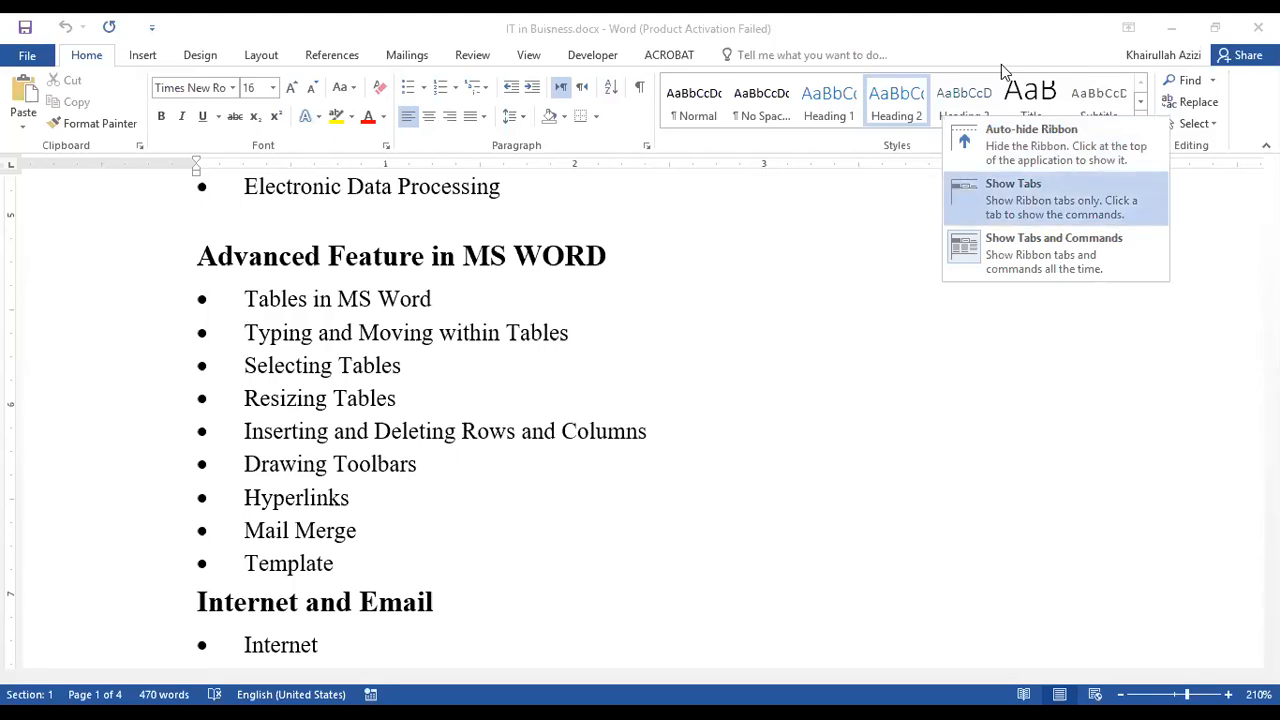
Switch the ribbon display to Show Tabs and restore it to Show Tabs and Commands.
{"action": "key", "text": "Escape"}
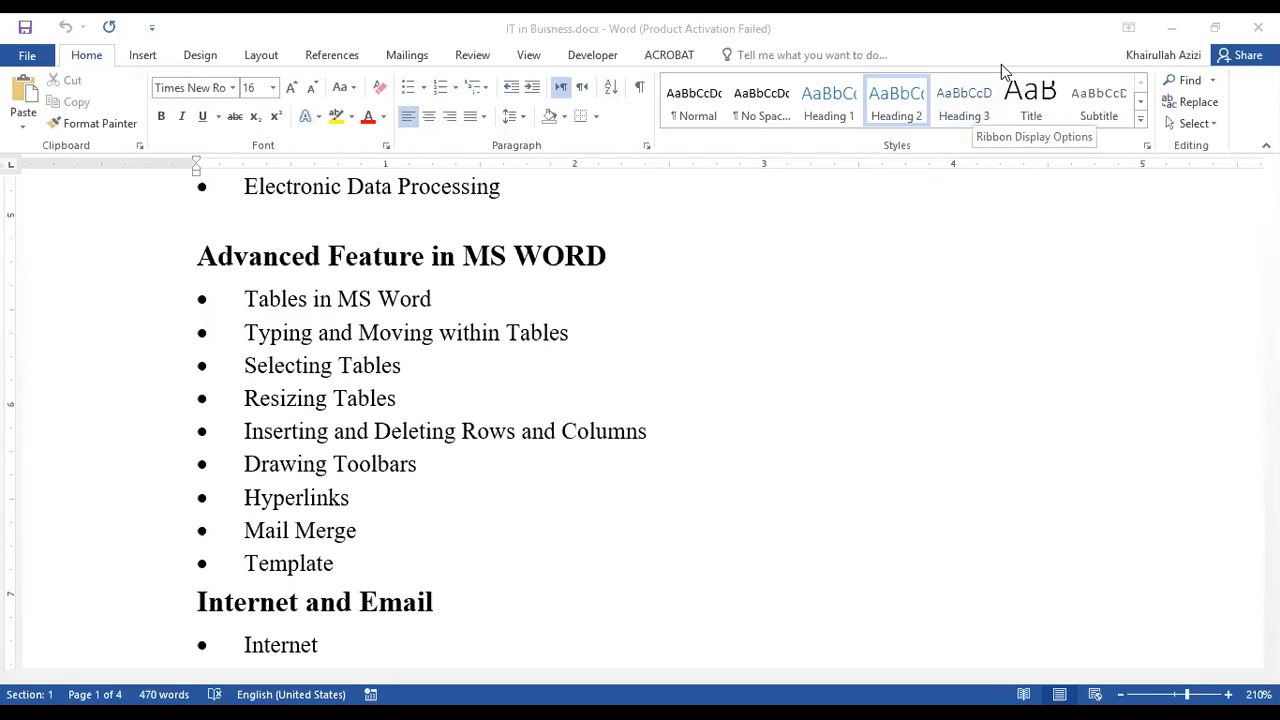
{"action": "left_click", "coordinate": [1001, 64]}
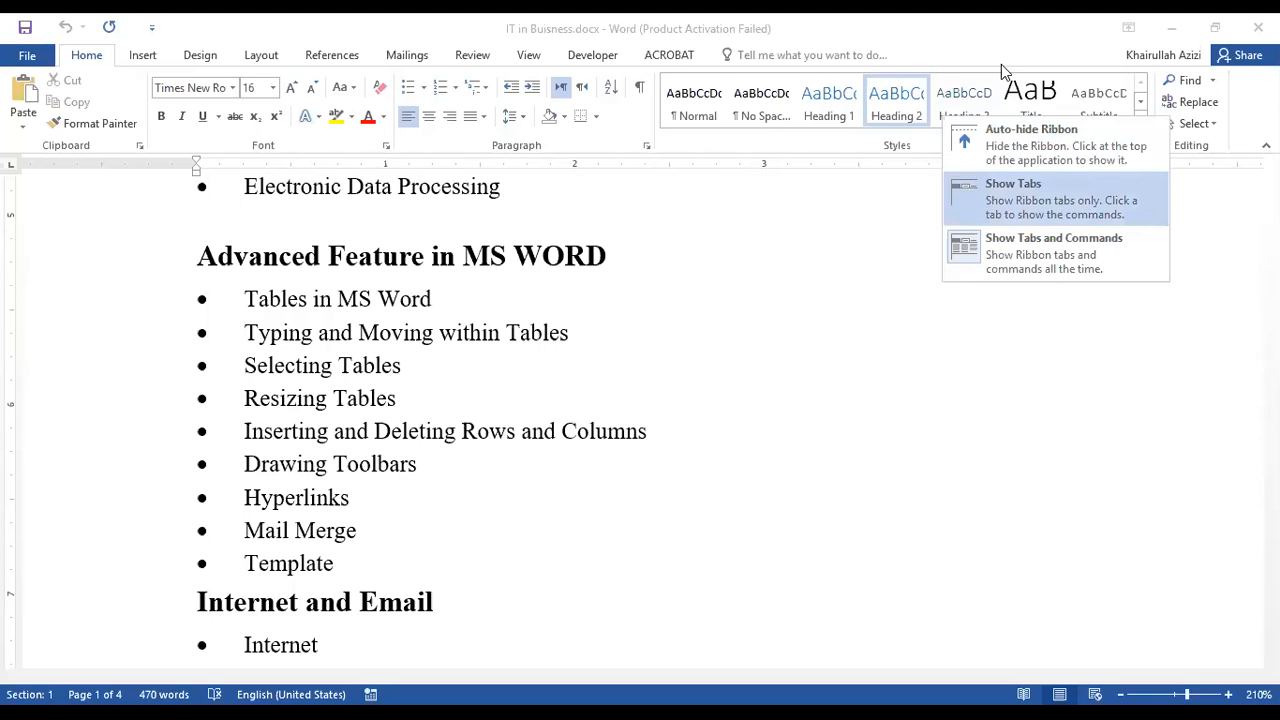
{"action": "key", "text": "Escape"}
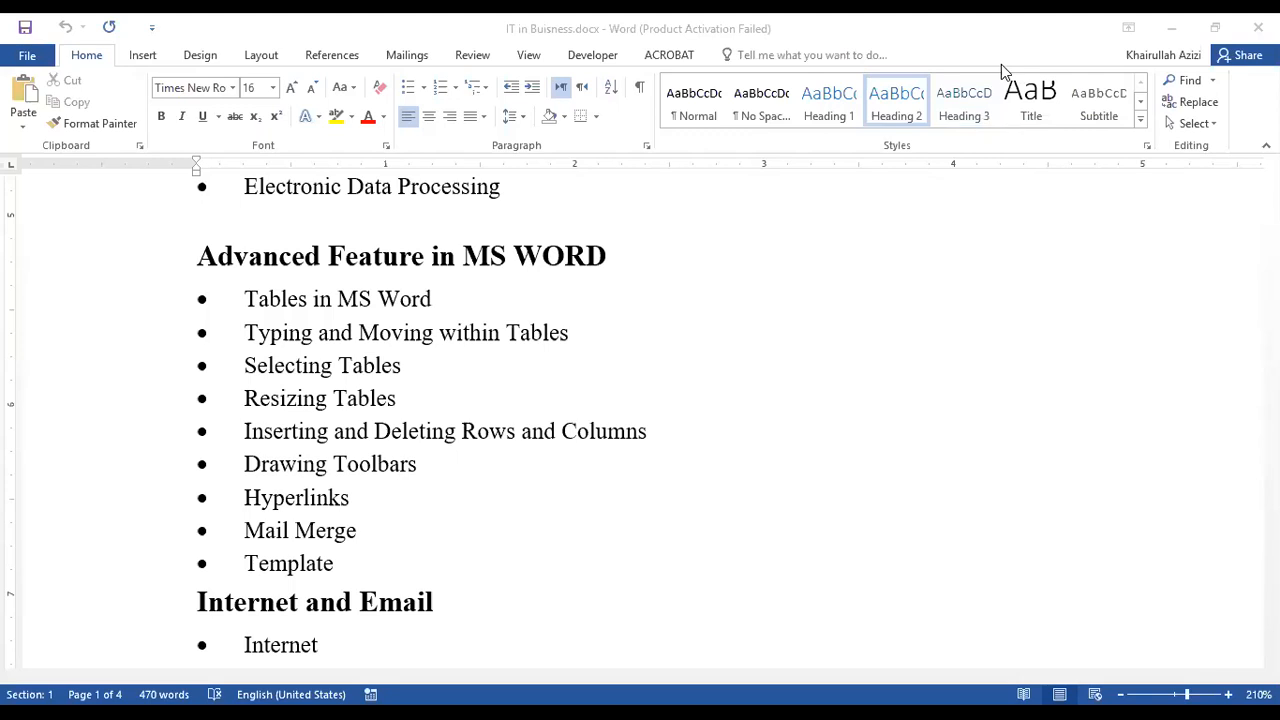
{"action": "key", "text": "Down"}
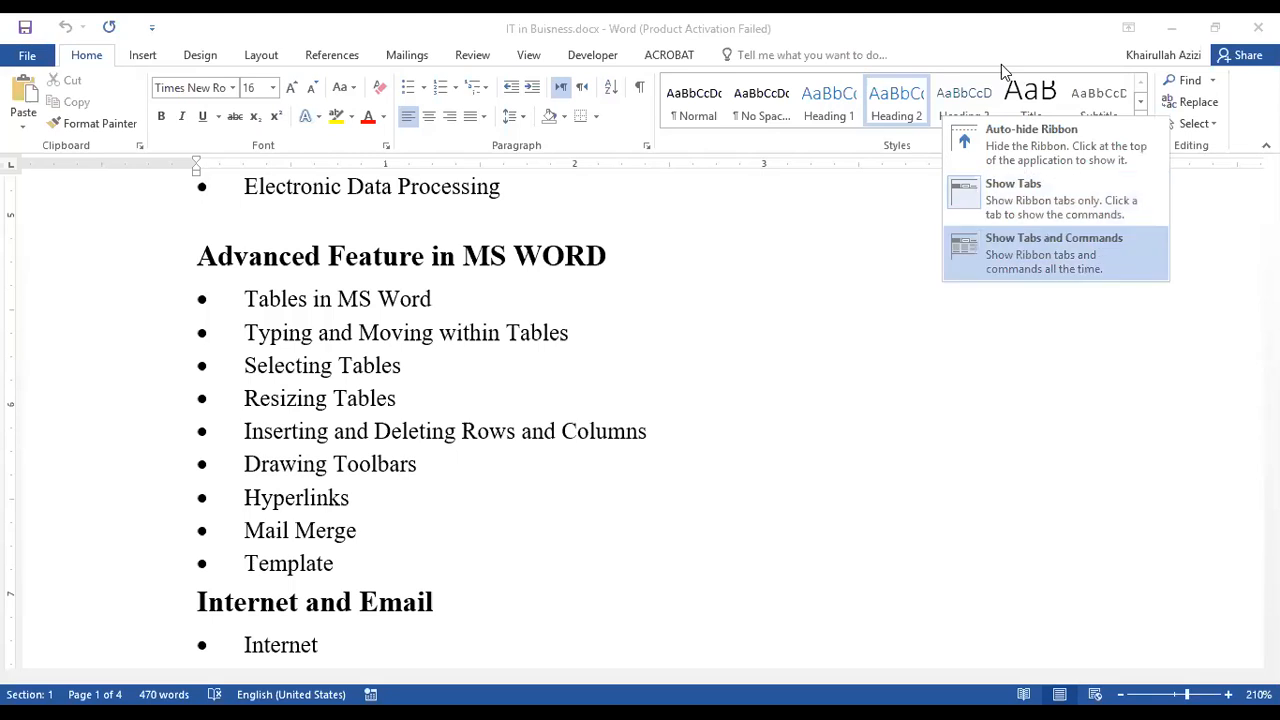
{"action": "key", "text": "Return"}
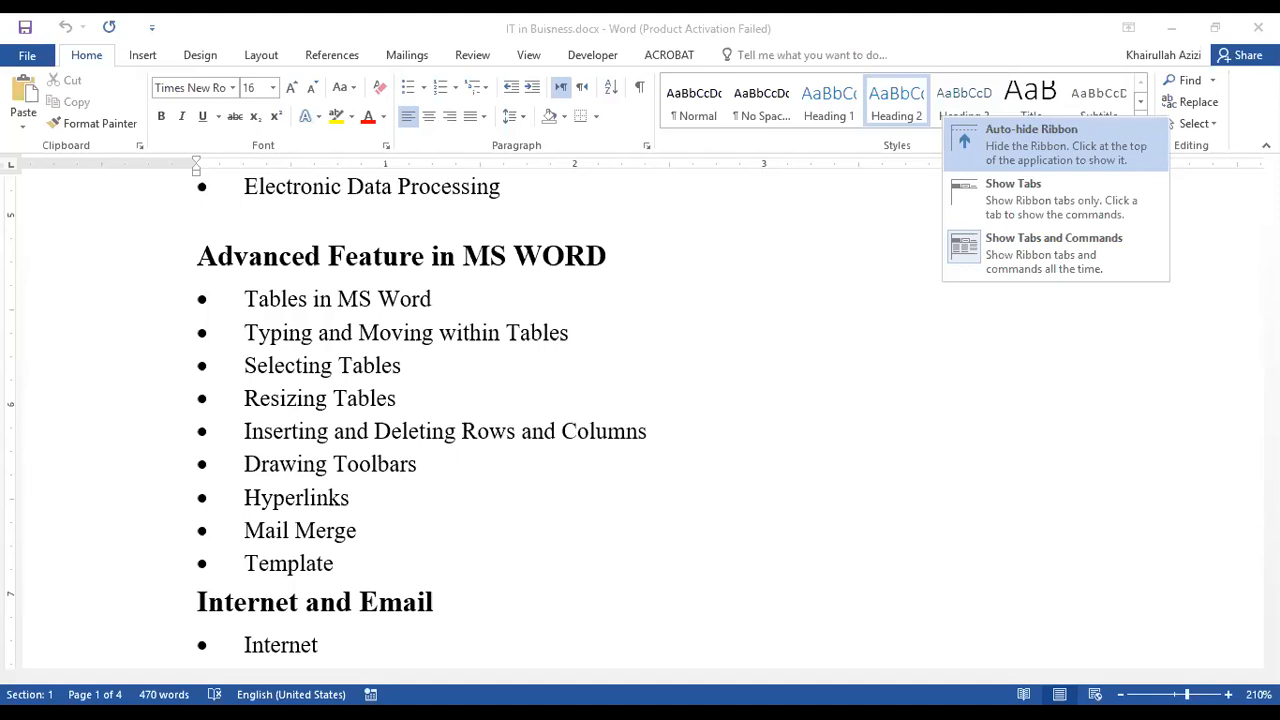
{"action": "key", "text": "Escape"}
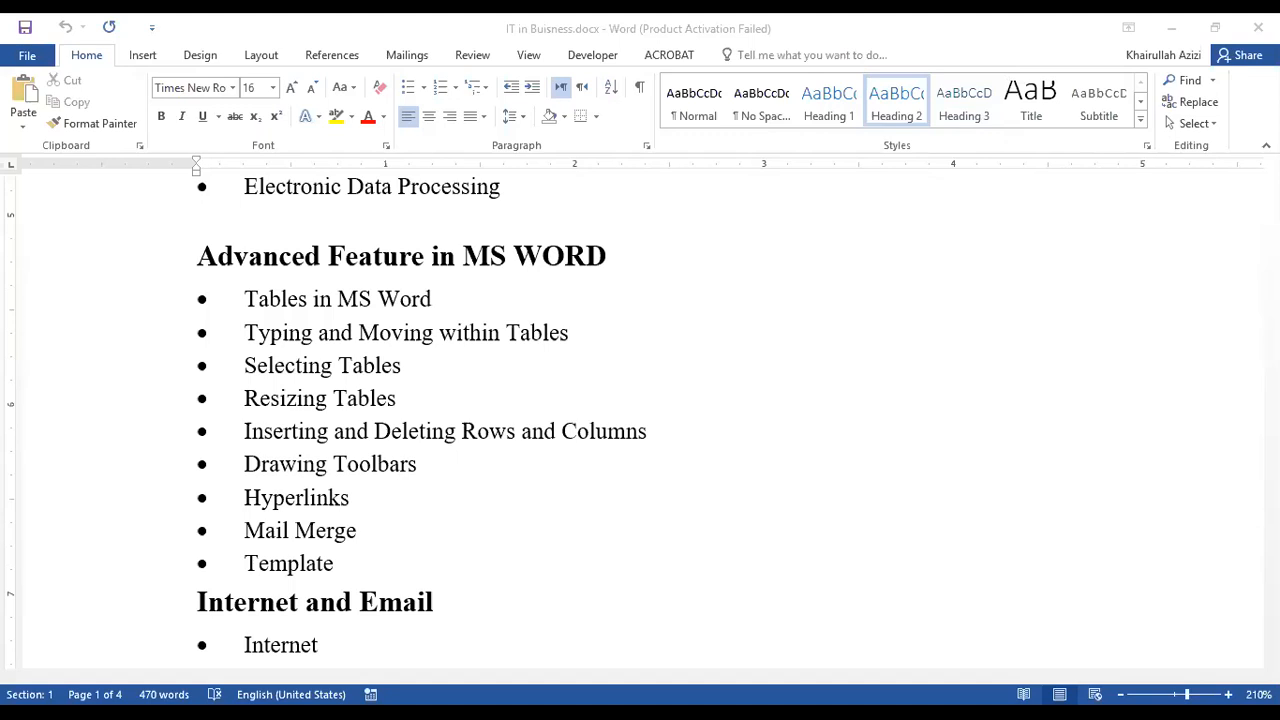
Create a new blank document and set its ribbon display to Show Tabs and Commands.
{"action": "key", "text": "ctrl+n"}
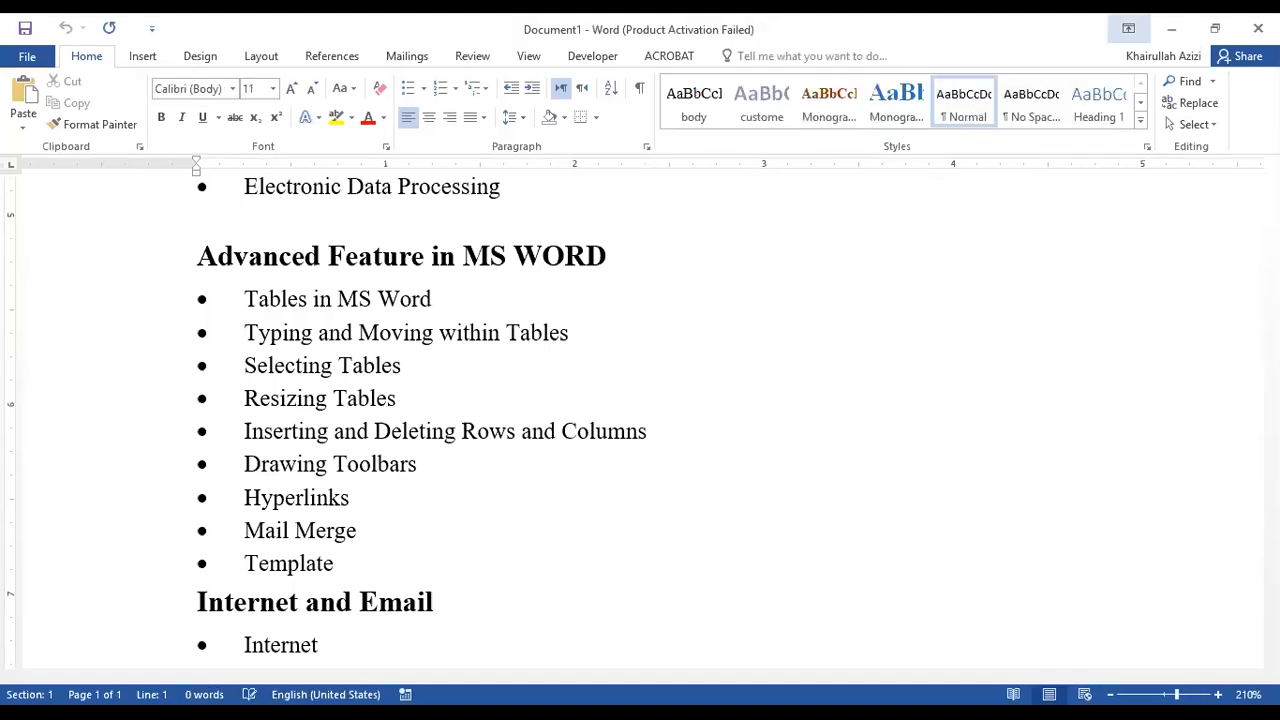
{"action": "left_click", "coordinate": [1128, 28]}
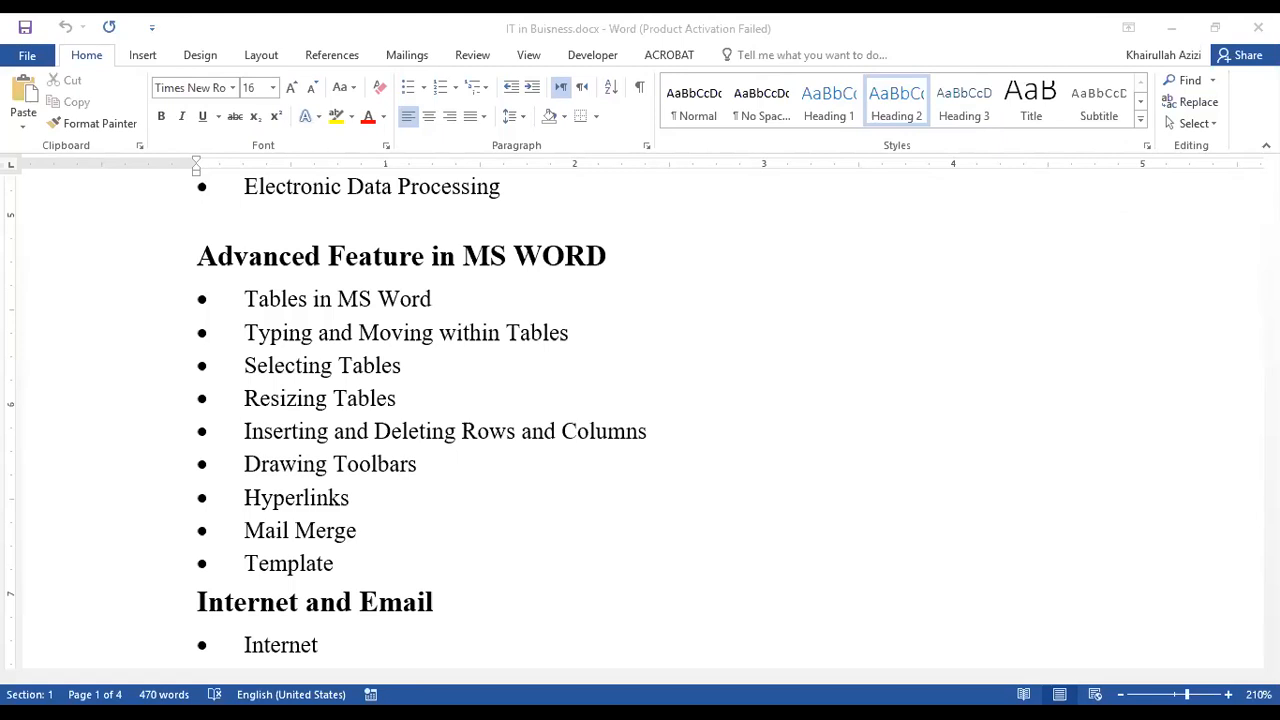
{"action": "left_click", "coordinate": [1128, 28]}
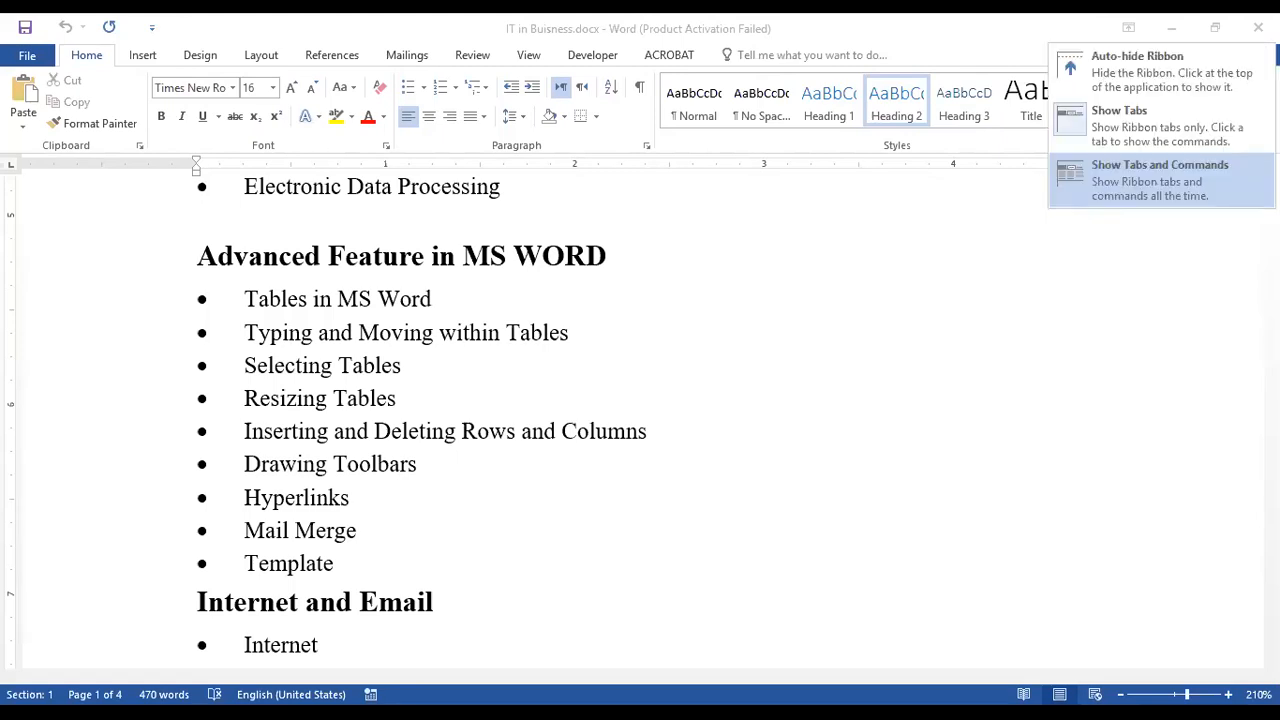
{"action": "key", "text": "Escape"}
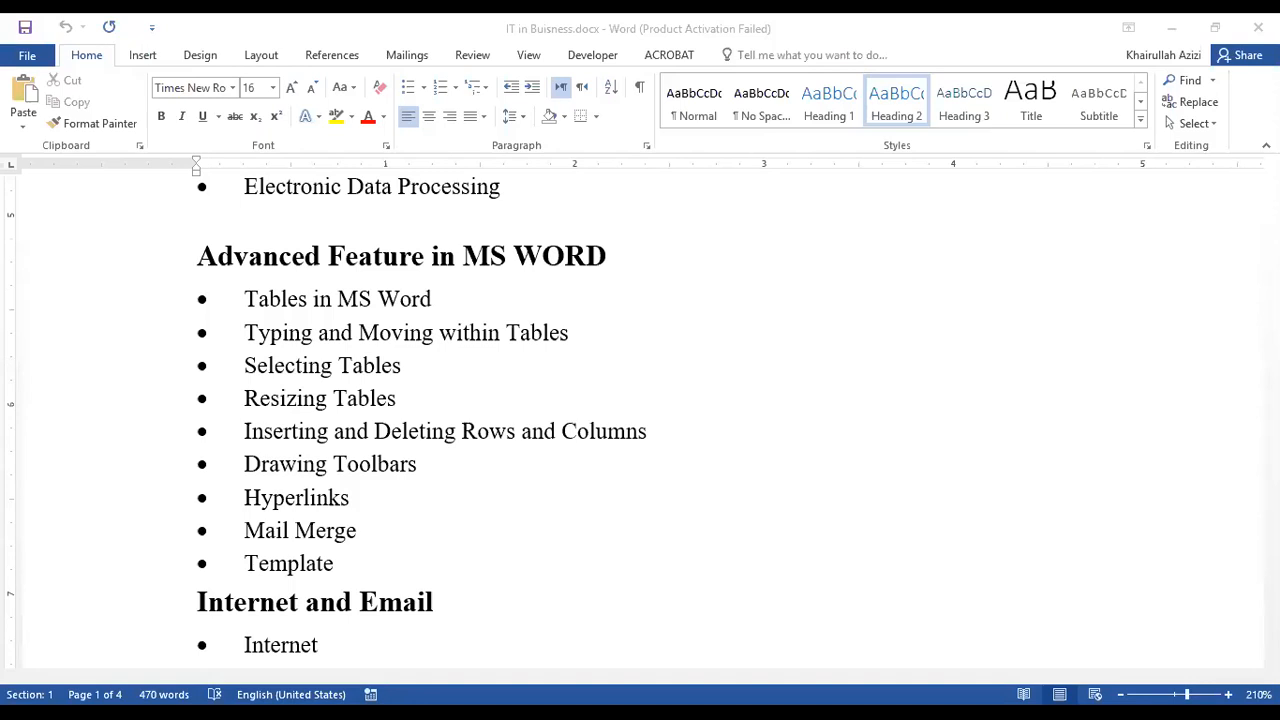
Add the New, Email, Quick Print and Draw Table commands to the Quick Access Toolbar.
{"action": "left_click", "coordinate": [152, 27]}
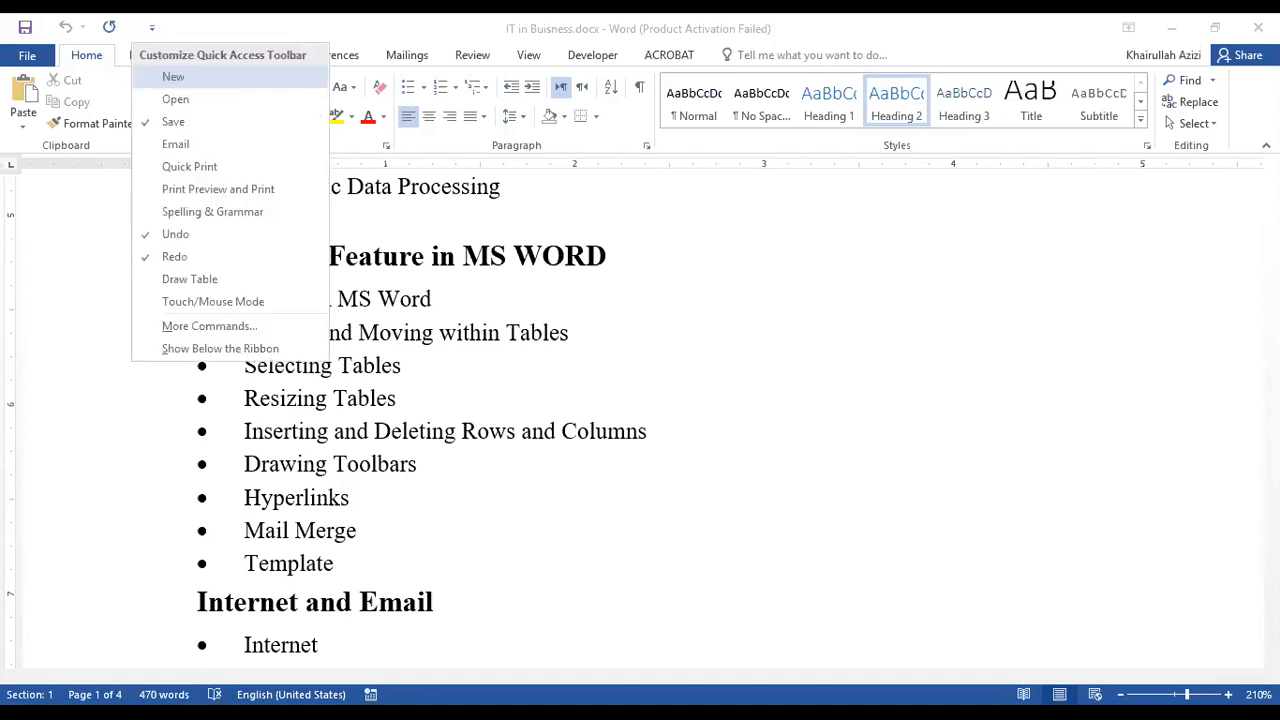
{"action": "key", "text": "Escape"}
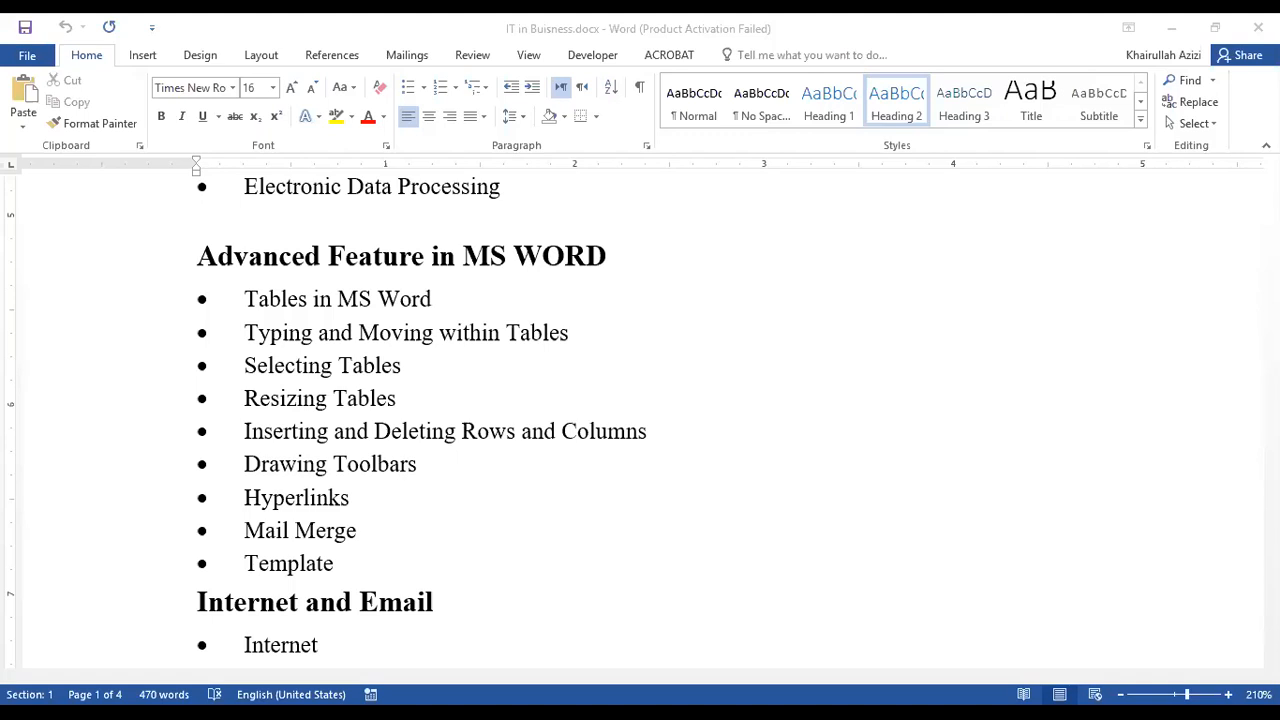
{"action": "left_click", "coordinate": [152, 27]}
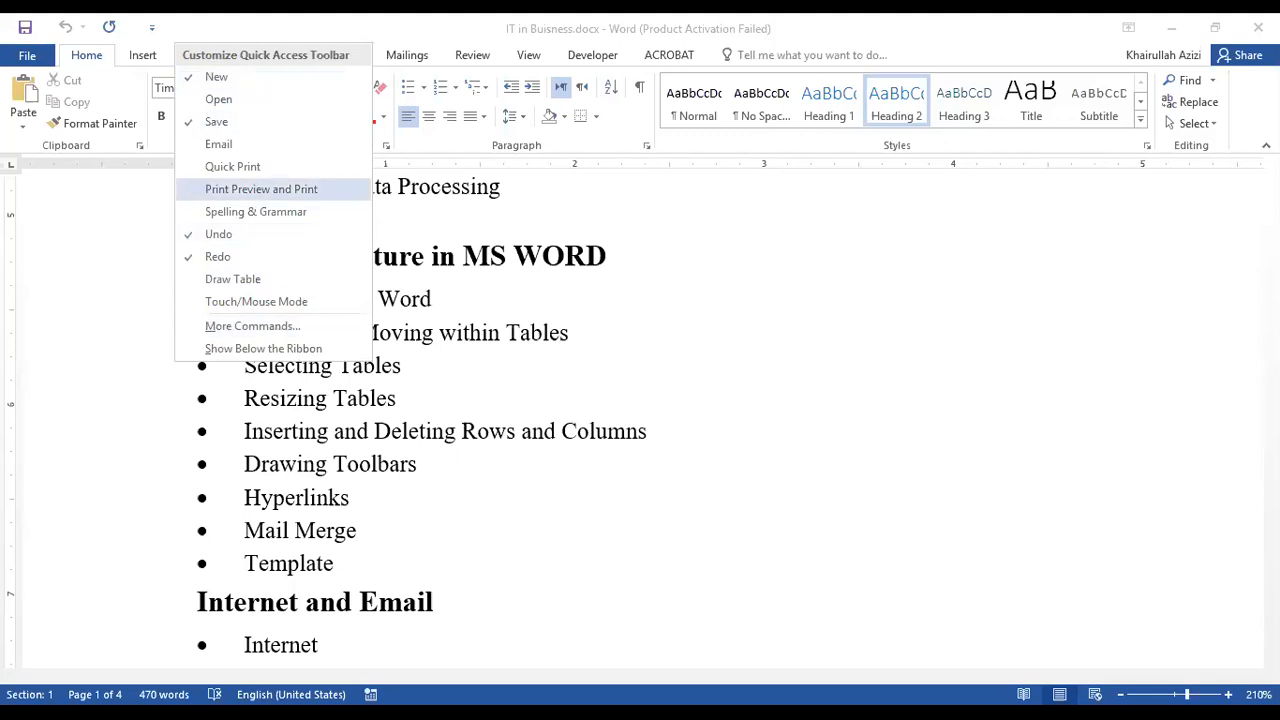
{"action": "key", "text": "Escape"}
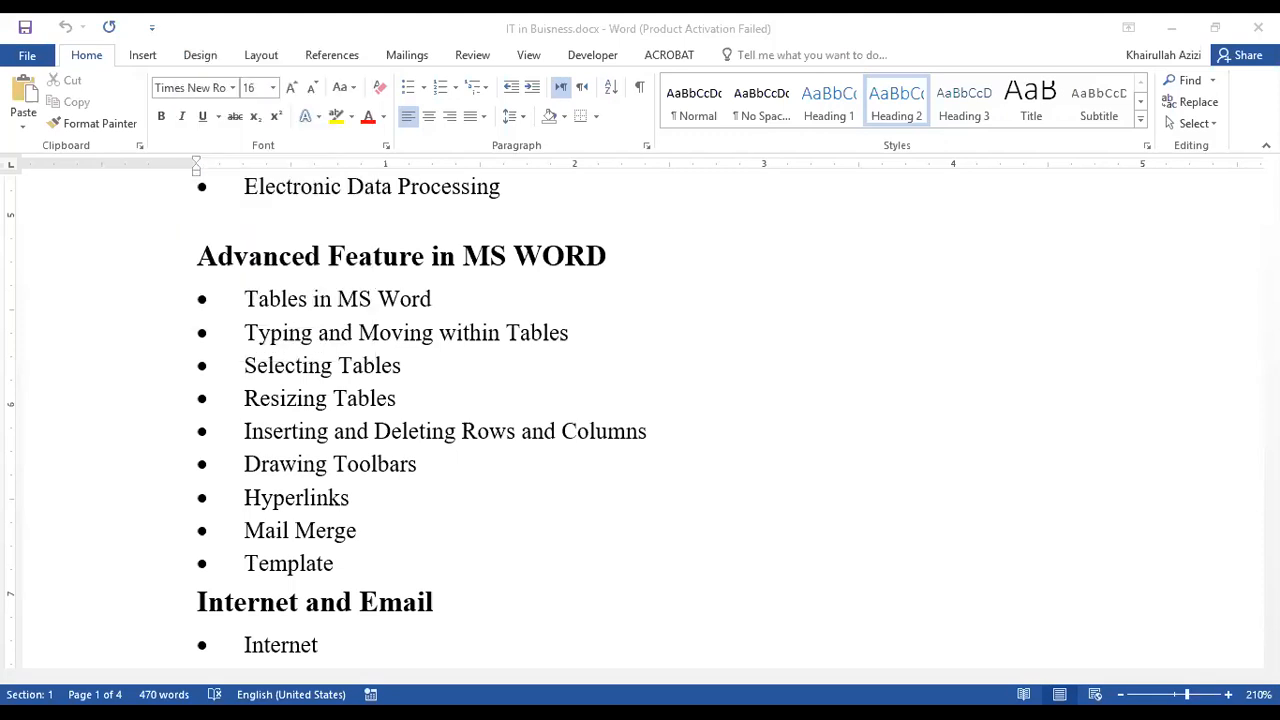
{"action": "left_click", "coordinate": [151, 27]}
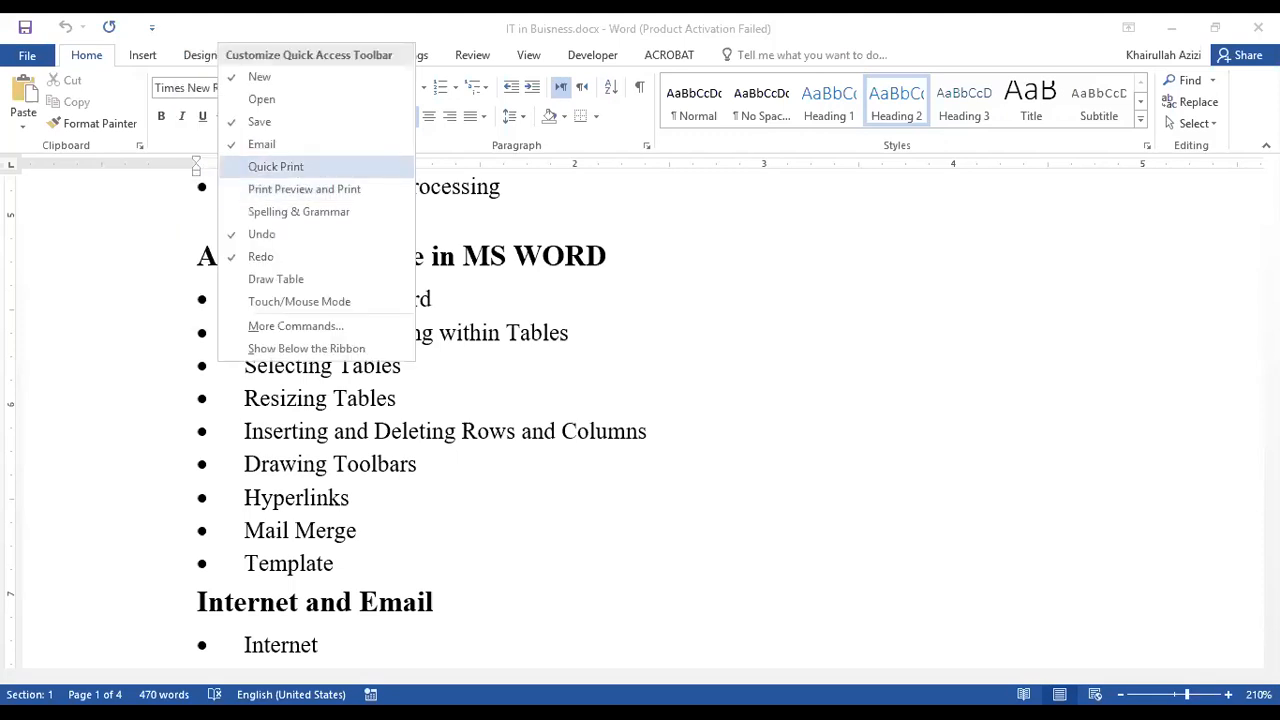
{"action": "key", "text": "Escape"}
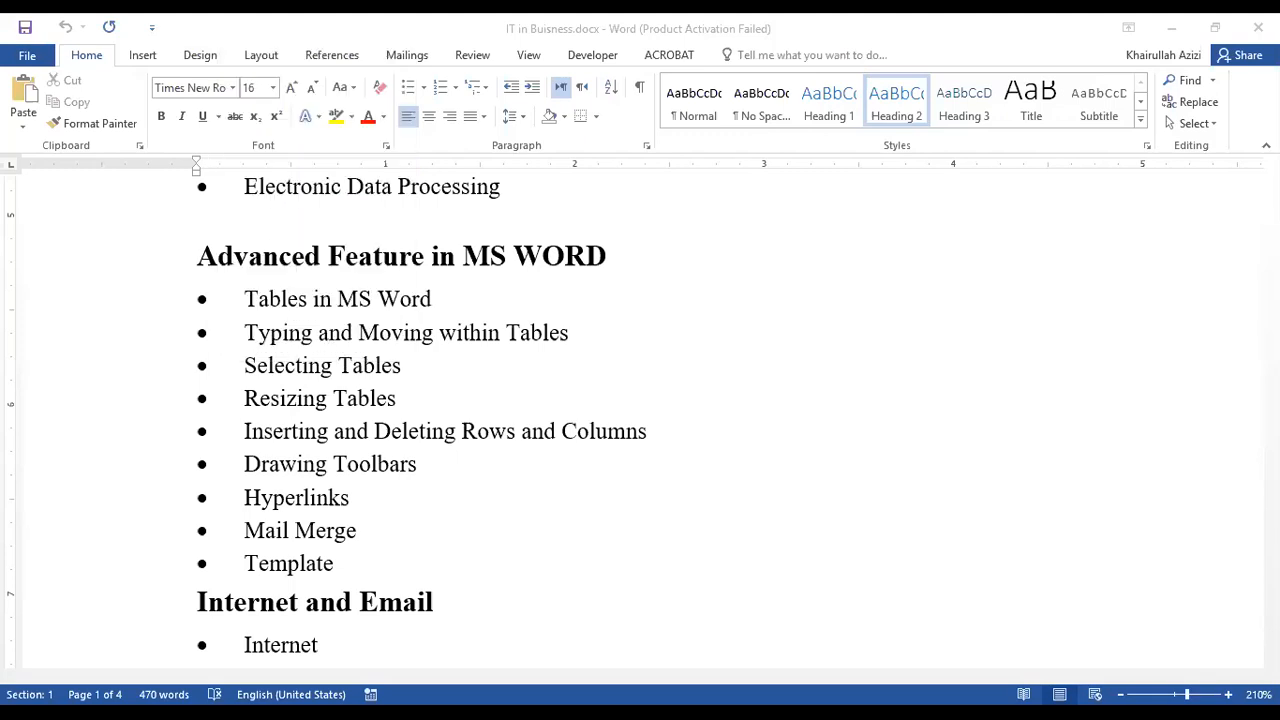
{"action": "left_click", "coordinate": [151, 27]}
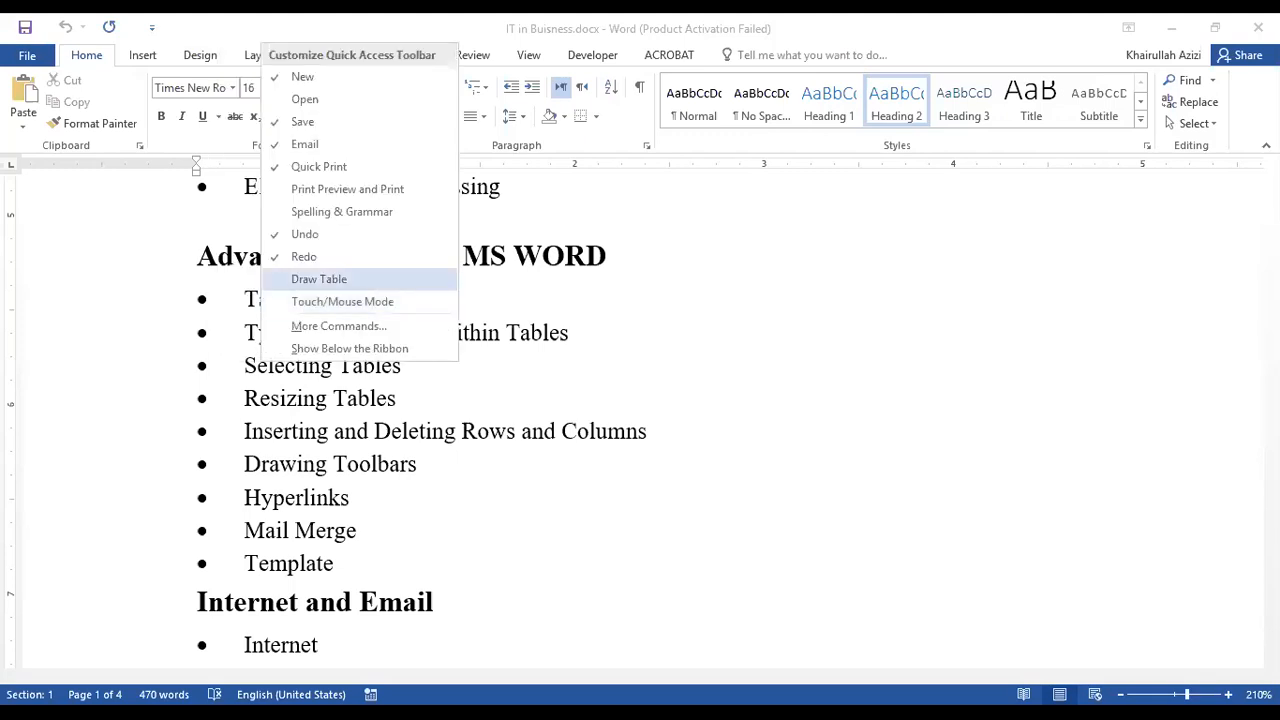
{"action": "key", "text": "Escape"}
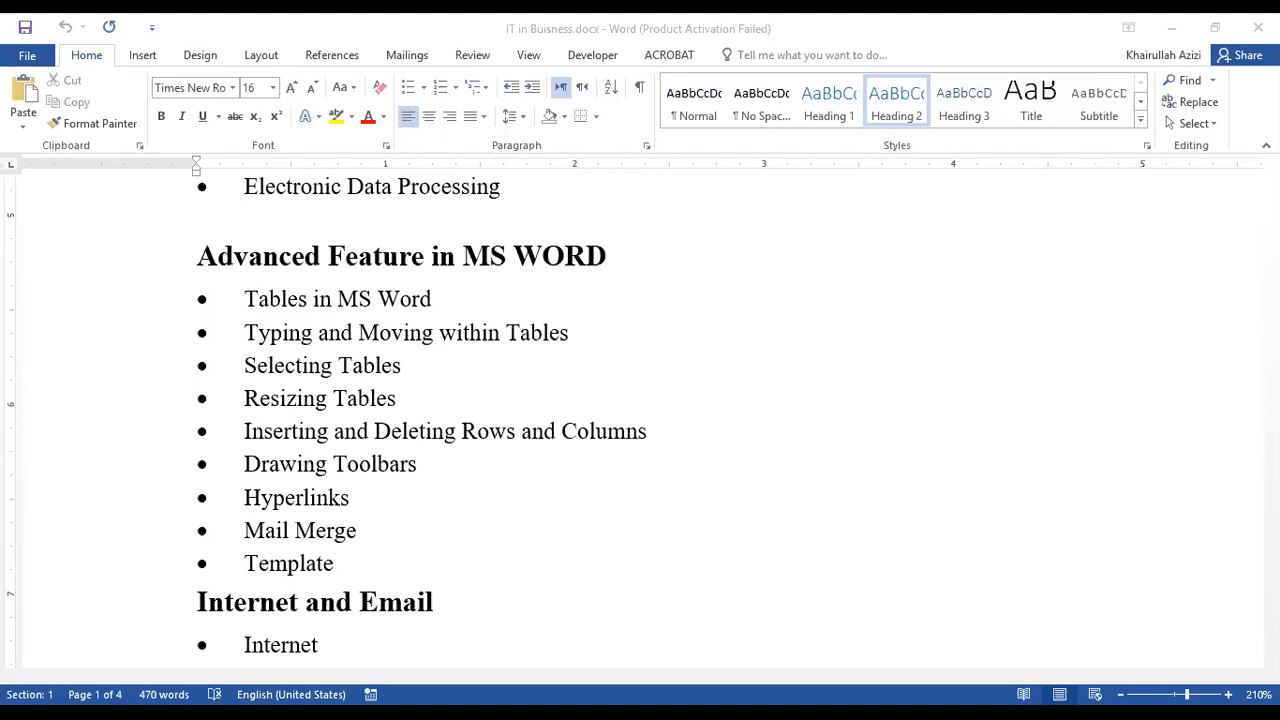
{"action": "left_click", "coordinate": [152, 27]}
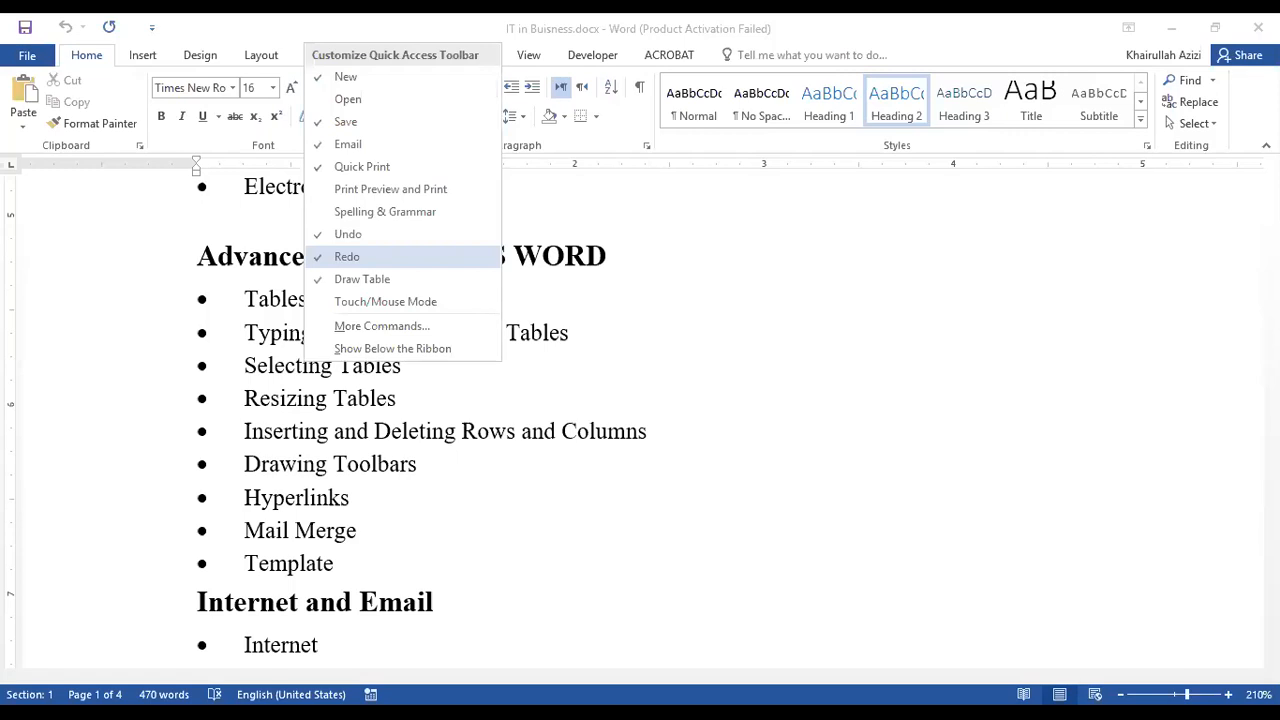
{"action": "key", "text": "Escape"}
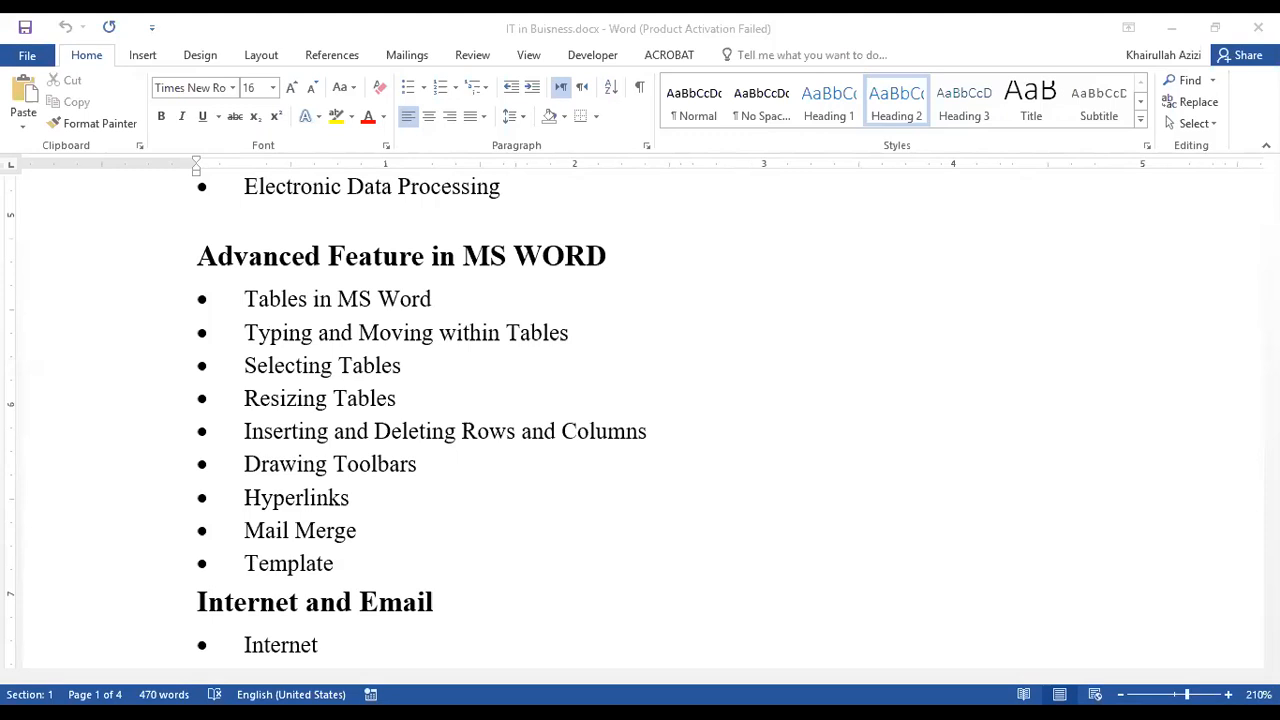
Review the font settings and the advanced character spacing options in the Font dialog, and close it without changes.
{"action": "key", "text": "ctrl+d"}
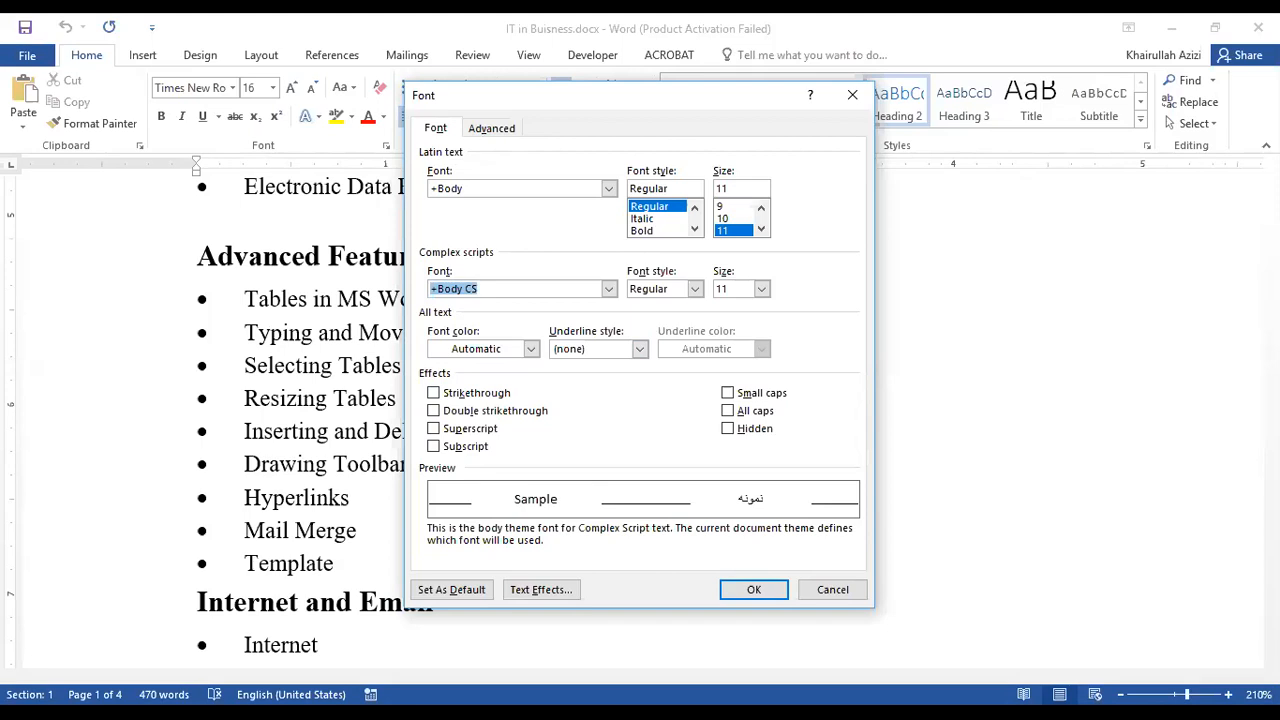
{"action": "left_click", "coordinate": [491, 128]}
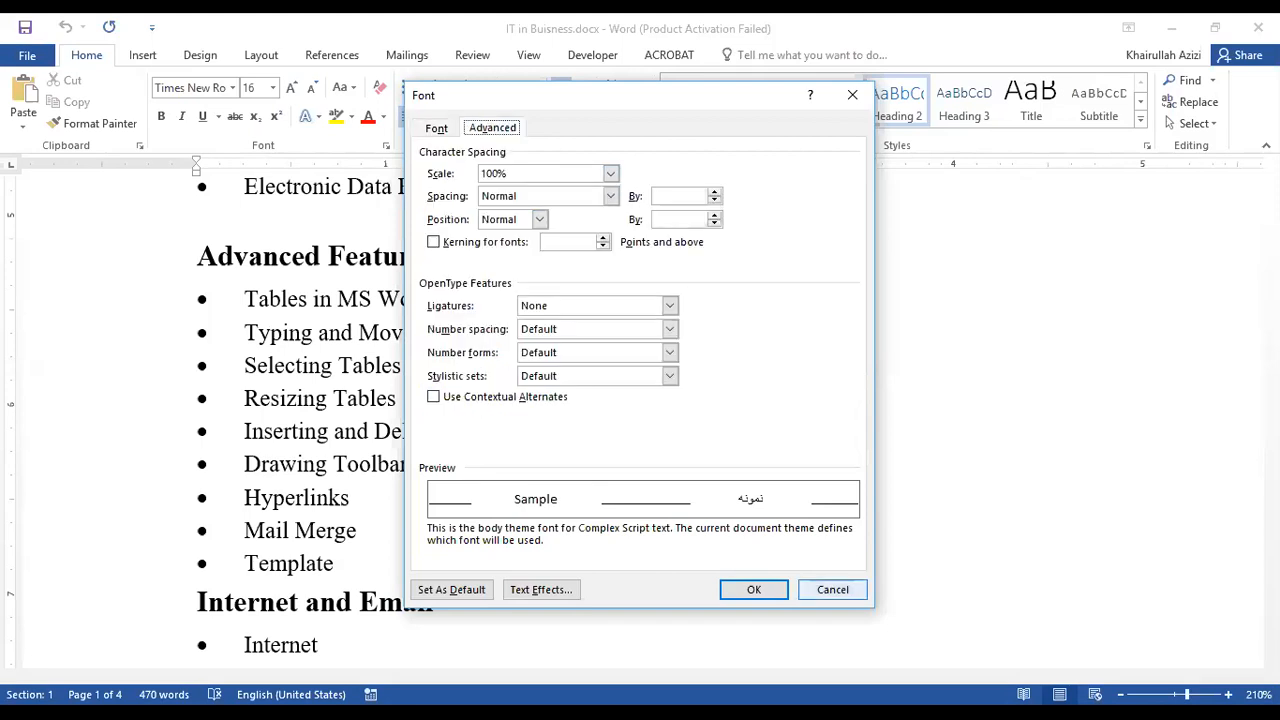
{"action": "left_click", "coordinate": [832, 589]}
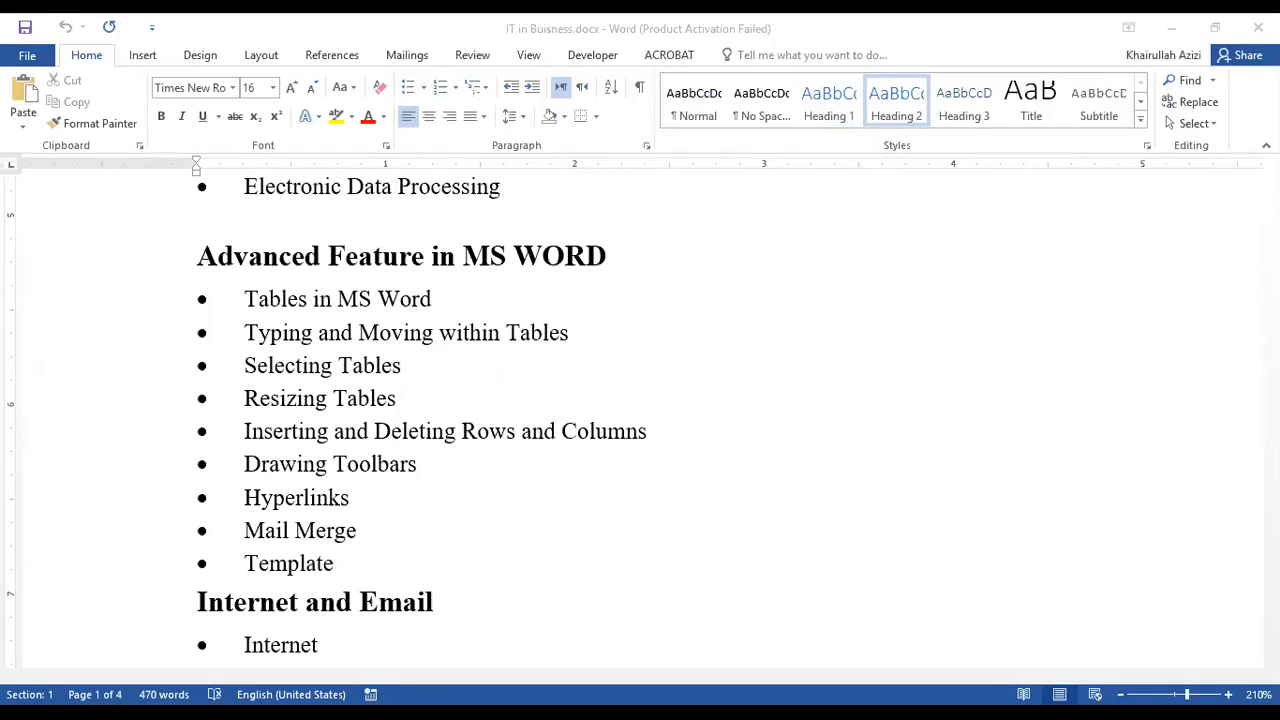
Review the Indents and Spacing and the Line and Page Breaks settings in the Paragraph dialog, and close it without changes.
{"action": "left_click", "coordinate": [646, 146]}
{"action": "key", "text": "ctrl+Tab"}
{"action": "key", "text": "ctrl+shift+Tab"}
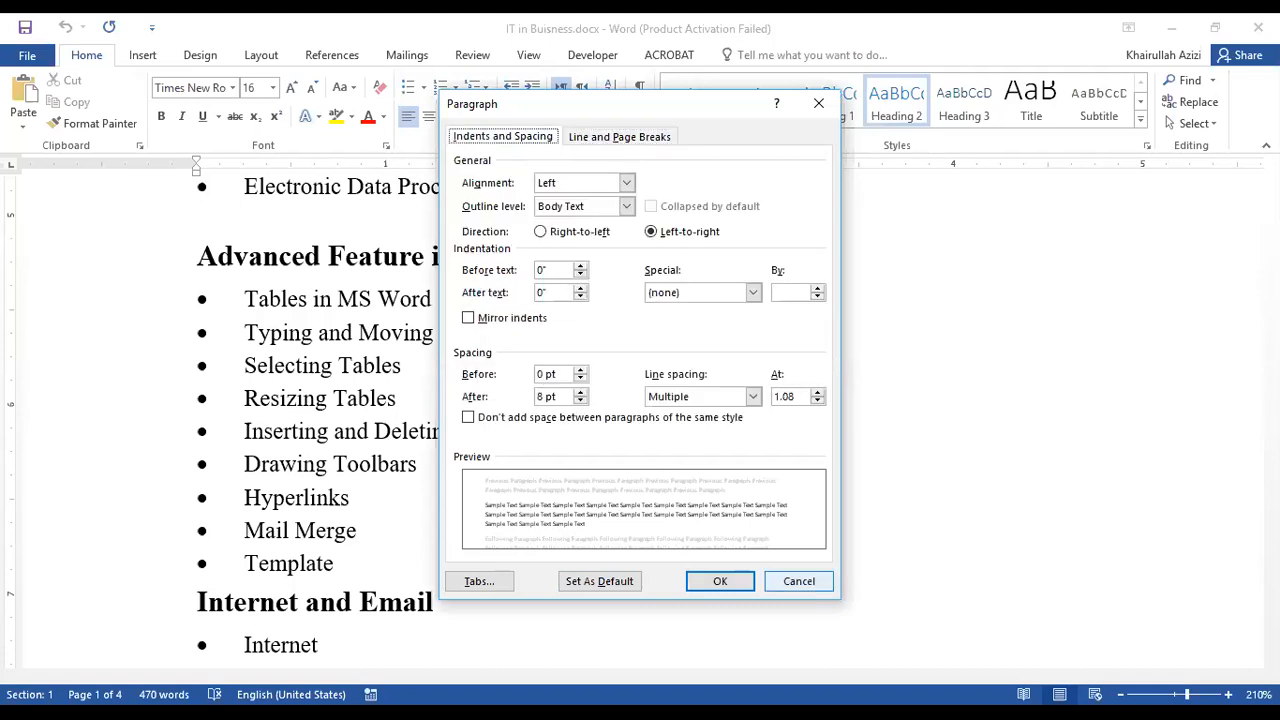
{"action": "key", "text": "Escape"}
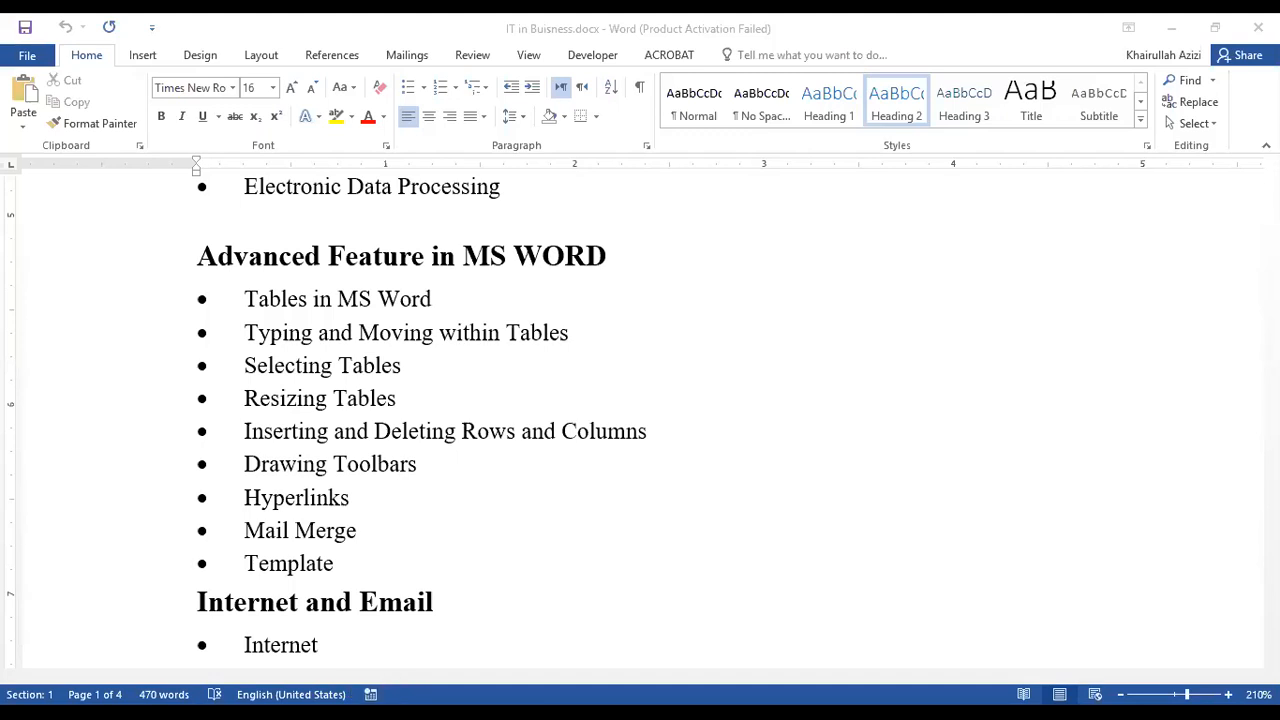
Toggle the Section, Page Number and Line Number indicators off and back on in the status bar.
{"action": "right_click", "coordinate": [604, 694]}
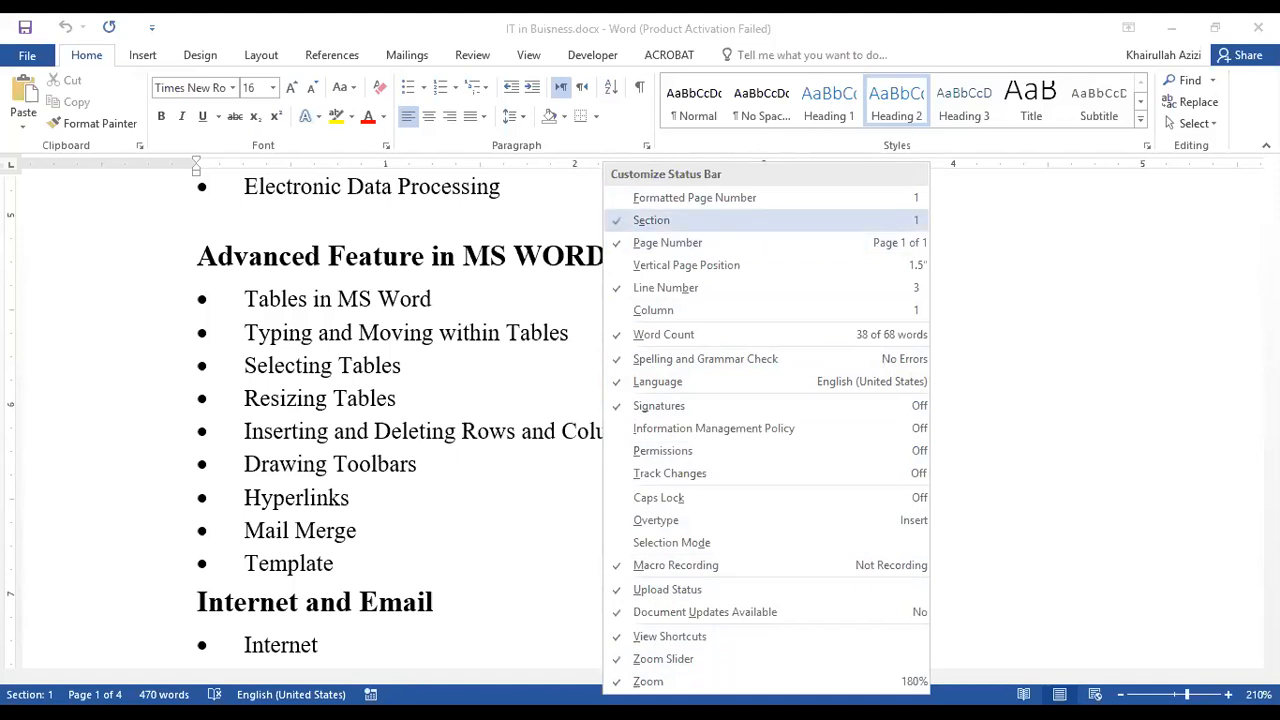
{"action": "left_click", "coordinate": [651, 220]}
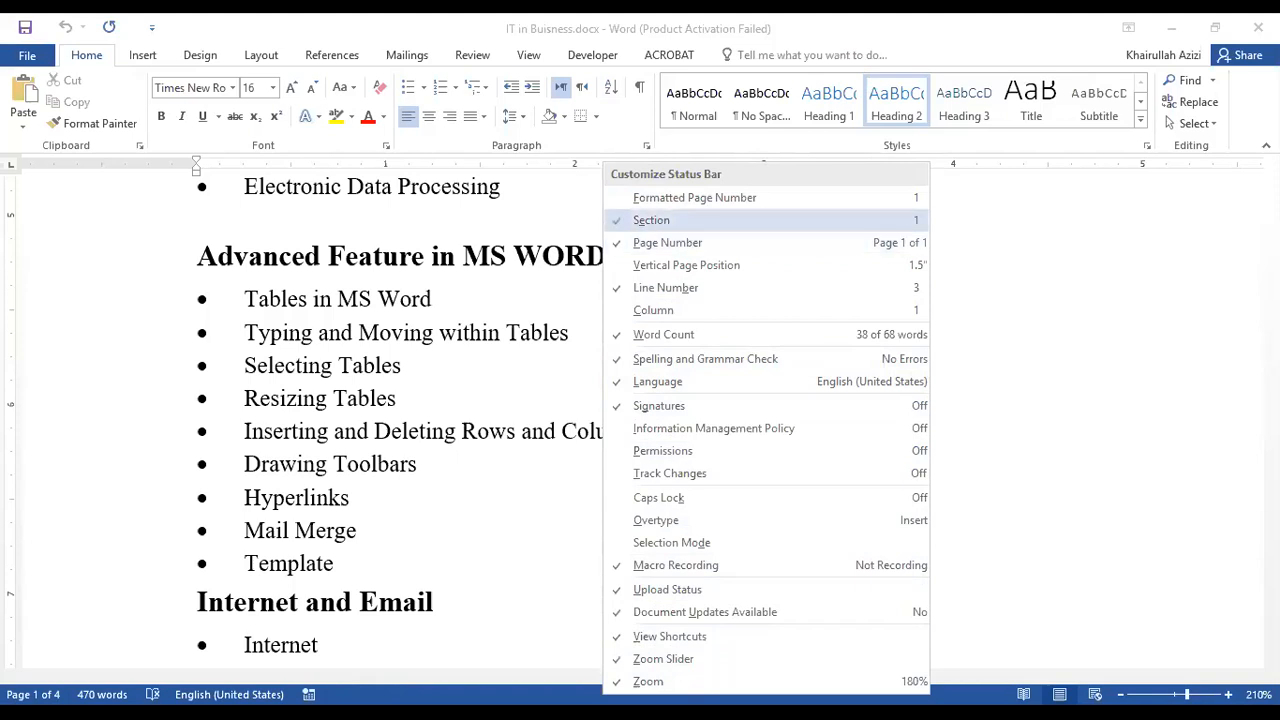
{"action": "left_click", "coordinate": [651, 220]}
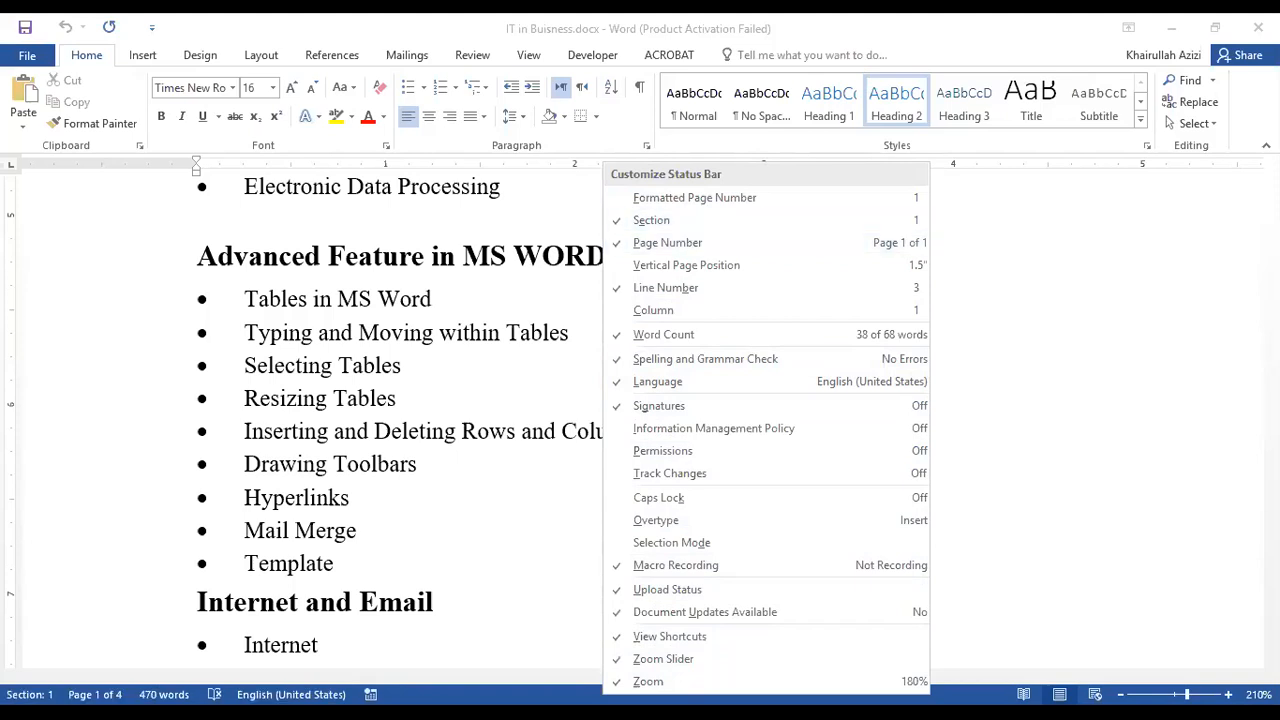
{"action": "left_click", "coordinate": [667, 242]}
{"action": "left_click", "coordinate": [667, 242]}
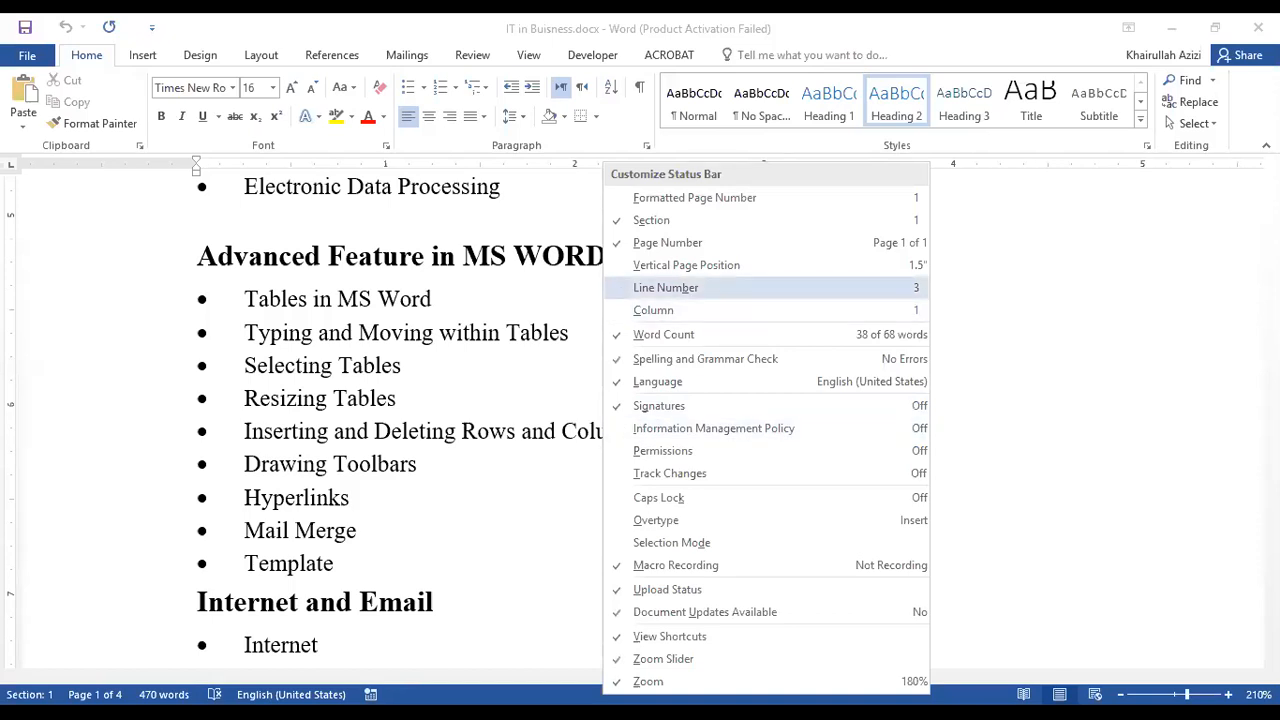
{"action": "left_click", "coordinate": [665, 287]}
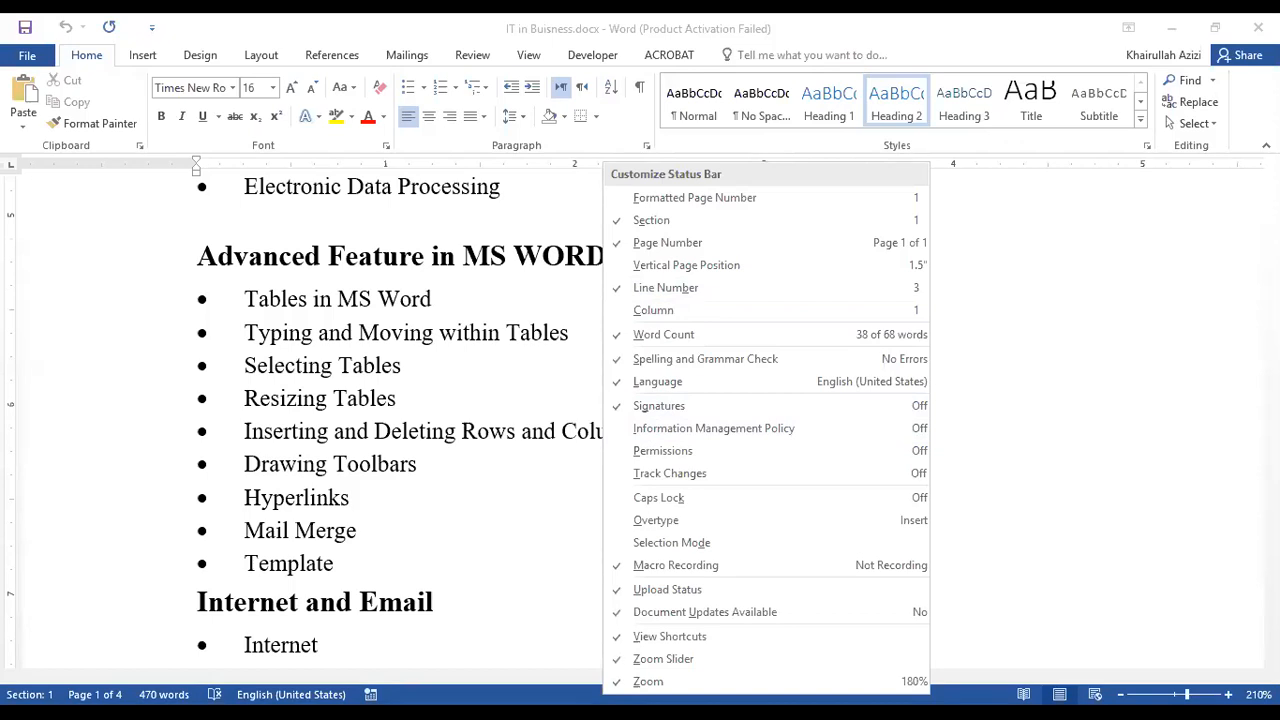
{"action": "key", "text": "Escape"}
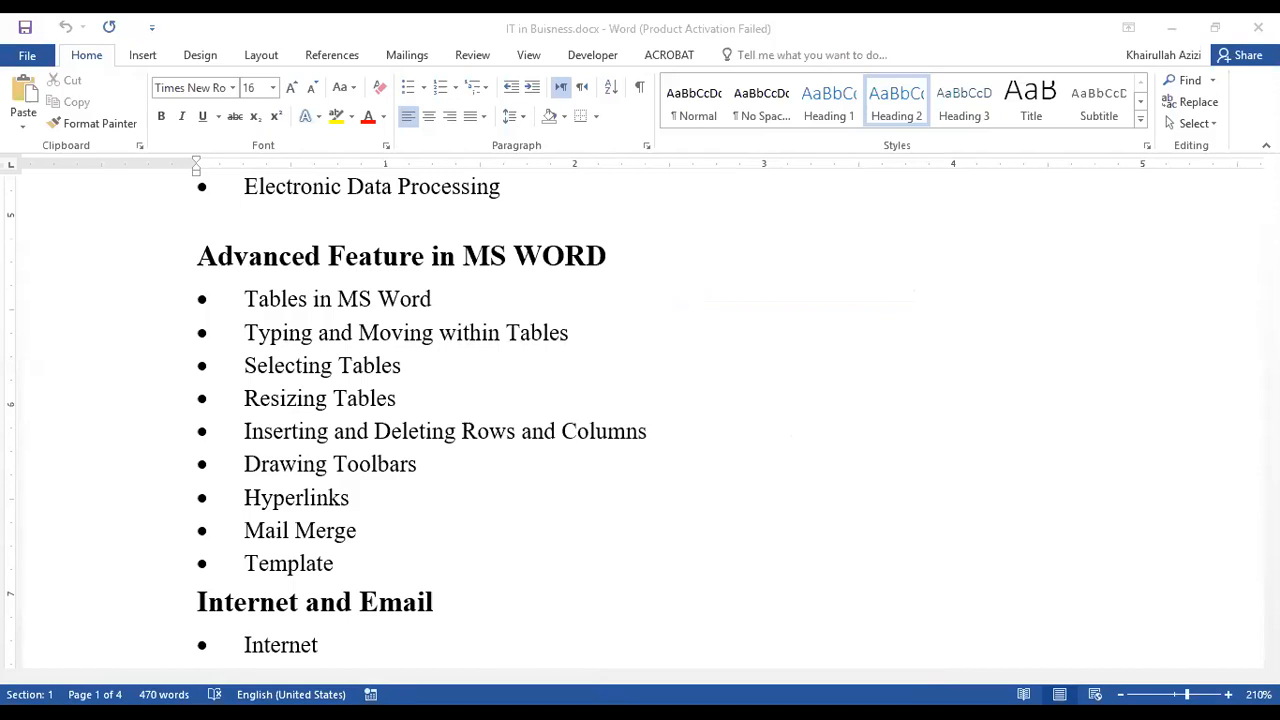
Display the mini toolbar of formatting options in the document and dismiss it.
{"action": "key", "text": "shift+F10"}
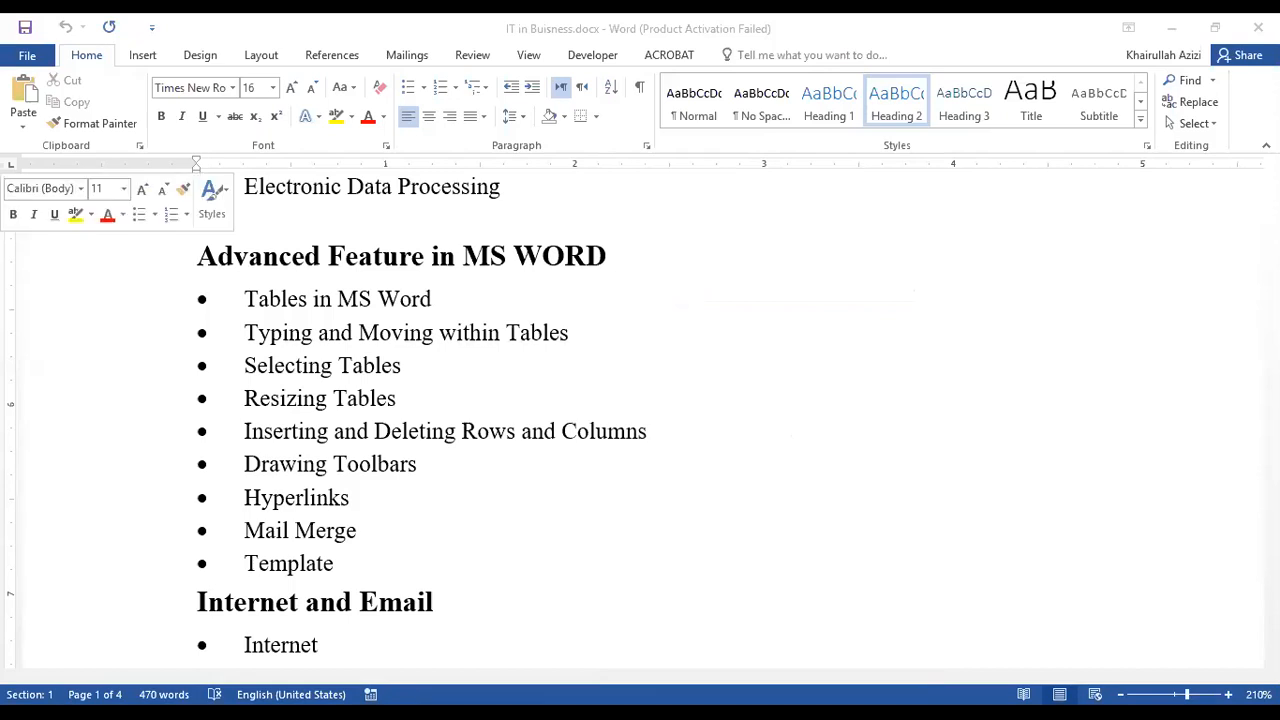
{"action": "key", "text": "Escape"}
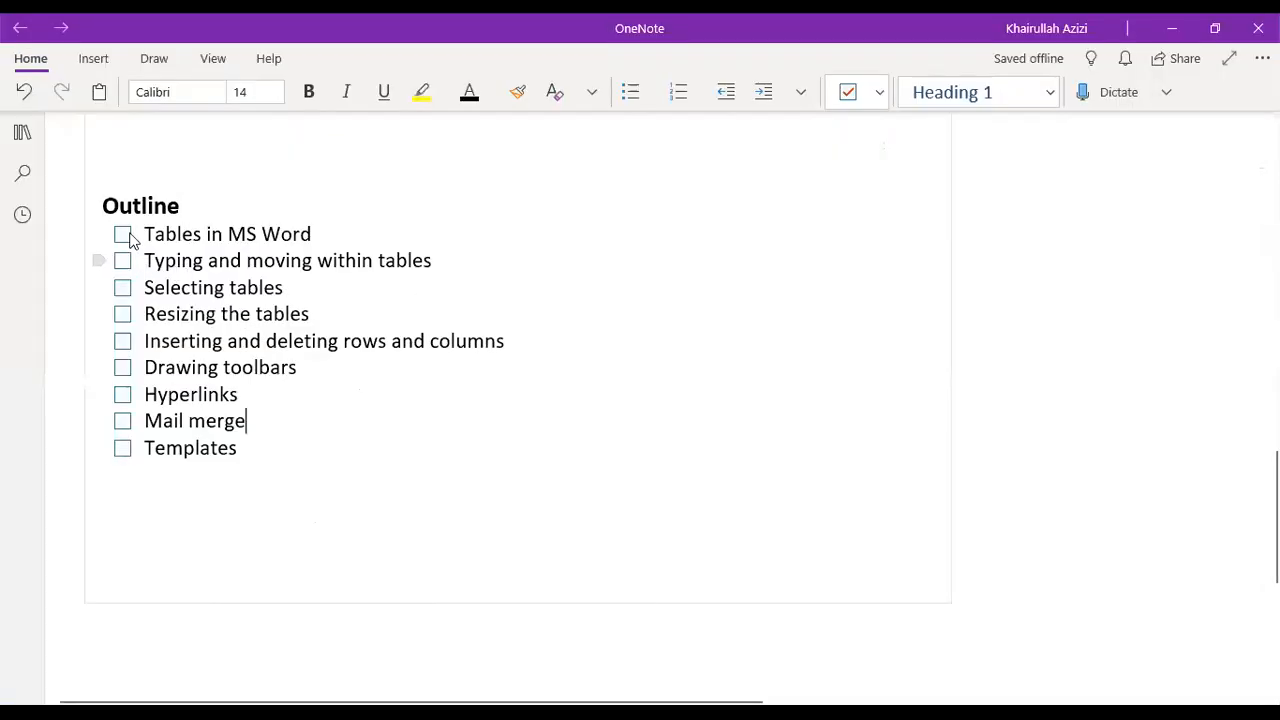
Switch to OneNote and check off the six outline topics from Tables in MS Word through Drawing toolbars.
{"action": "left_click", "coordinate": [123, 234]}
{"action": "left_click", "coordinate": [122, 260]}
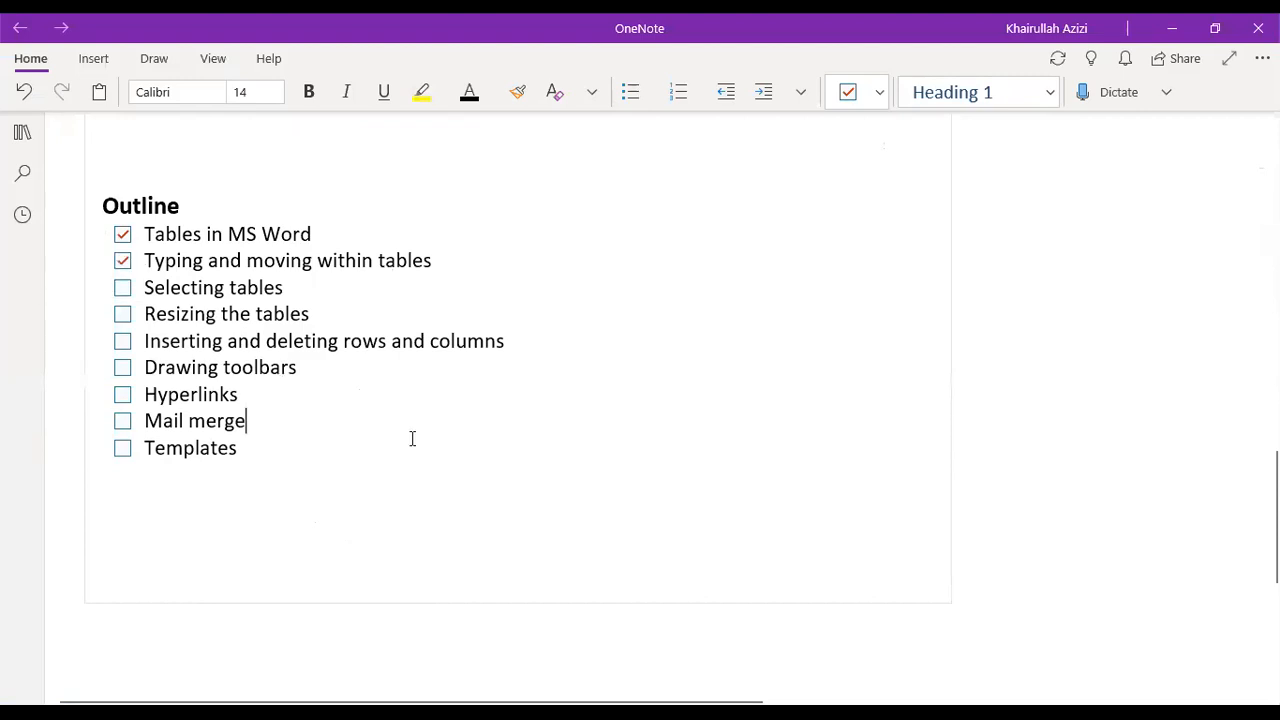
{"action": "left_click", "coordinate": [122, 287]}
{"action": "left_click", "coordinate": [122, 314]}
{"action": "left_click", "coordinate": [122, 341]}
{"action": "left_click", "coordinate": [122, 368]}
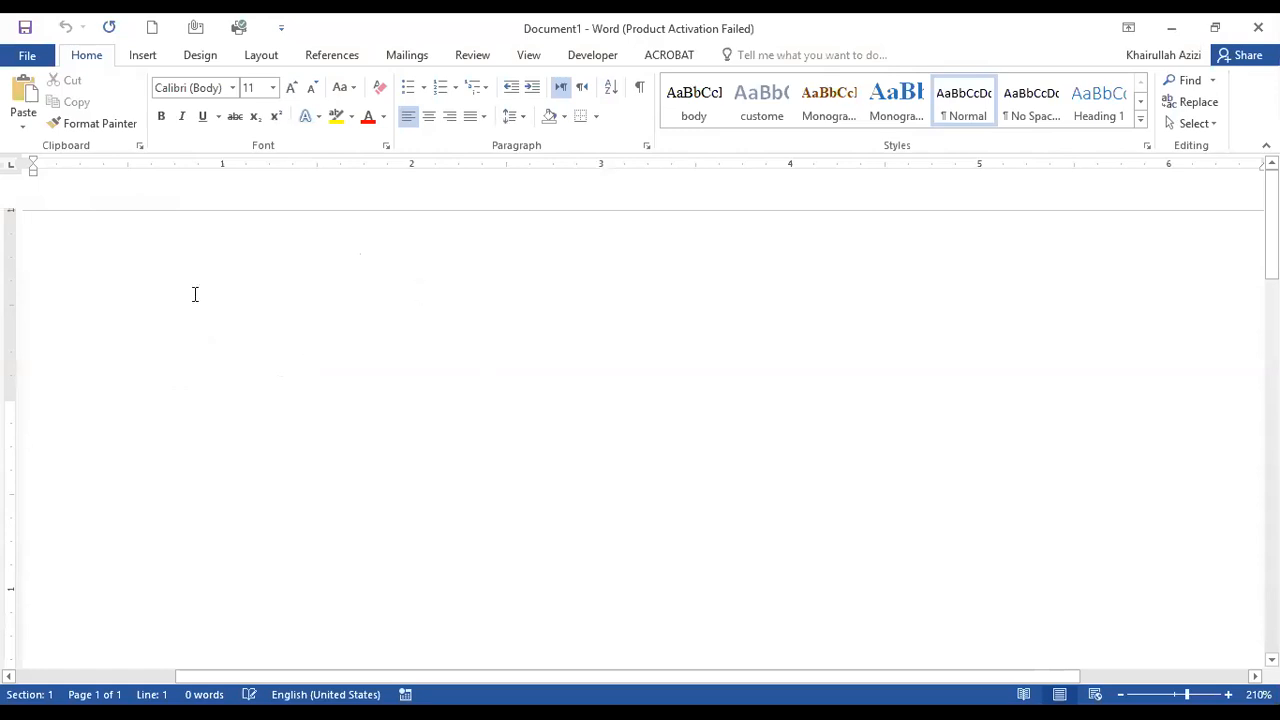
Insert a table with 3 columns and 3 rows into the blank document.
{"action": "left_click", "coordinate": [150, 57]}
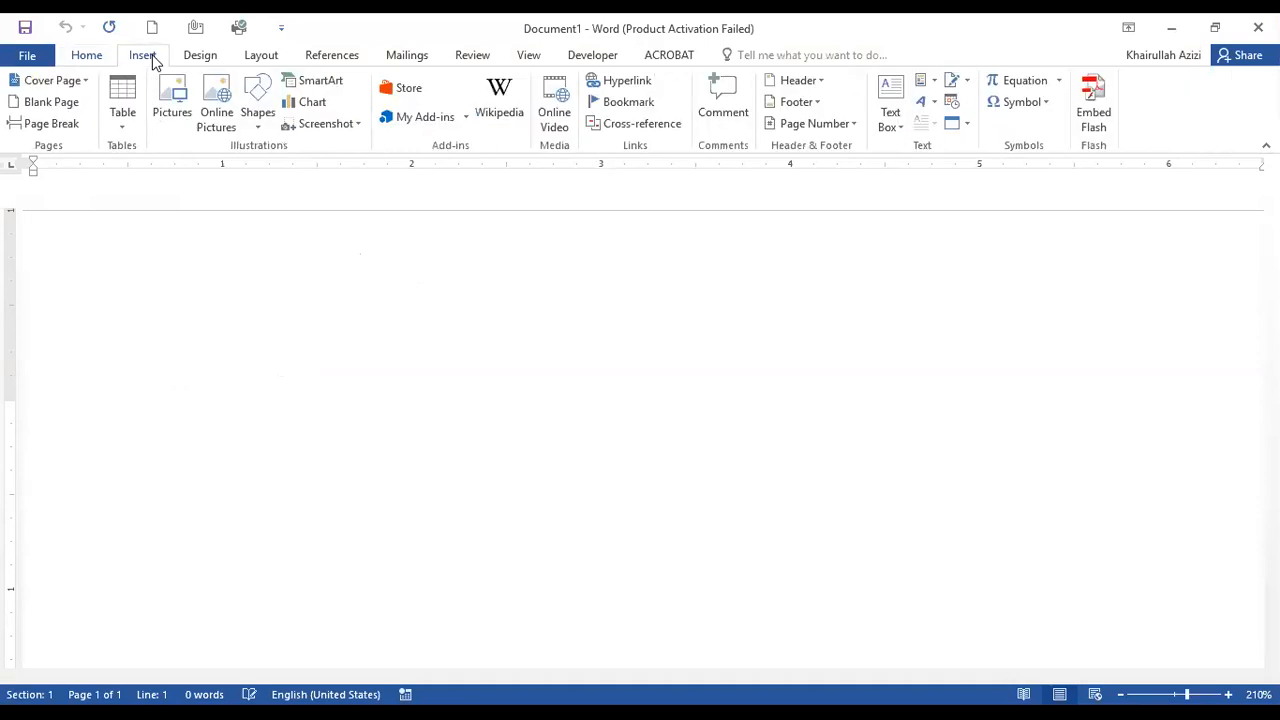
{"action": "left_click", "coordinate": [124, 120]}
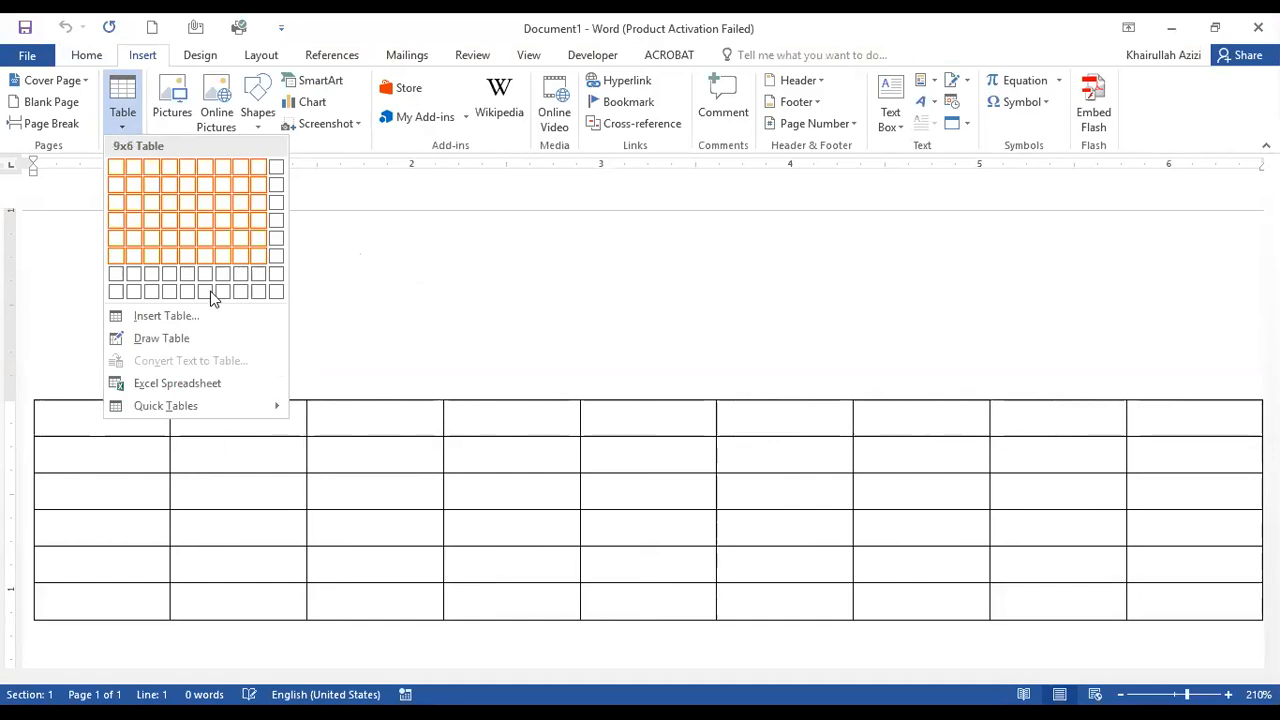
{"action": "left_click", "coordinate": [165, 316]}
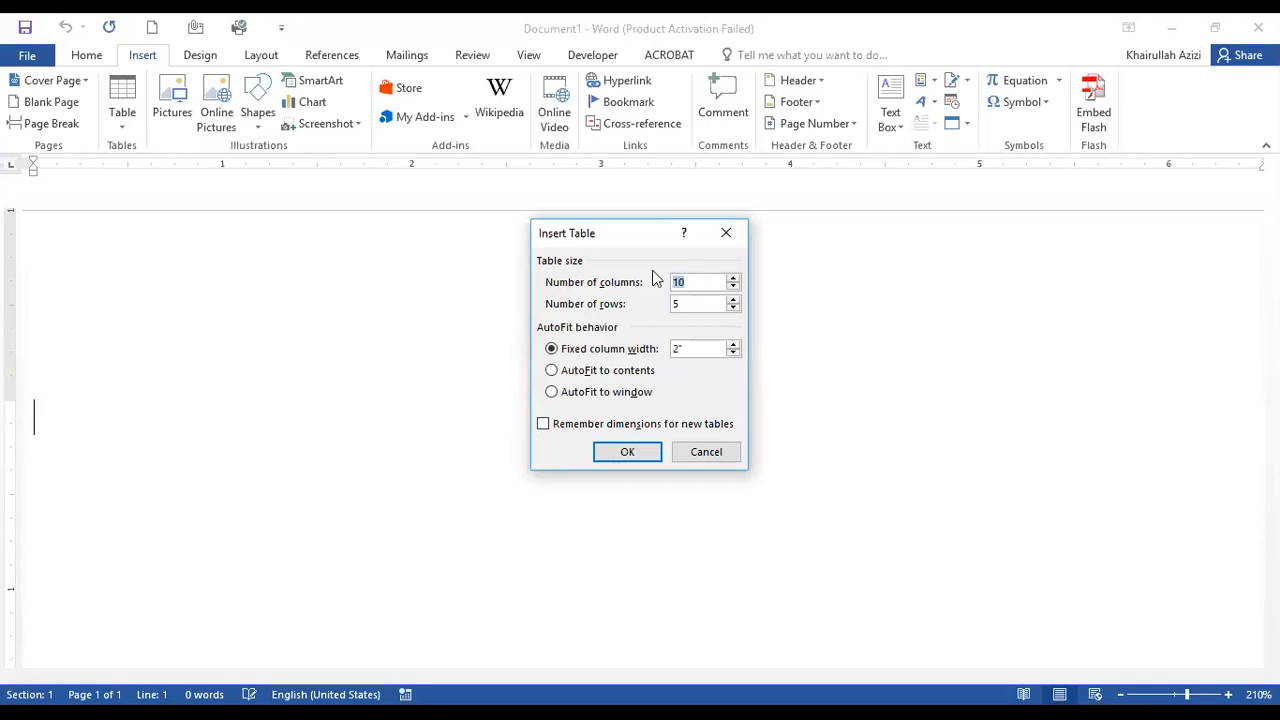
{"action": "type", "text": "3"}
{"action": "key", "text": "Tab"}
{"action": "type", "text": "3"}
{"action": "left_click", "coordinate": [645, 453]}
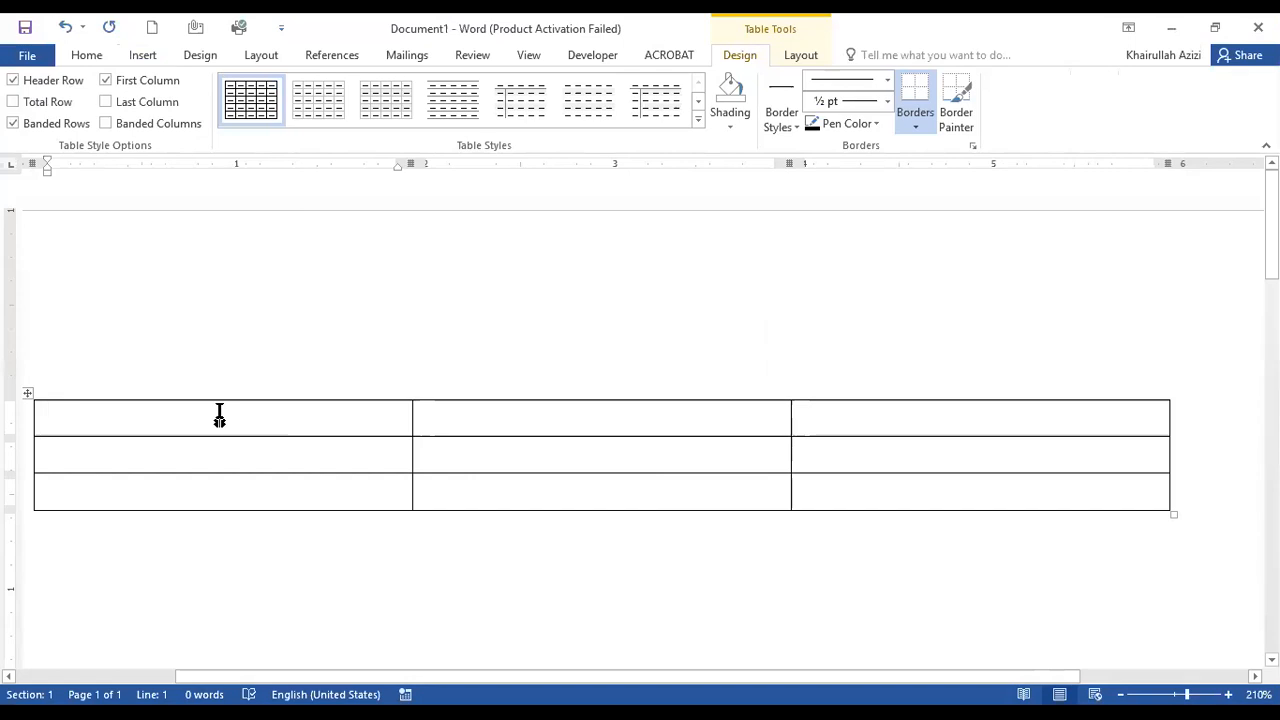
Place the cursor alternately outside and inside the table to examine when the contextual Table Tools are offered.
{"action": "left_click", "coordinate": [451, 566]}
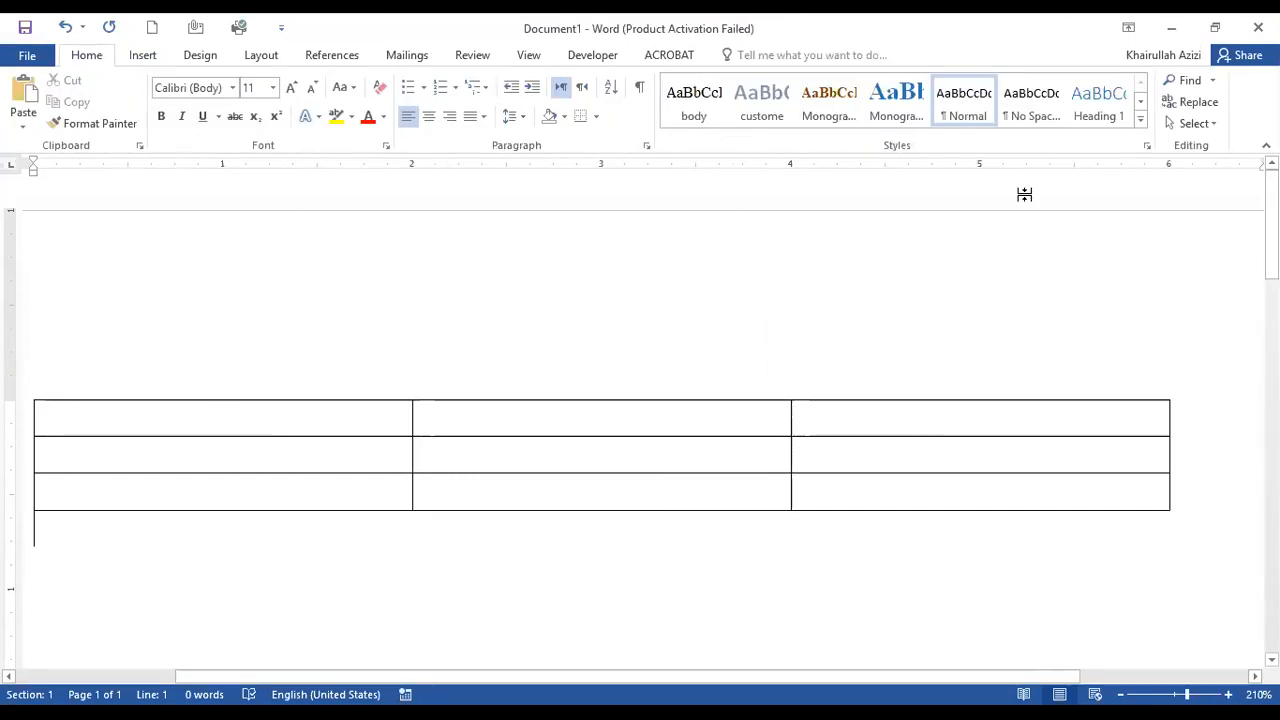
{"action": "left_click", "coordinate": [1085, 339]}
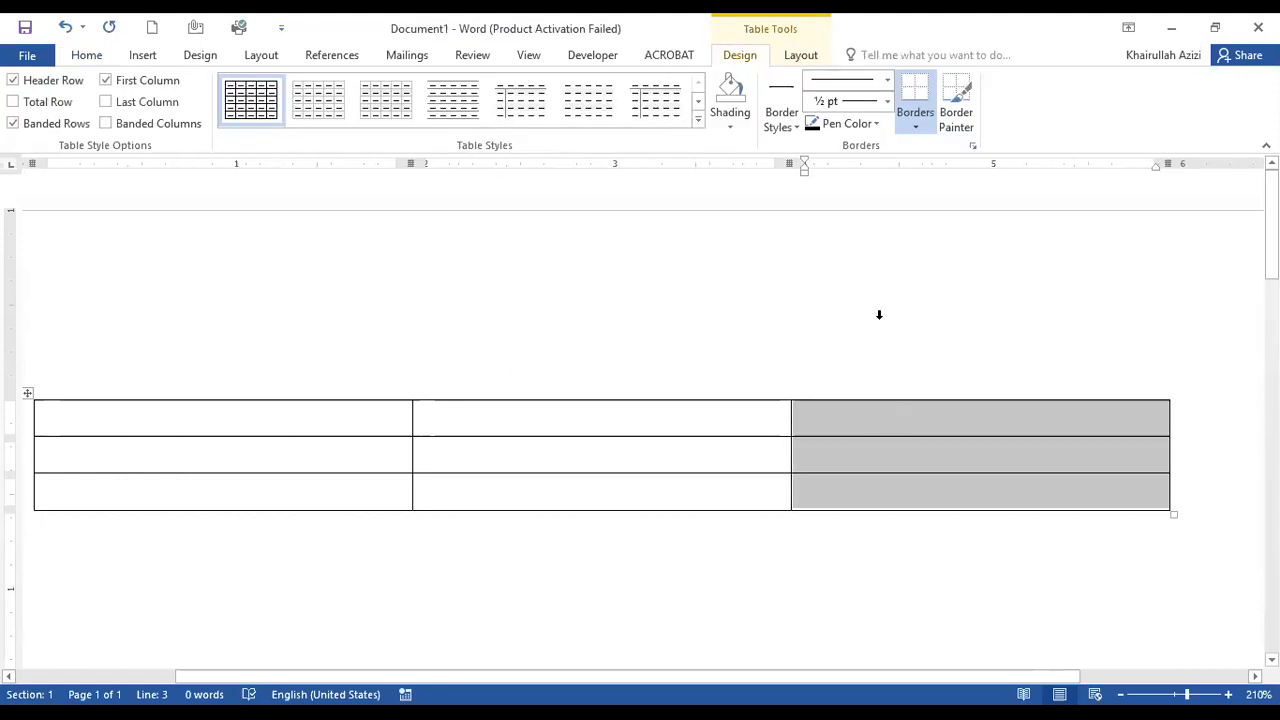
{"action": "left_click", "coordinate": [738, 600]}
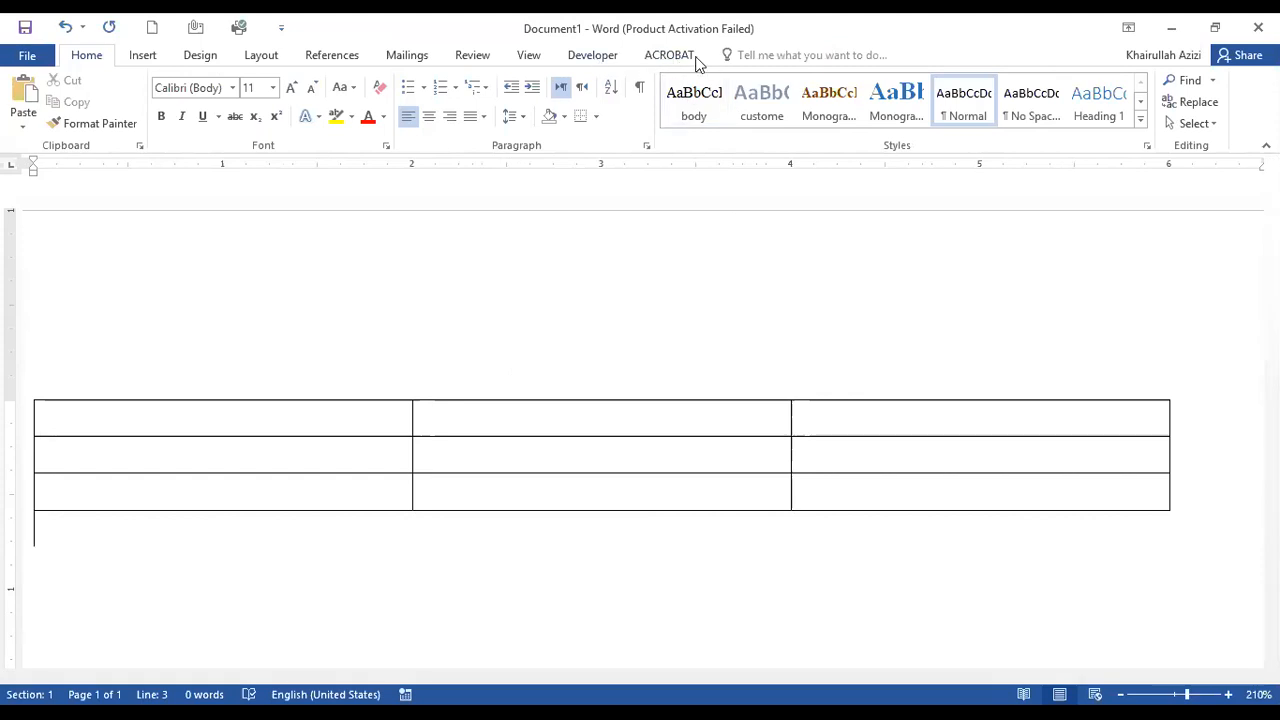
{"action": "left_click", "coordinate": [681, 427]}
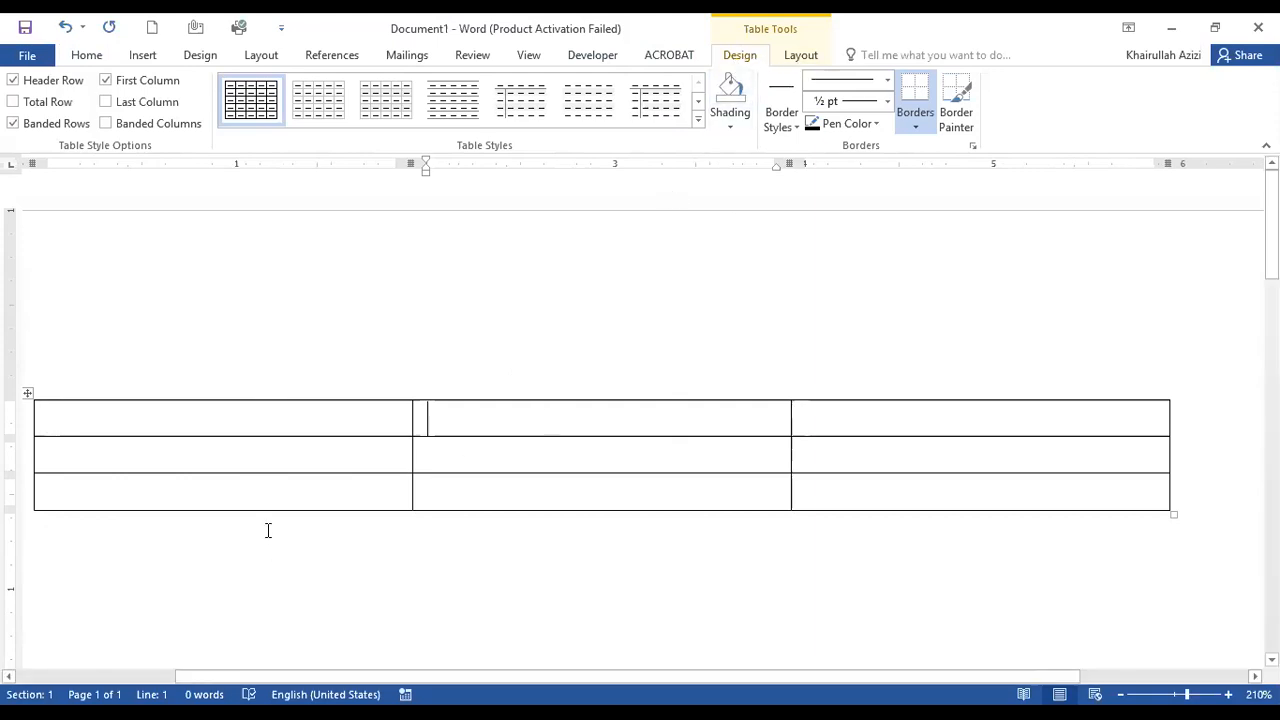
Enter "Contextual tabs (design and layout tabs)" in the table's first cell.
{"action": "left_click", "coordinate": [246, 406]}
{"action": "type", "text": "contex"}
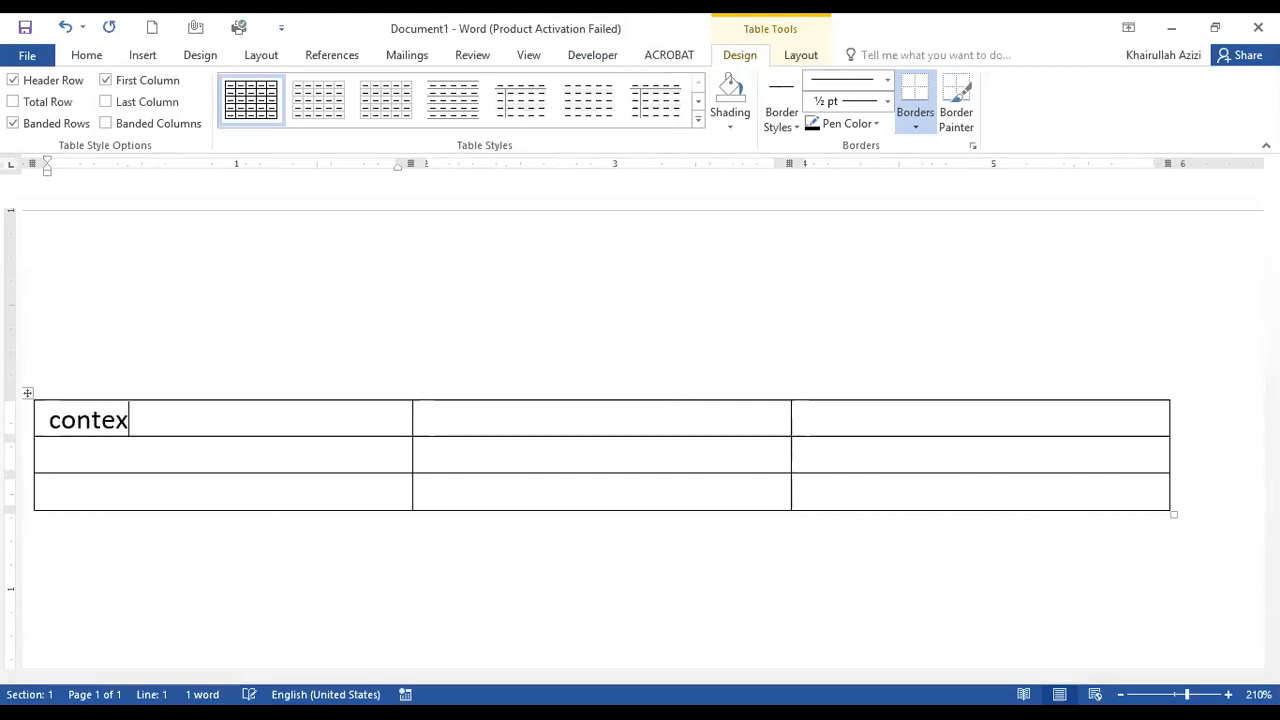
{"action": "type", "text": "tual tabs ("}
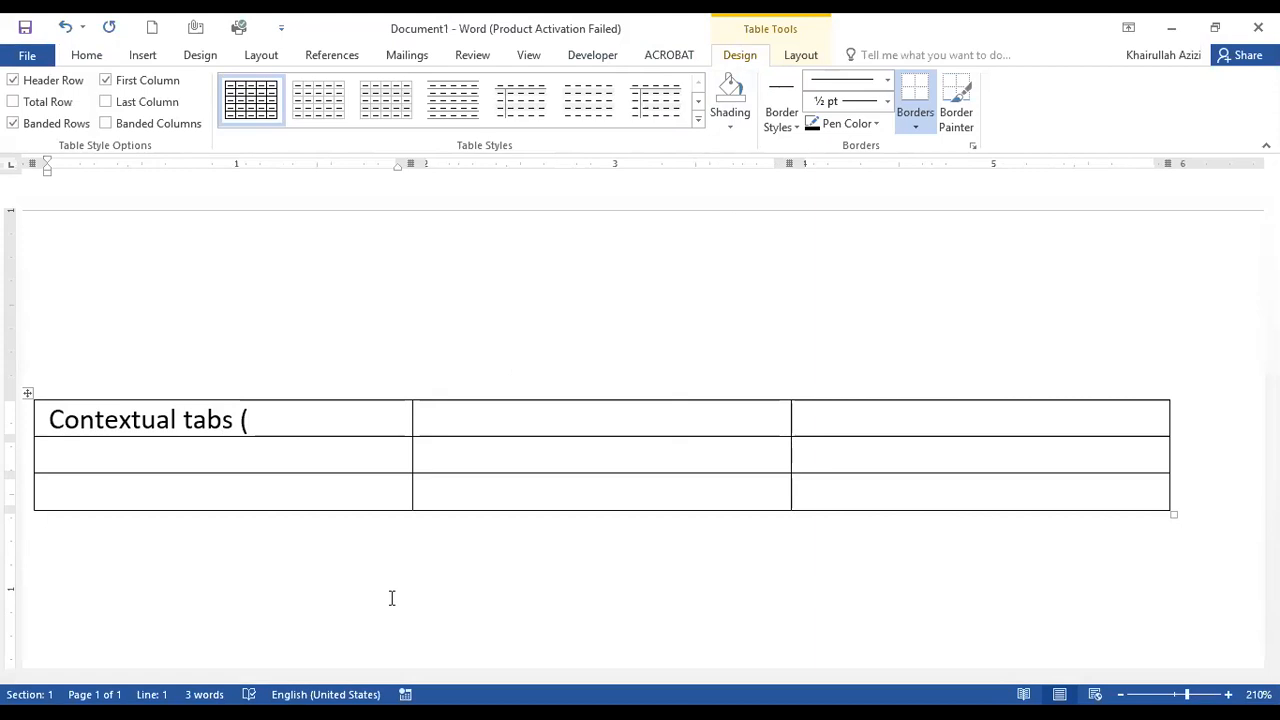
{"action": "type", "text": "d"}
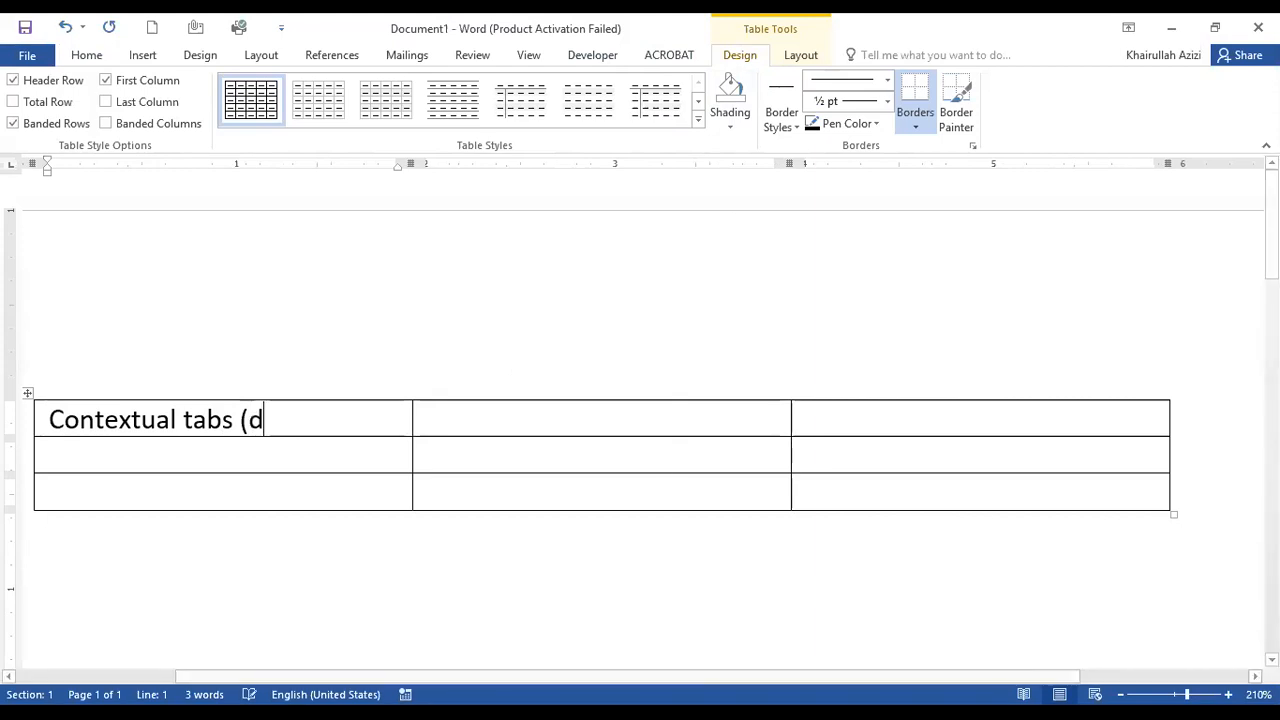
{"action": "type", "text": "esign and lay"}
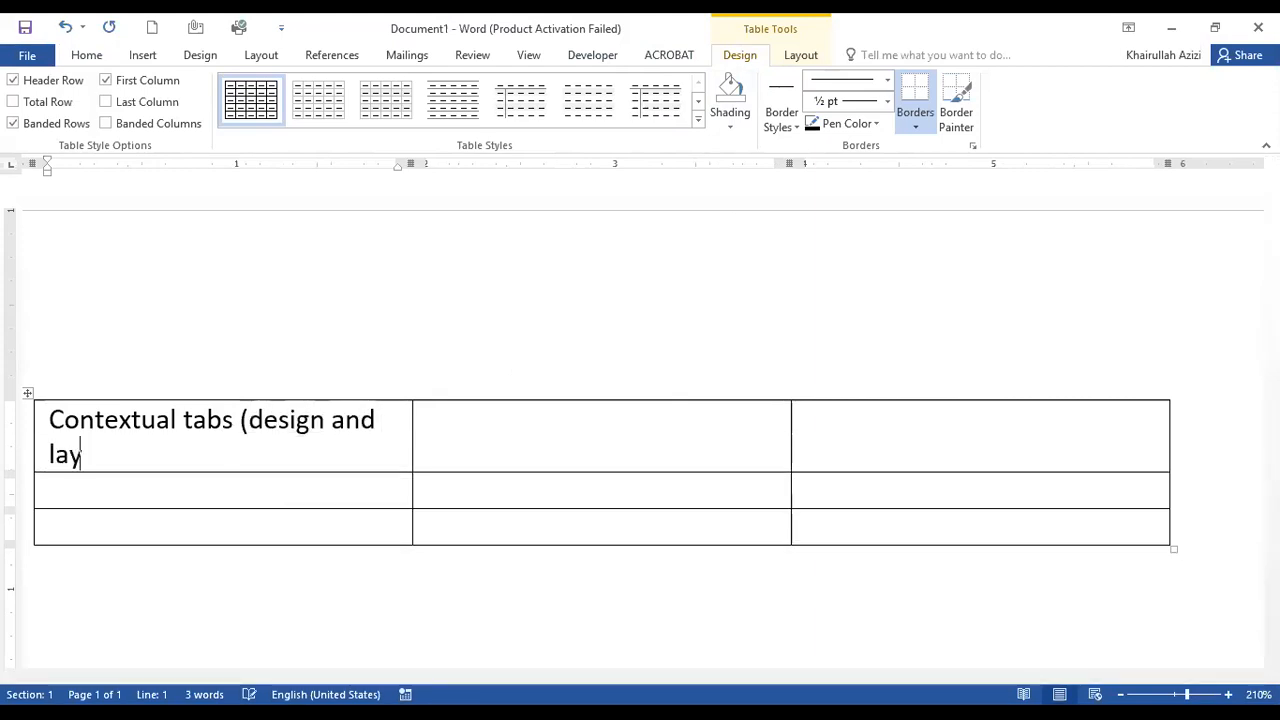
{"action": "type", "text": "out"}
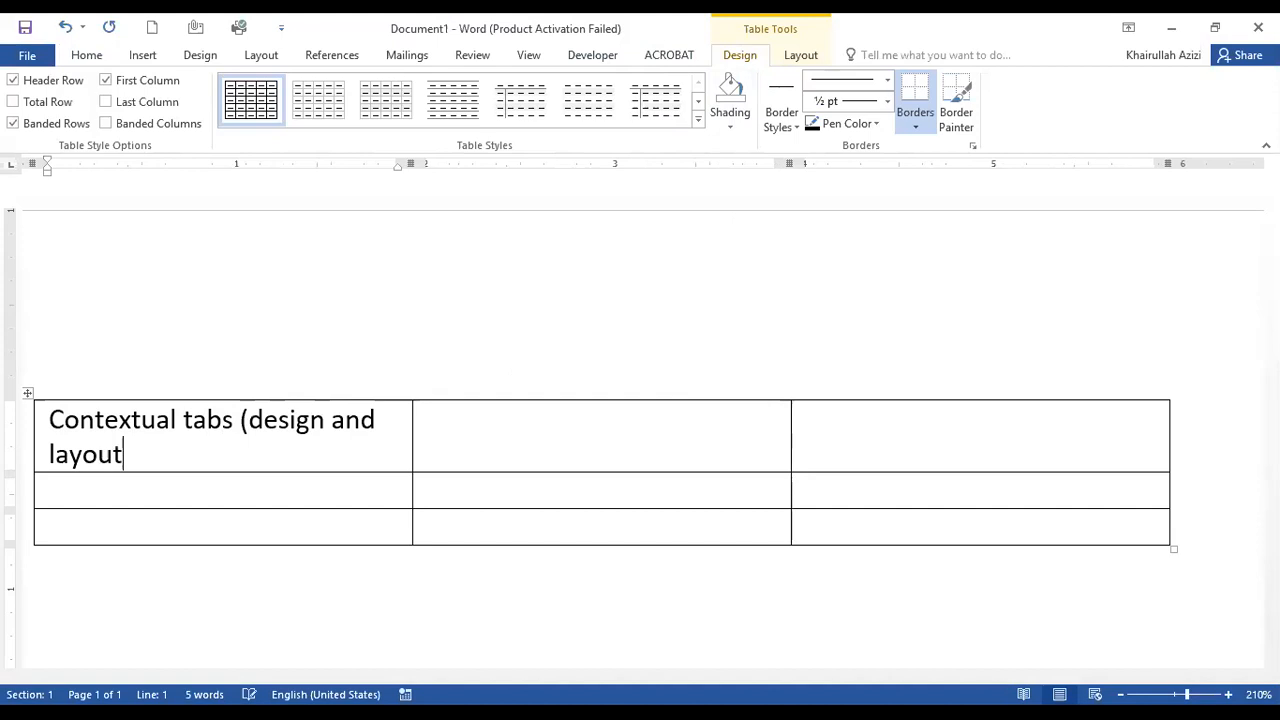
{"action": "type", "text": " tabs)"}
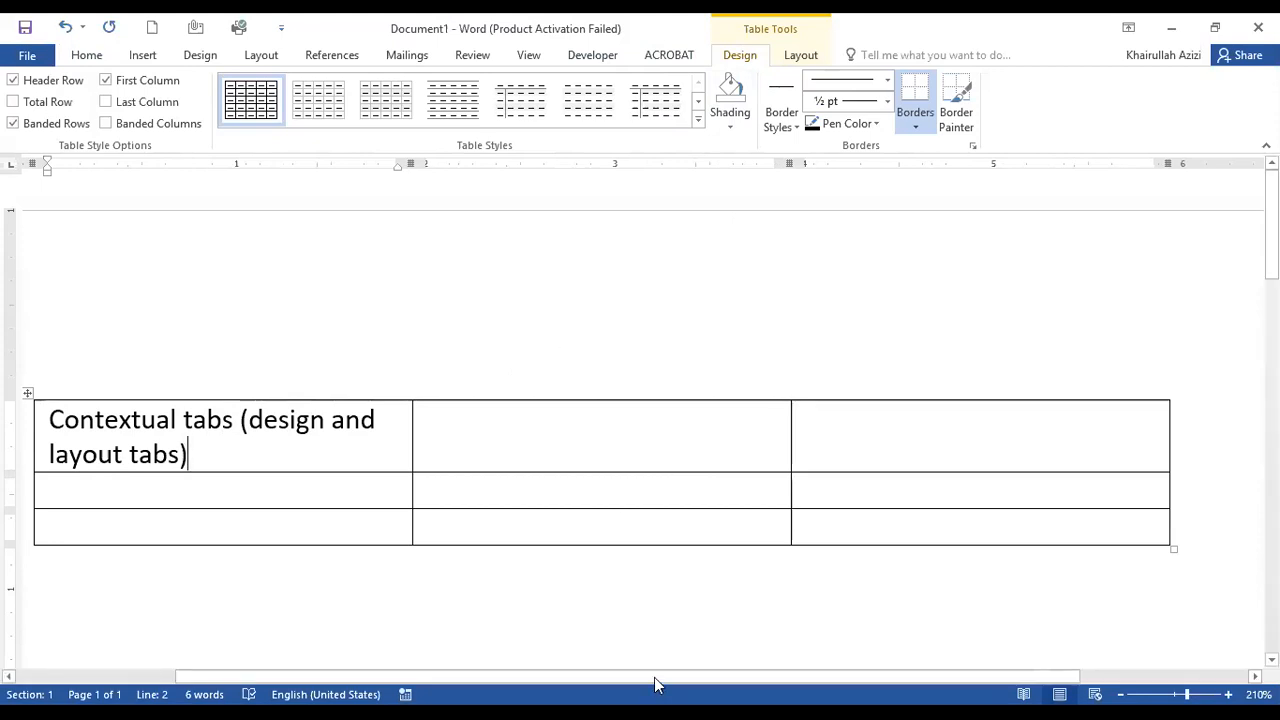
Return the cursor to the table's first cell and apply the Plain Table 5 style.
{"action": "left_click", "coordinate": [654, 600]}
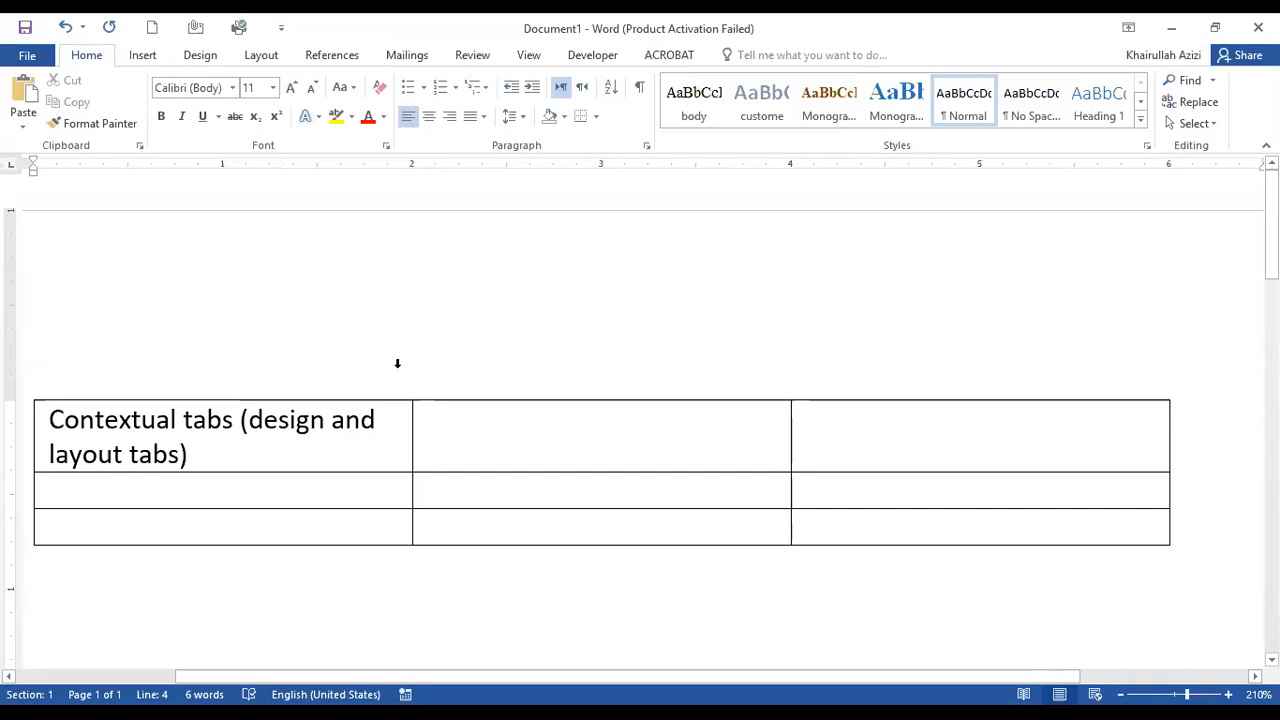
{"action": "left_click", "coordinate": [478, 438]}
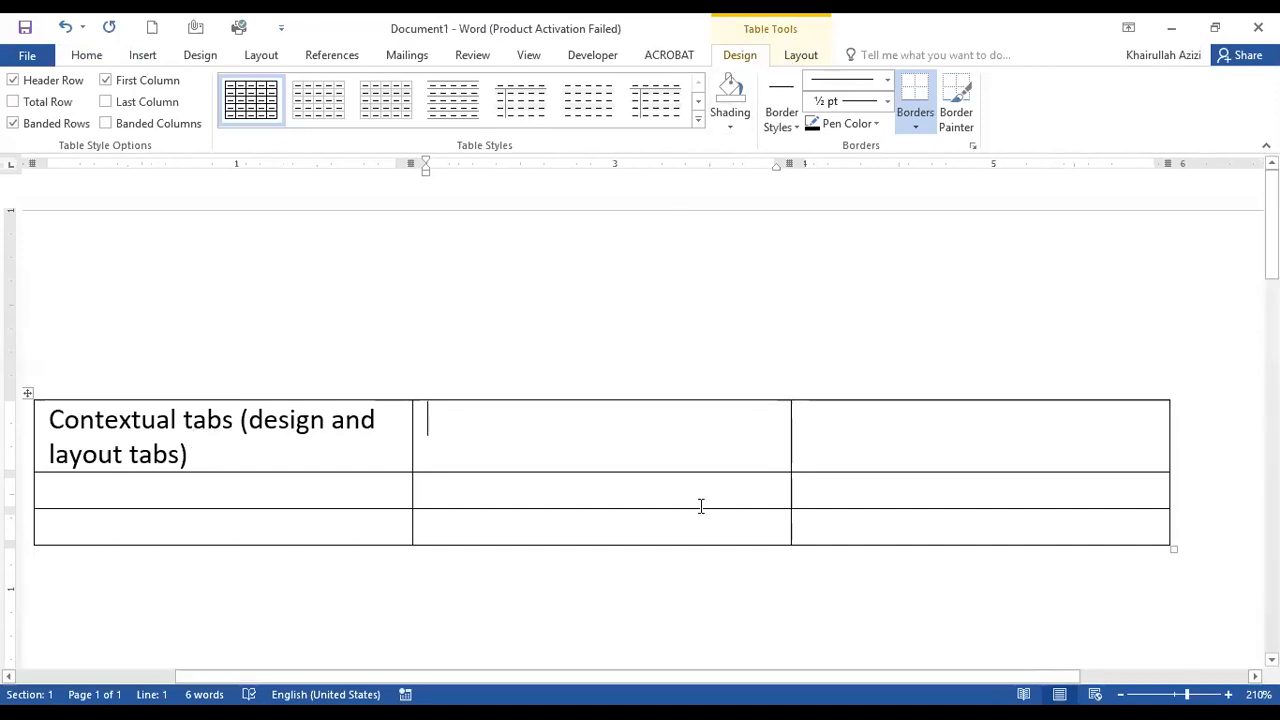
{"action": "left_click", "coordinate": [358, 421]}
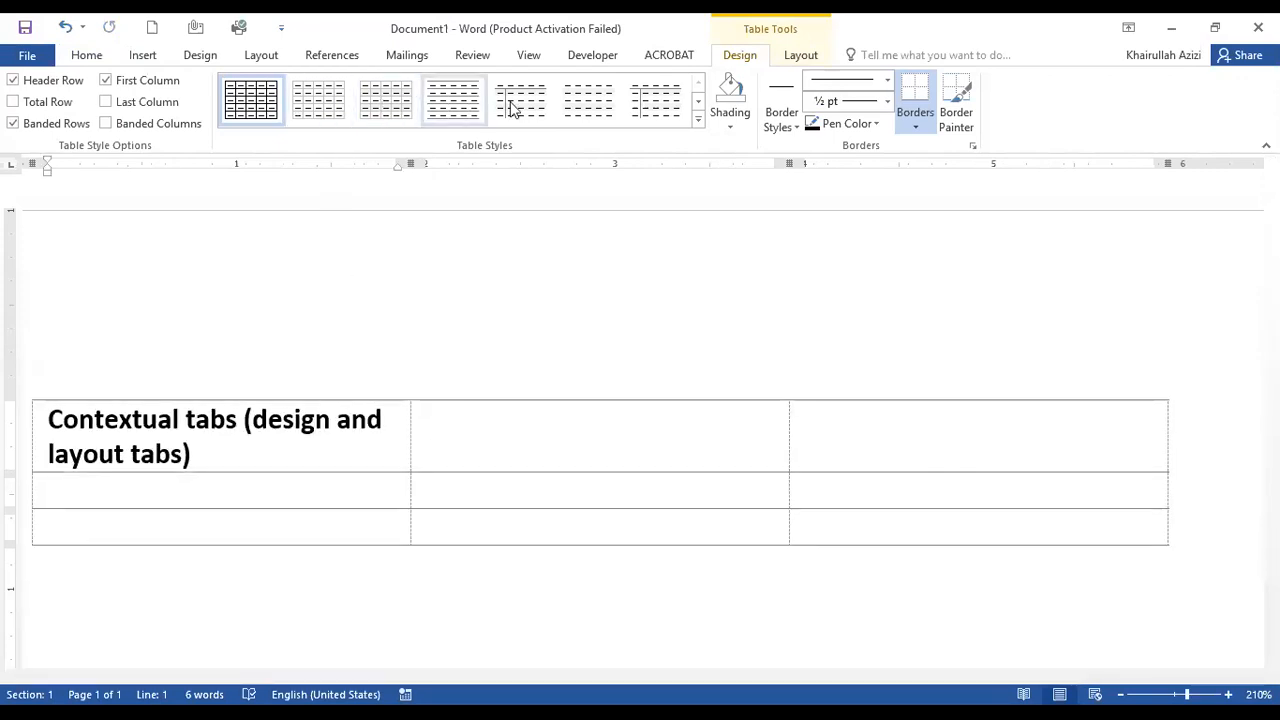
{"action": "left_click", "coordinate": [672, 113]}
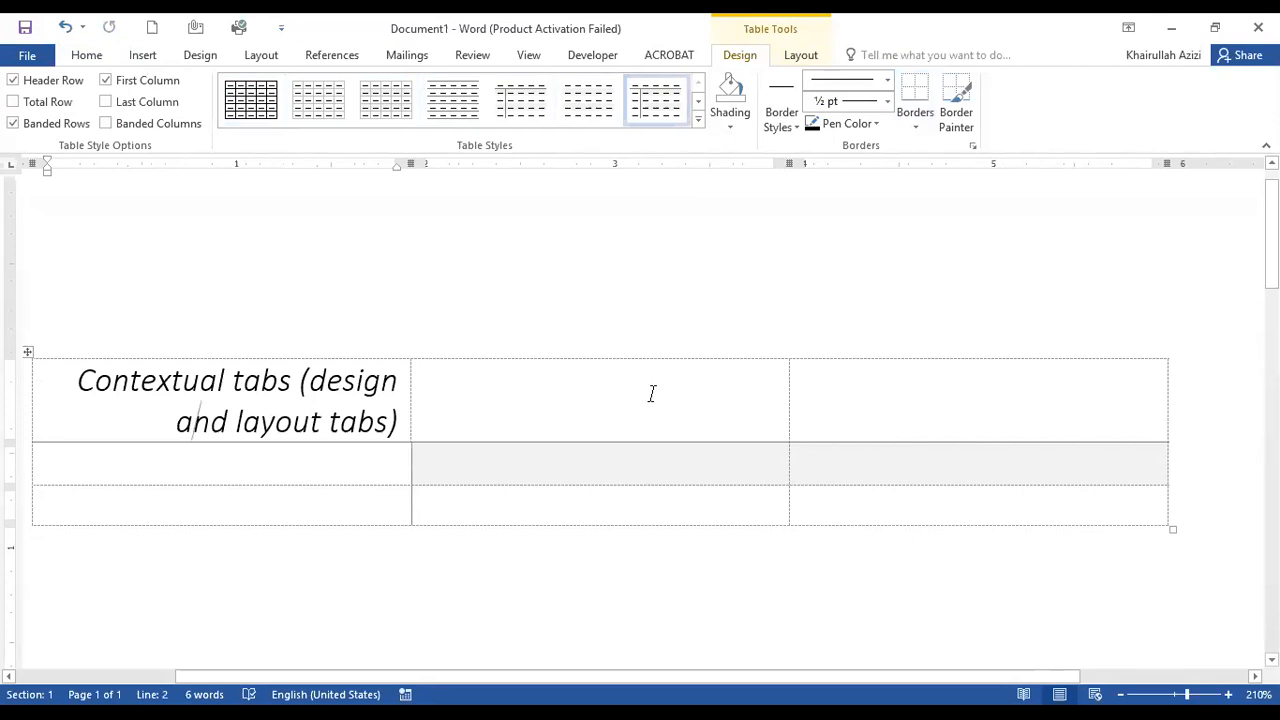
Shade all cells of the table's header row dark blue.
{"action": "left_click", "coordinate": [296, 380]}
{"action": "left_click_drag", "start_coordinate": [83, 392], "coordinate": [1036, 405]}
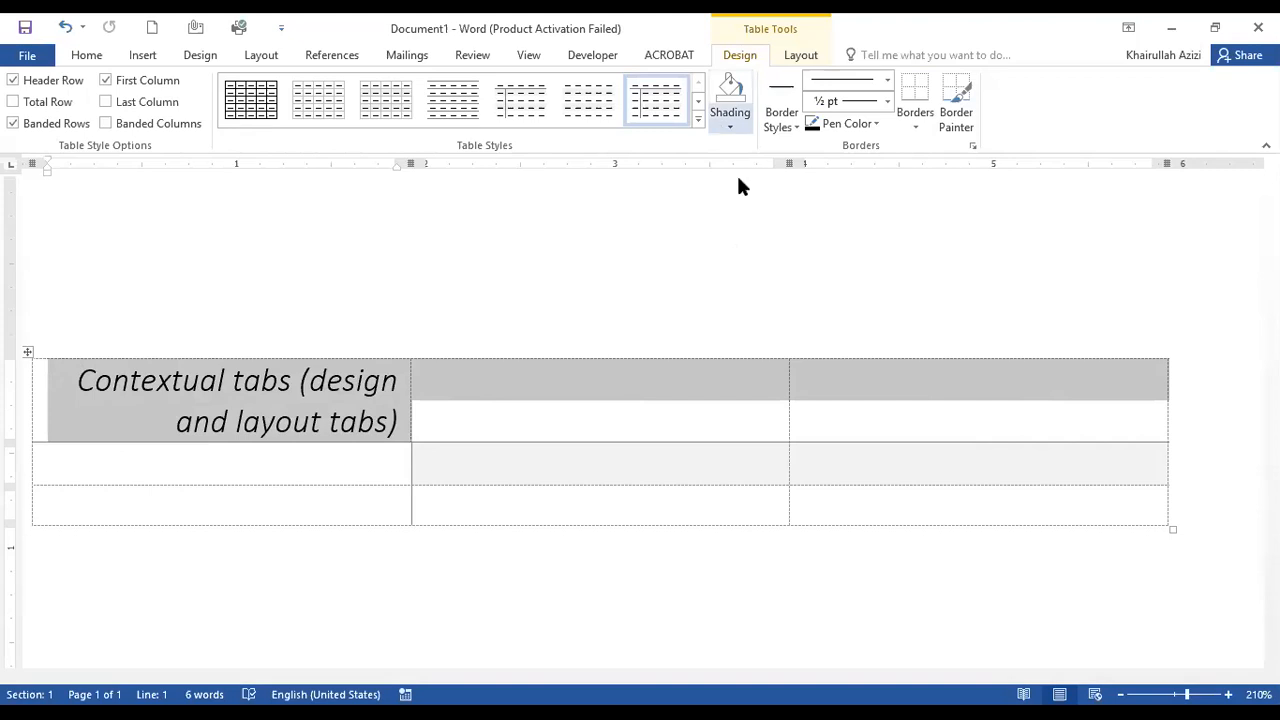
{"action": "left_click", "coordinate": [730, 118]}
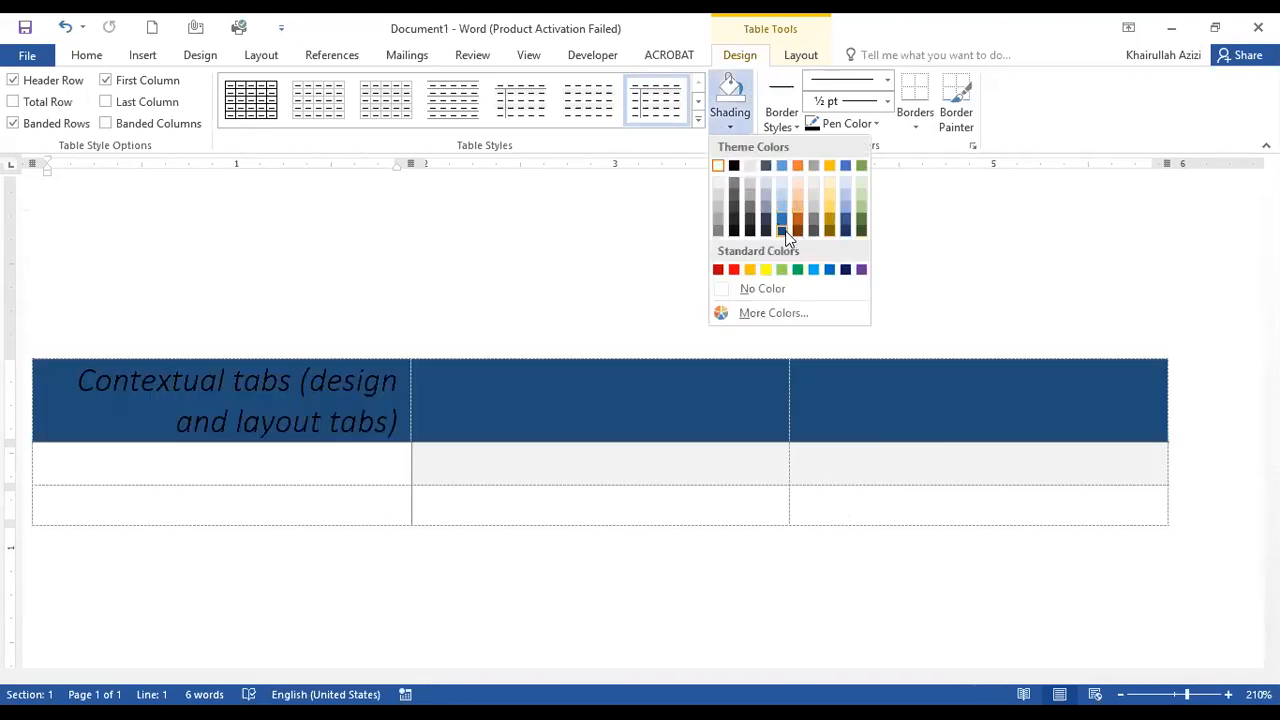
{"action": "left_click", "coordinate": [607, 331]}
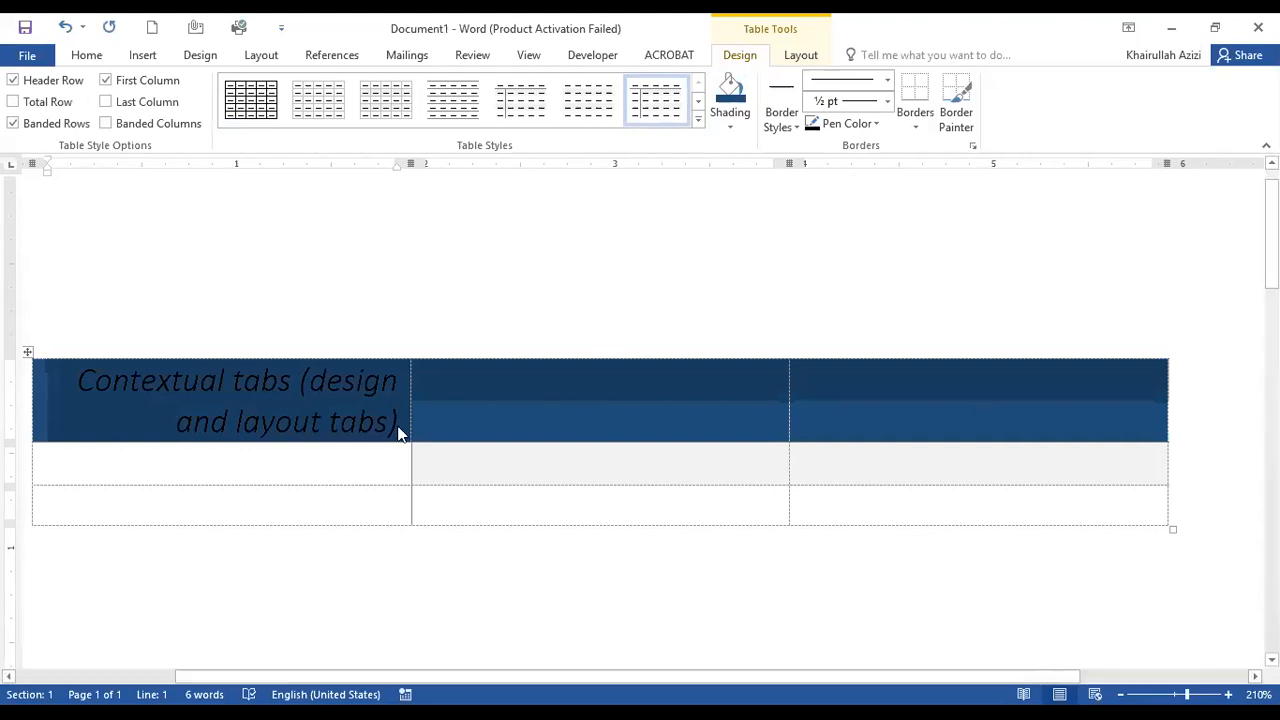
{"action": "left_click", "coordinate": [494, 400]}
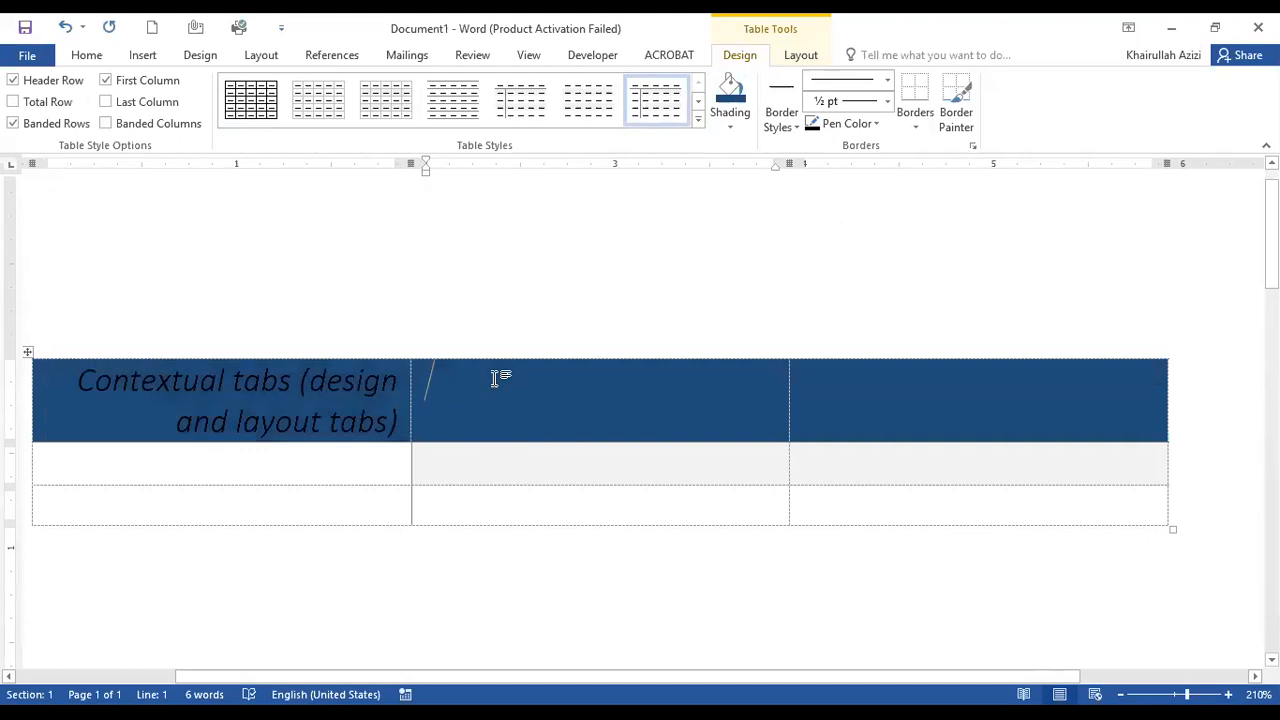
Paint the top borders of the first two header cells with a red 1 pt dash-and-dot line.
{"action": "left_click", "coordinate": [793, 127]}
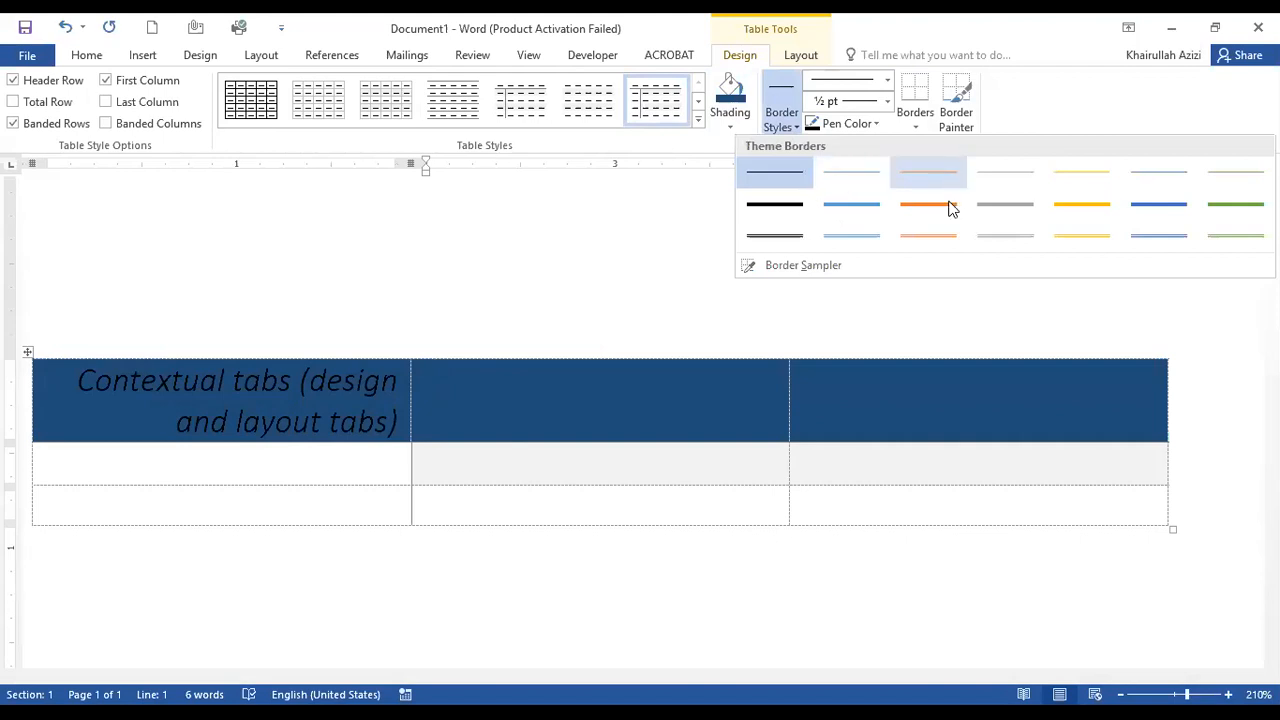
{"action": "left_click", "coordinate": [1014, 204]}
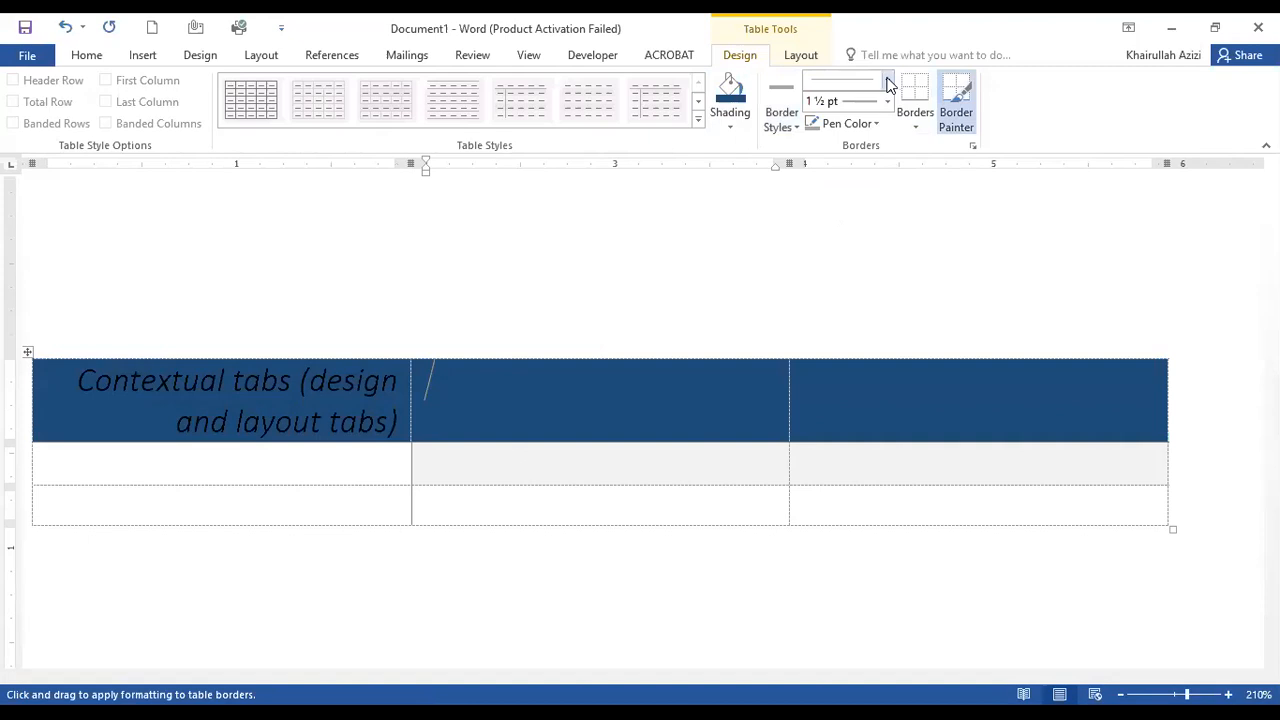
{"action": "left_click", "coordinate": [887, 84]}
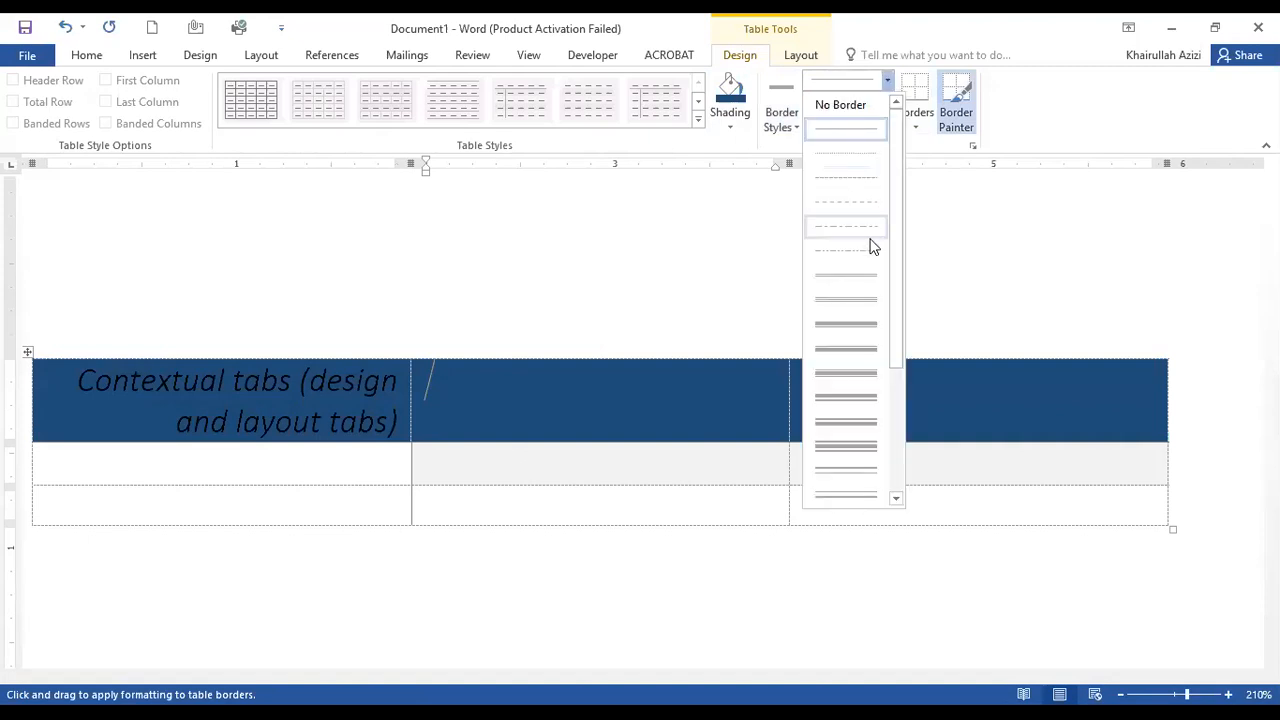
{"action": "left_click", "coordinate": [866, 251]}
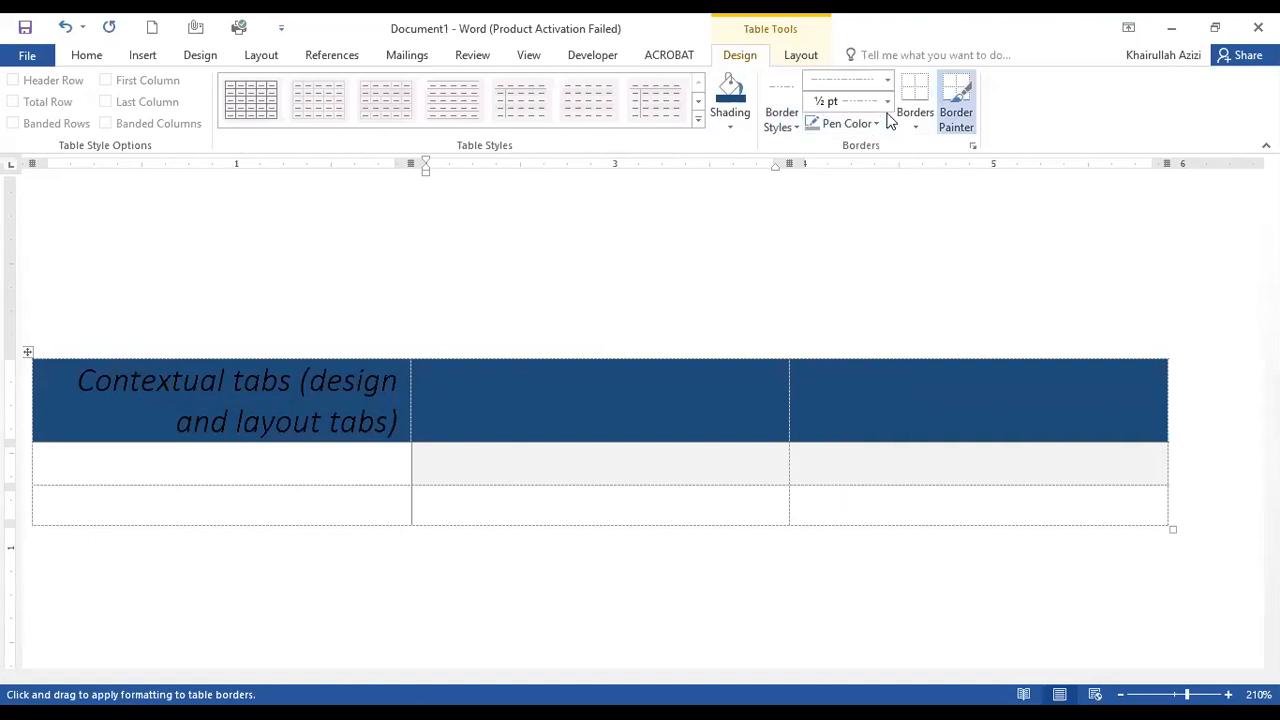
{"action": "left_click", "coordinate": [887, 103]}
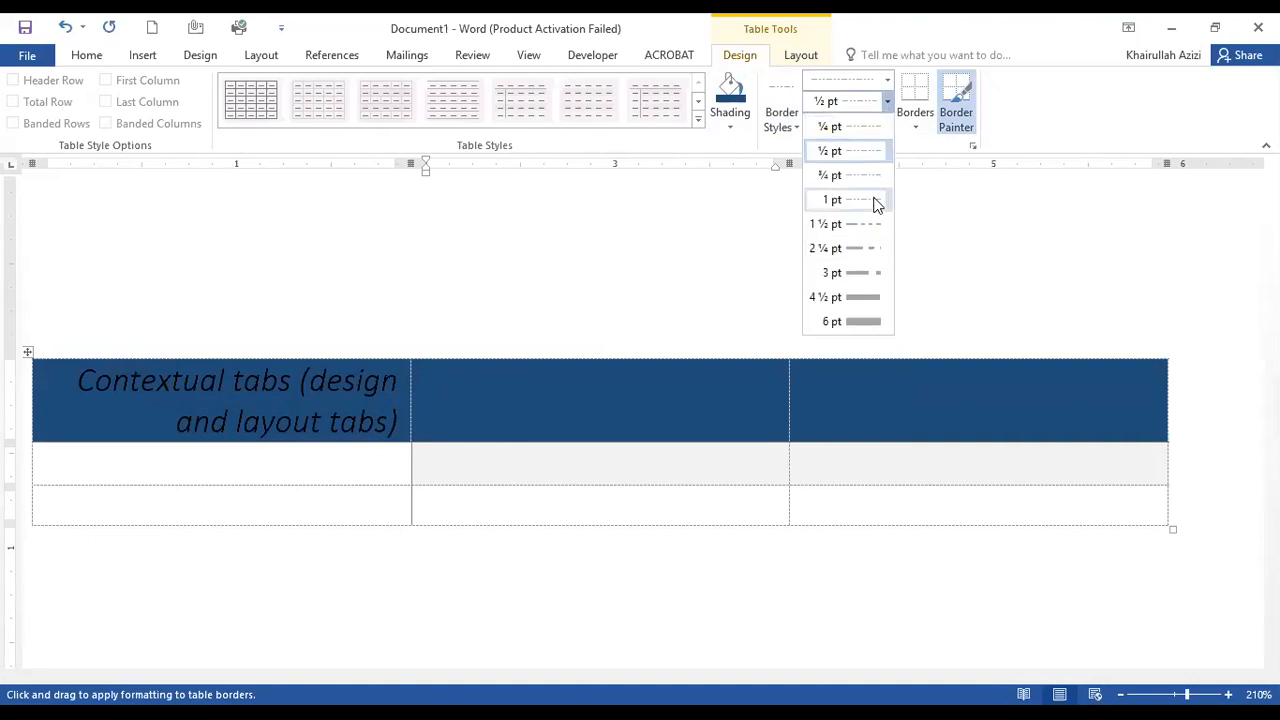
{"action": "left_click", "coordinate": [875, 201]}
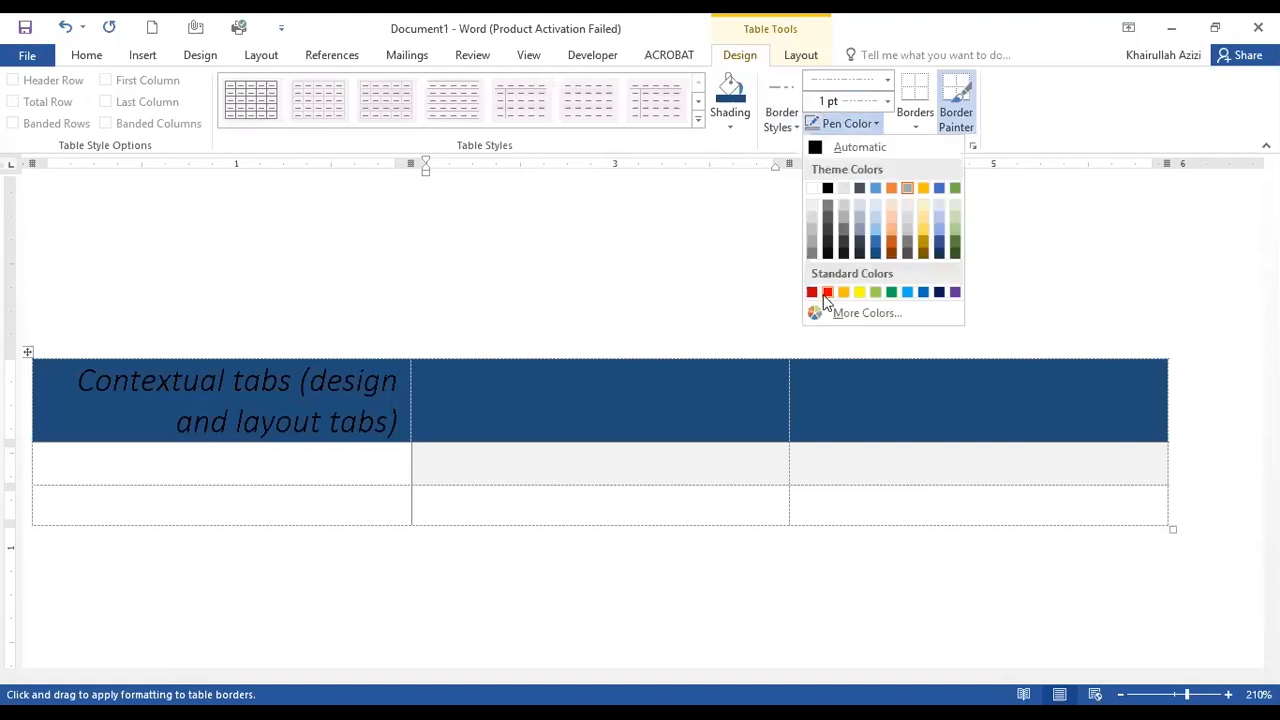
{"action": "left_click", "coordinate": [827, 293]}
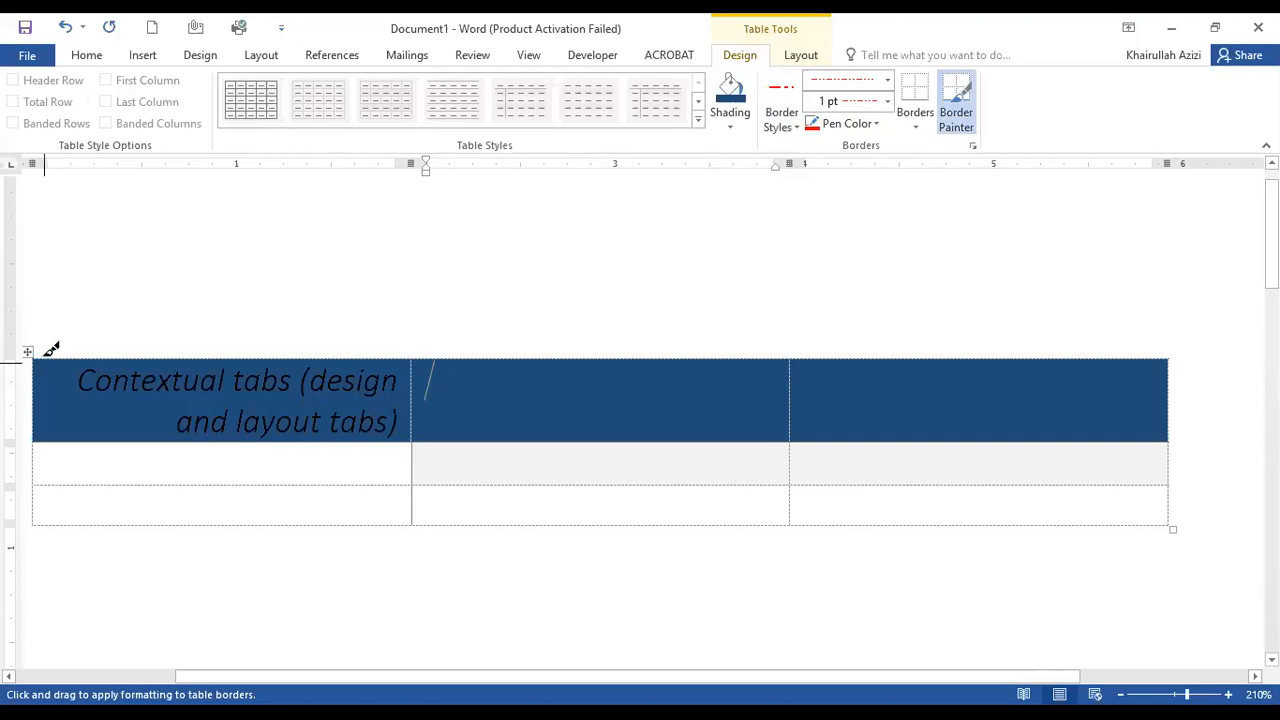
{"action": "left_click_drag", "start_coordinate": [60, 352], "coordinate": [314, 356]}
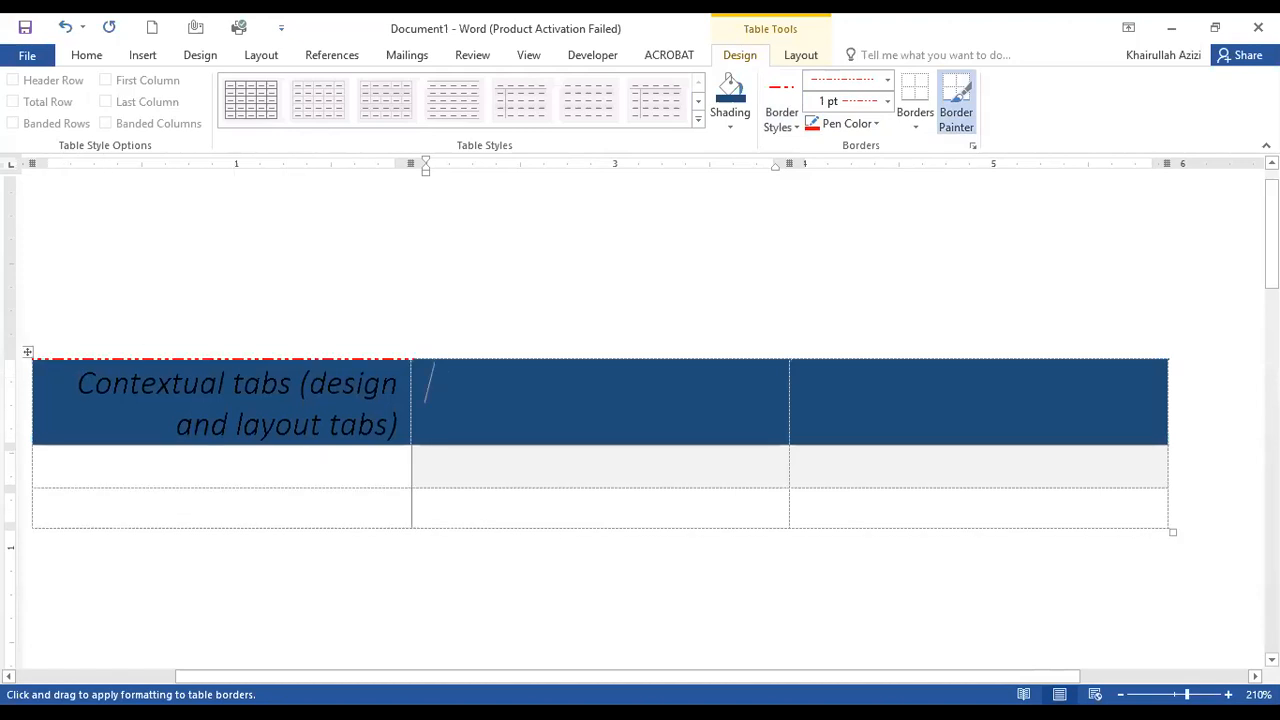
{"action": "left_click_drag", "start_coordinate": [434, 354], "coordinate": [688, 356]}
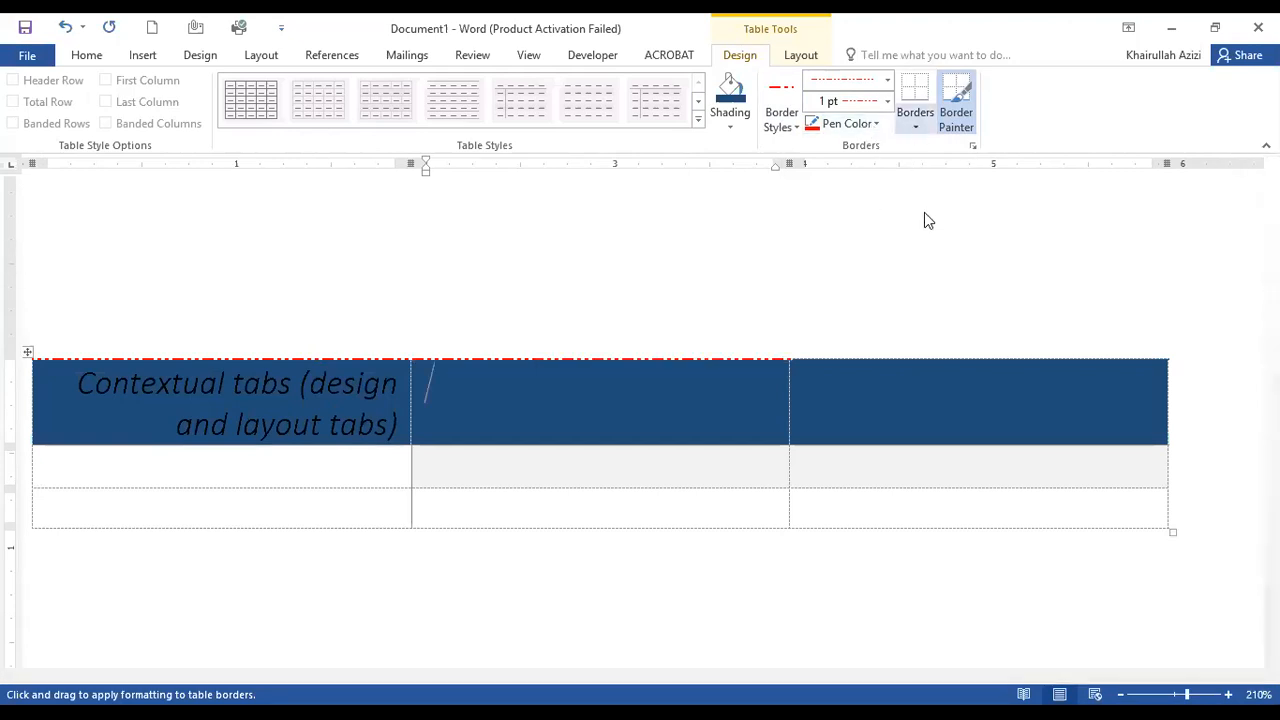
Apply All Borders to the middle header cell with the current red line style.
{"action": "left_click", "coordinate": [915, 126]}
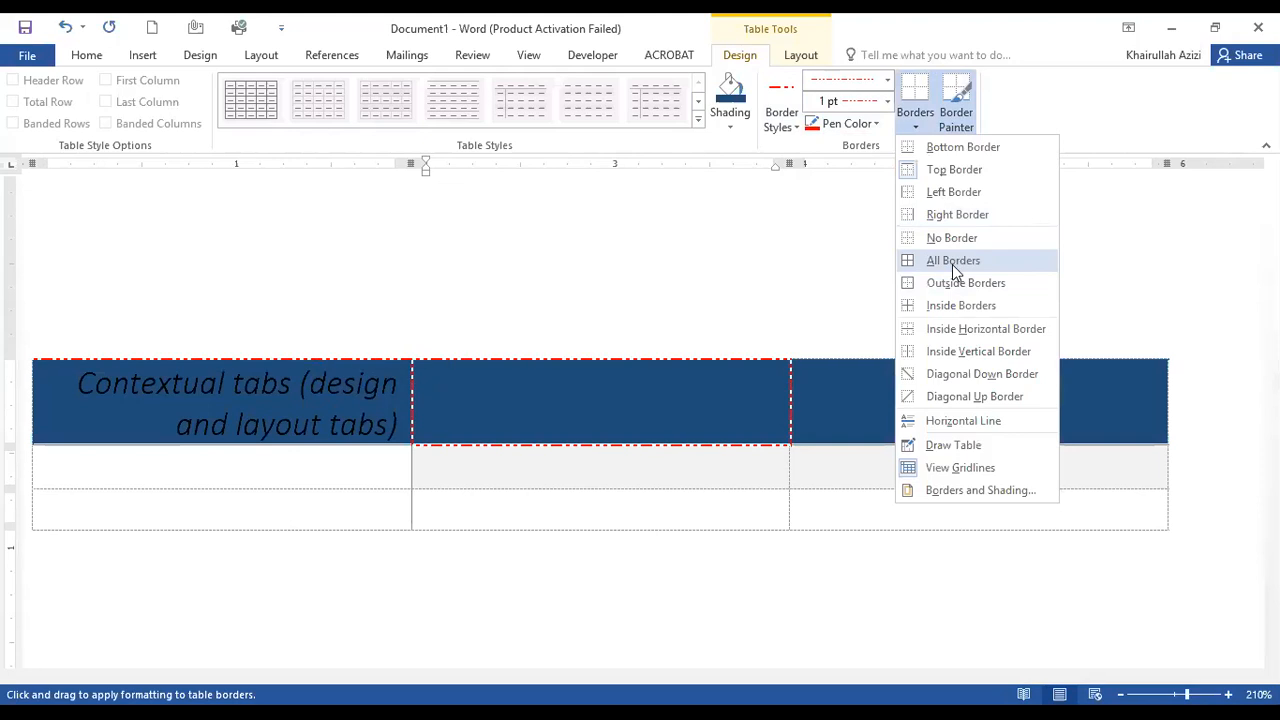
{"action": "left_click", "coordinate": [508, 480]}
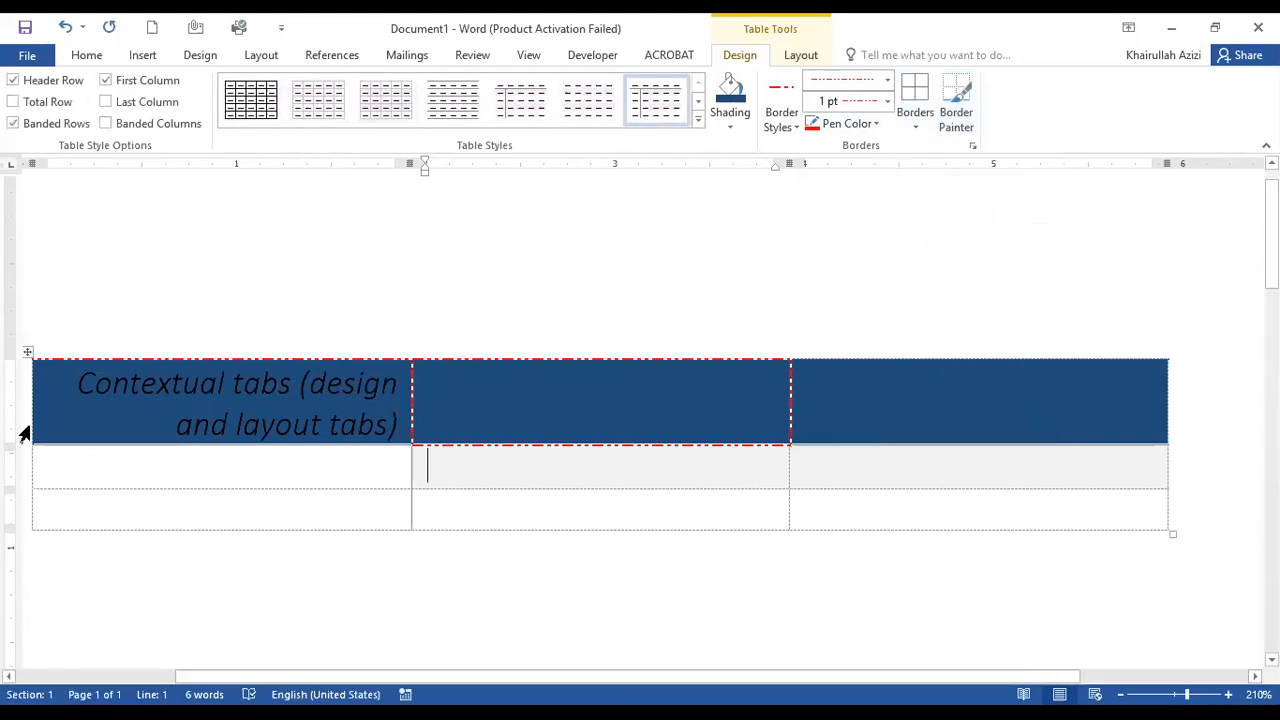
Apply All Borders to the whole table in the current red line style, and clear them again with No Border.
{"action": "left_click", "coordinate": [30, 352]}
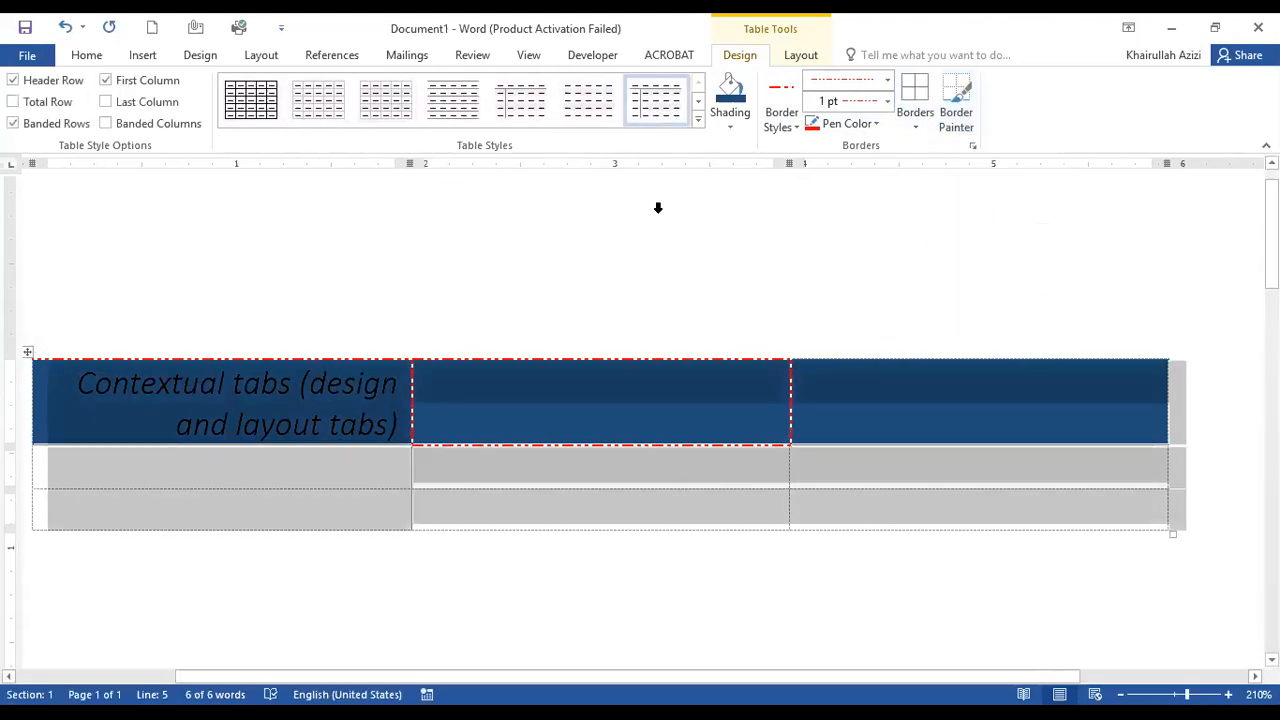
{"action": "left_click", "coordinate": [916, 127]}
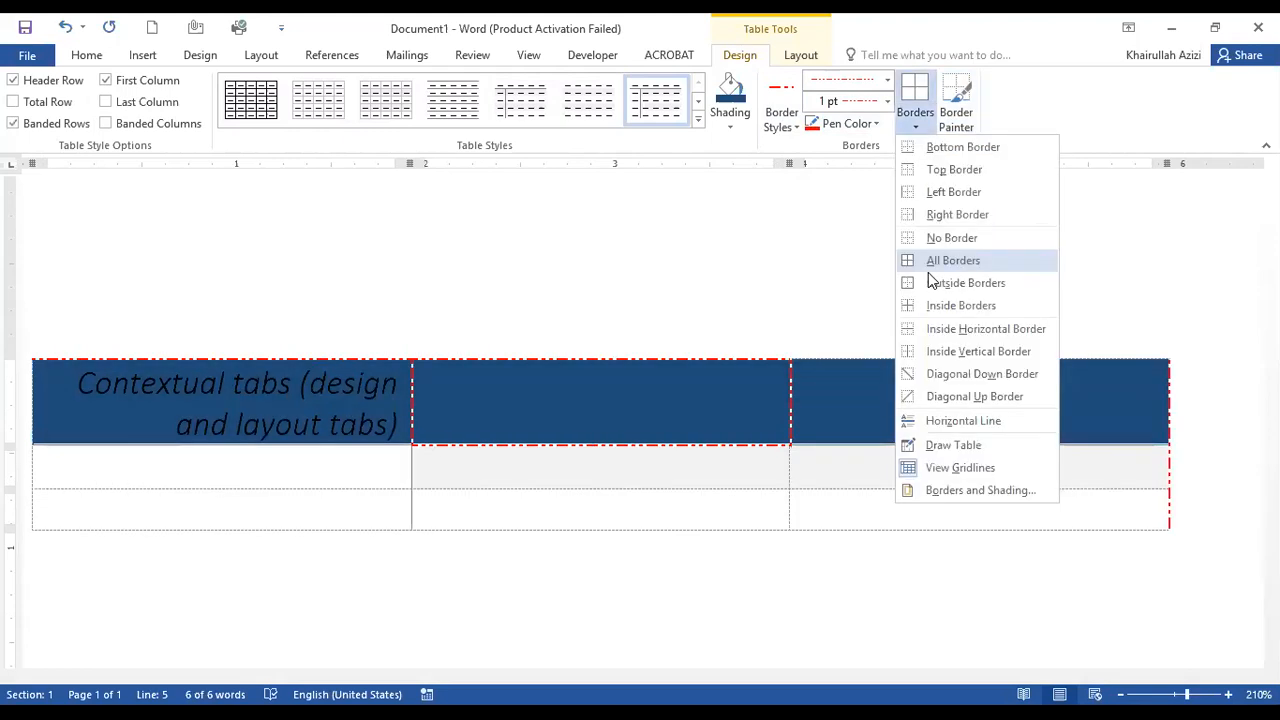
{"action": "left_click", "coordinate": [928, 254]}
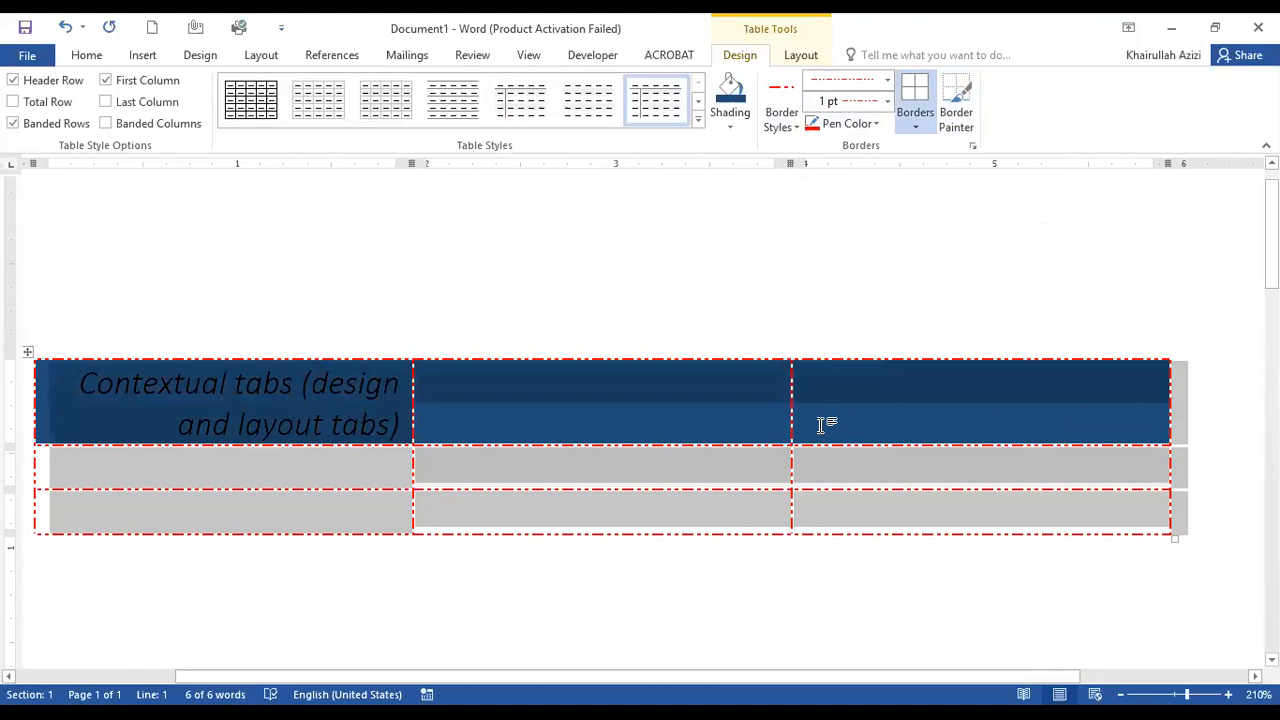
{"action": "left_click", "coordinate": [918, 134]}
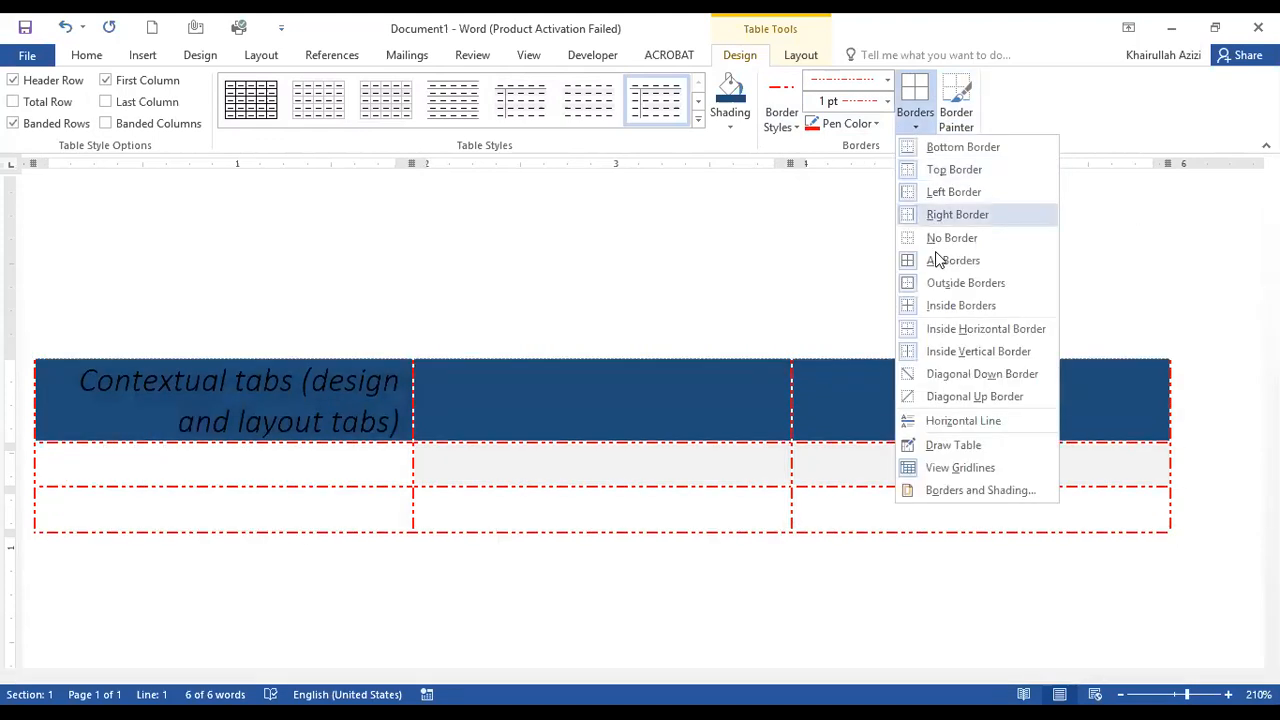
{"action": "left_click", "coordinate": [930, 468]}
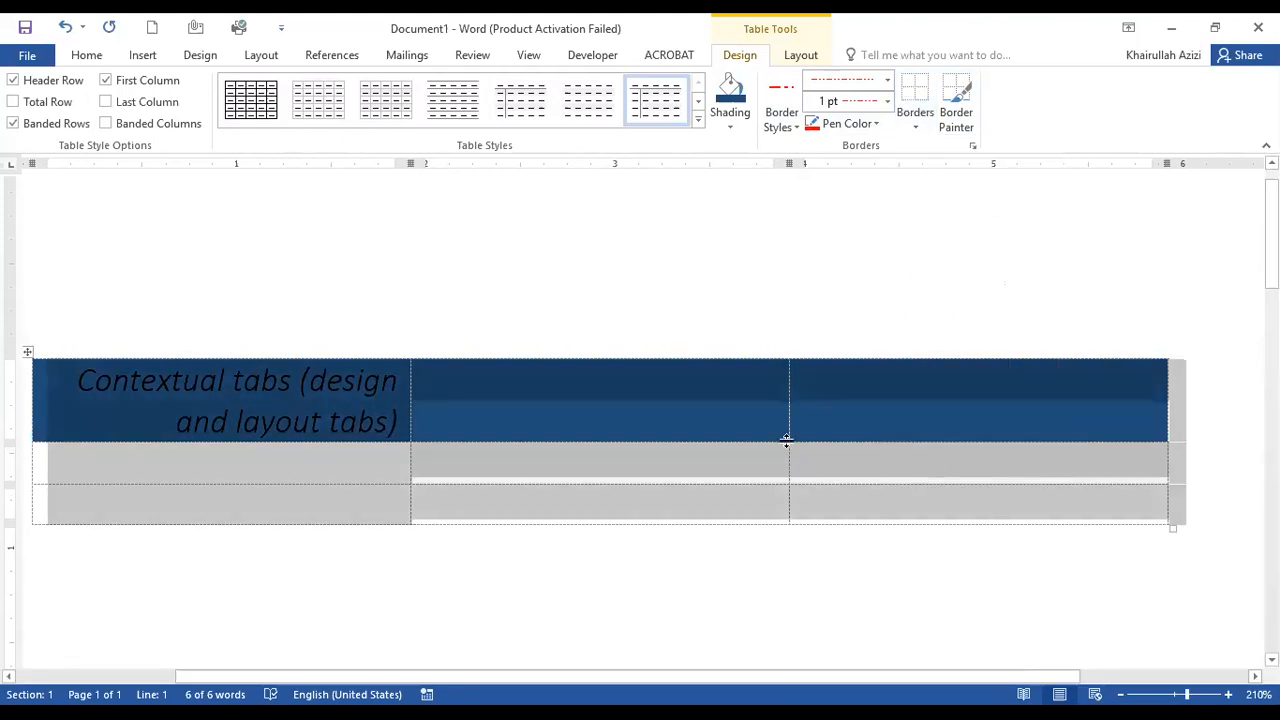
Reapply All Borders to the whole table, switching its top and left outer borders off and back on.
{"action": "left_click", "coordinate": [916, 127]}
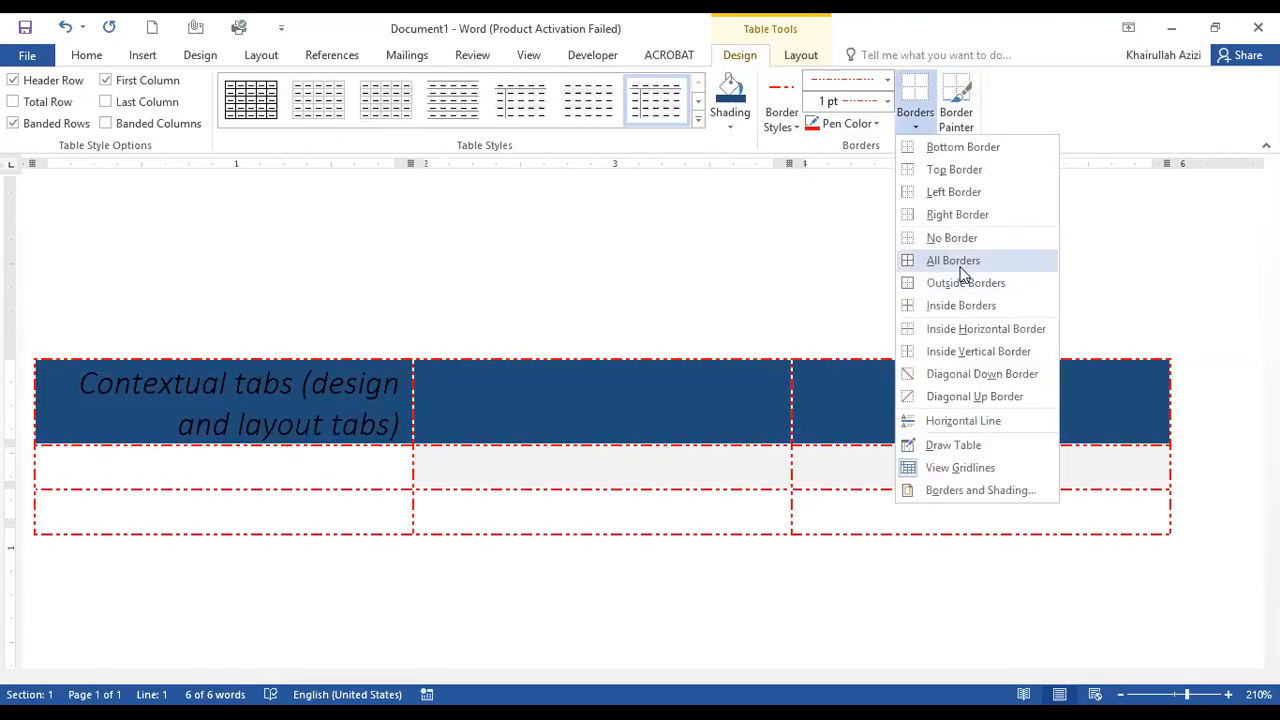
{"action": "left_click", "coordinate": [960, 267]}
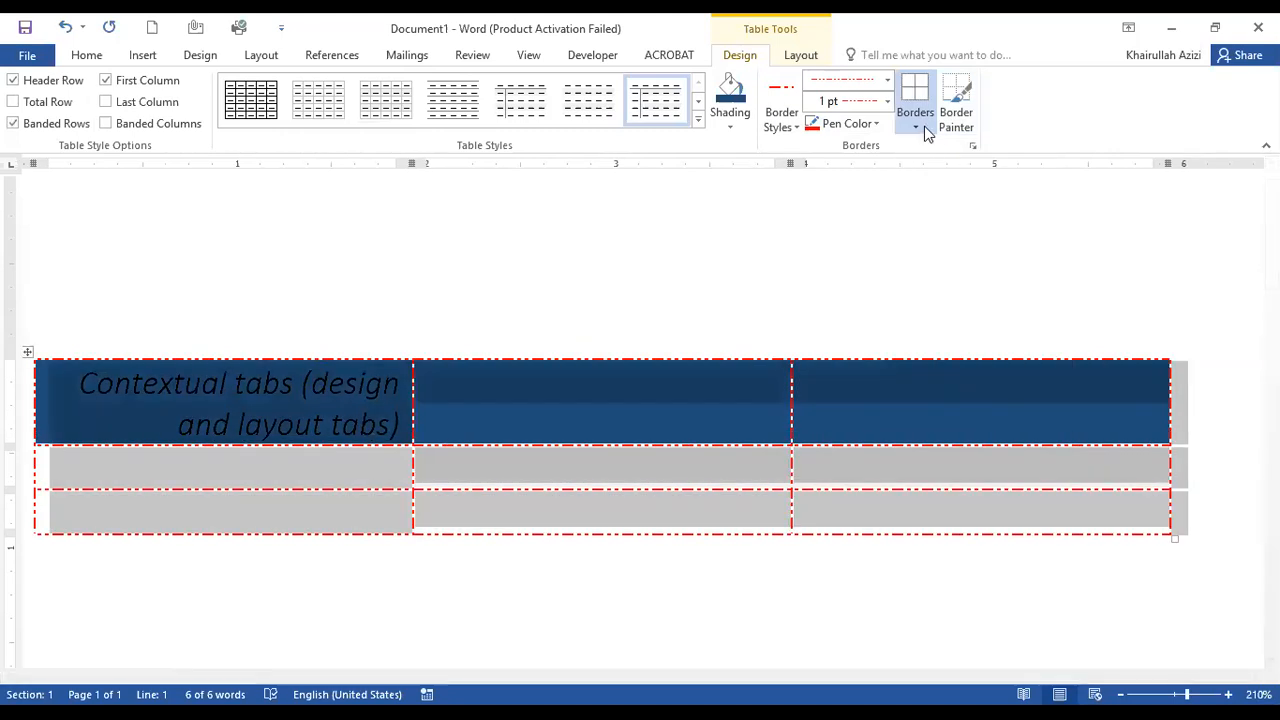
{"action": "left_click", "coordinate": [927, 133]}
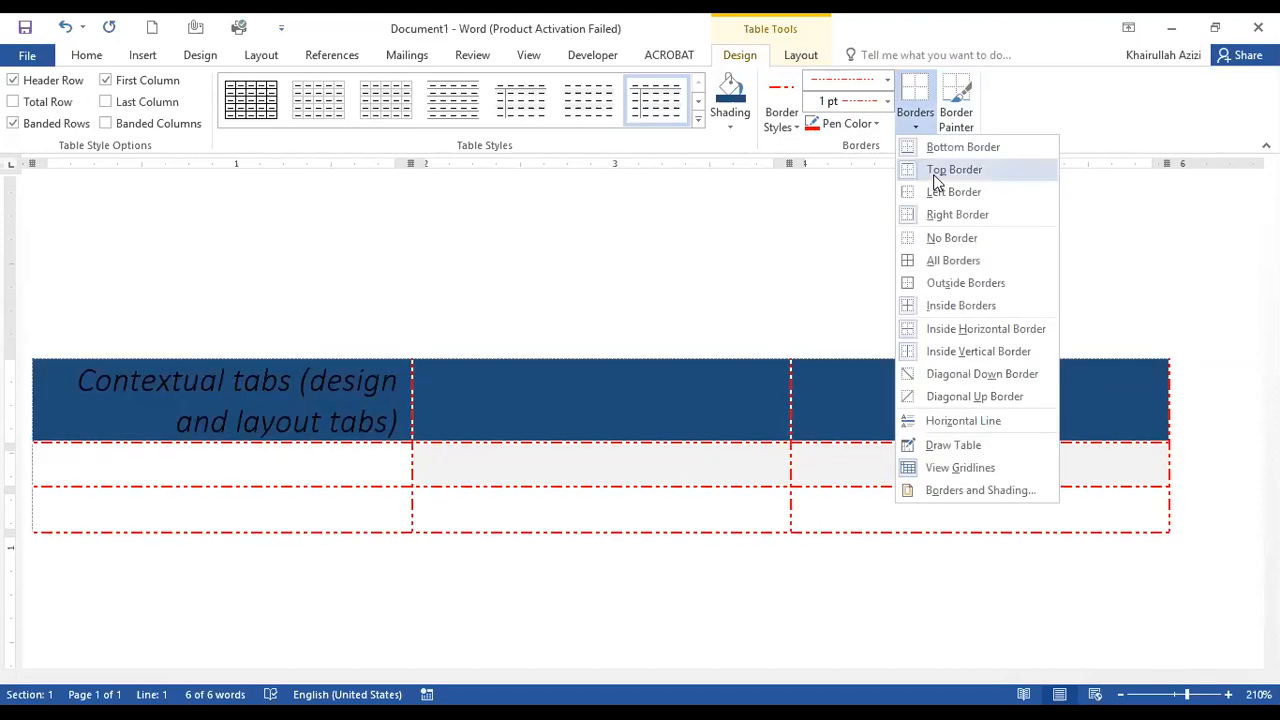
{"action": "left_click", "coordinate": [924, 132]}
{"action": "left_click", "coordinate": [921, 133]}
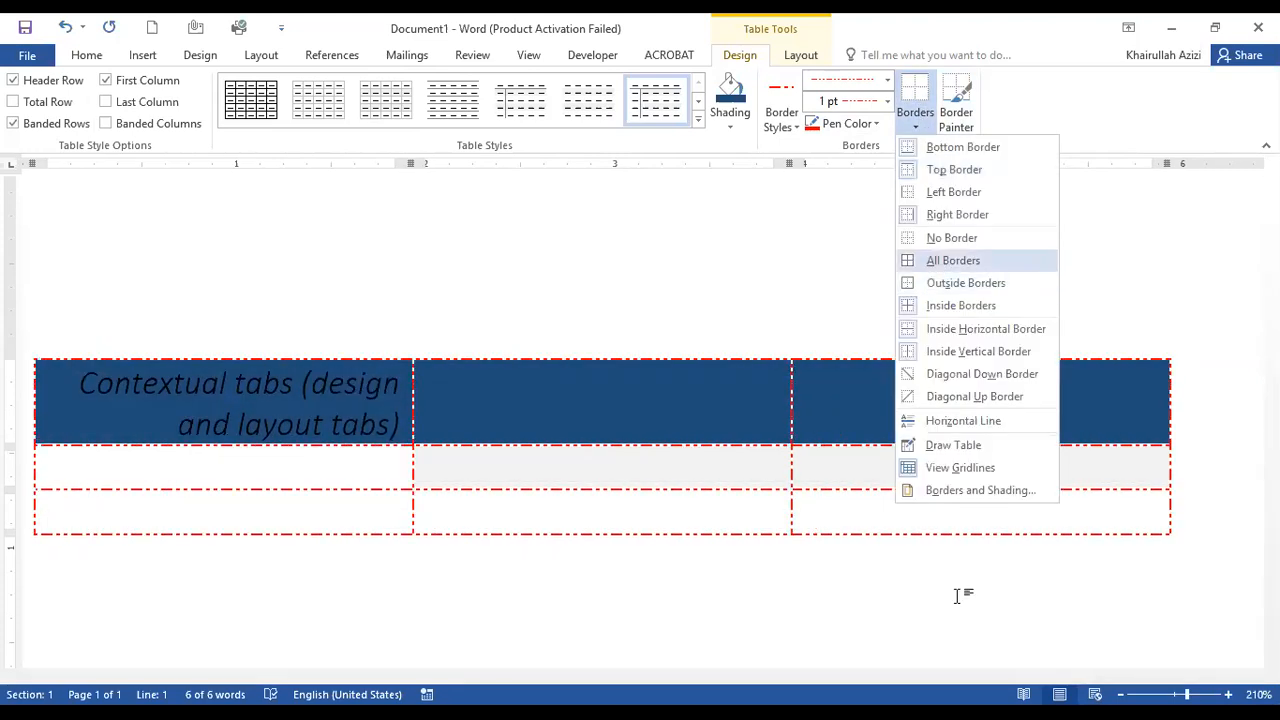
{"action": "left_click", "coordinate": [929, 266]}
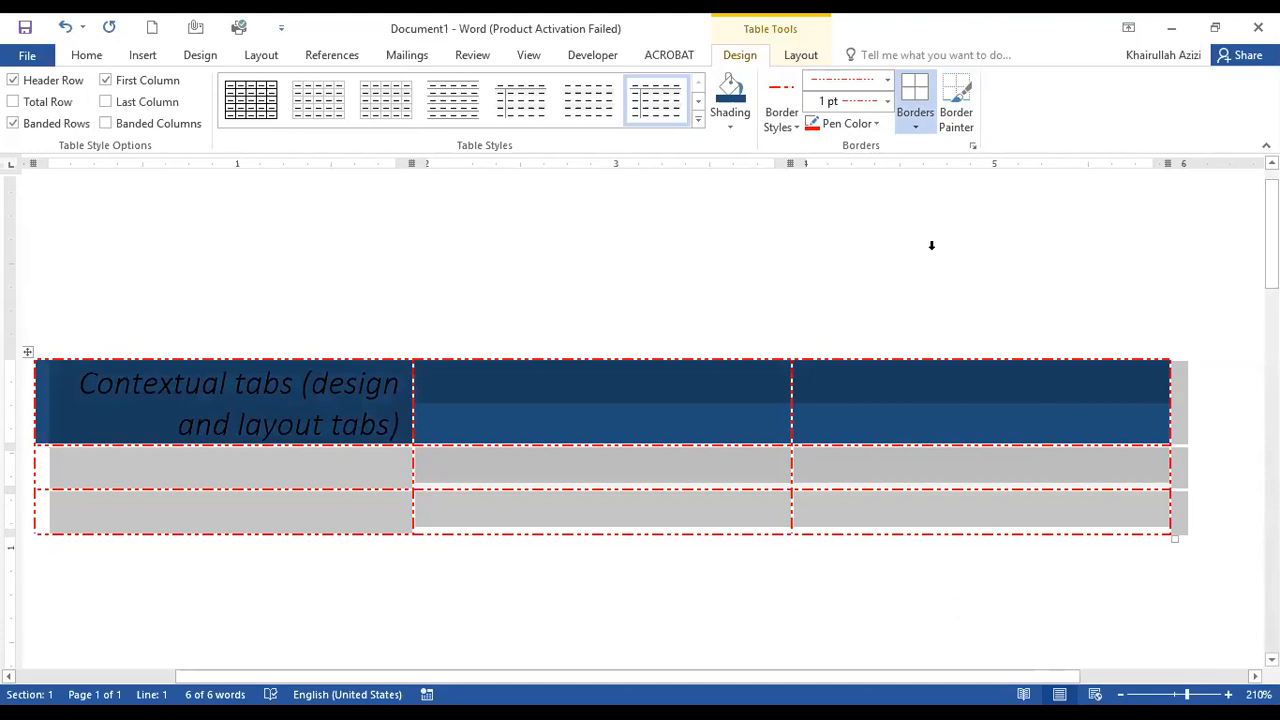
Remove all table borders, and use Border Painter to draw red lines between columns two and three and below the middle header cell.
{"action": "left_click", "coordinate": [955, 112]}
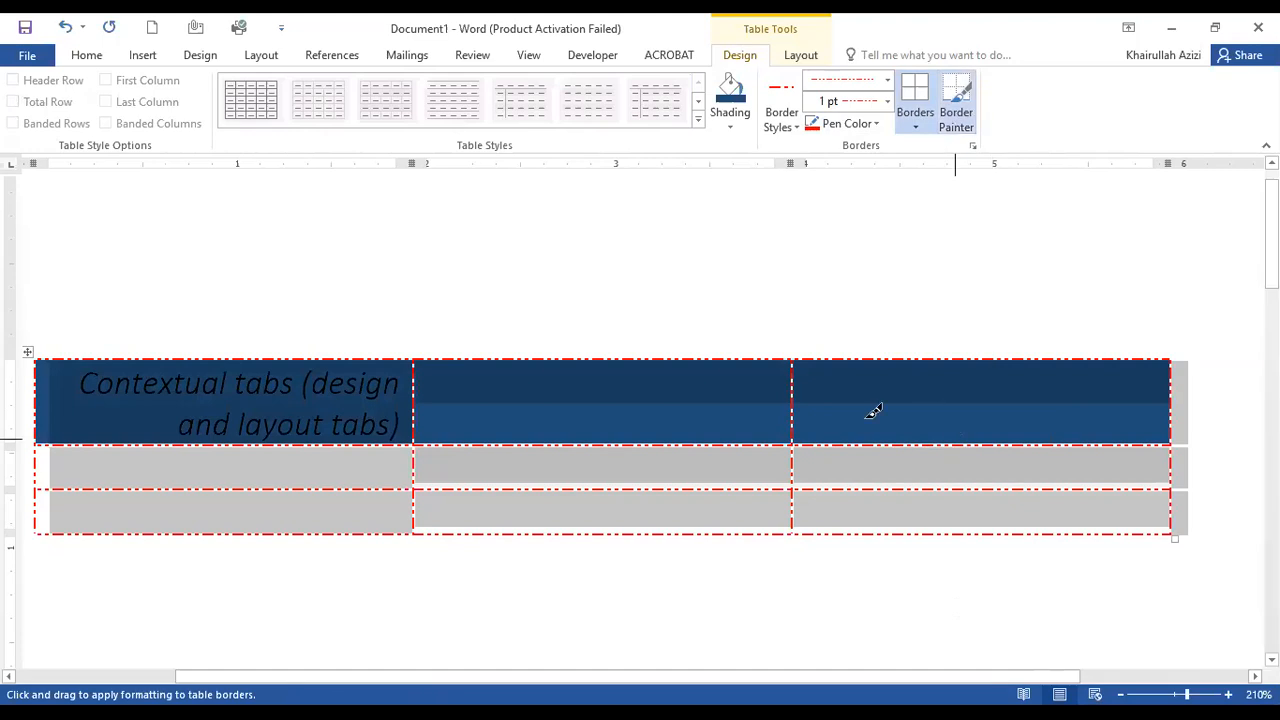
{"action": "left_click_drag", "start_coordinate": [423, 366], "coordinate": [423, 428]}
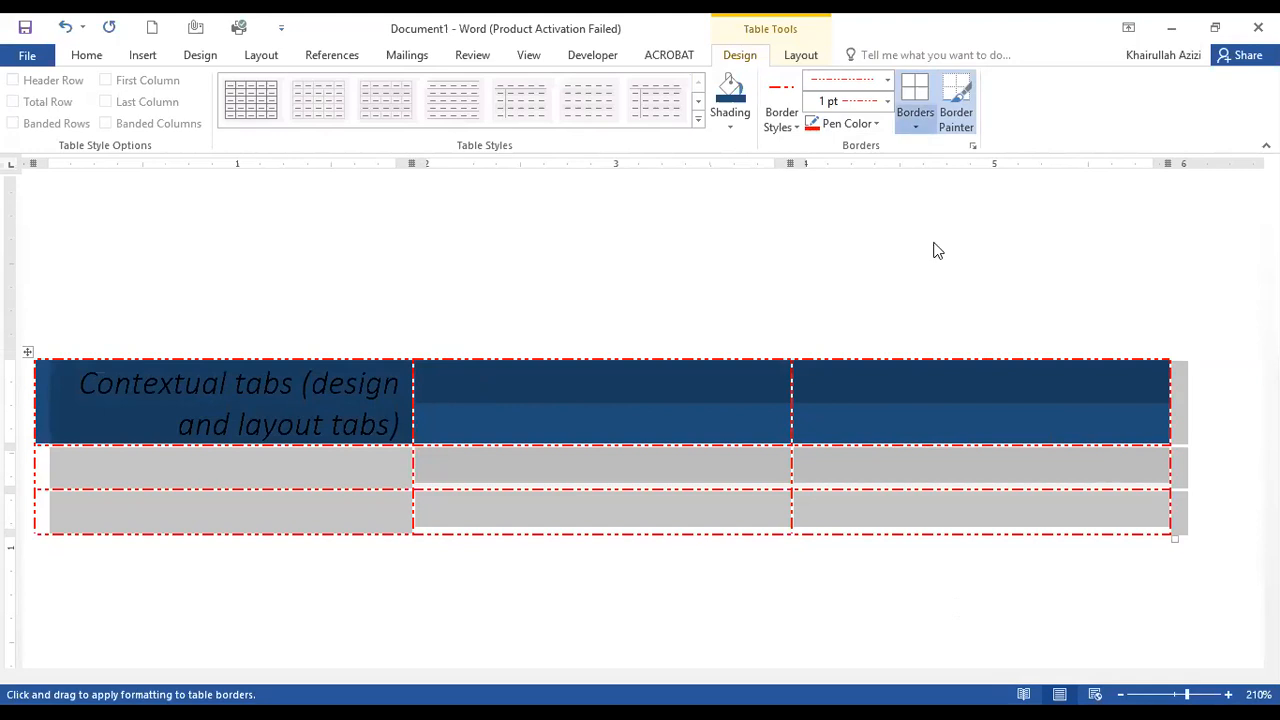
{"action": "left_click", "coordinate": [956, 105]}
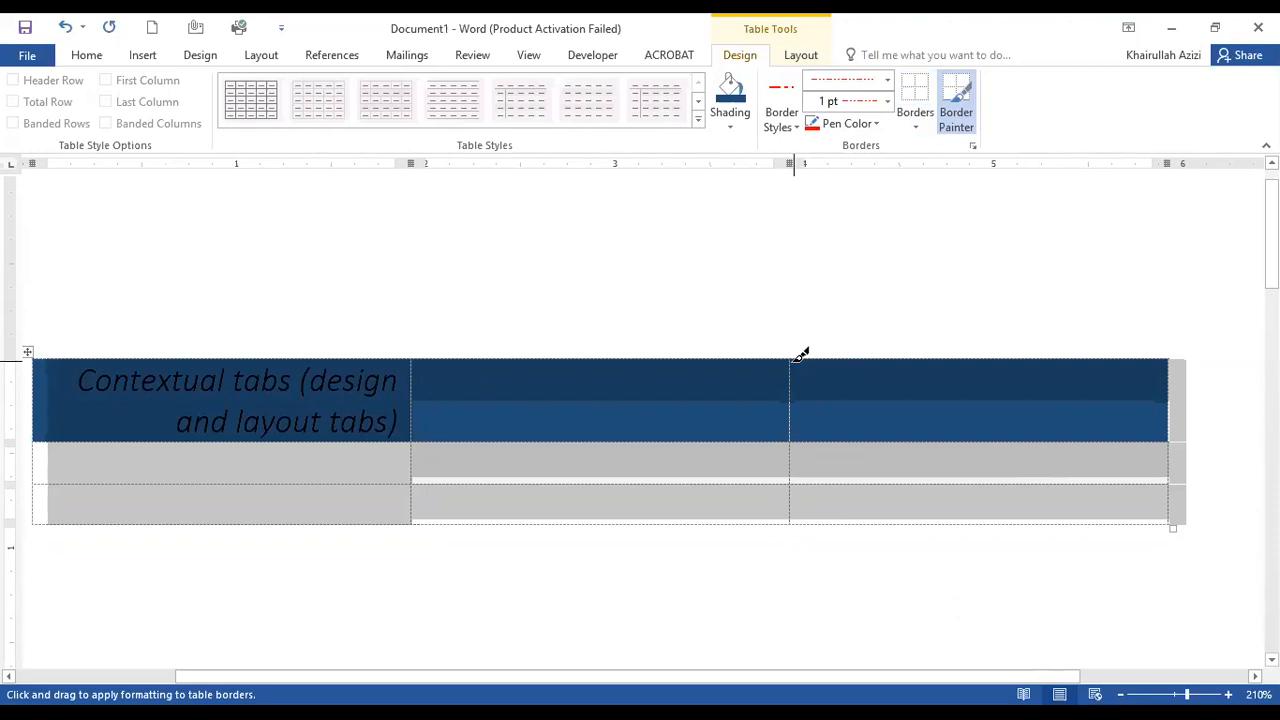
{"action": "left_click_drag", "start_coordinate": [802, 356], "coordinate": [795, 522]}
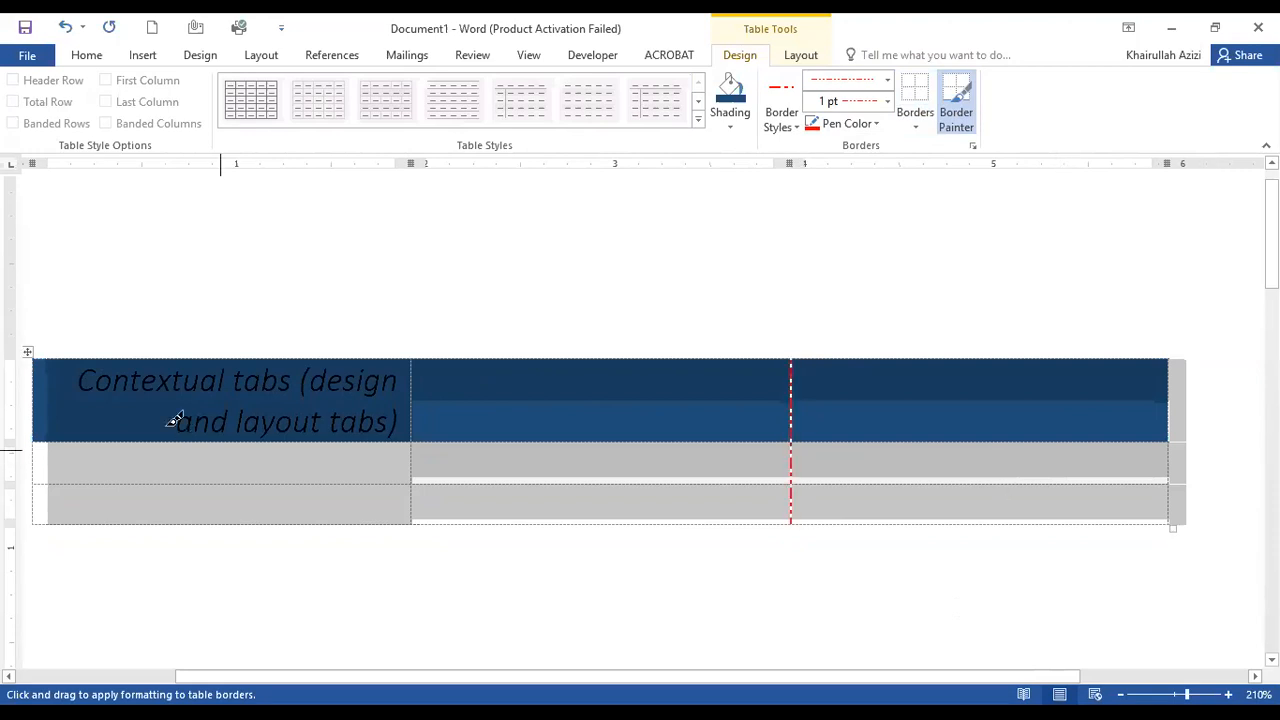
{"action": "left_click_drag", "start_coordinate": [478, 437], "coordinate": [820, 438]}
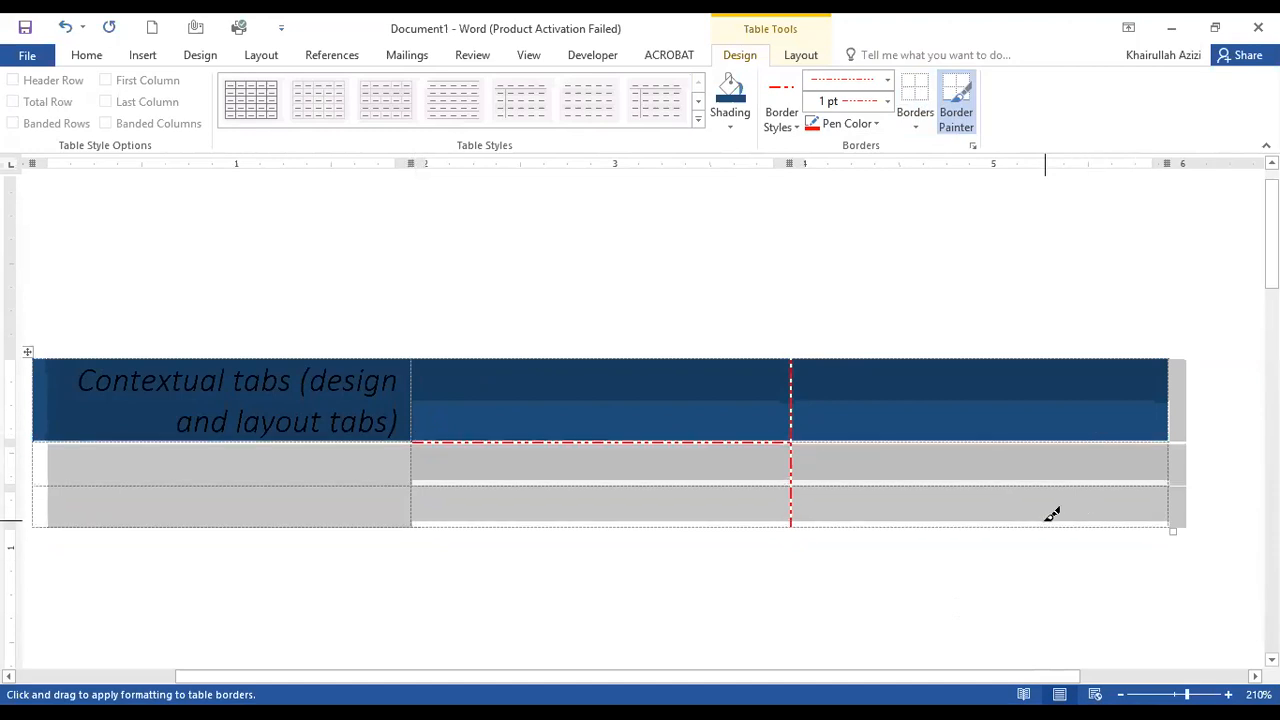
{"action": "left_click", "coordinate": [806, 58]}
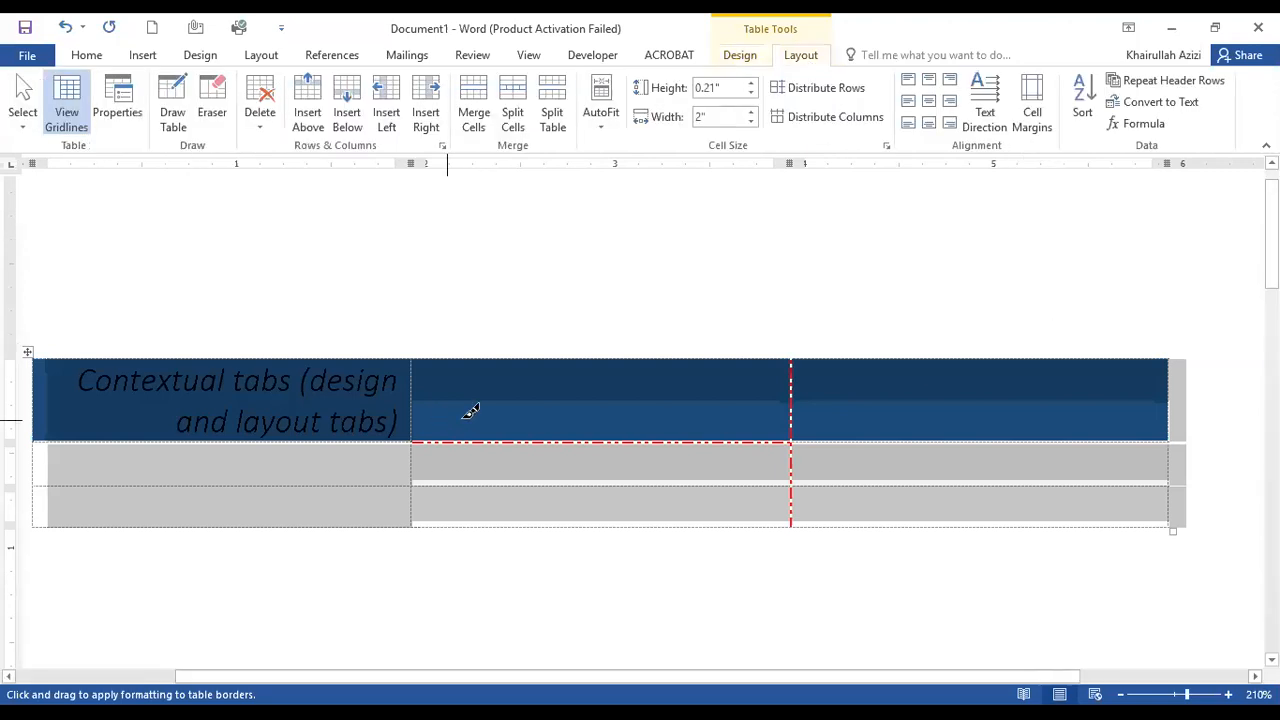
{"action": "left_click", "coordinate": [741, 57]}
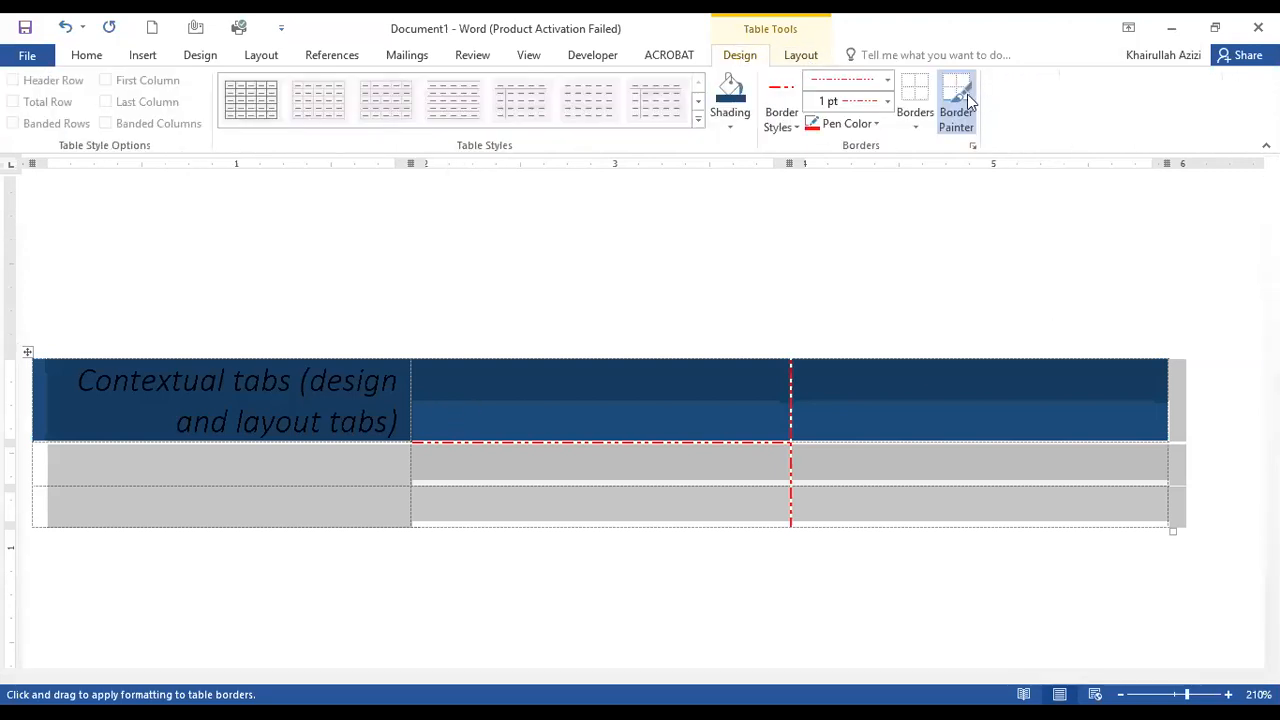
Select the first cell of the table's last row with Select Cell, and extend the selection with Select Column.
{"action": "left_click", "coordinate": [805, 57]}
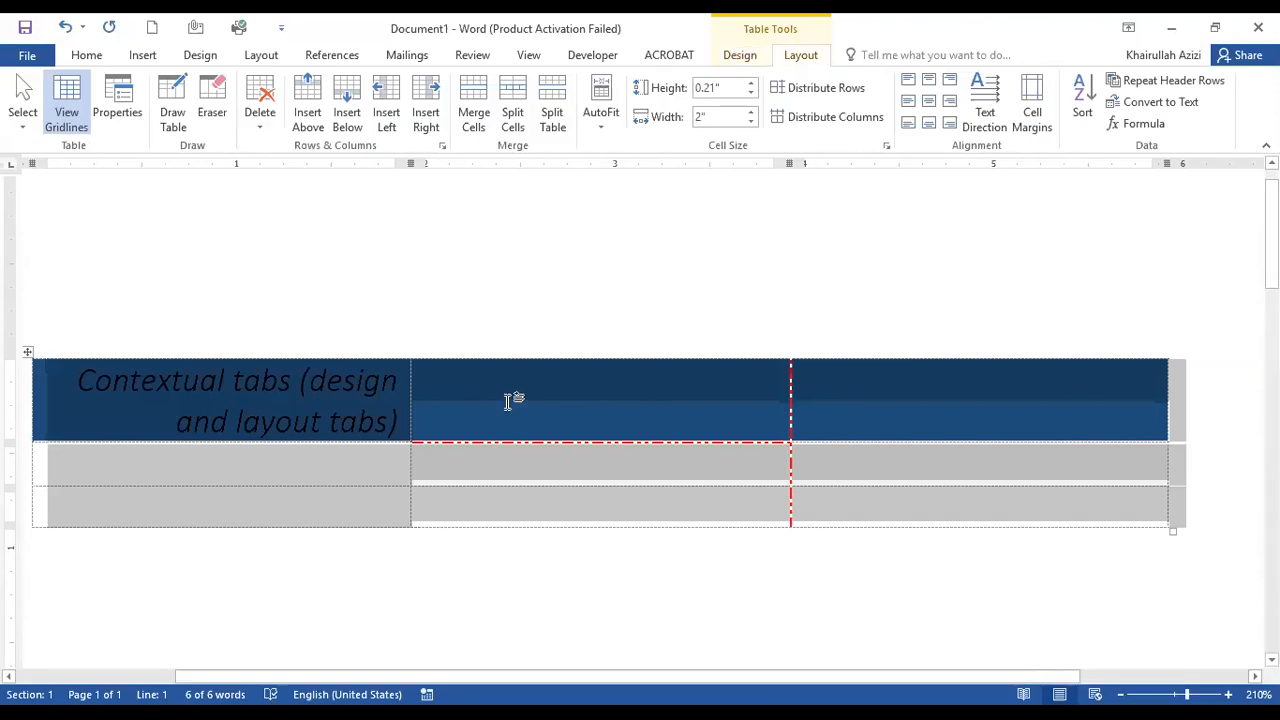
{"action": "left_click", "coordinate": [238, 506]}
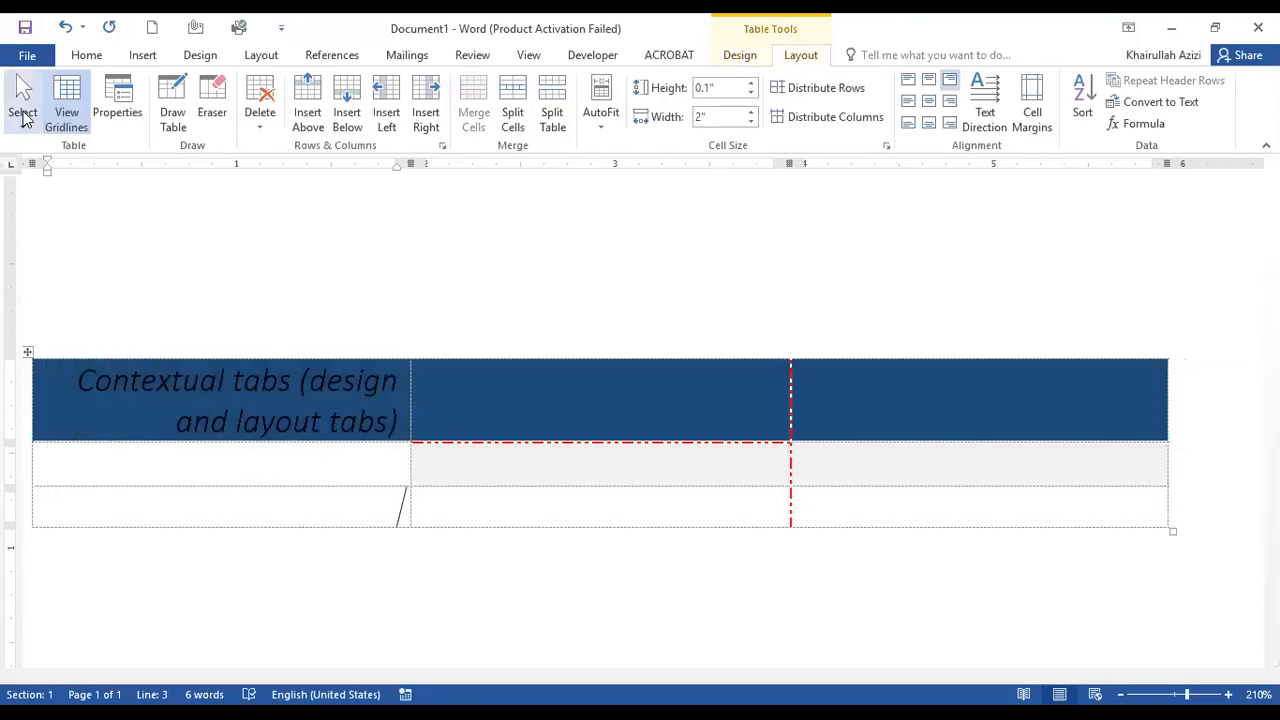
{"action": "left_click", "coordinate": [24, 114]}
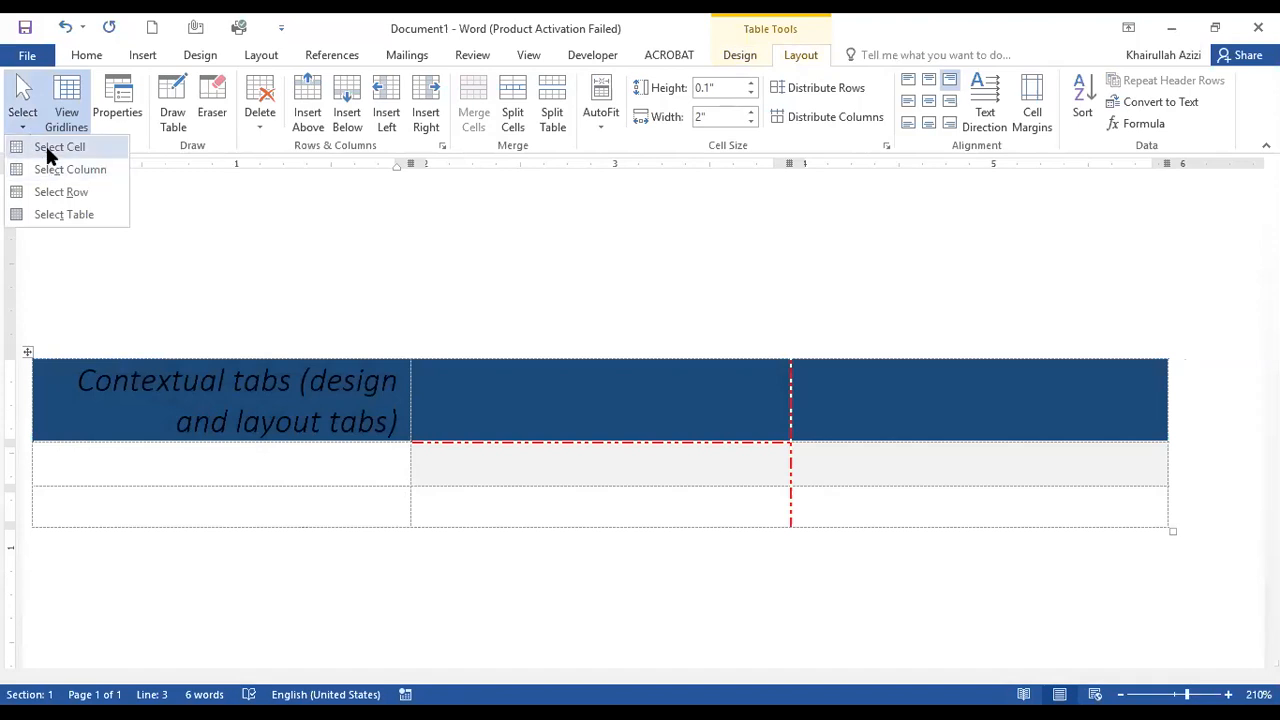
{"action": "left_click", "coordinate": [47, 148]}
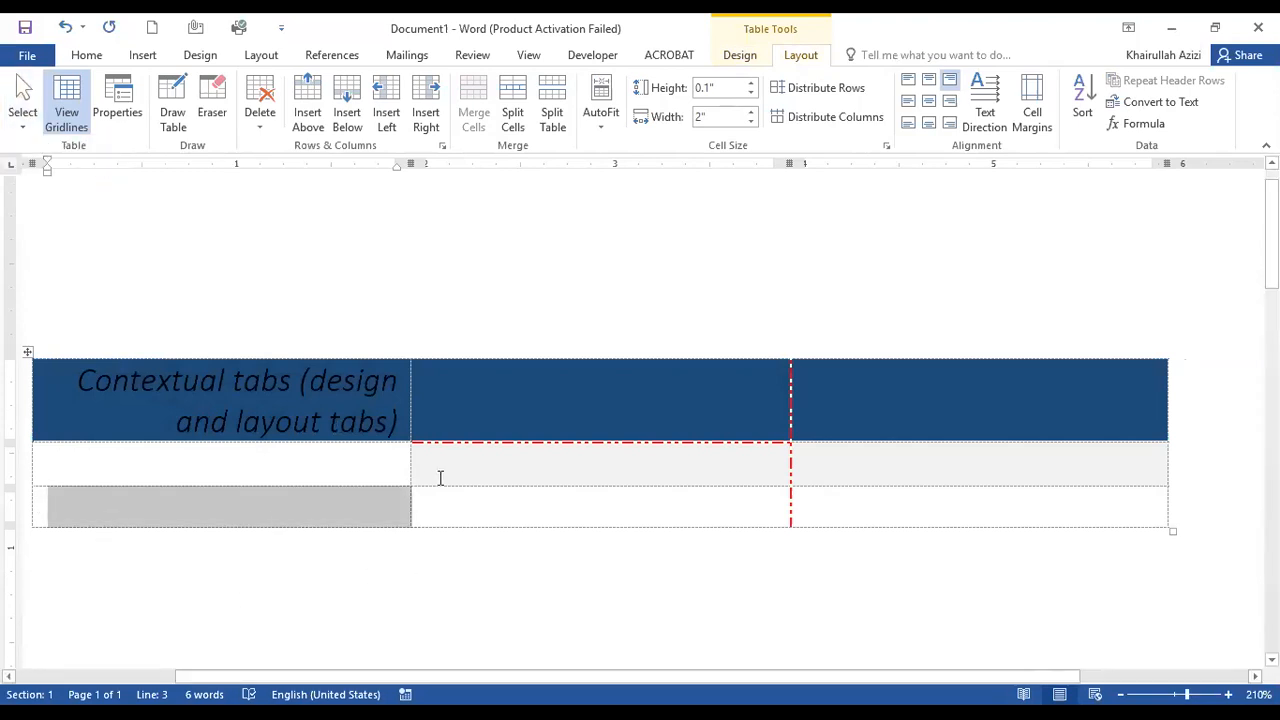
{"action": "left_click", "coordinate": [21, 129]}
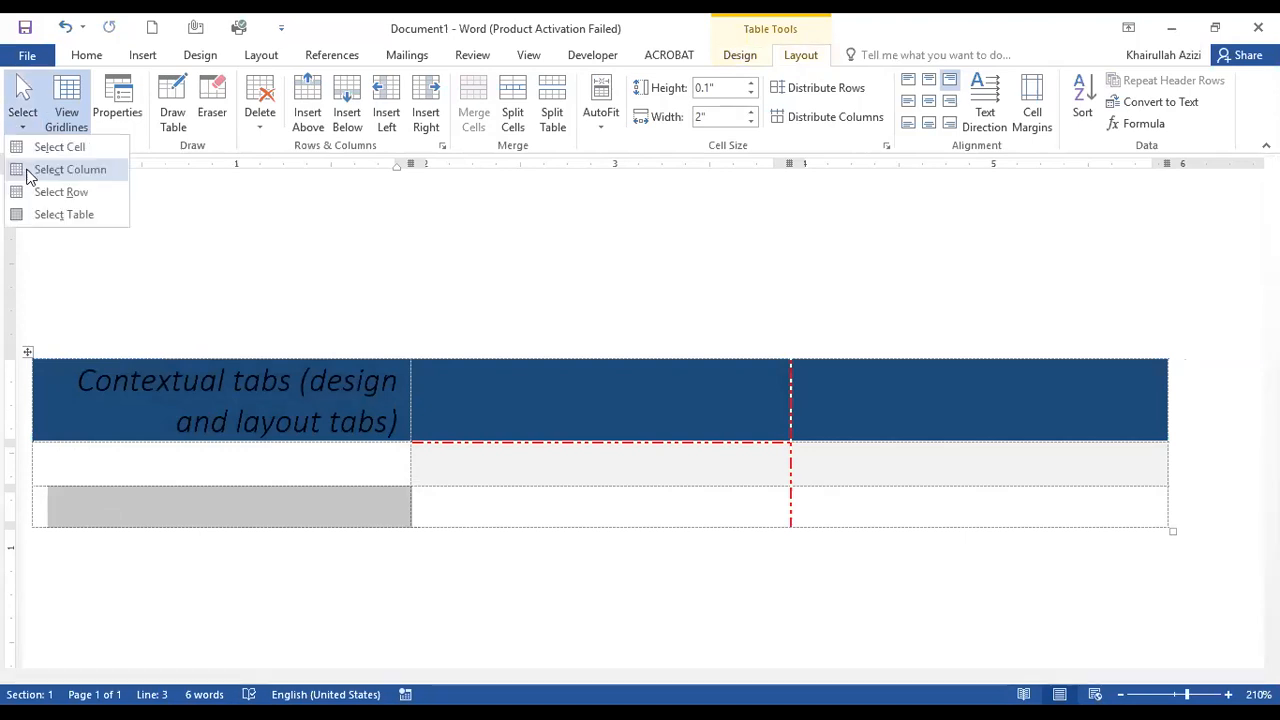
{"action": "left_click", "coordinate": [60, 170]}
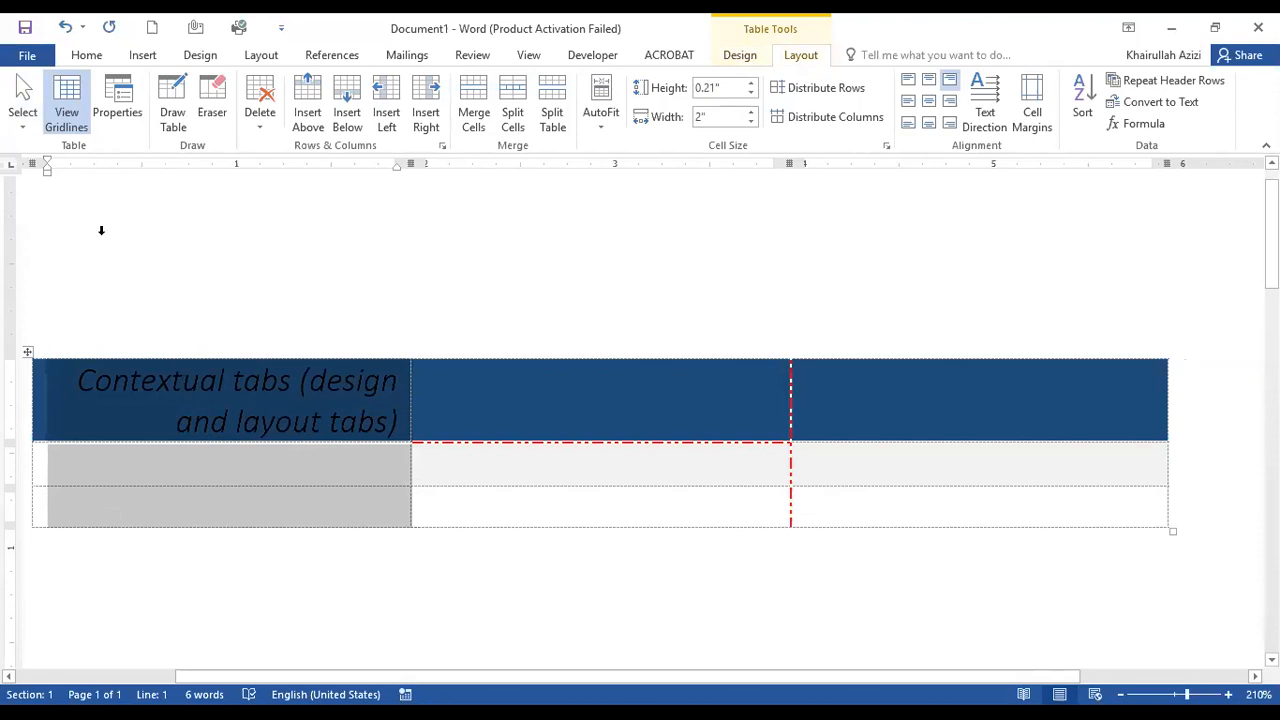
Select the table's last row with Select Row, and reselect its three cells directly in the table.
{"action": "left_click", "coordinate": [28, 133]}
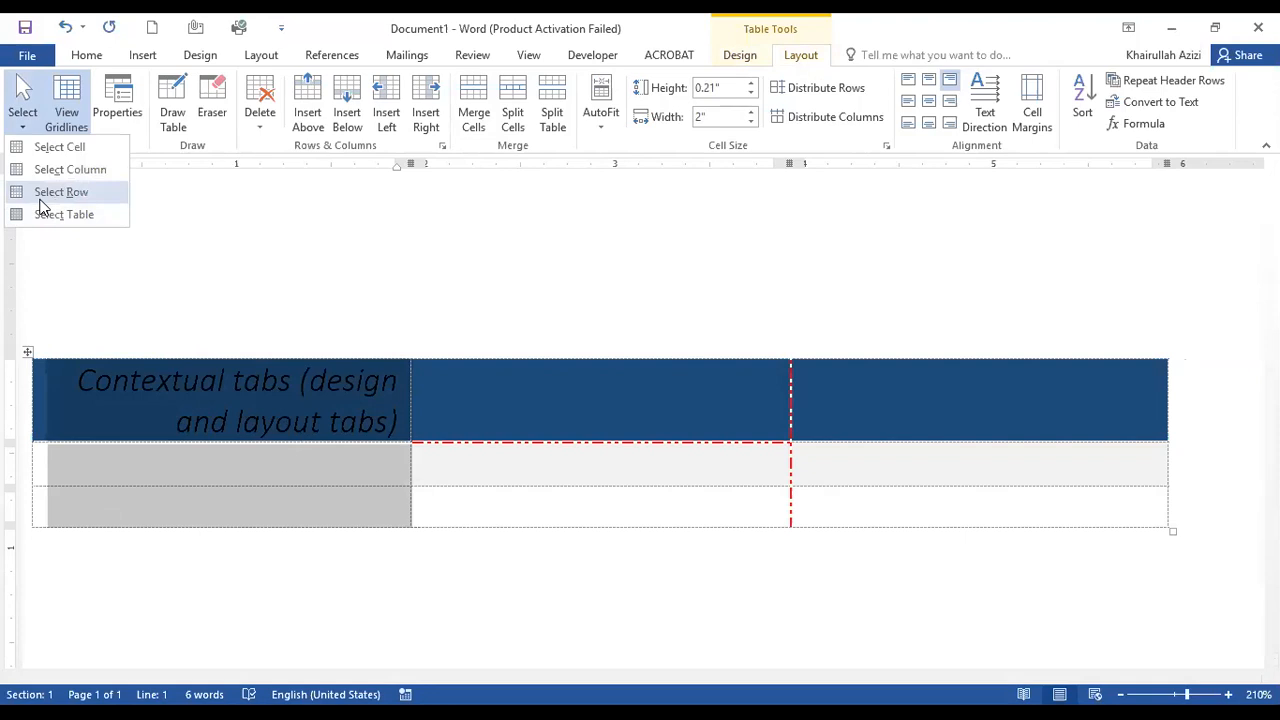
{"action": "left_click", "coordinate": [41, 201]}
{"action": "left_click", "coordinate": [226, 523]}
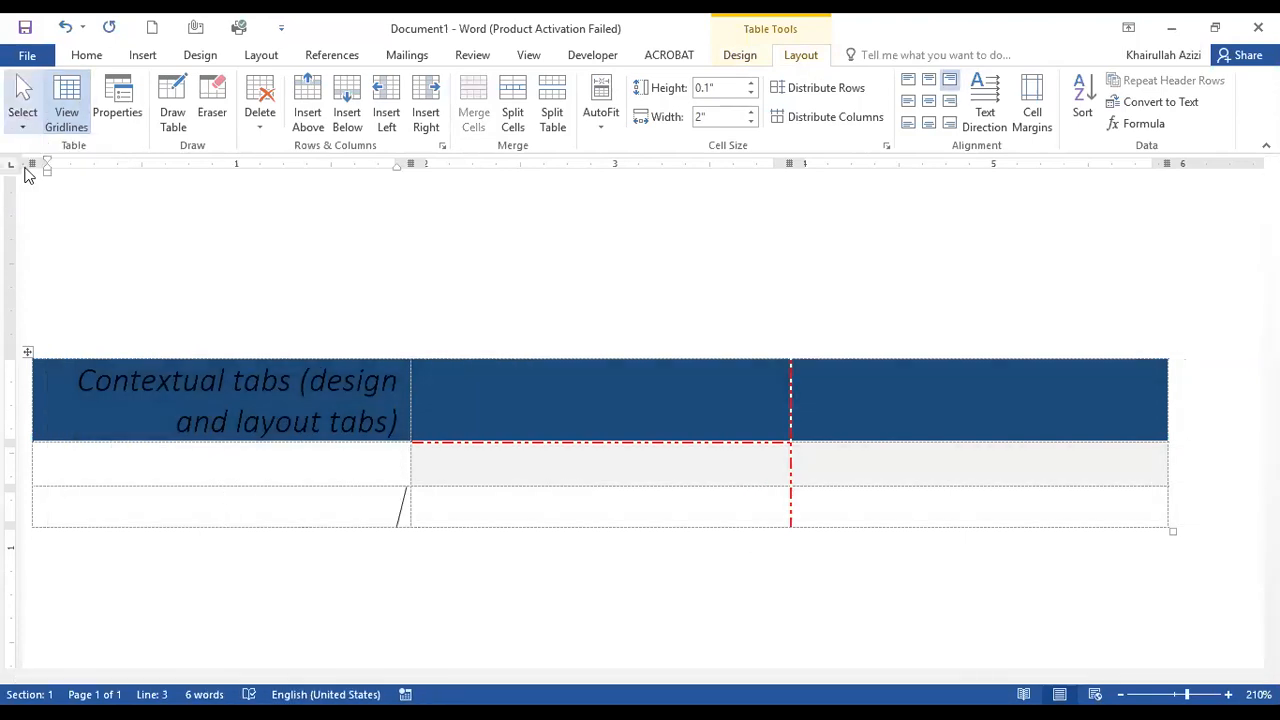
{"action": "left_click", "coordinate": [23, 118]}
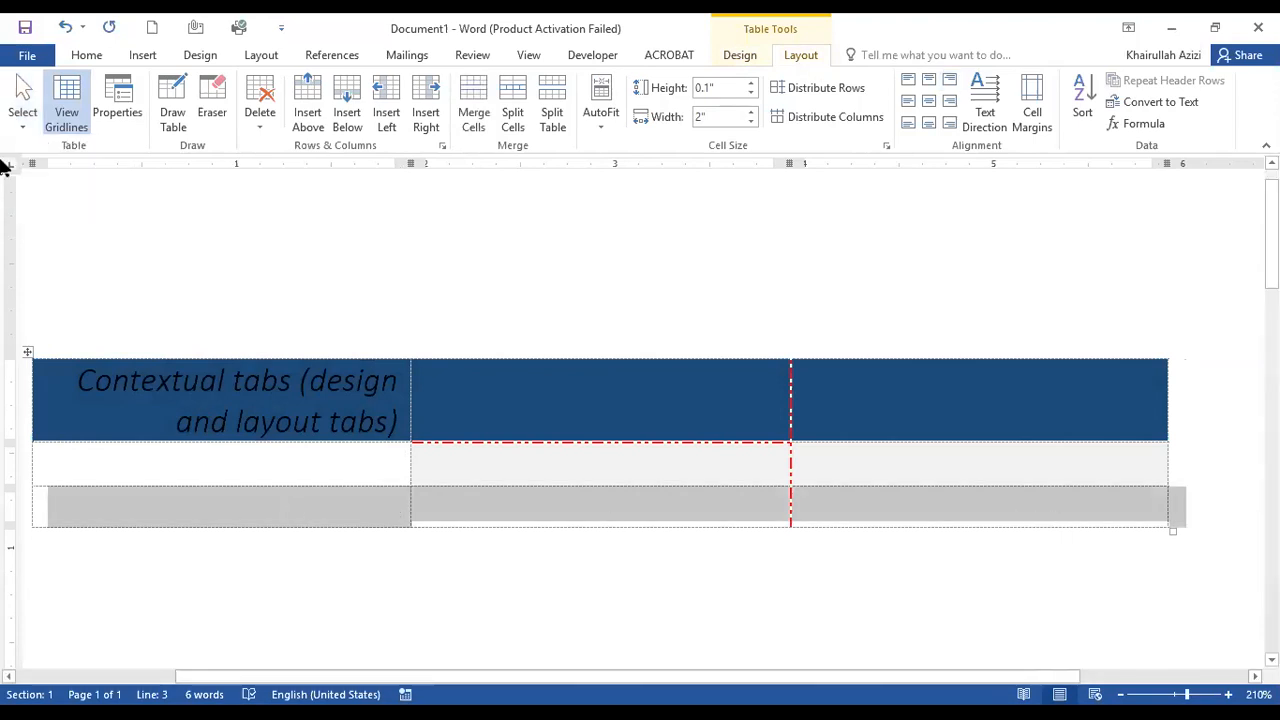
{"action": "left_click", "coordinate": [450, 507]}
{"action": "left_click_drag", "start_coordinate": [300, 507], "coordinate": [928, 512]}
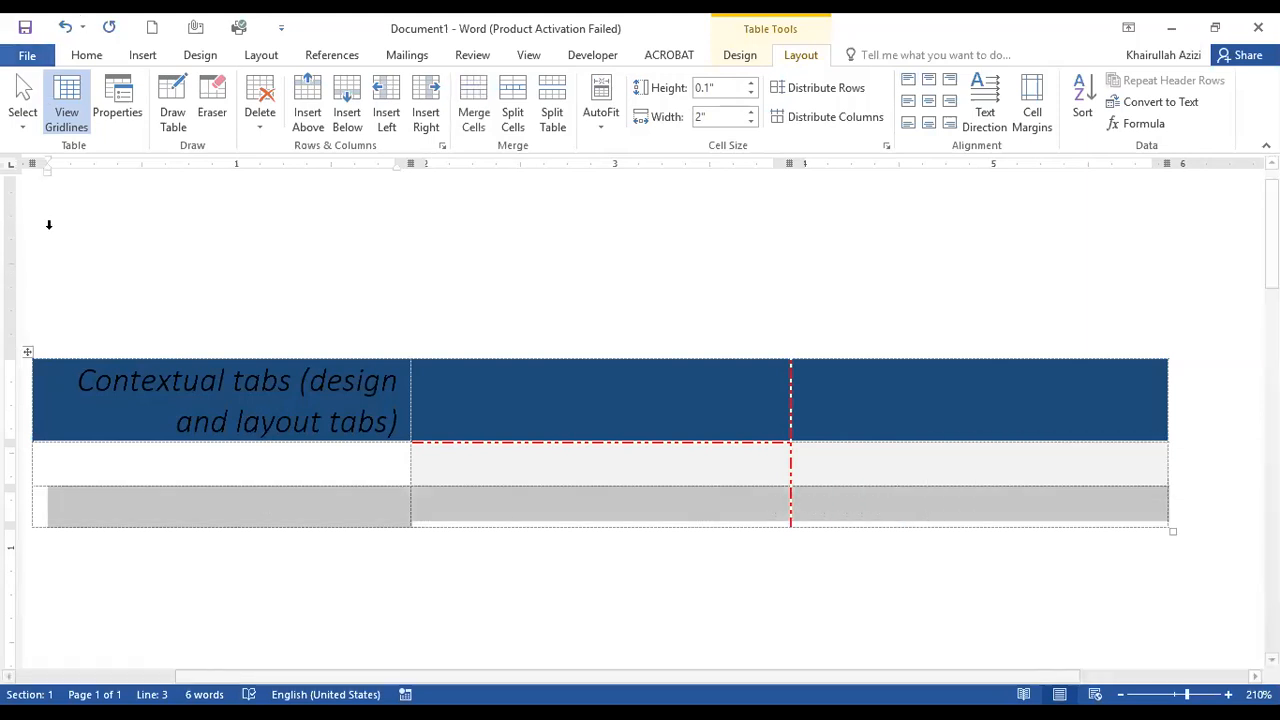
Select the entire table with Select Table, and return the cursor to the middle cell of the last row.
{"action": "left_click", "coordinate": [22, 128]}
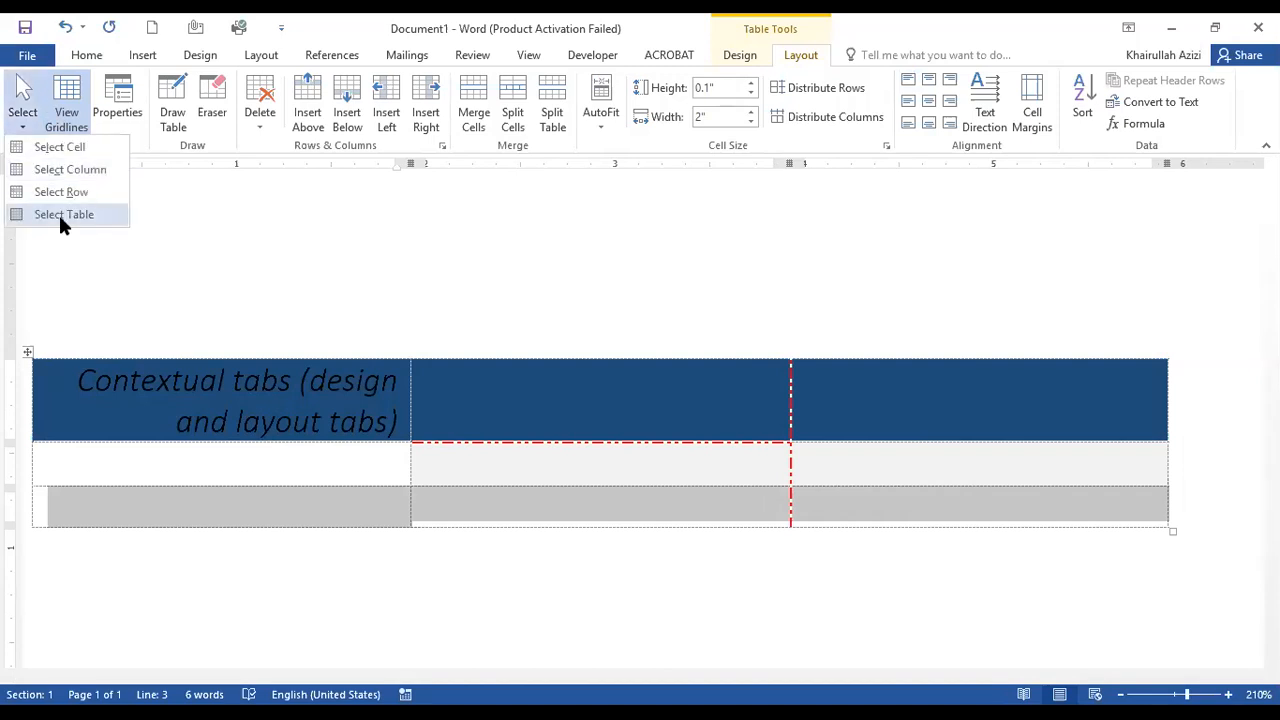
{"action": "left_click", "coordinate": [60, 216]}
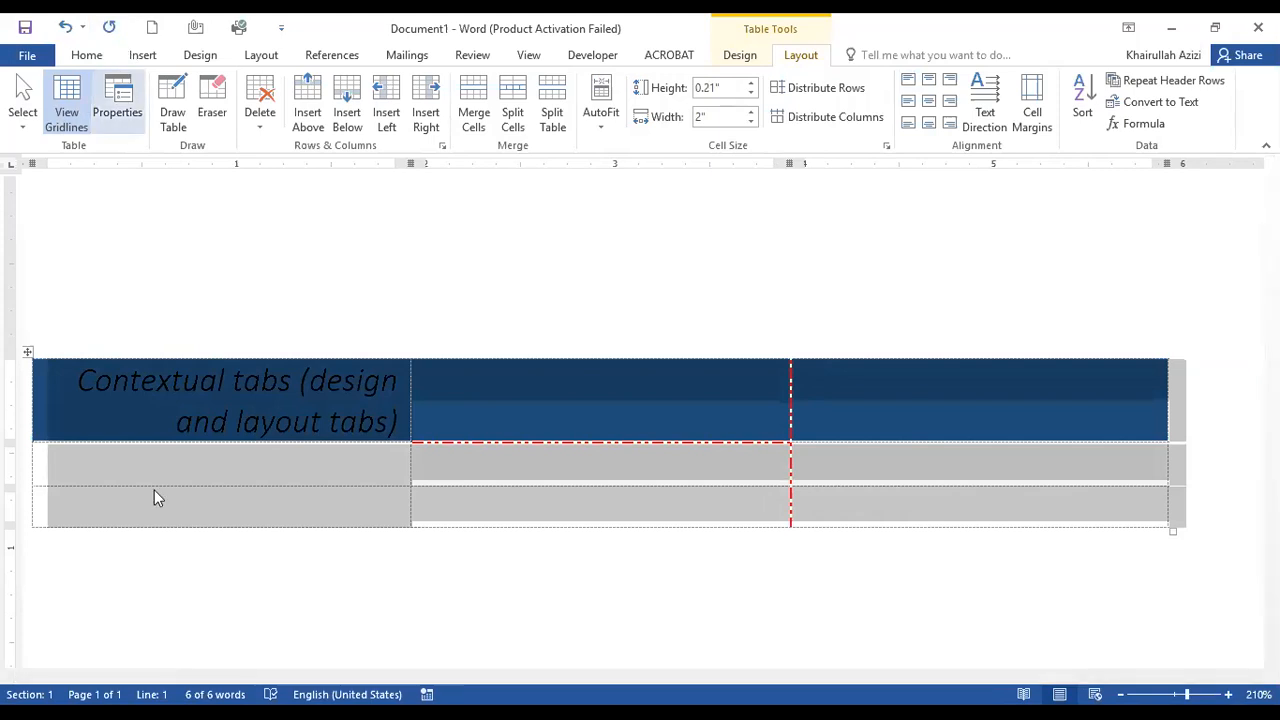
{"action": "left_click", "coordinate": [503, 506]}
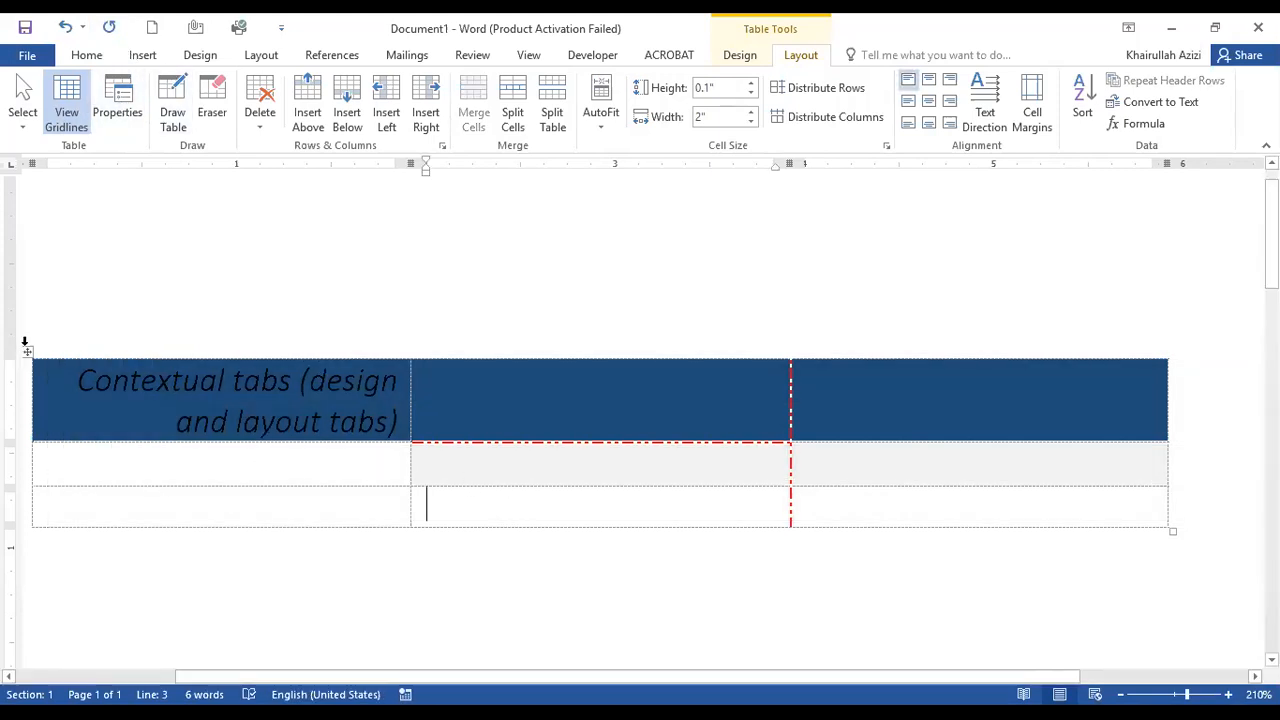
Review the whole table's row, column, cell and alt text settings in Table Properties, cancel the dialog, and select the first column.
{"action": "left_click", "coordinate": [117, 112]}
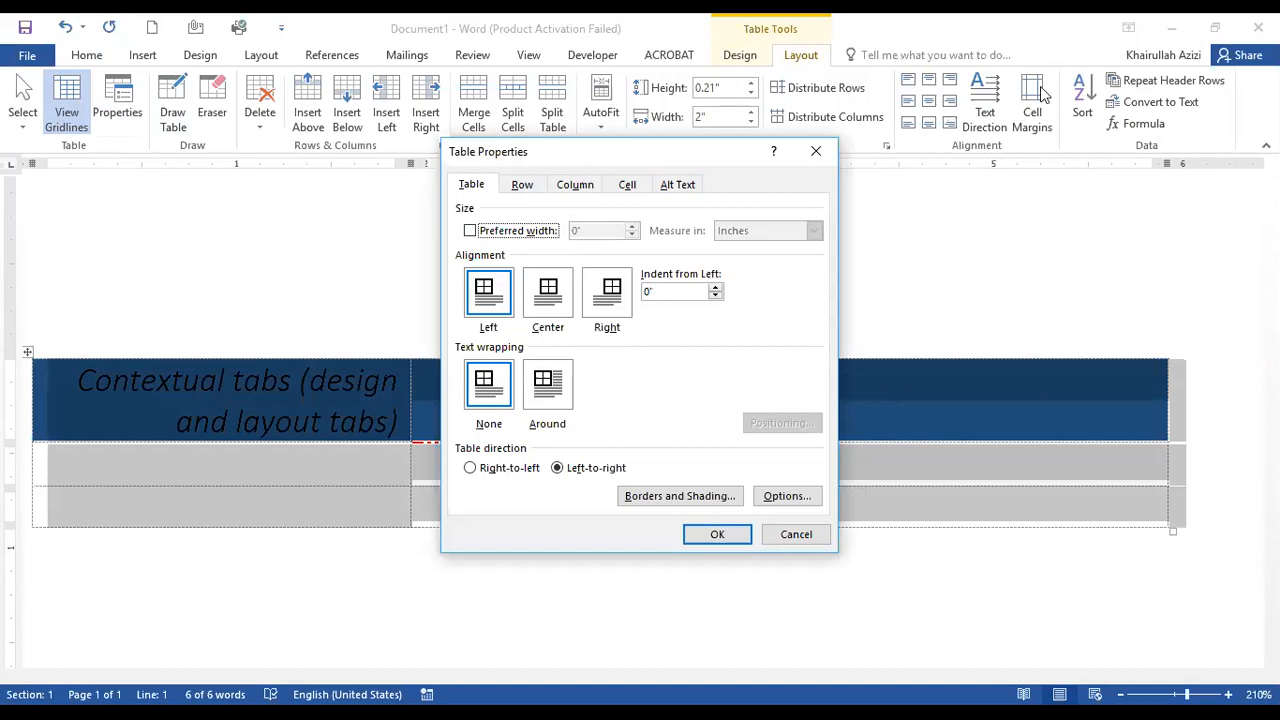
{"action": "left_click", "coordinate": [522, 184]}
{"action": "left_click", "coordinate": [578, 185]}
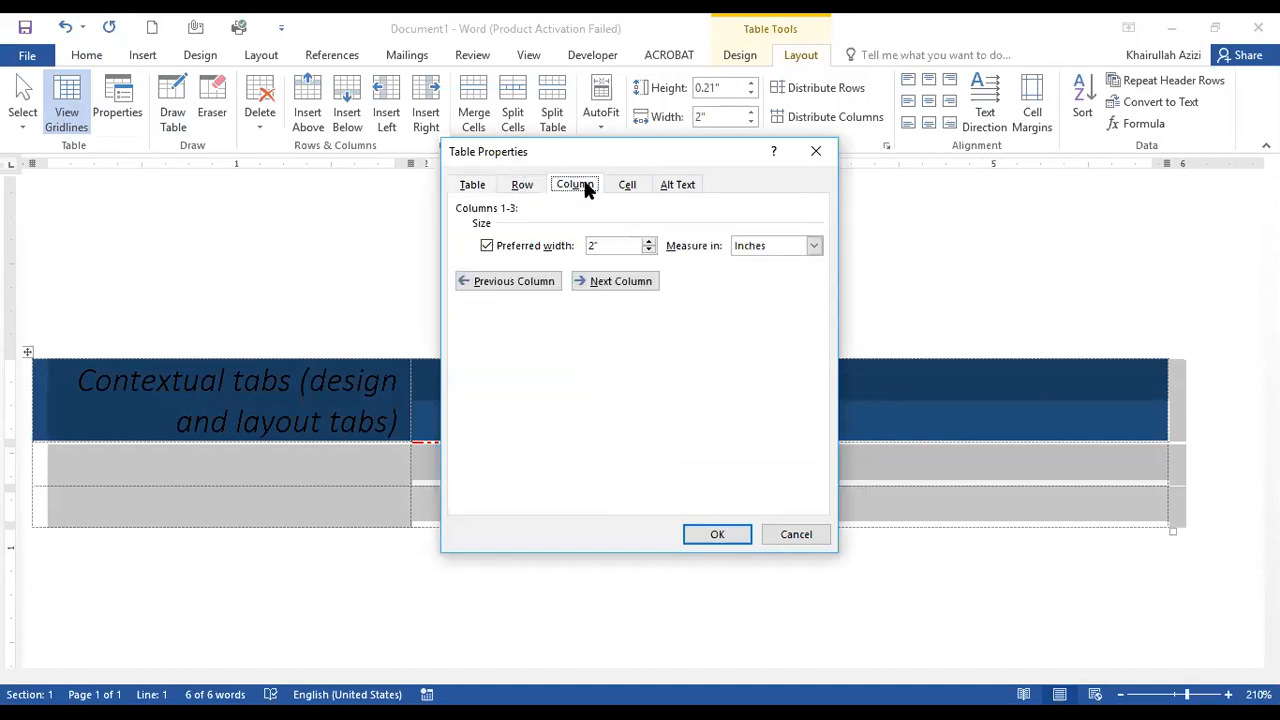
{"action": "left_click", "coordinate": [630, 184]}
{"action": "left_click", "coordinate": [680, 186]}
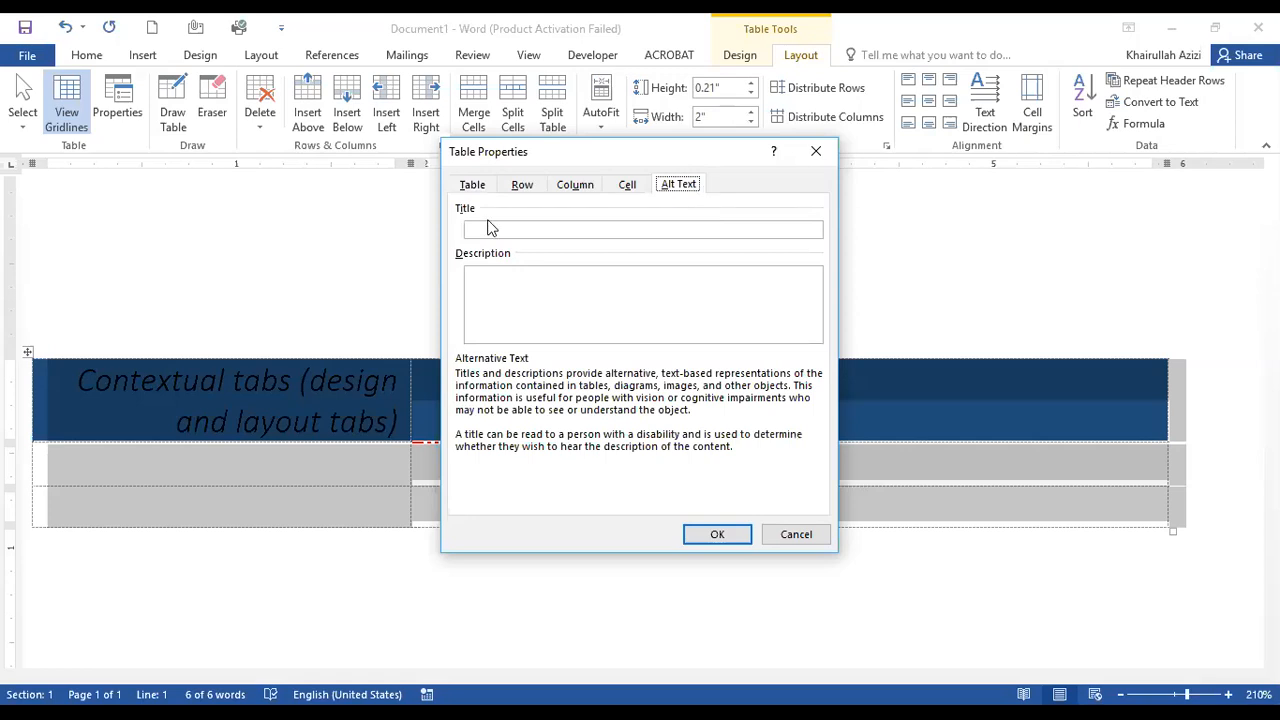
{"action": "left_click", "coordinate": [472, 184]}
{"action": "left_click", "coordinate": [806, 544]}
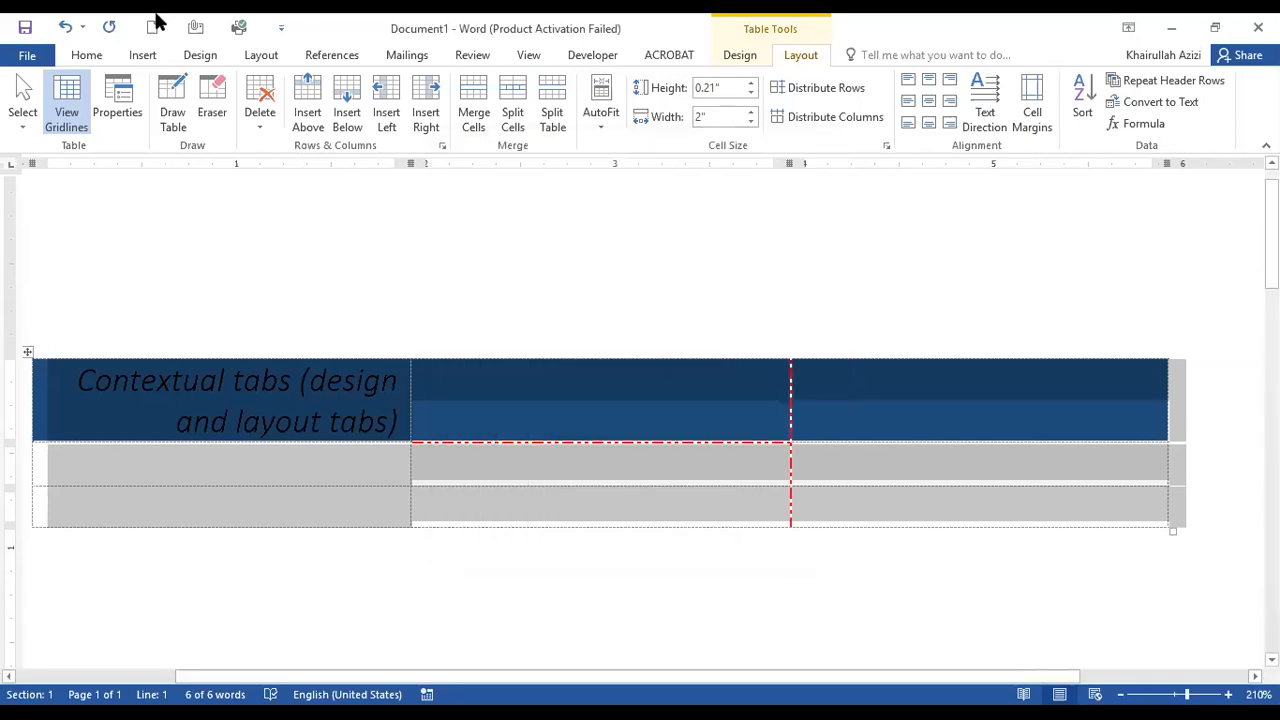
{"action": "left_click", "coordinate": [266, 422]}
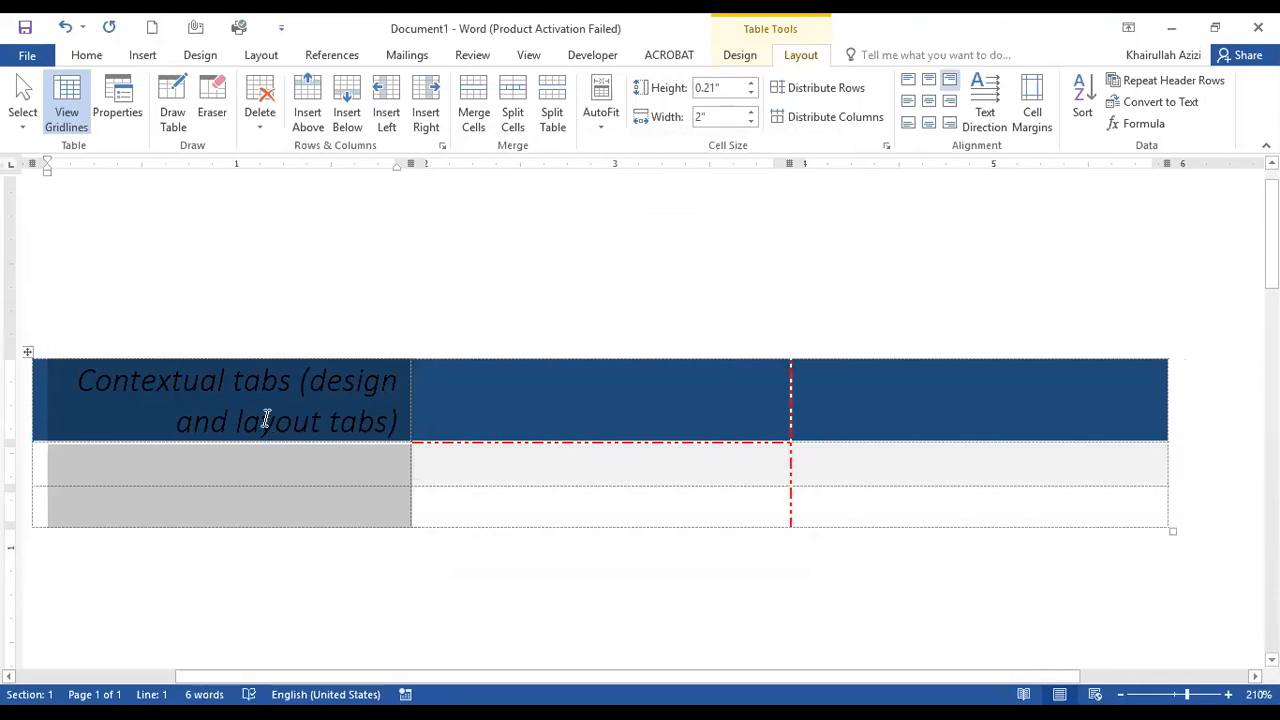
Draw a new table outline about 5.84" wide and 0.74" high below the existing table with Draw Table.
{"action": "left_click", "coordinate": [266, 410]}
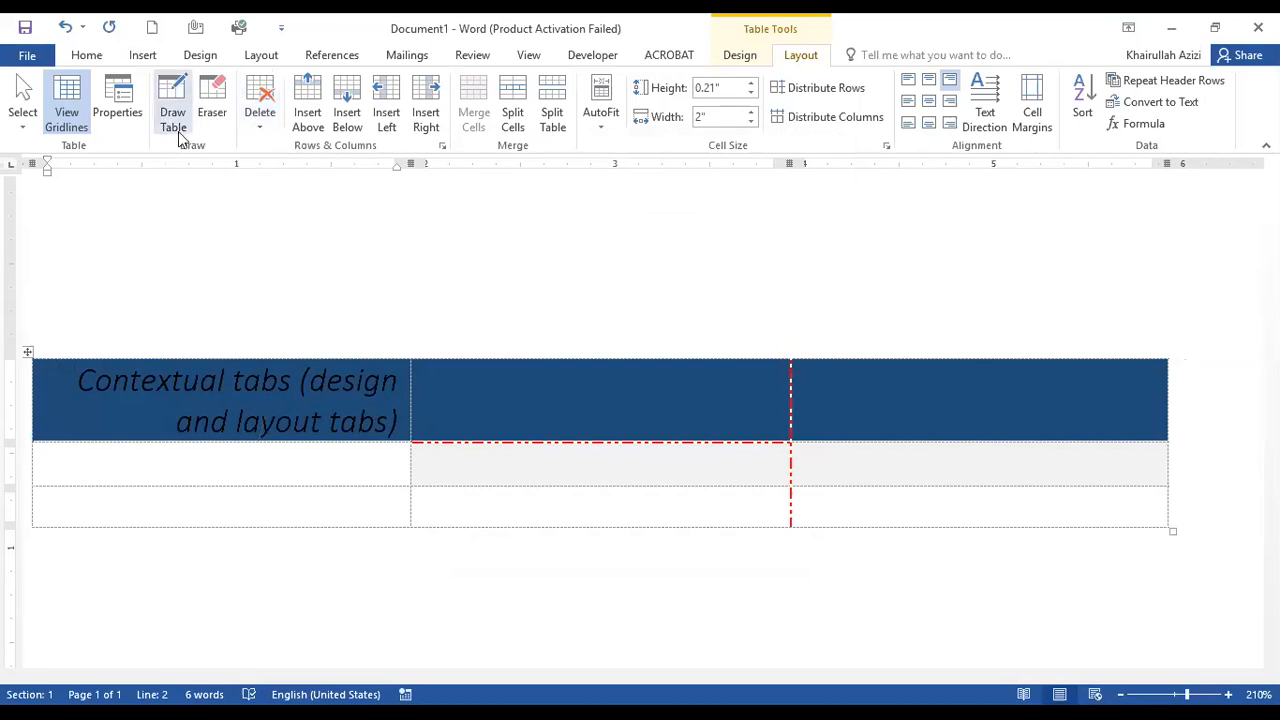
{"action": "scroll", "coordinate": [211, 263], "scroll_direction": "down", "scroll_amount": 3}
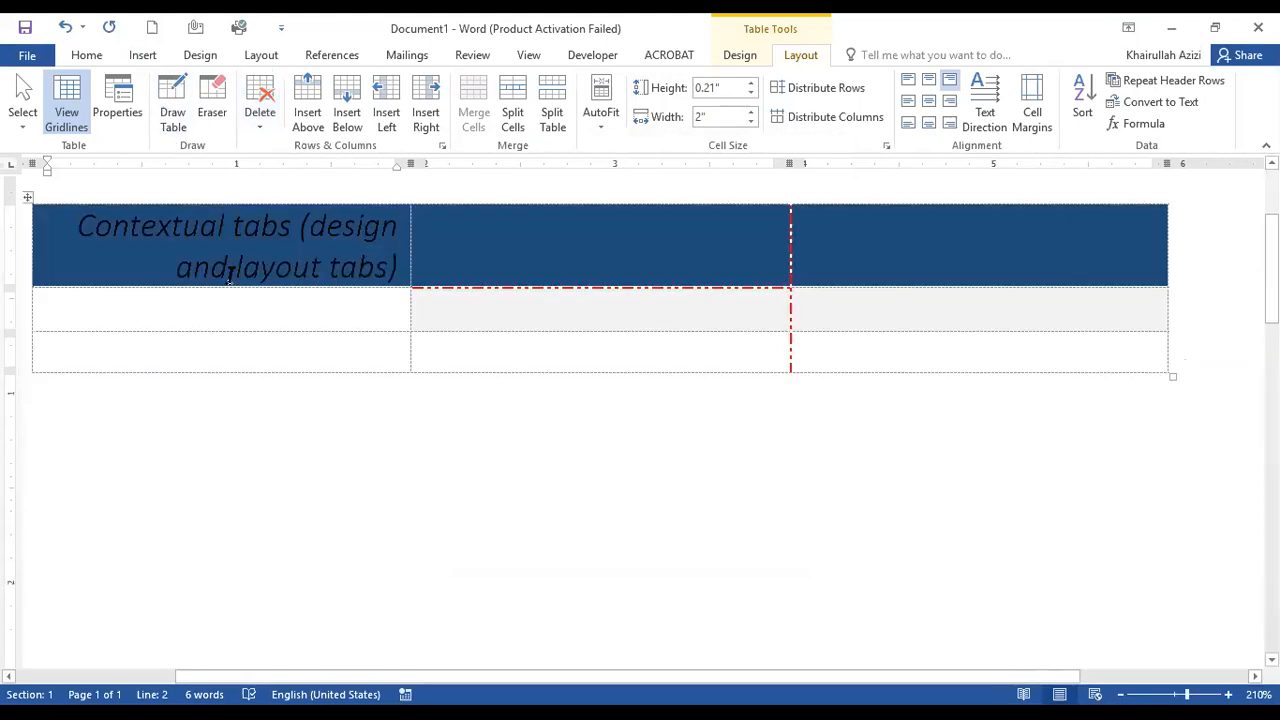
{"action": "left_click", "coordinate": [170, 115]}
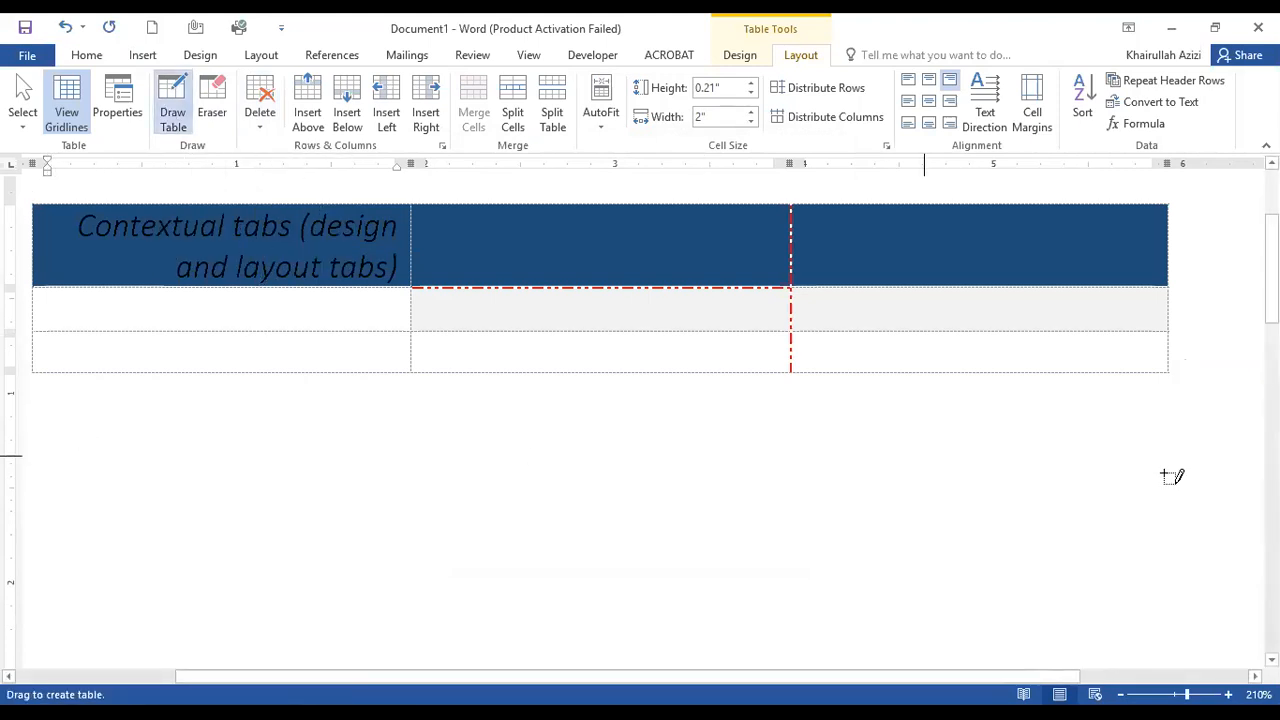
{"action": "left_click_drag", "start_coordinate": [1157, 551], "coordinate": [1155, 578]}
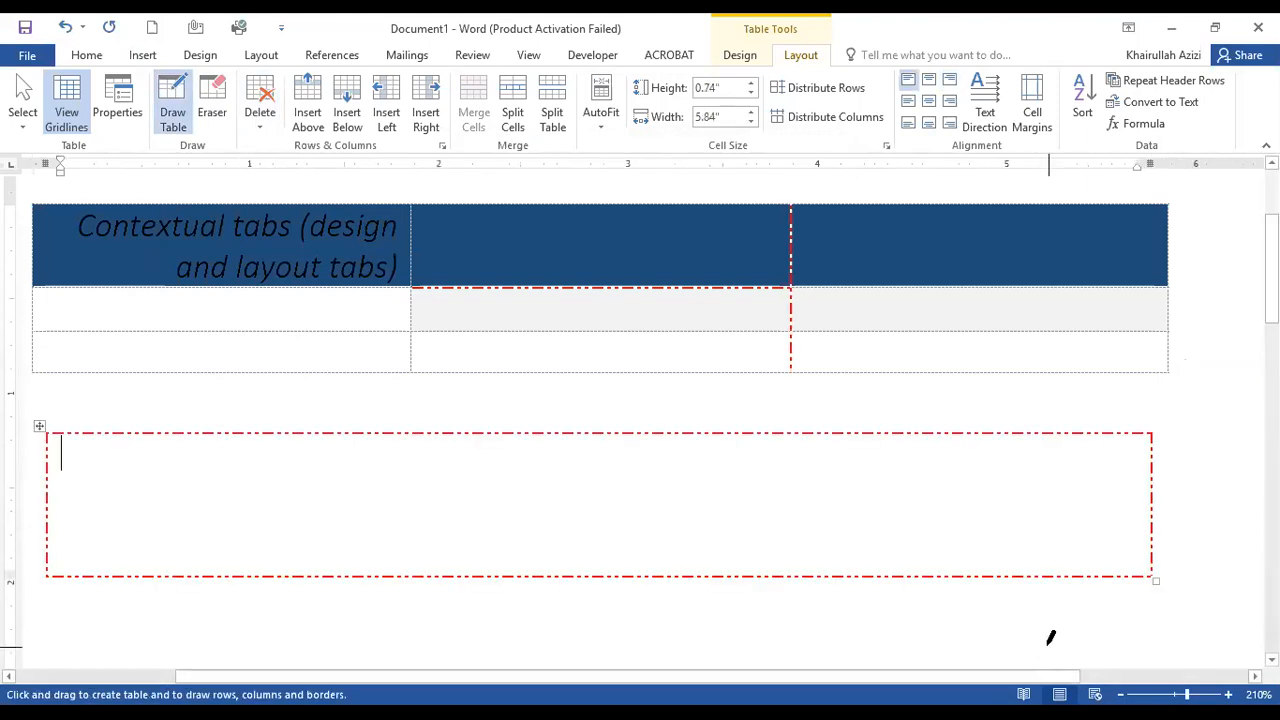
Divide the drawn table into three rows and three columns, making the first two columns about 0.73" and 3.3" wide.
{"action": "left_click_drag", "start_coordinate": [187, 436], "coordinate": [188, 574]}
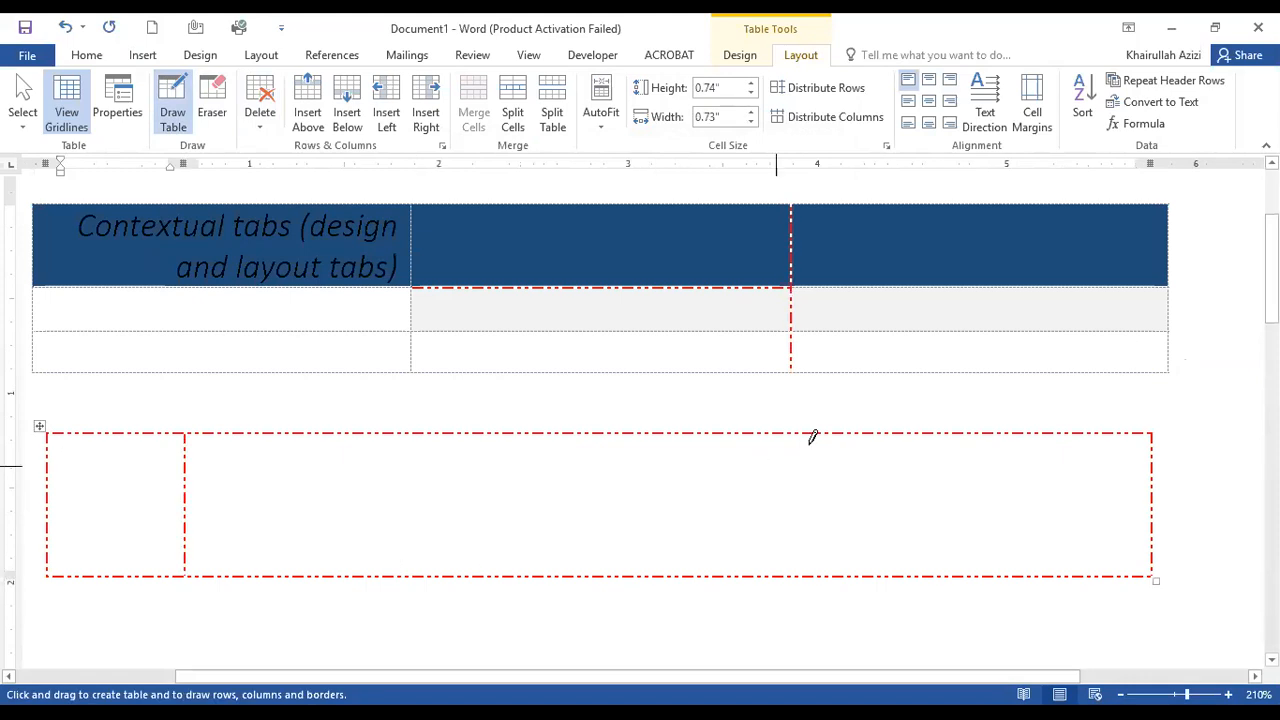
{"action": "left_click_drag", "start_coordinate": [814, 465], "coordinate": [814, 570]}
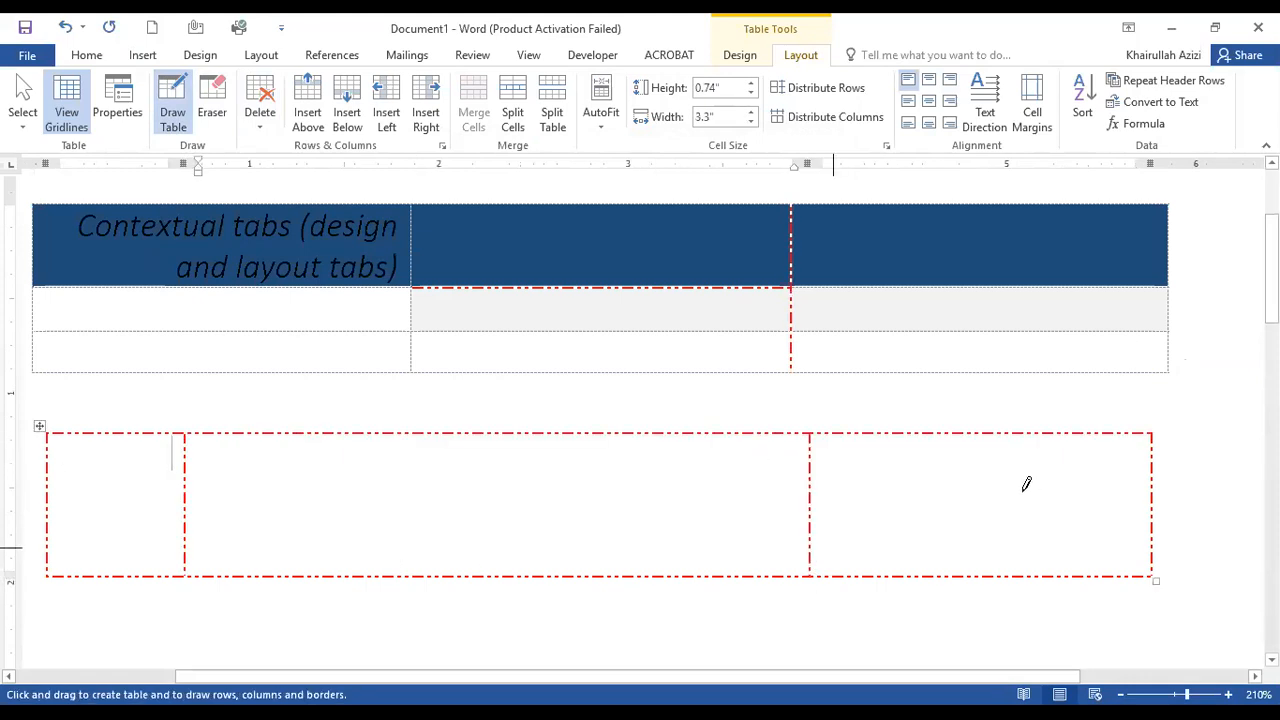
{"action": "left_click_drag", "start_coordinate": [48, 487], "coordinate": [1150, 486]}
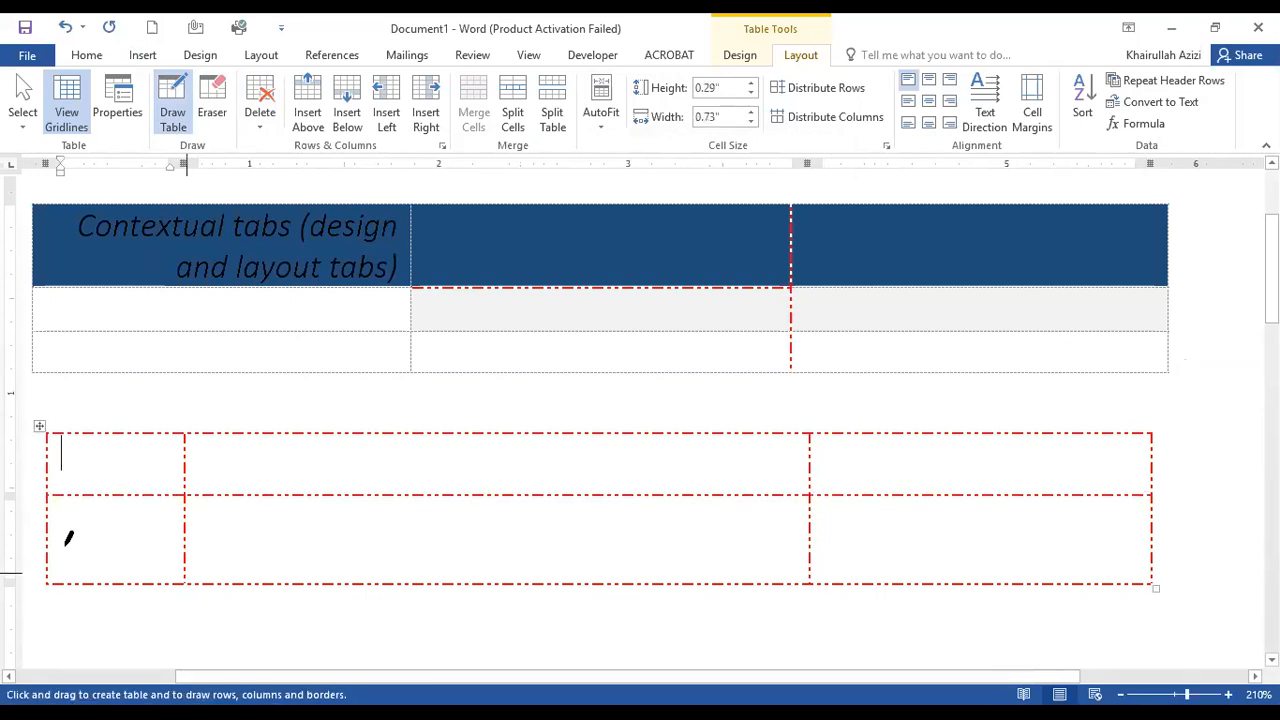
{"action": "left_click_drag", "start_coordinate": [366, 543], "coordinate": [1130, 532]}
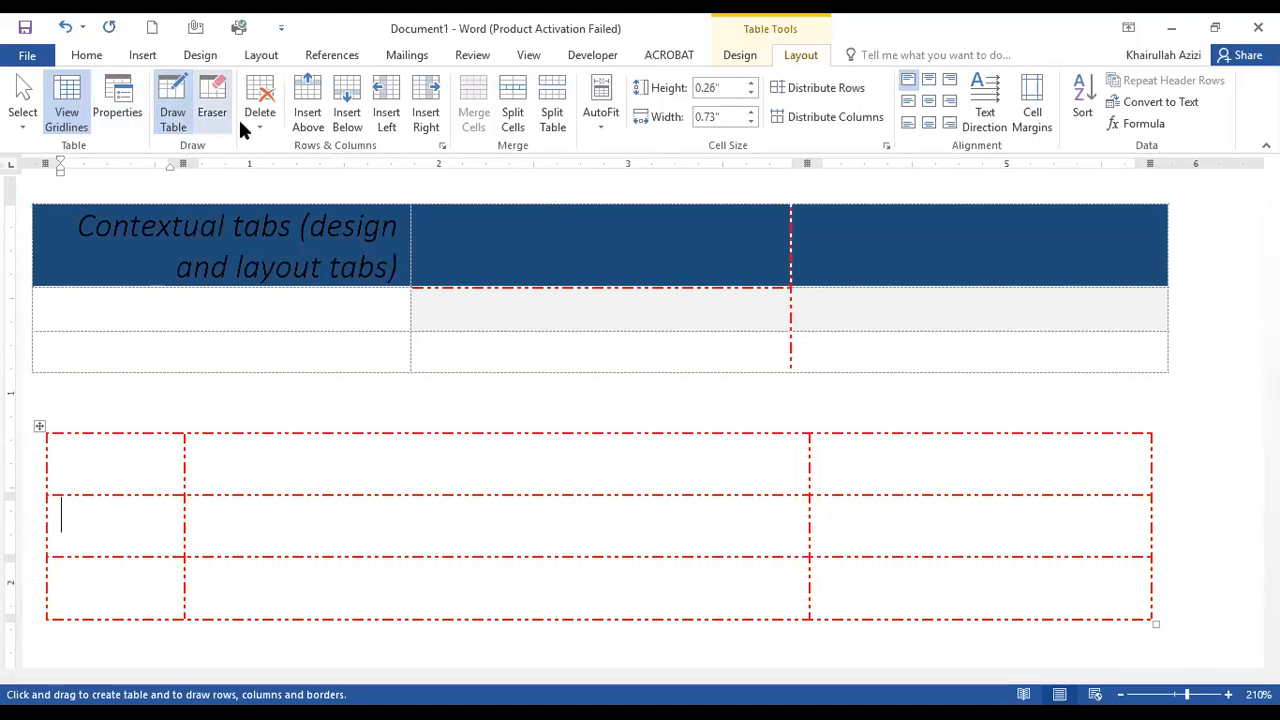
Erase the divider between the drawn table's first two columns, turn off the Eraser, and place the cursor in the first row.
{"action": "left_click", "coordinate": [210, 100]}
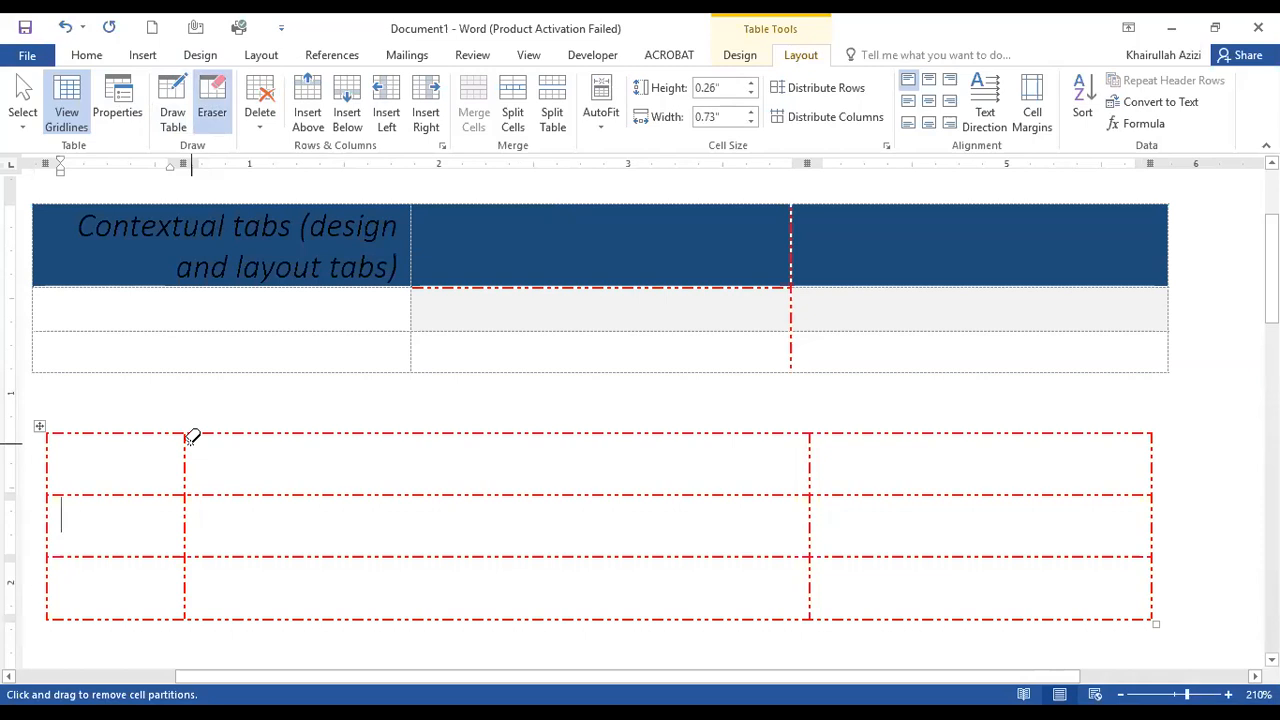
{"action": "left_click_drag", "start_coordinate": [184, 478], "coordinate": [183, 610]}
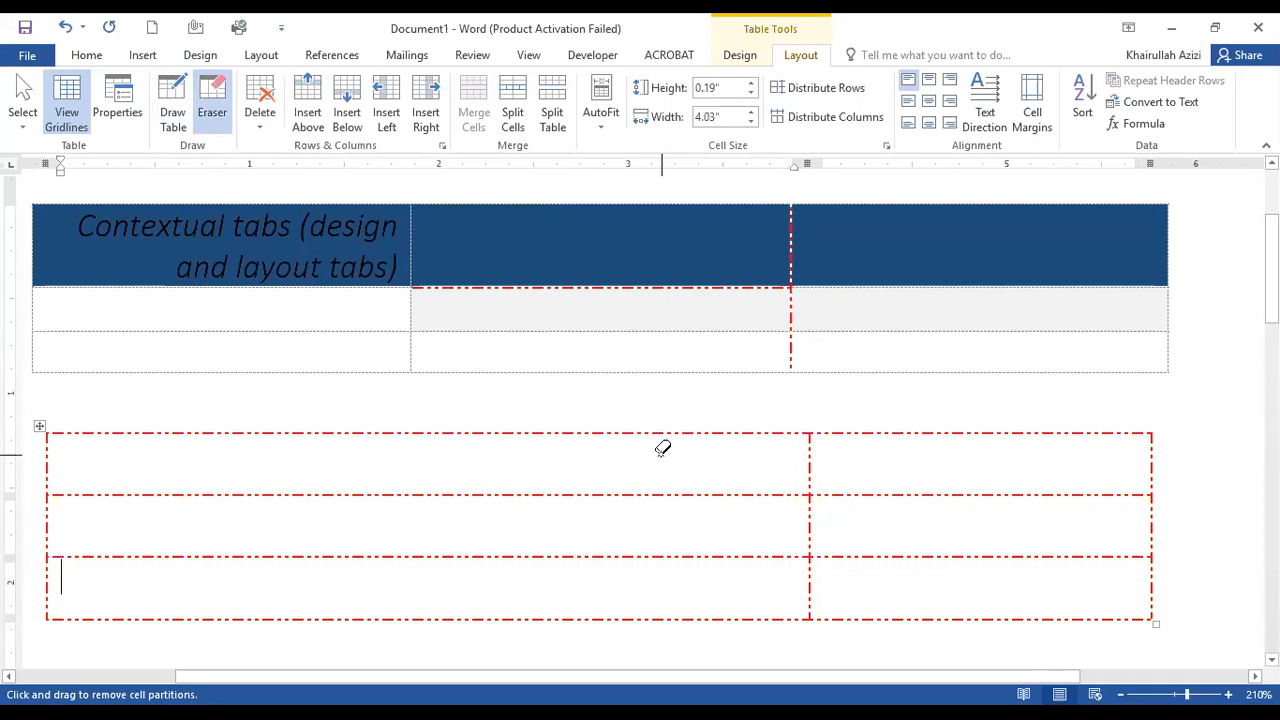
{"action": "left_click", "coordinate": [212, 118]}
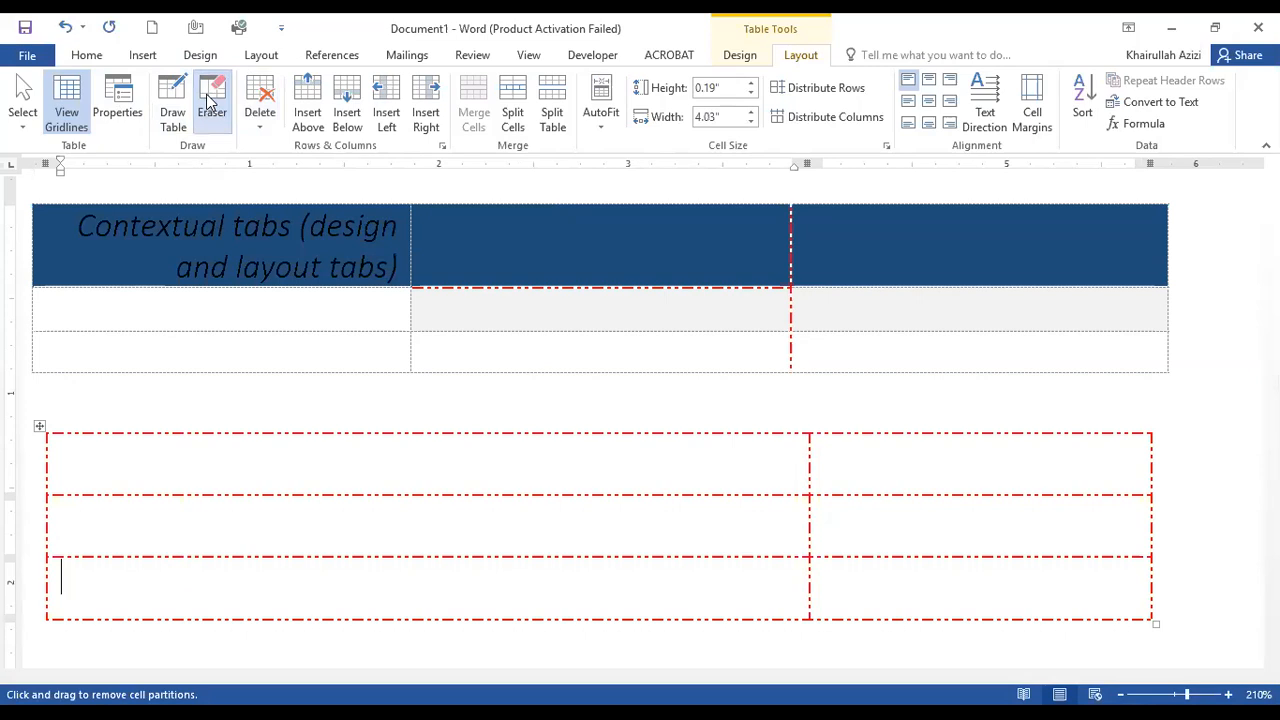
{"action": "left_click", "coordinate": [391, 514]}
{"action": "left_click", "coordinate": [384, 465]}
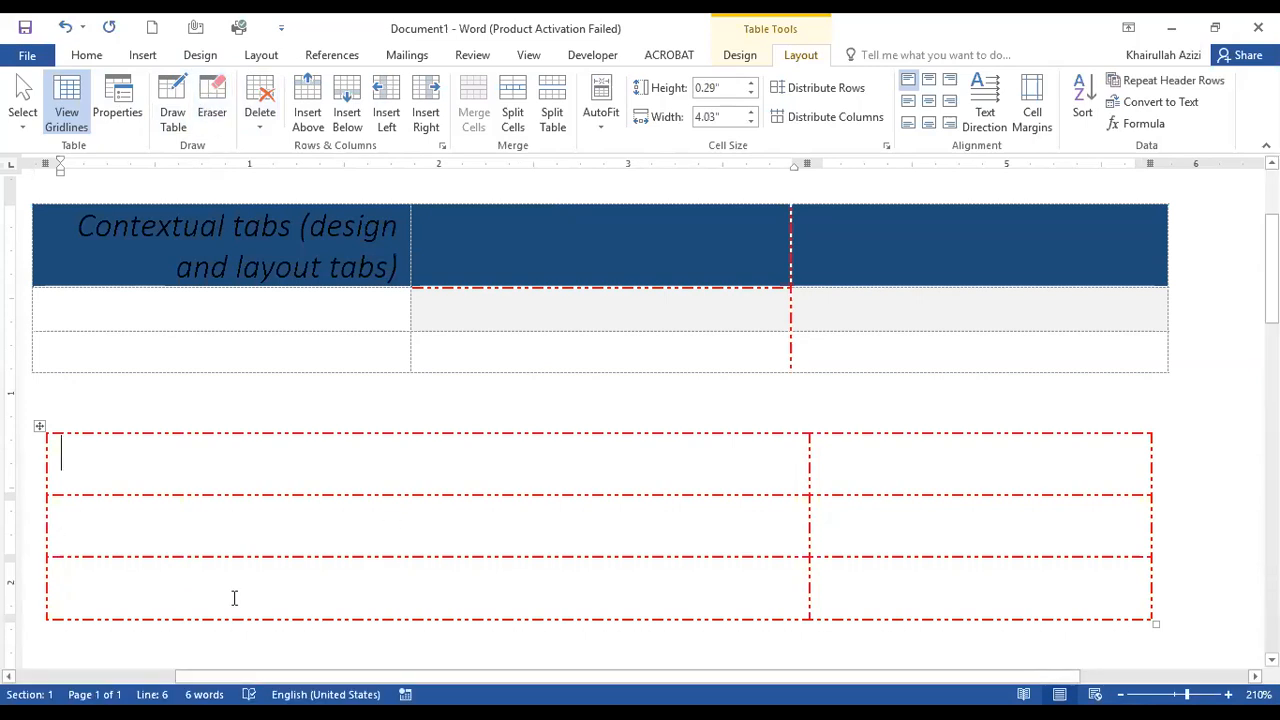
Delete the last row of the drawn table with Delete Rows.
{"action": "left_click_drag", "start_coordinate": [200, 597], "coordinate": [956, 602]}
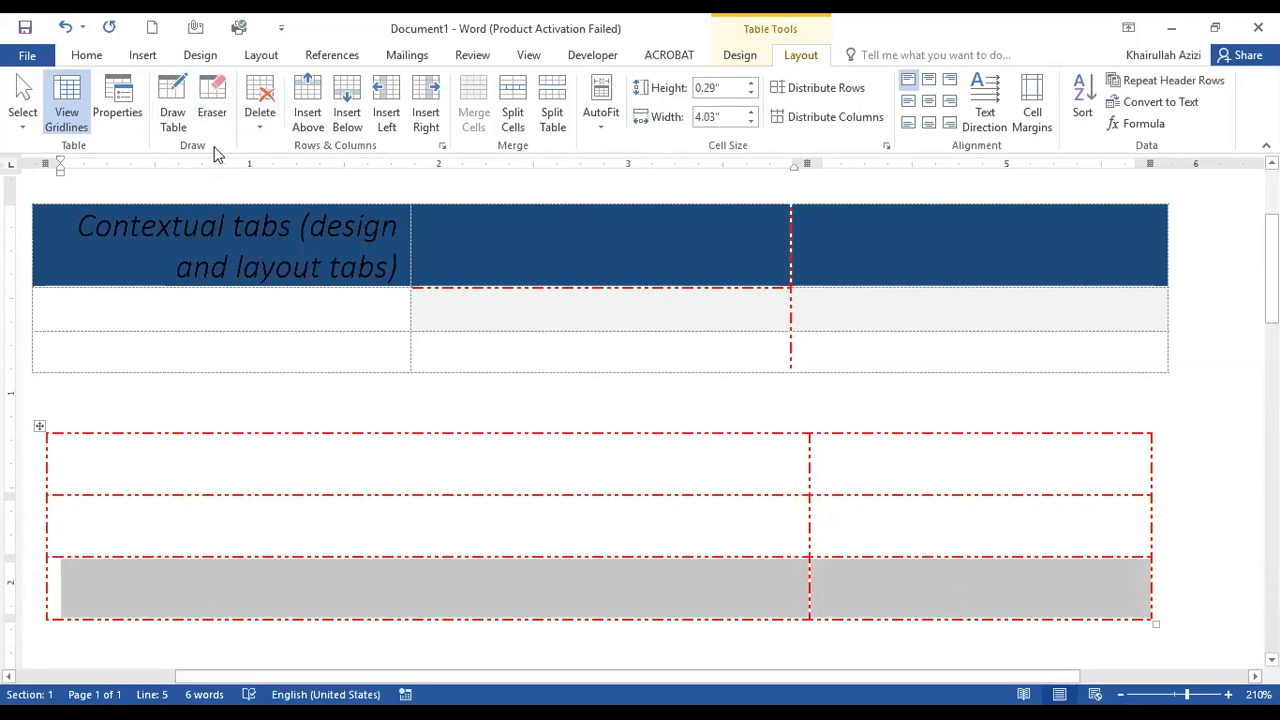
{"action": "left_click", "coordinate": [259, 124]}
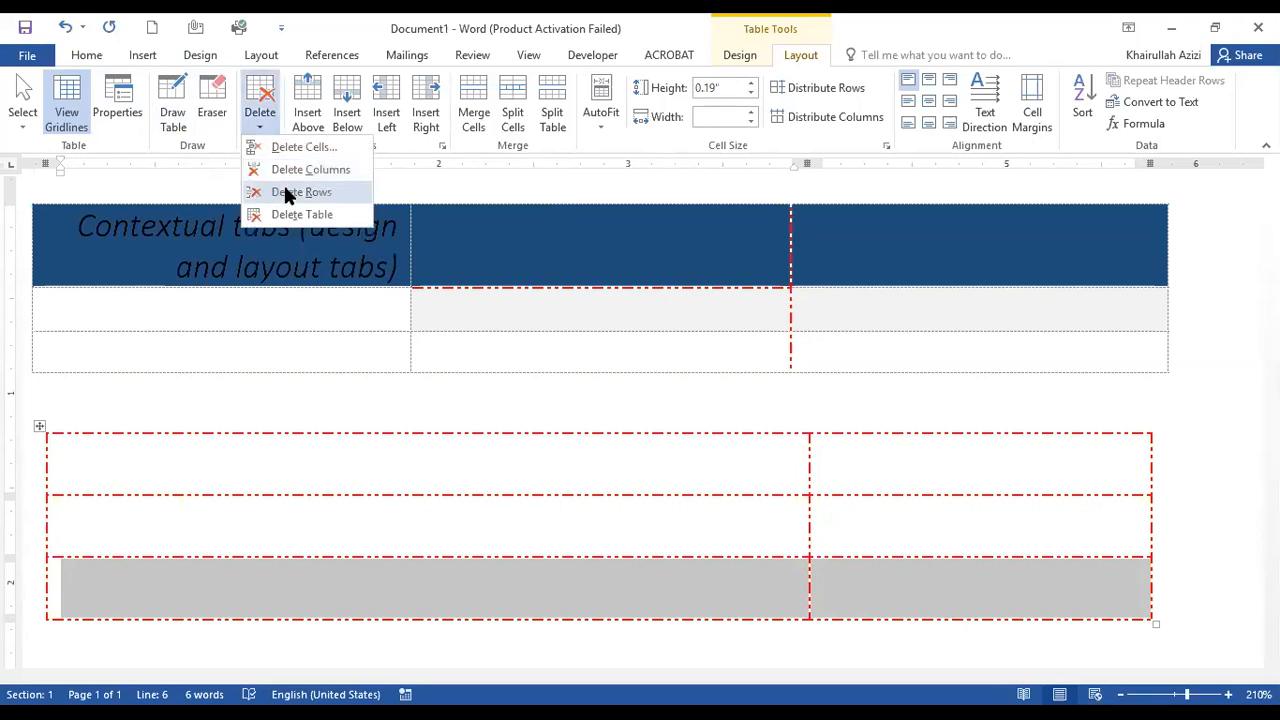
{"action": "left_click", "coordinate": [285, 194]}
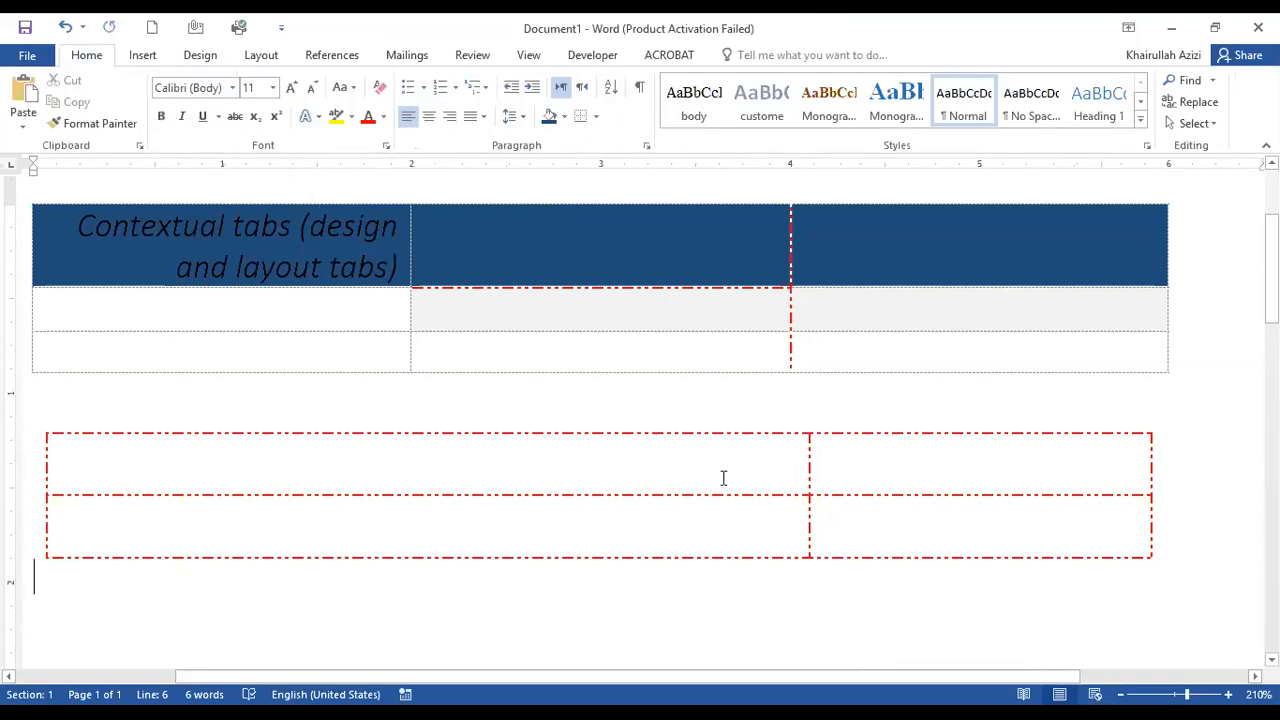
Delete the last cell of the blue-header table's bottom row using the Shift cells left option.
{"action": "left_click", "coordinate": [689, 540]}
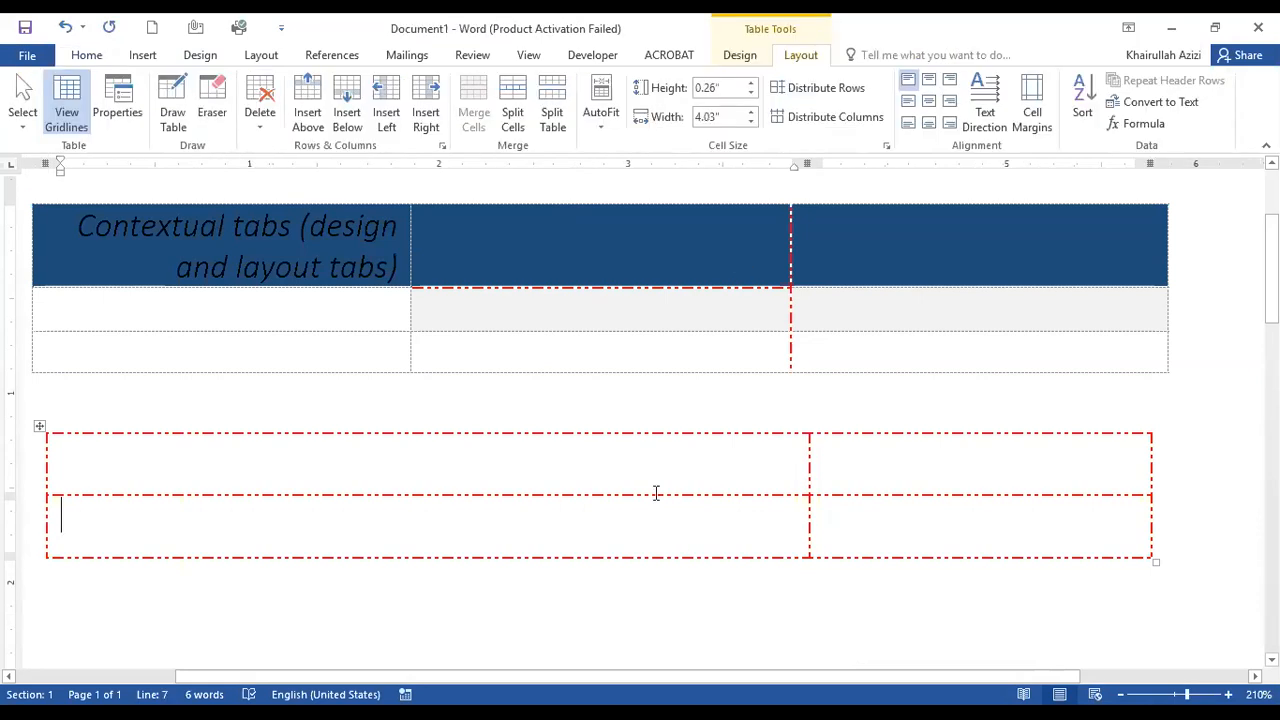
{"action": "left_click", "coordinate": [262, 133]}
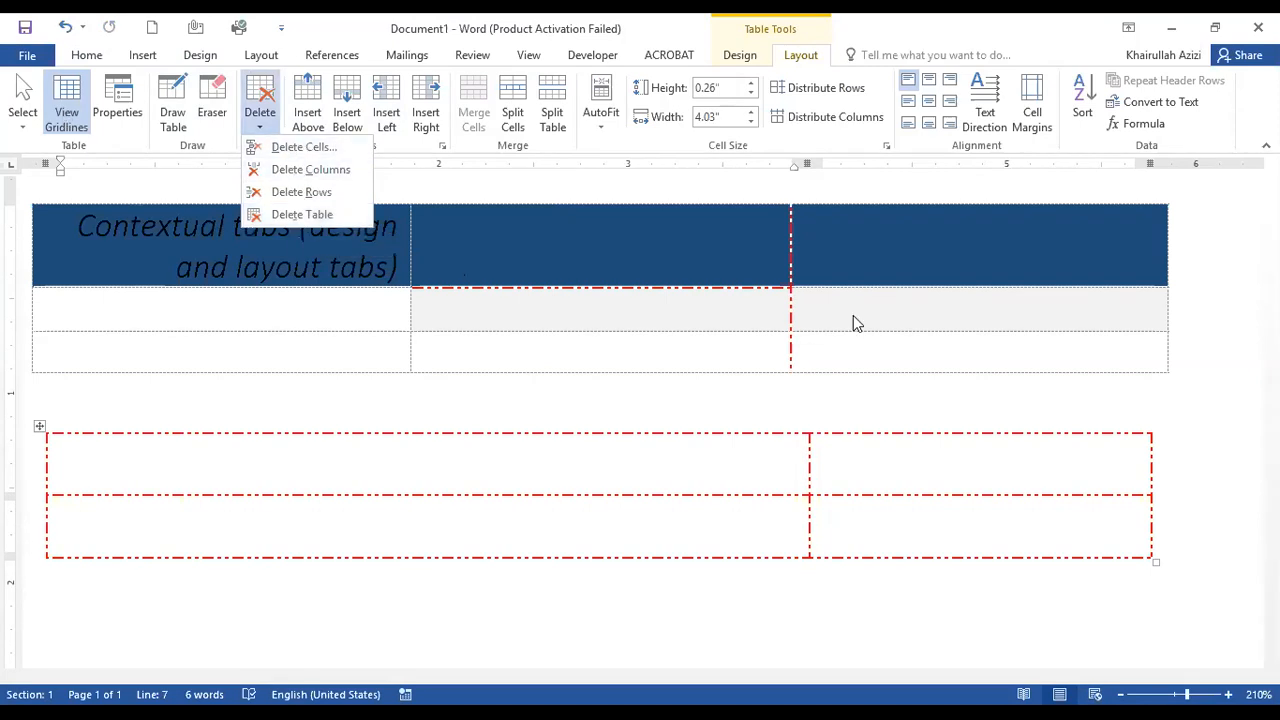
{"action": "left_click", "coordinate": [855, 368]}
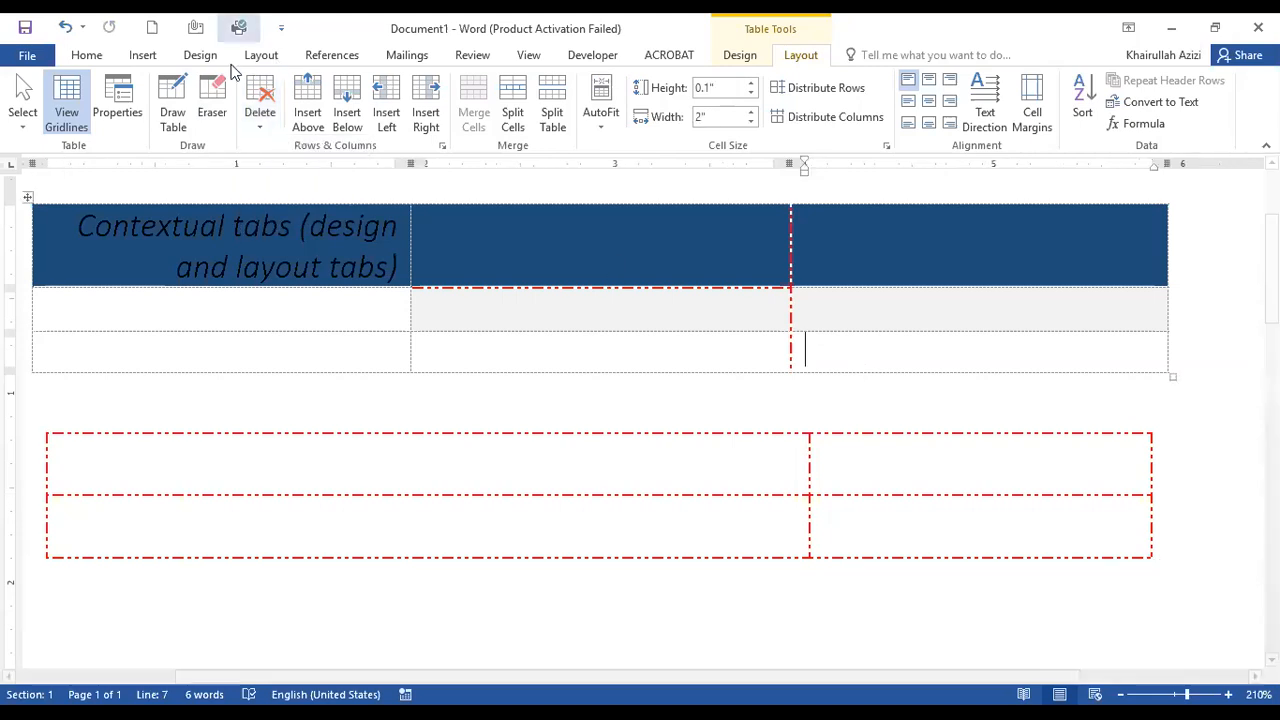
{"action": "left_click", "coordinate": [259, 137]}
{"action": "left_click", "coordinate": [337, 160]}
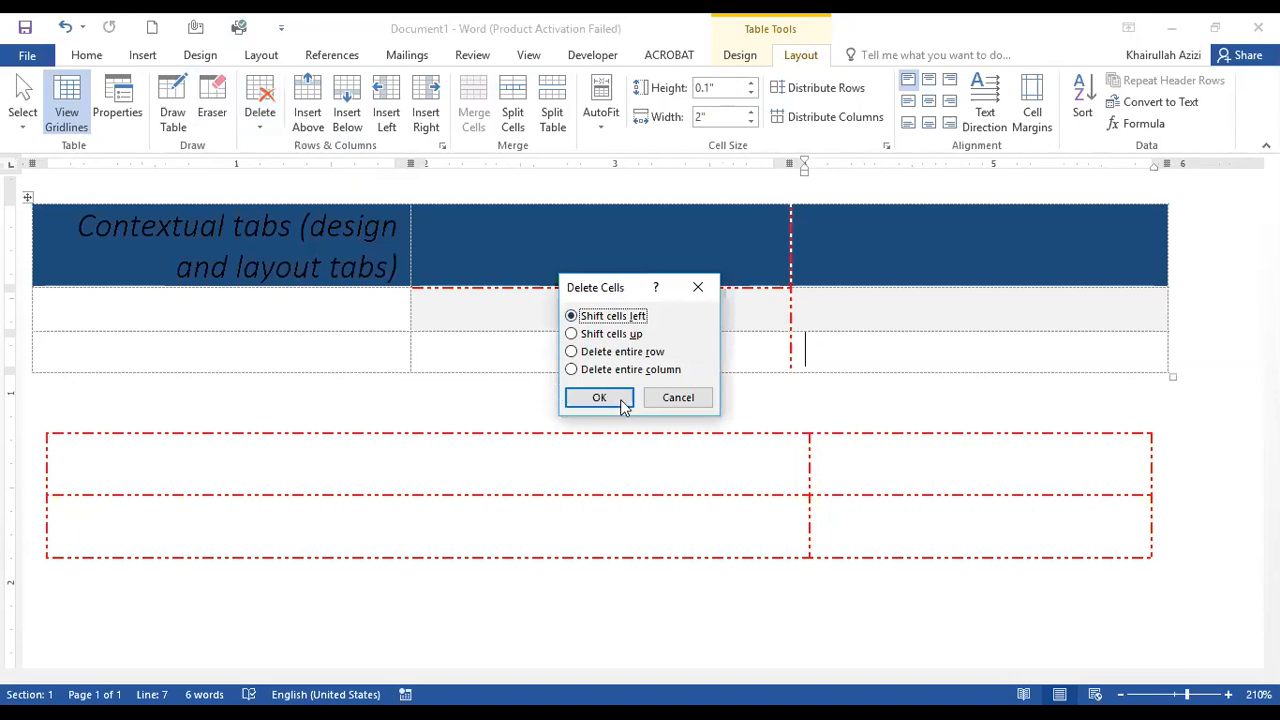
{"action": "left_click", "coordinate": [622, 400]}
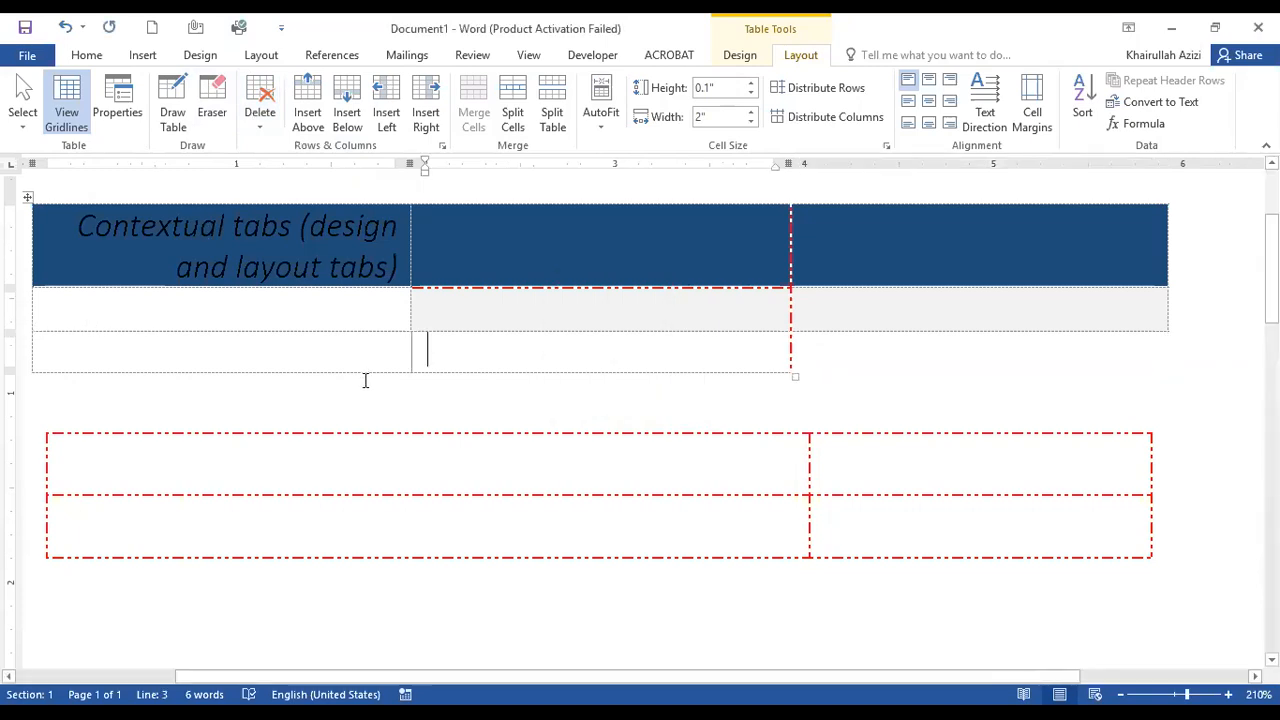
Delete the entire blue-header table, and place the cursor in the last cell of the remaining table.
{"action": "left_click", "coordinate": [256, 130]}
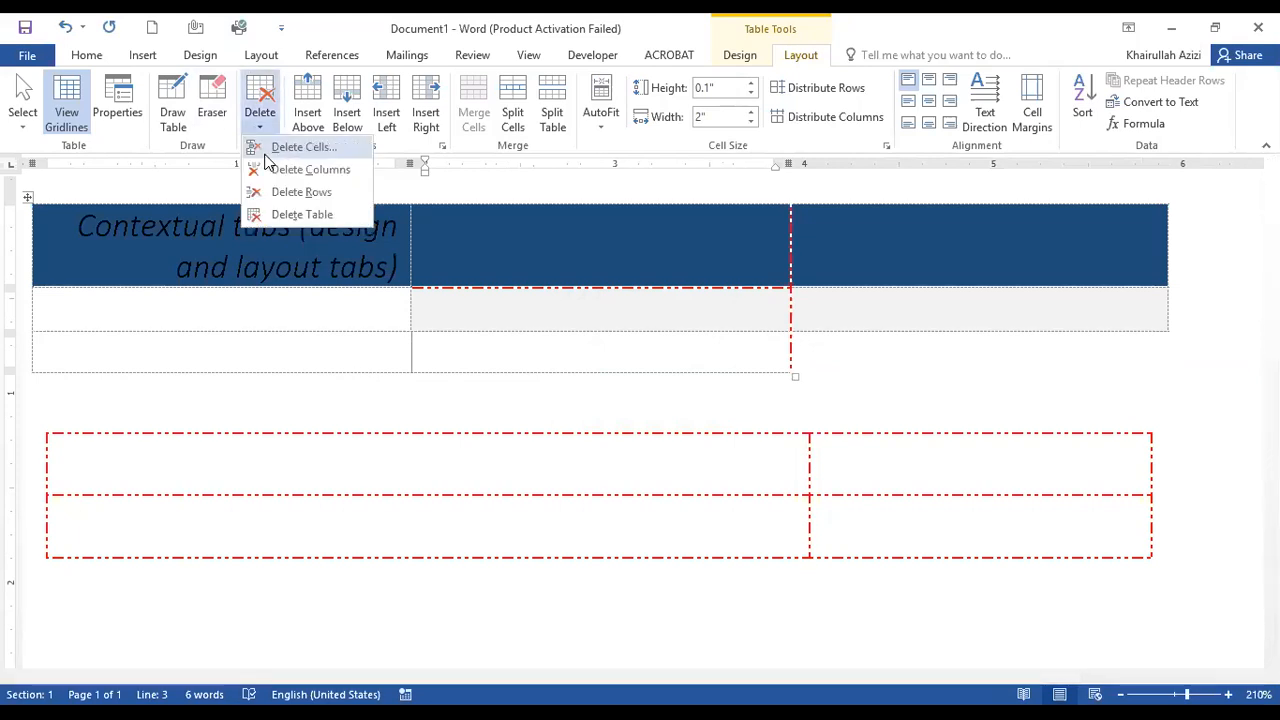
{"action": "left_click", "coordinate": [290, 214]}
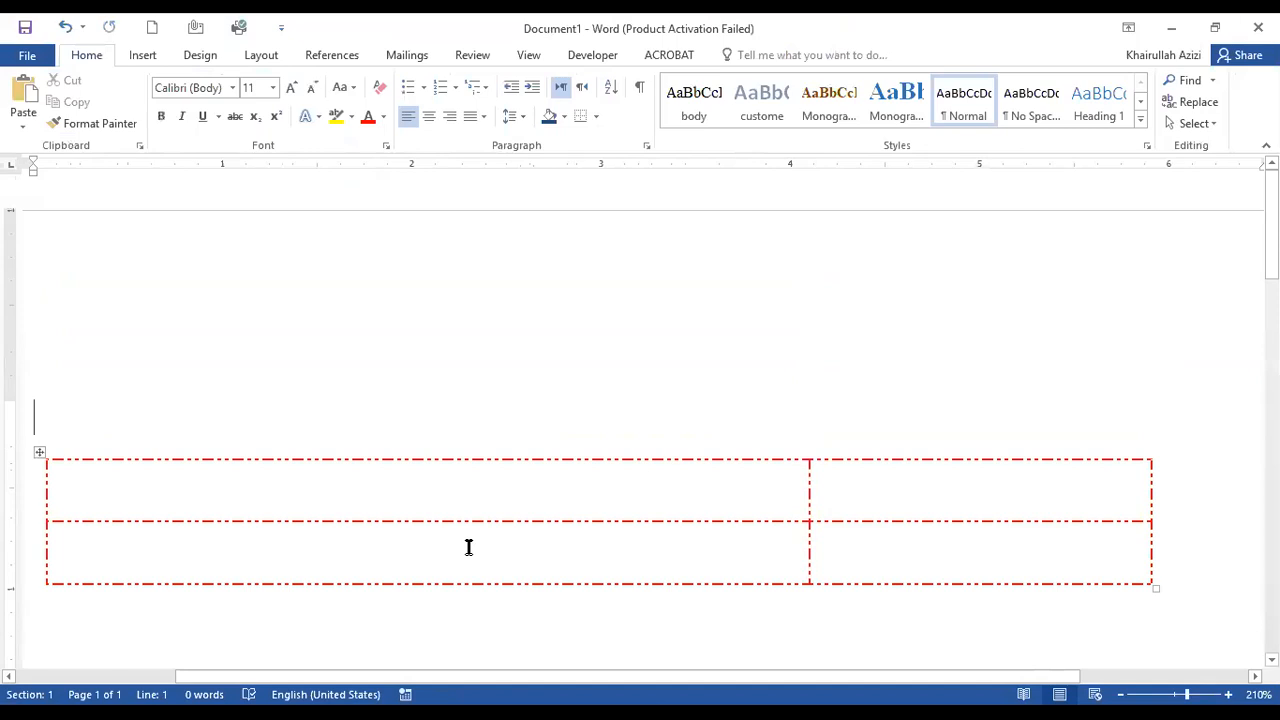
{"action": "left_click", "coordinate": [598, 482]}
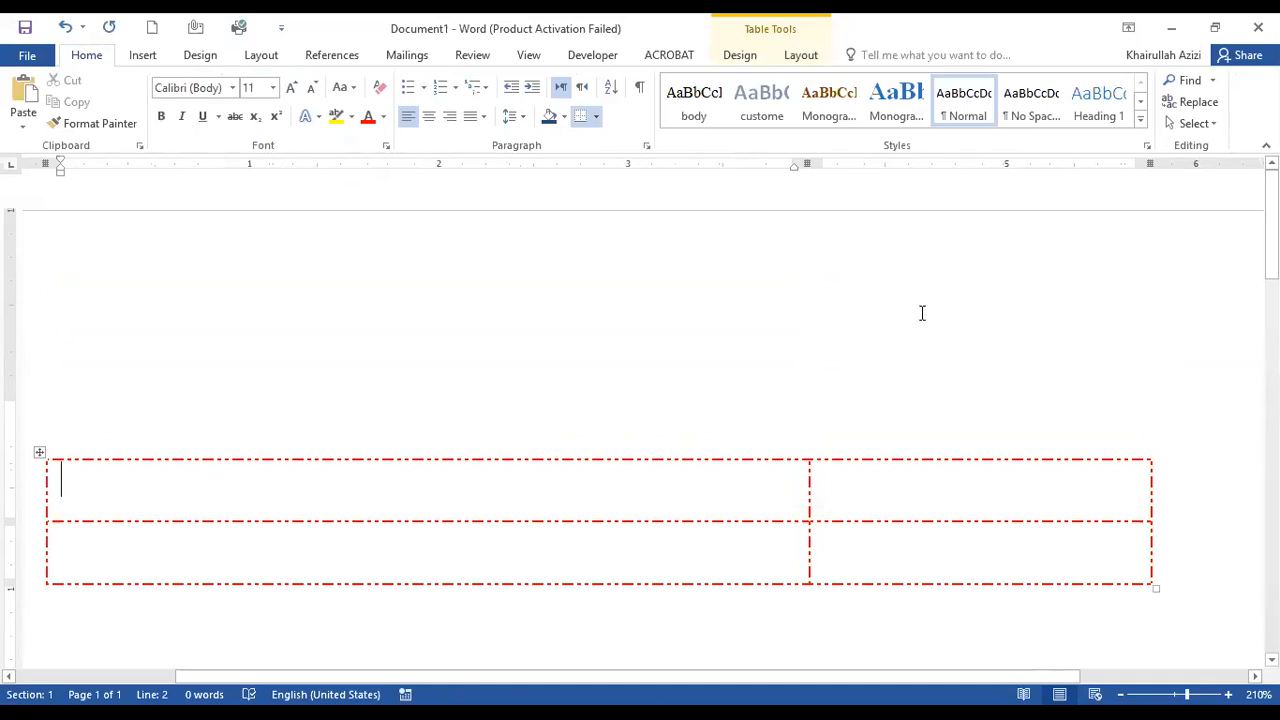
{"action": "left_click", "coordinate": [946, 540]}
Insert a new row above the last row of the red-bordered table.
{"action": "left_click", "coordinate": [739, 55]}
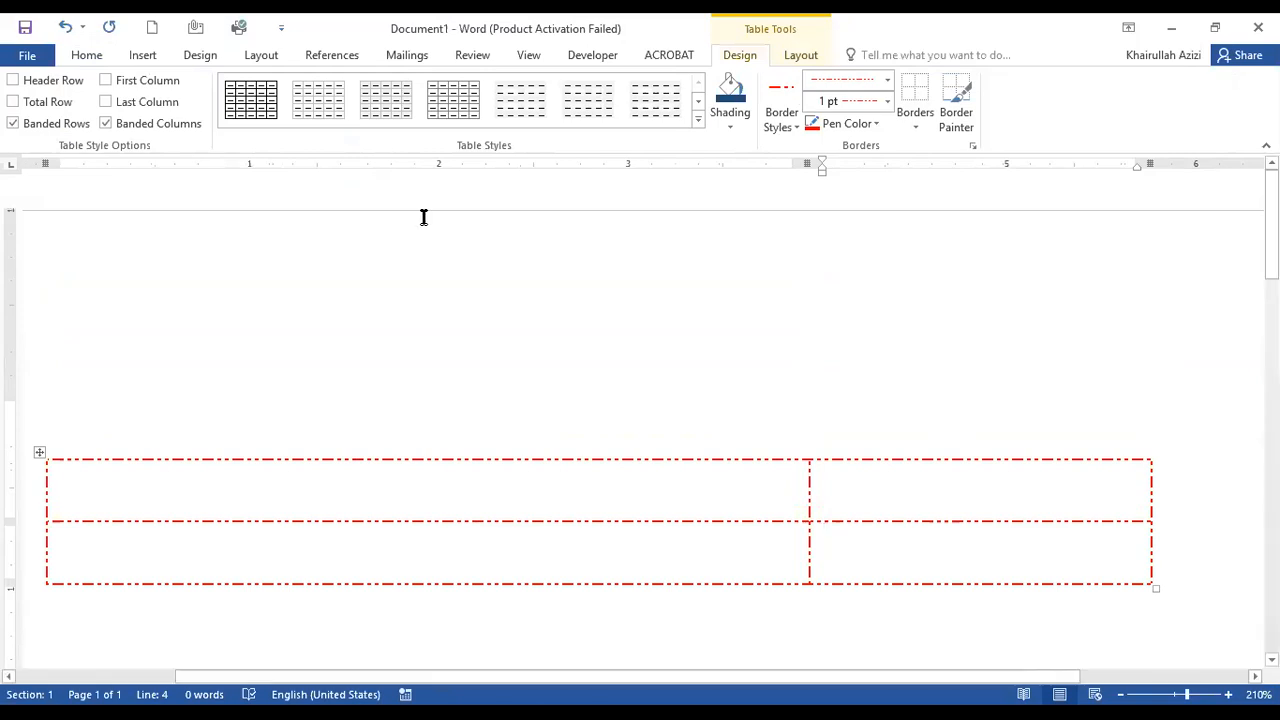
{"action": "left_click", "coordinate": [800, 56]}
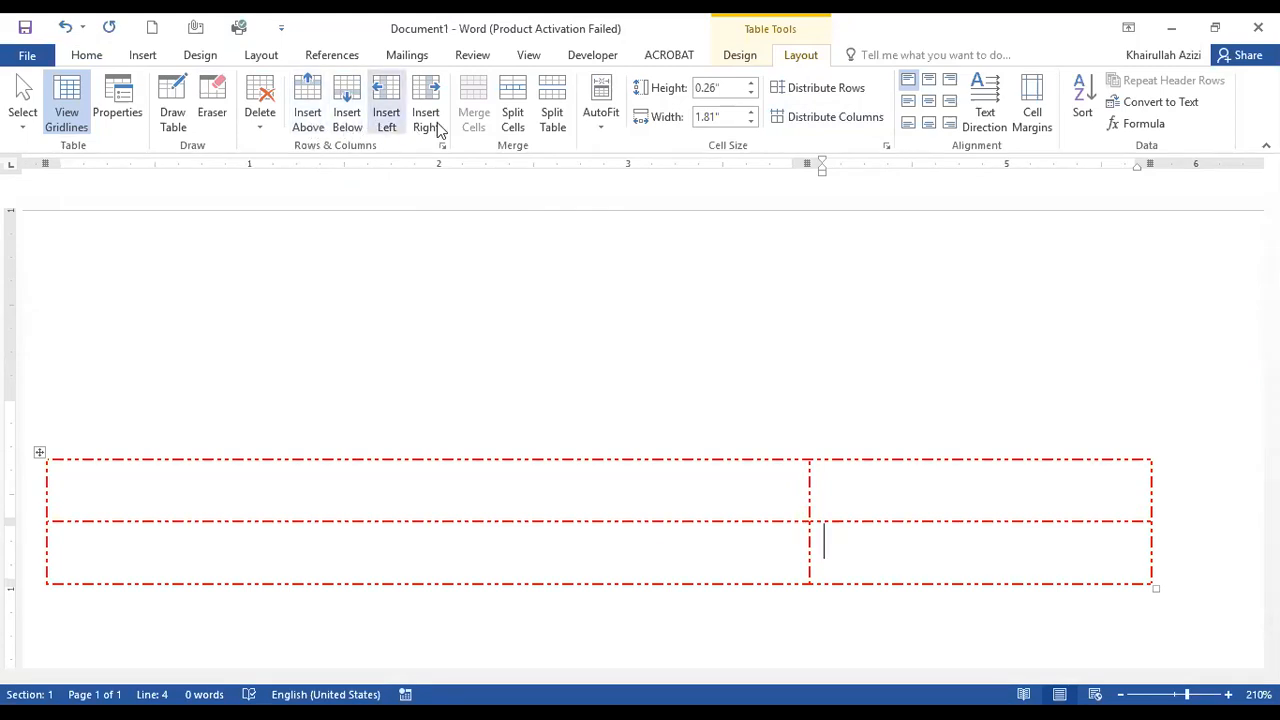
{"action": "left_click", "coordinate": [315, 121]}
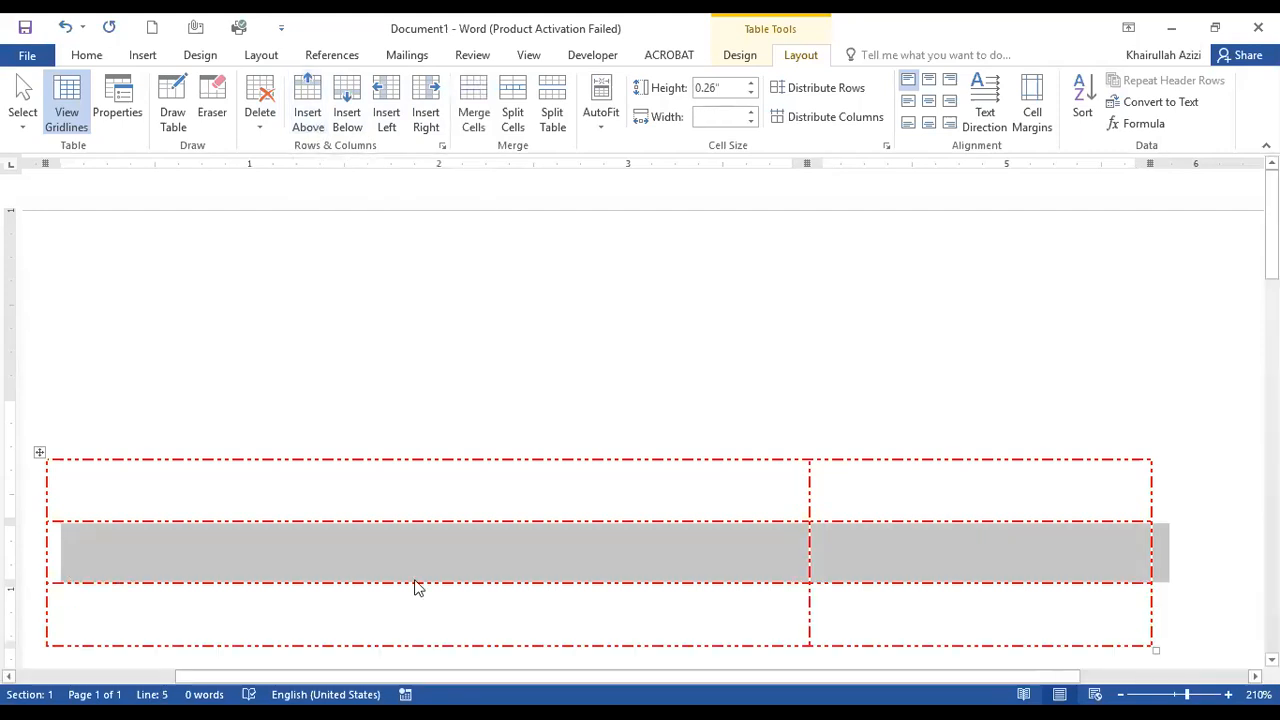
Enter "eddsdsds" in the first cell of the new middle row, and insert another row below it.
{"action": "left_click", "coordinate": [414, 545]}
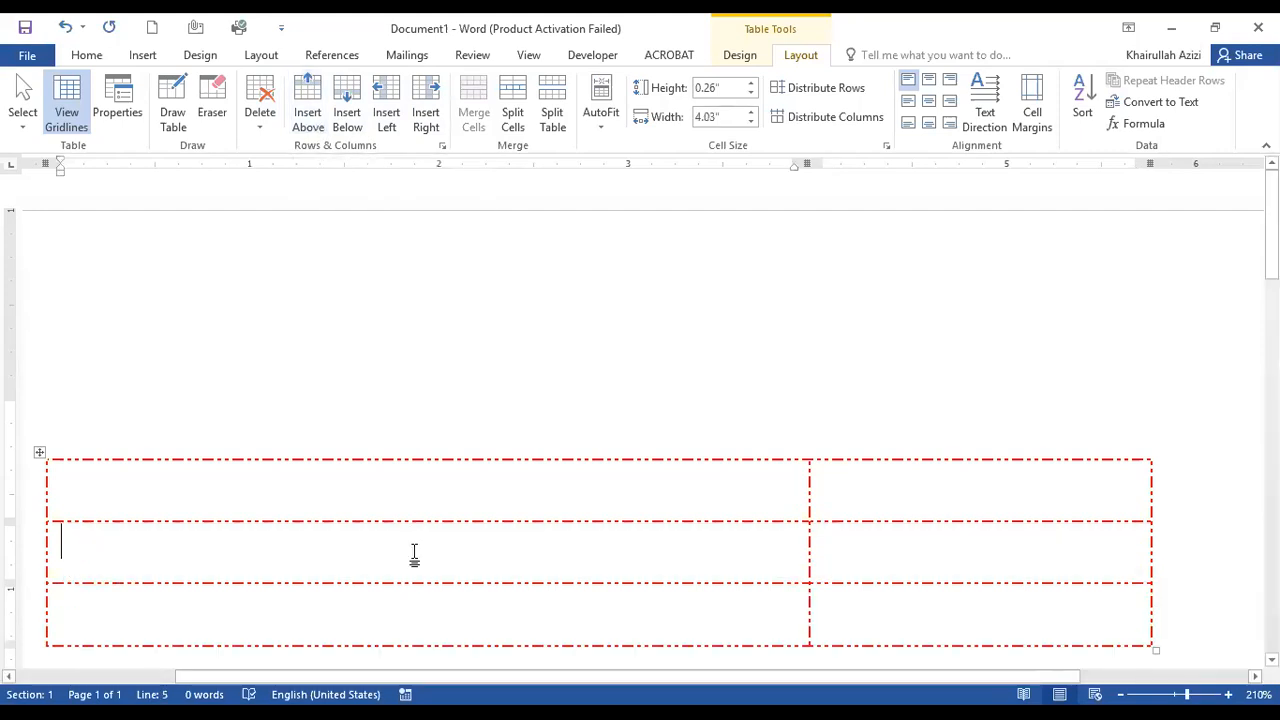
{"action": "type", "text": "eddsdsds"}
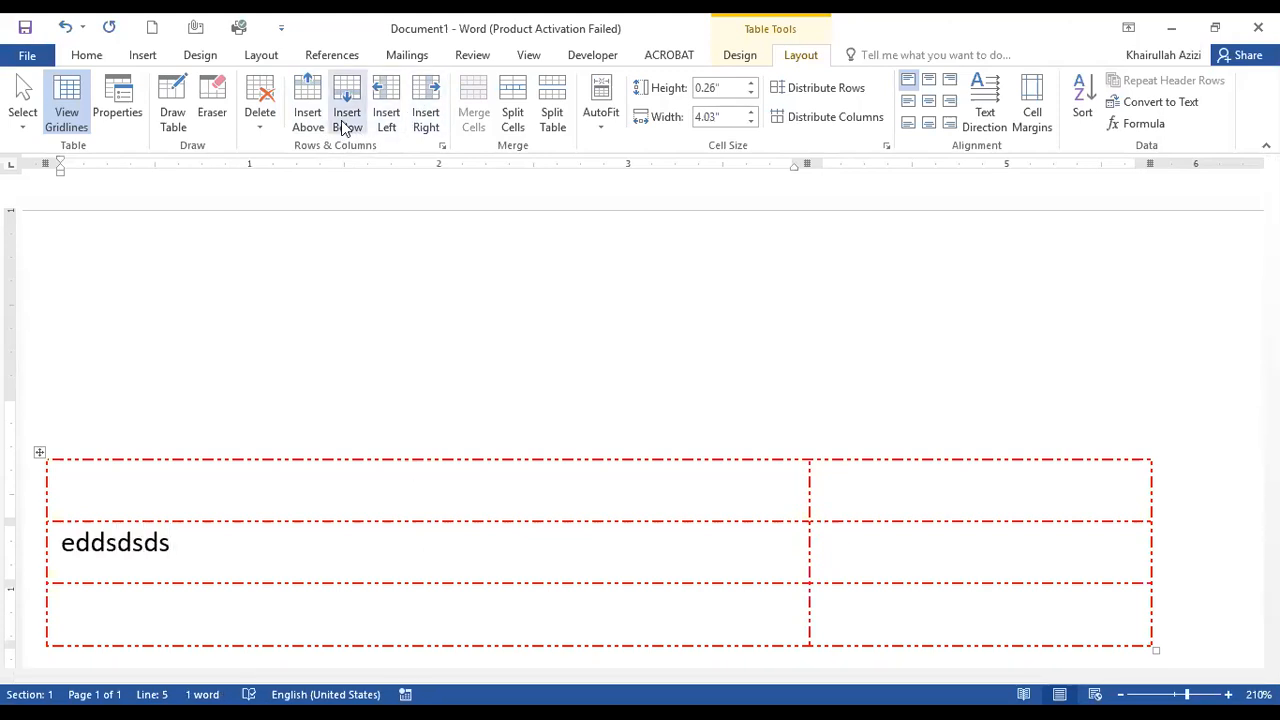
{"action": "left_click", "coordinate": [343, 122]}
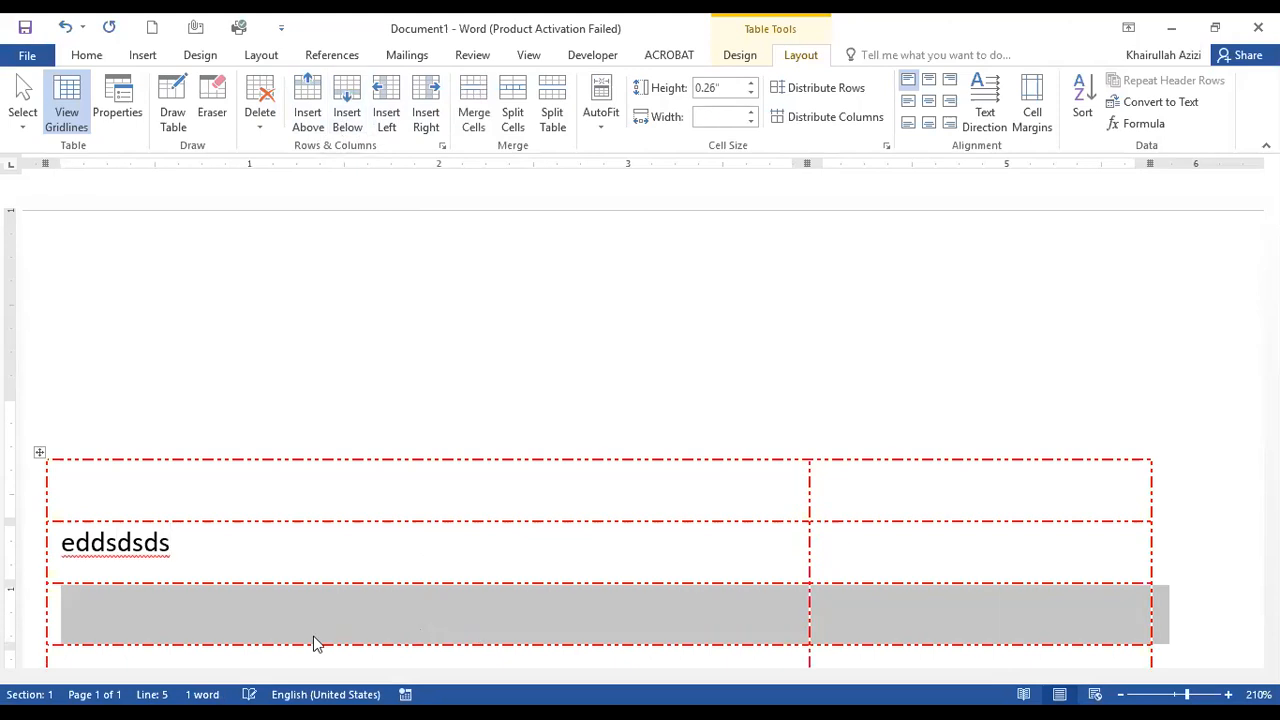
{"action": "left_click", "coordinate": [252, 613]}
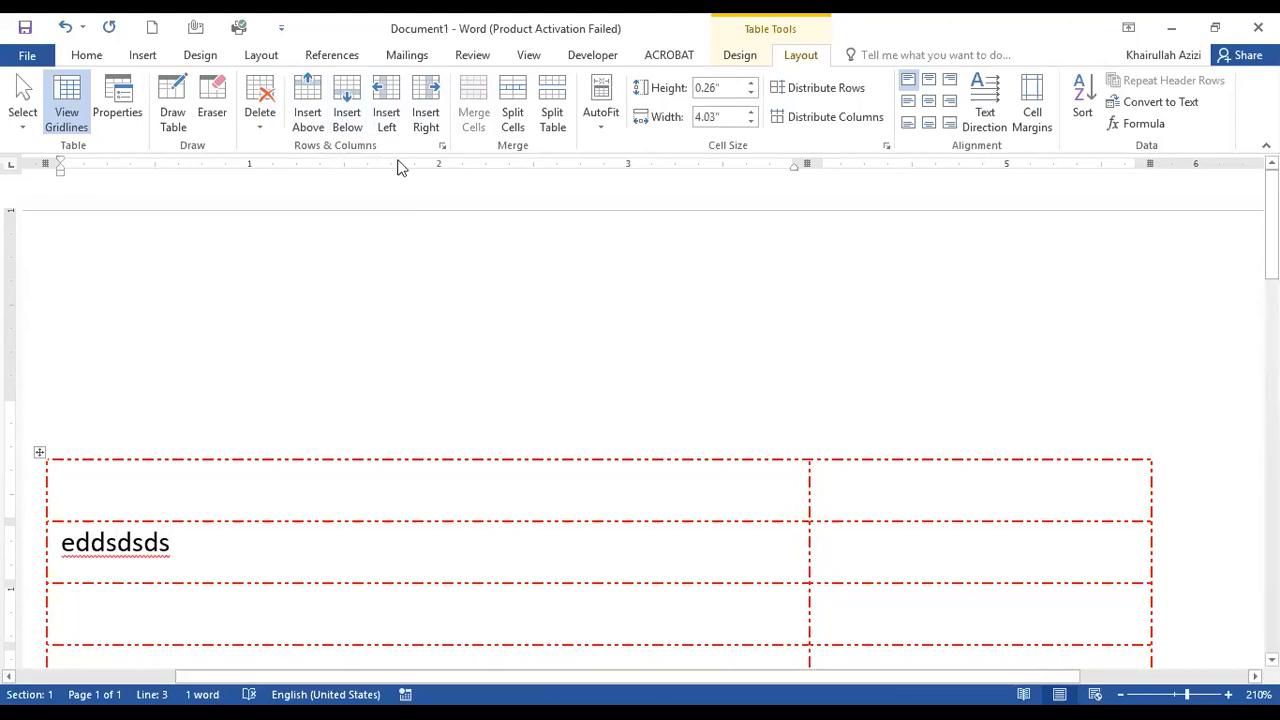
Insert a column to the left of the table's last column, and another to the right of the new column.
{"action": "left_click", "coordinate": [895, 478]}
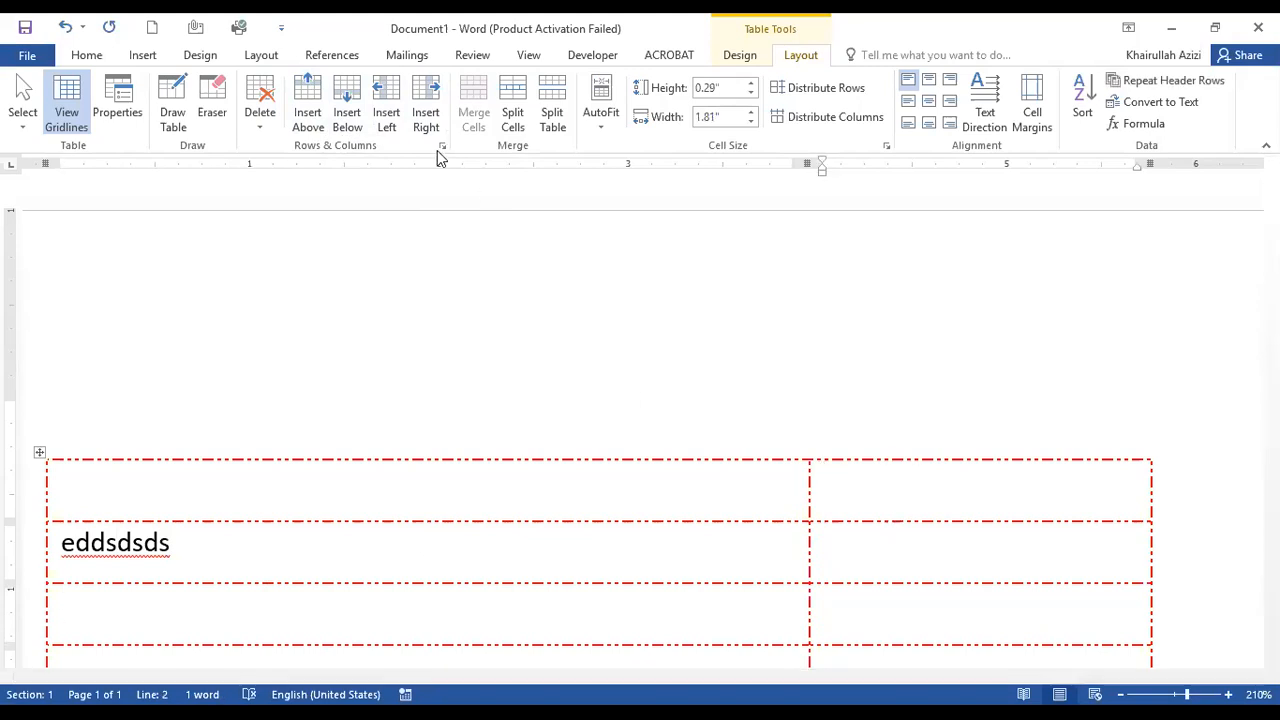
{"action": "left_click", "coordinate": [388, 118]}
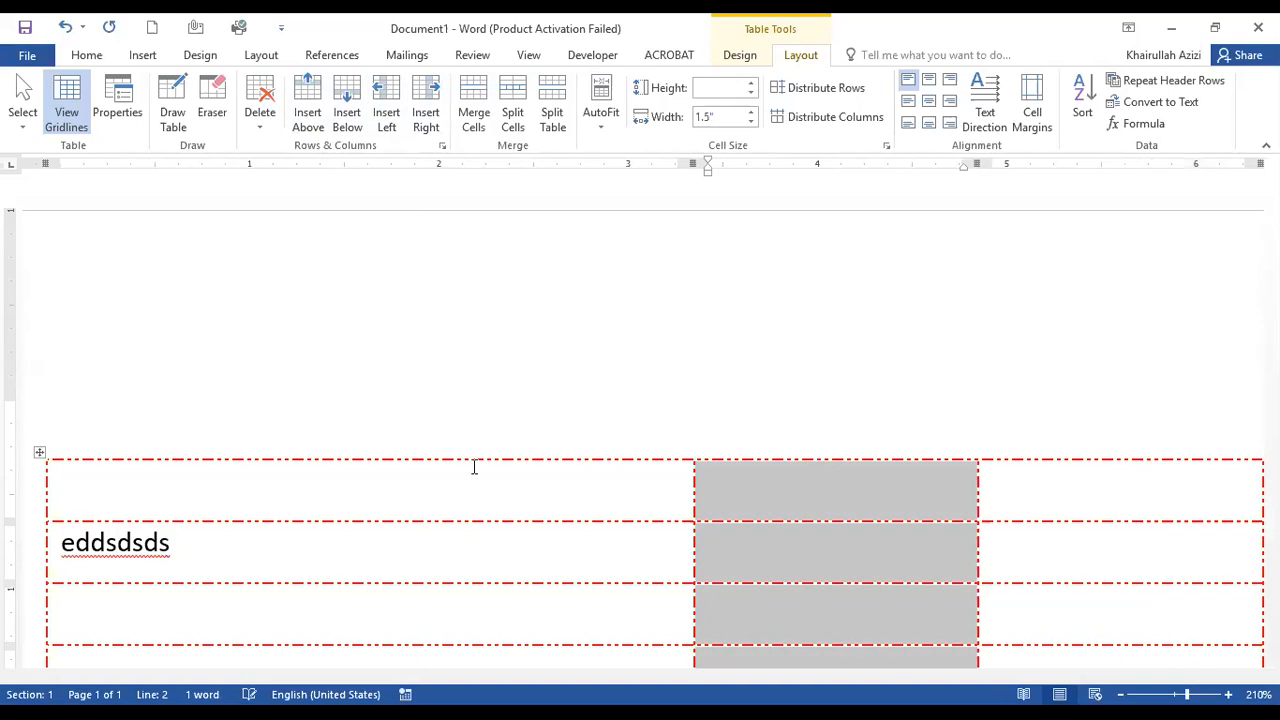
{"action": "left_click", "coordinate": [427, 118]}
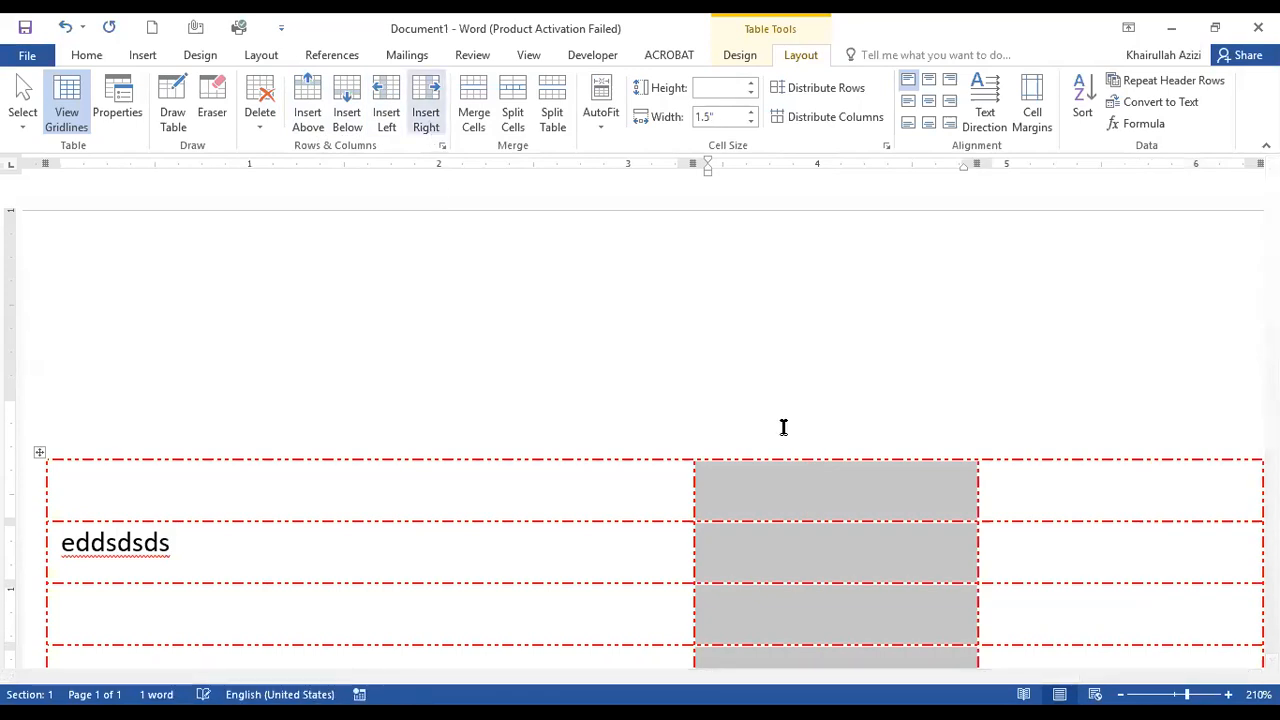
{"action": "scroll", "coordinate": [864, 508], "scroll_direction": "down", "scroll_amount": 2, "text": "ctrl"}
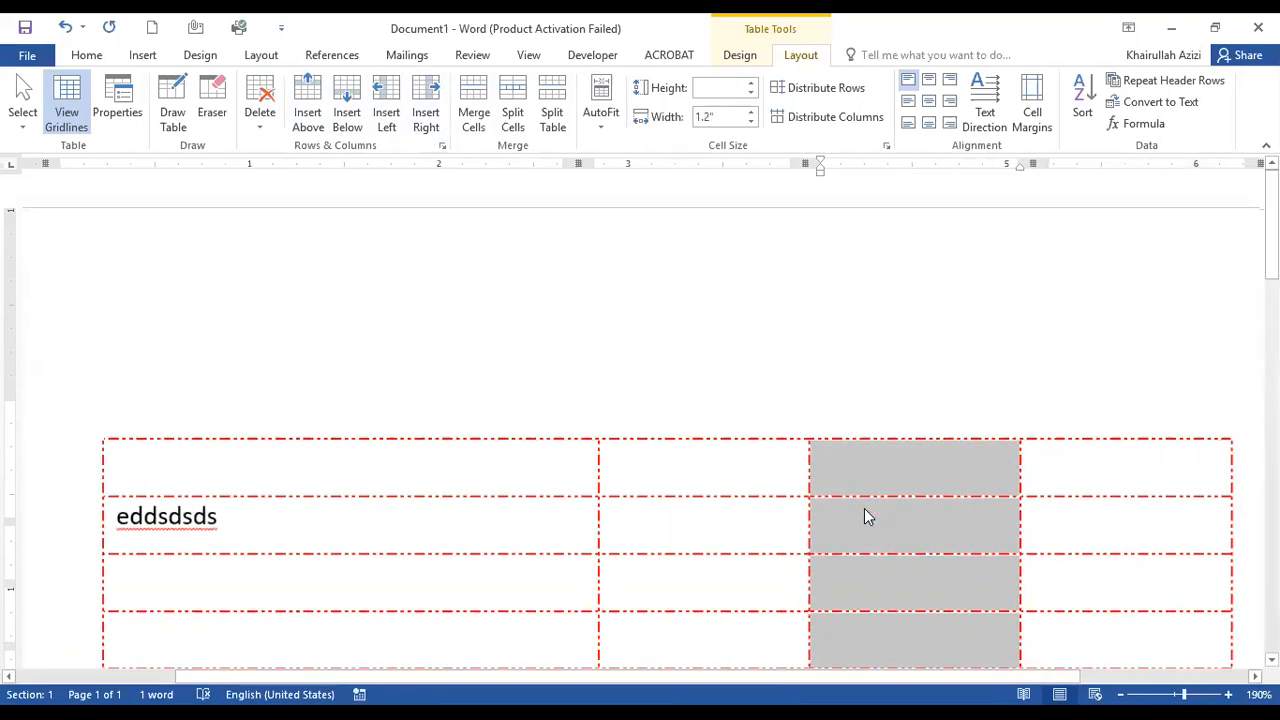
{"action": "scroll", "coordinate": [939, 391], "scroll_direction": "down", "scroll_amount": 3}
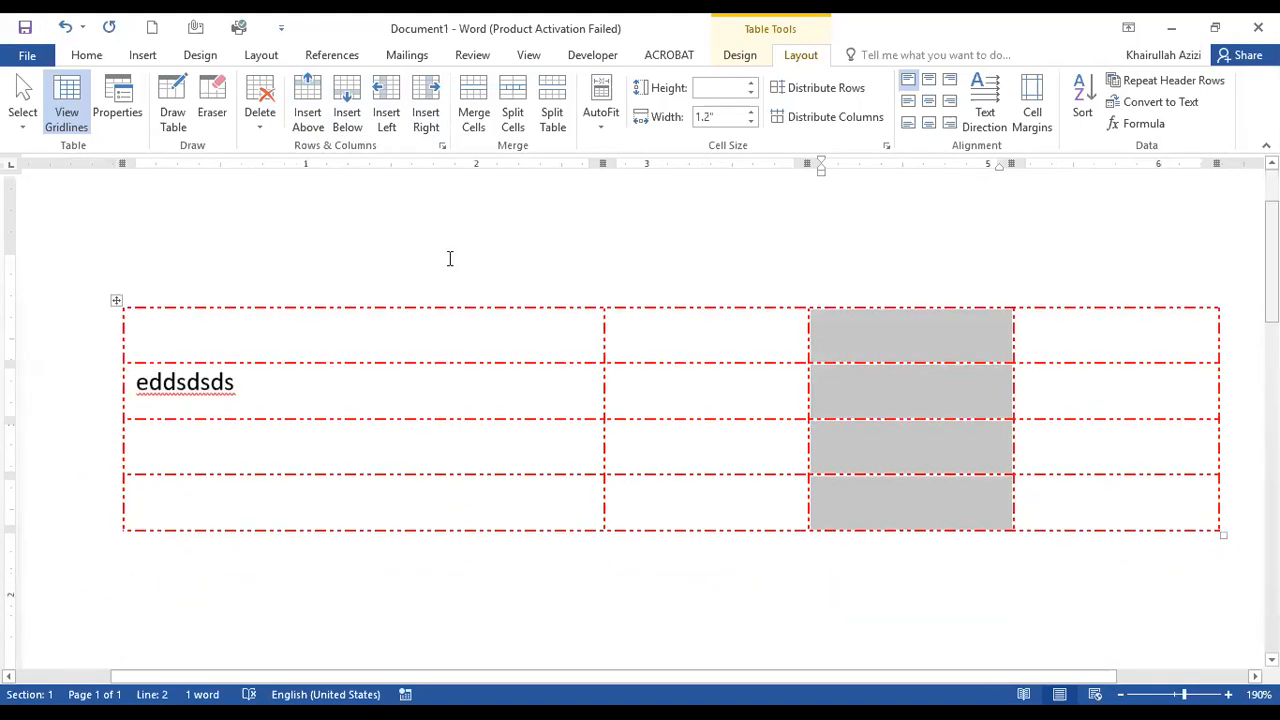
Merge all four cells of the table's top row into one cell and enter "Rana University" in it.
{"action": "left_click", "coordinate": [492, 341]}
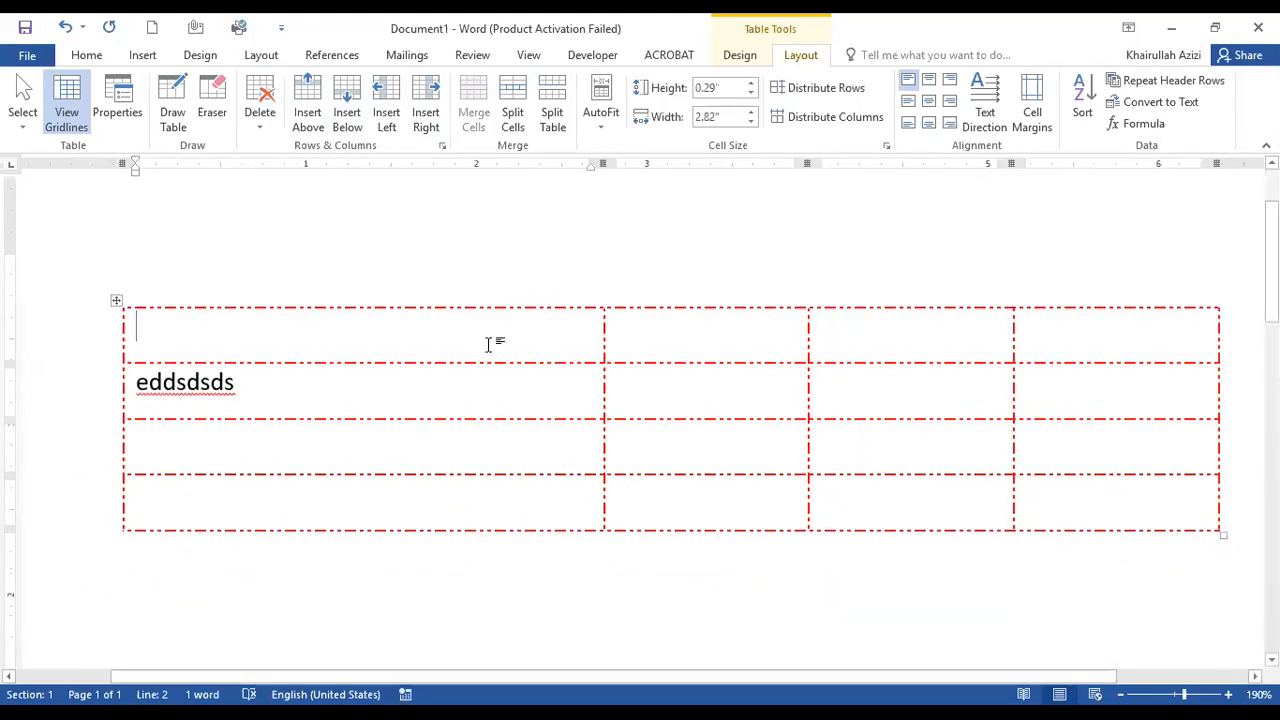
{"action": "left_click_drag", "start_coordinate": [471, 337], "coordinate": [1114, 354]}
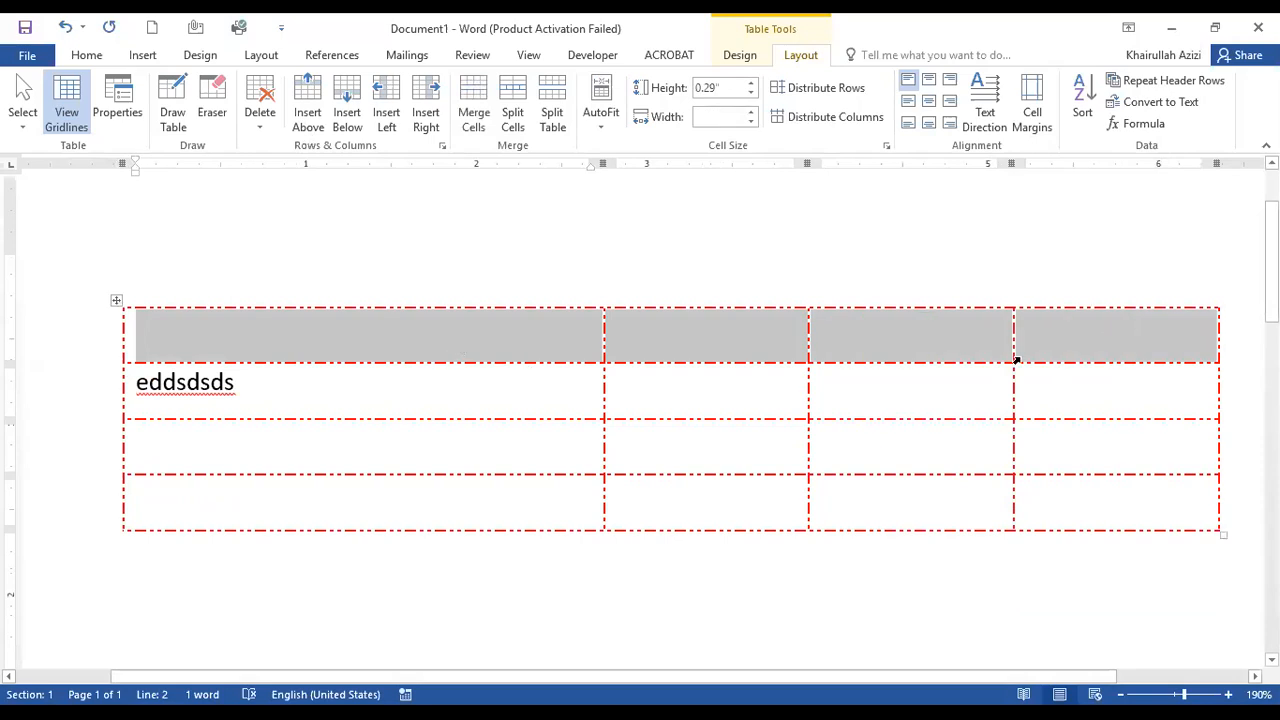
{"action": "left_click", "coordinate": [478, 115]}
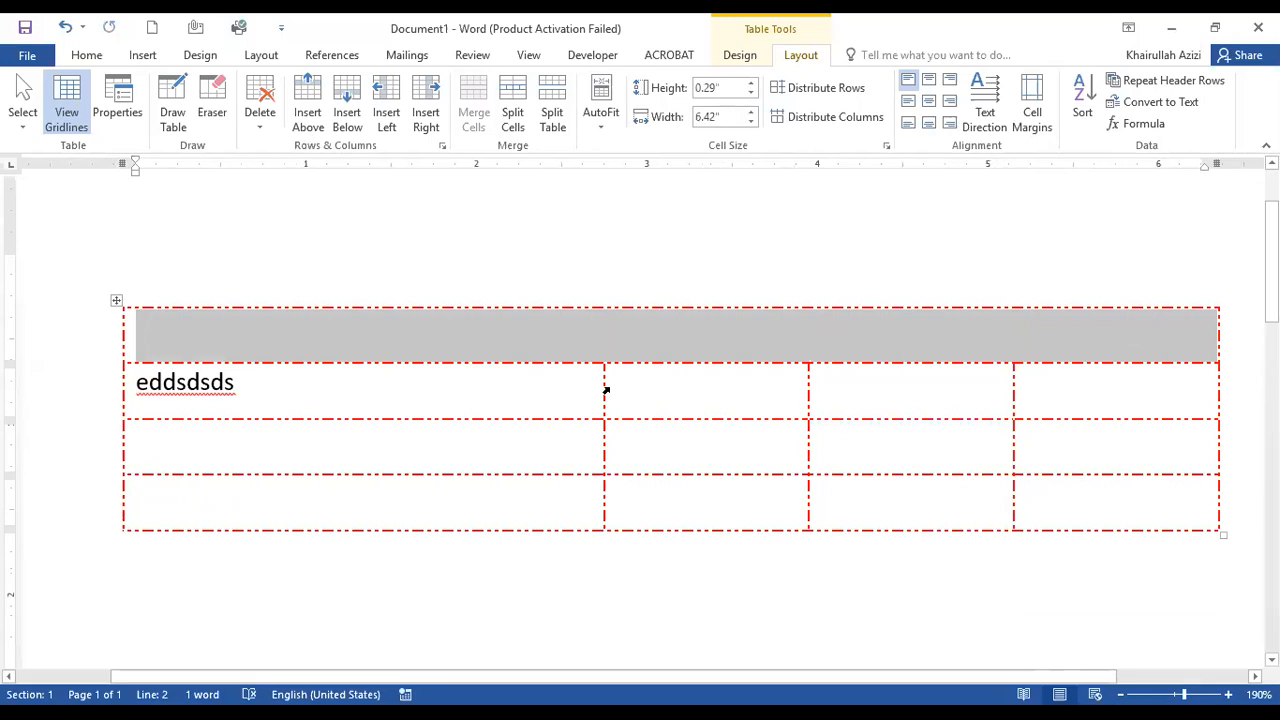
{"action": "type", "text": "Ran"}
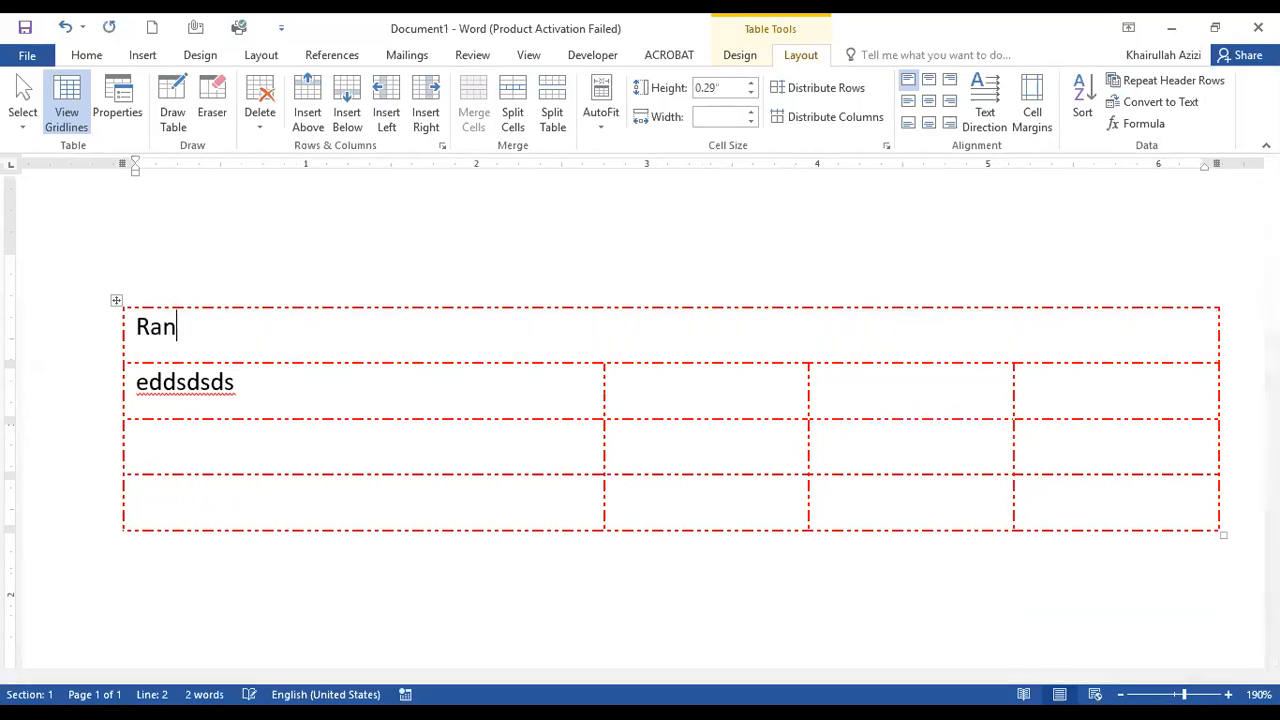
{"action": "type", "text": "a University"}
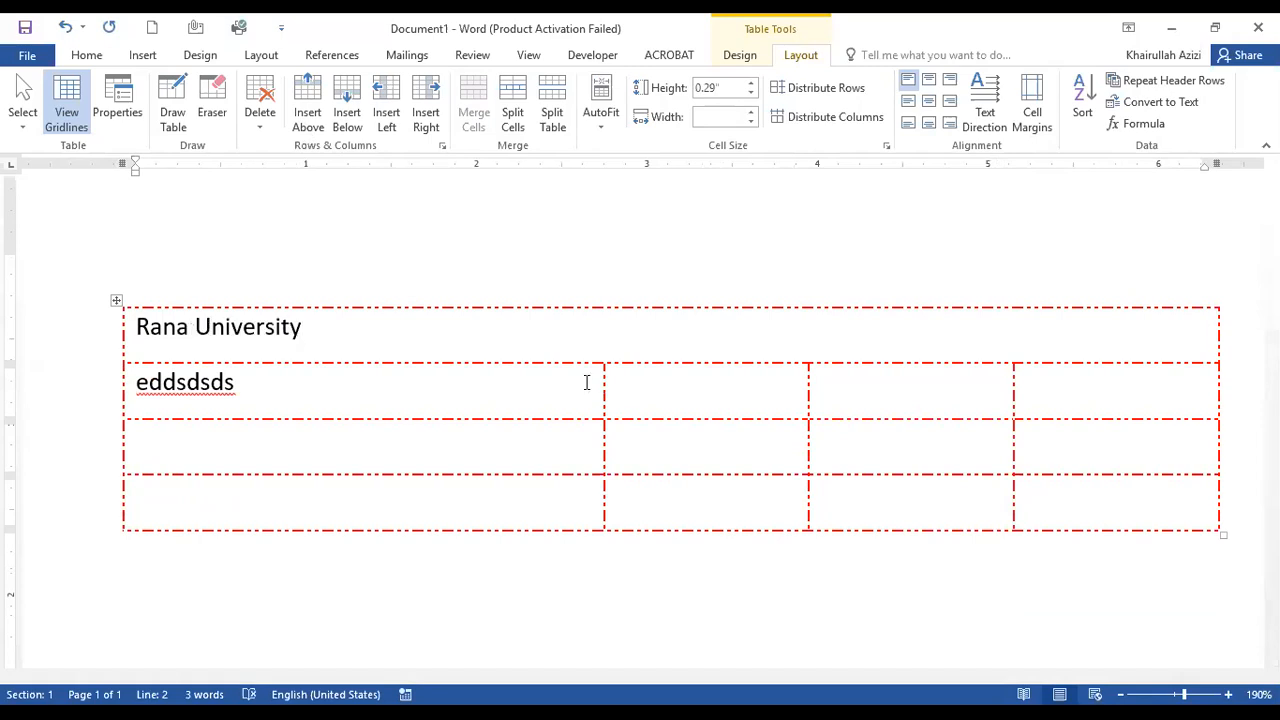
Try several cell alignments on the "Rana University" cell, finishing with the text centred both horizontally and vertically.
{"action": "left_click", "coordinate": [240, 382]}
{"action": "left_click", "coordinate": [262, 354]}
{"action": "left_click", "coordinate": [926, 107]}
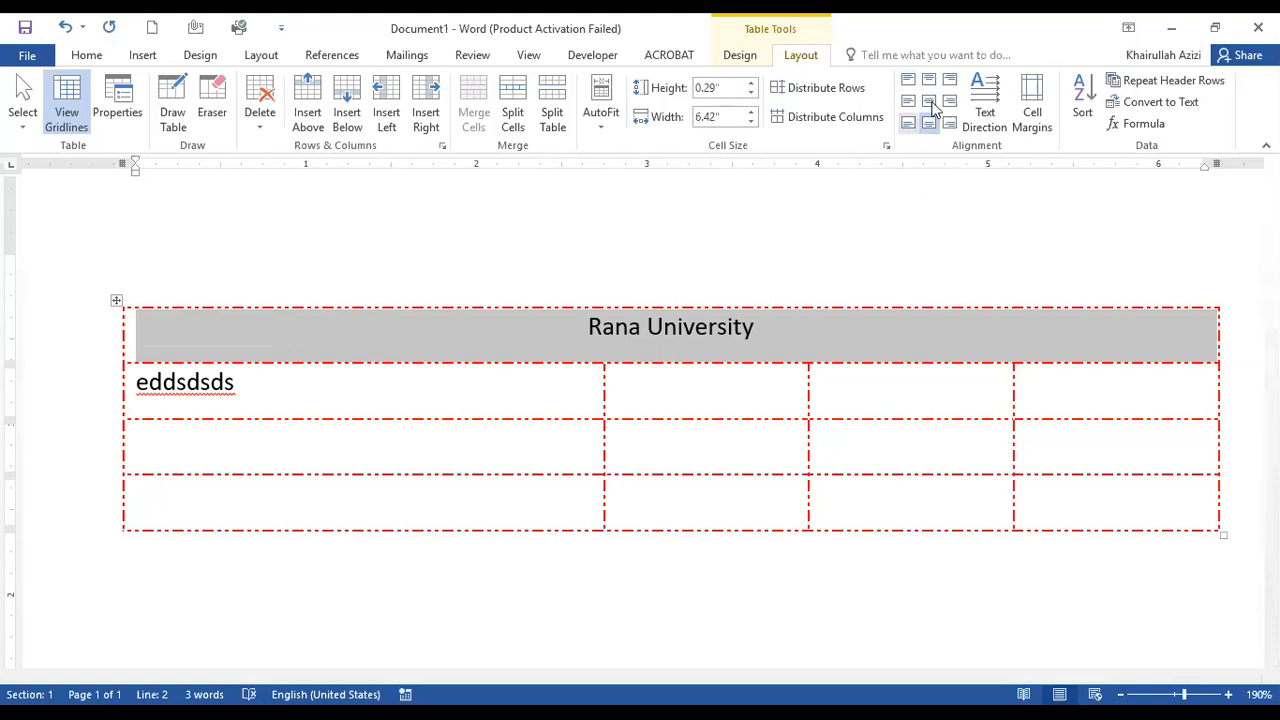
{"action": "left_click", "coordinate": [909, 123]}
{"action": "left_click", "coordinate": [951, 101]}
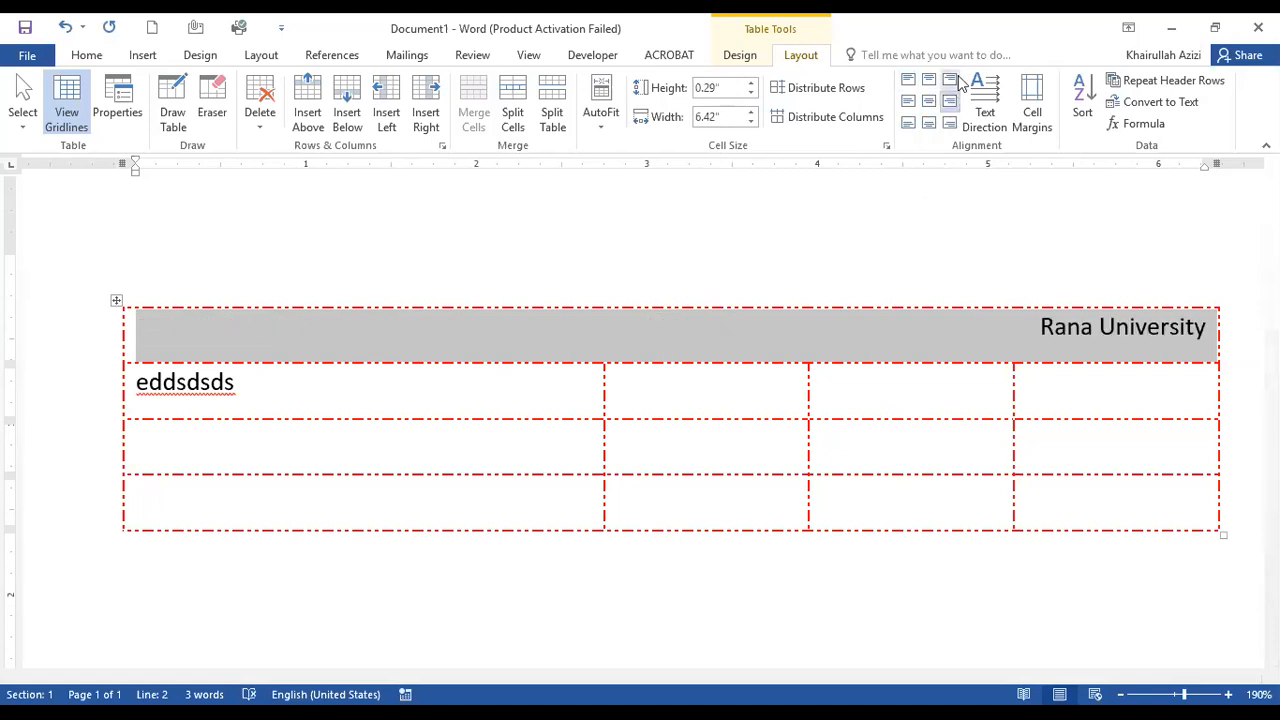
{"action": "left_click", "coordinate": [929, 80]}
{"action": "left_click", "coordinate": [909, 80]}
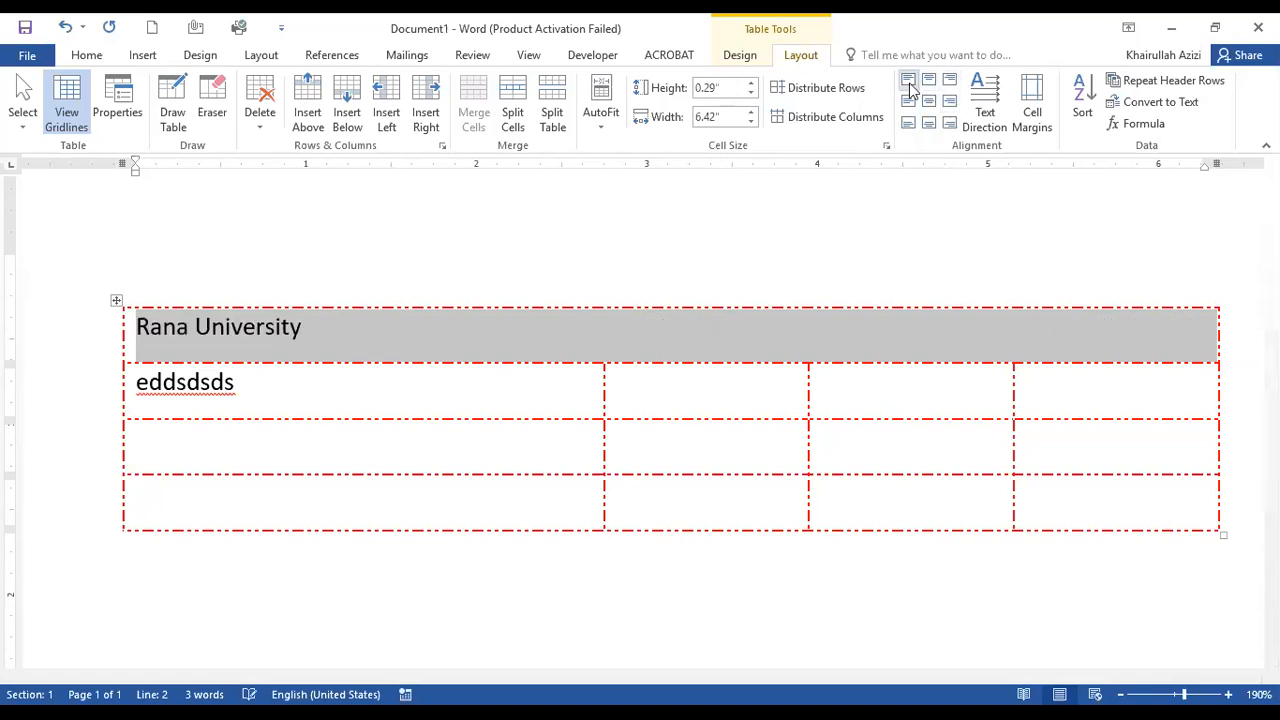
{"action": "left_click", "coordinate": [949, 123]}
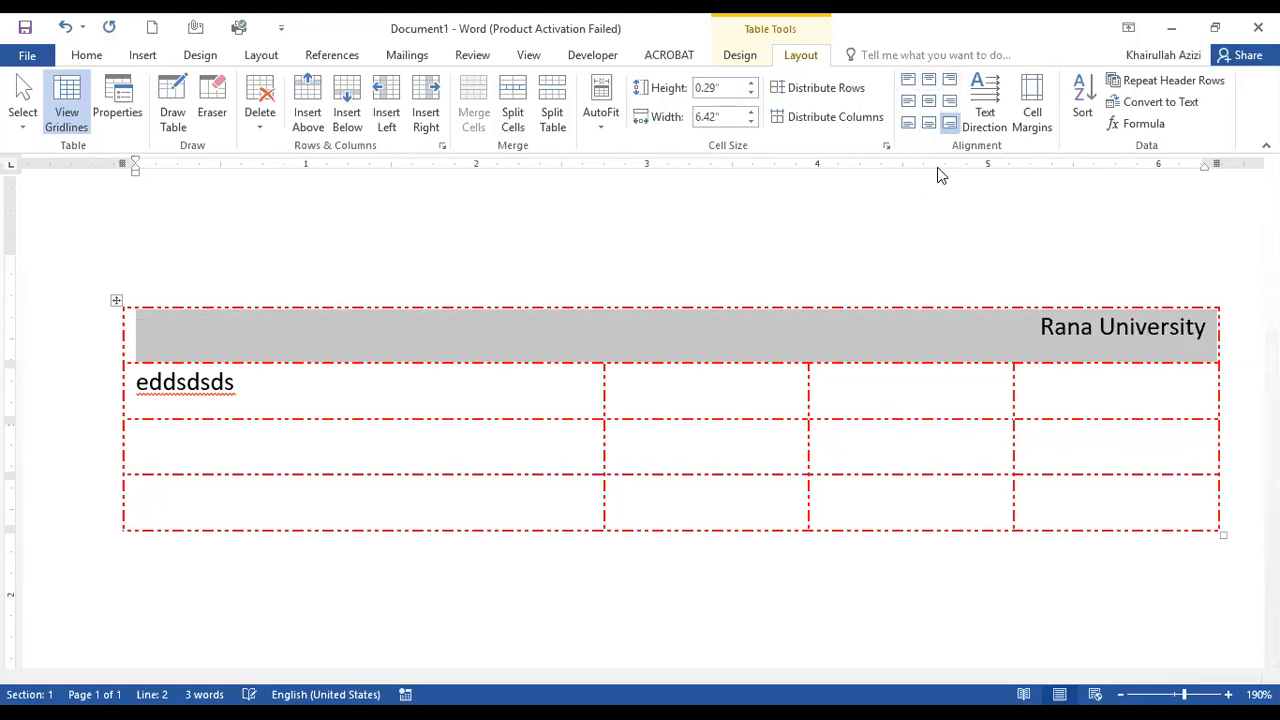
{"action": "left_click", "coordinate": [929, 101]}
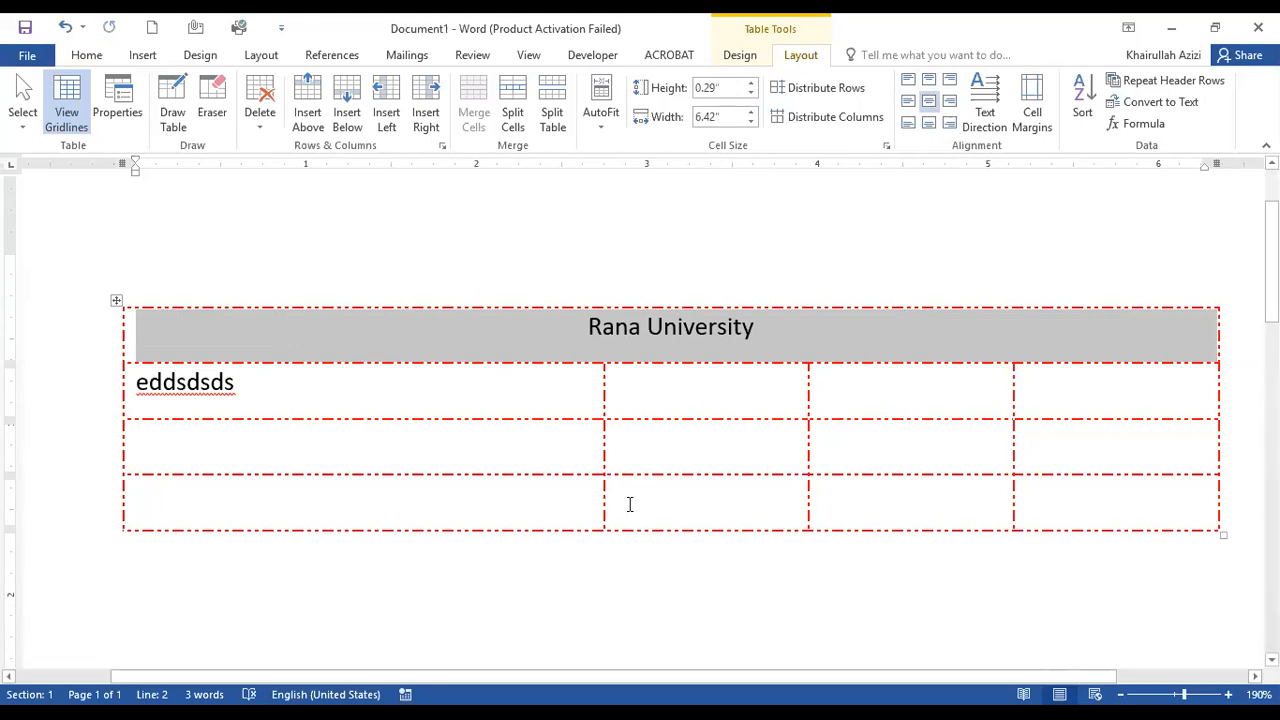
Split the third row's first cell into 2 columns and 2 rows, and place the cursor in its new lower cells.
{"action": "left_click", "coordinate": [291, 443]}
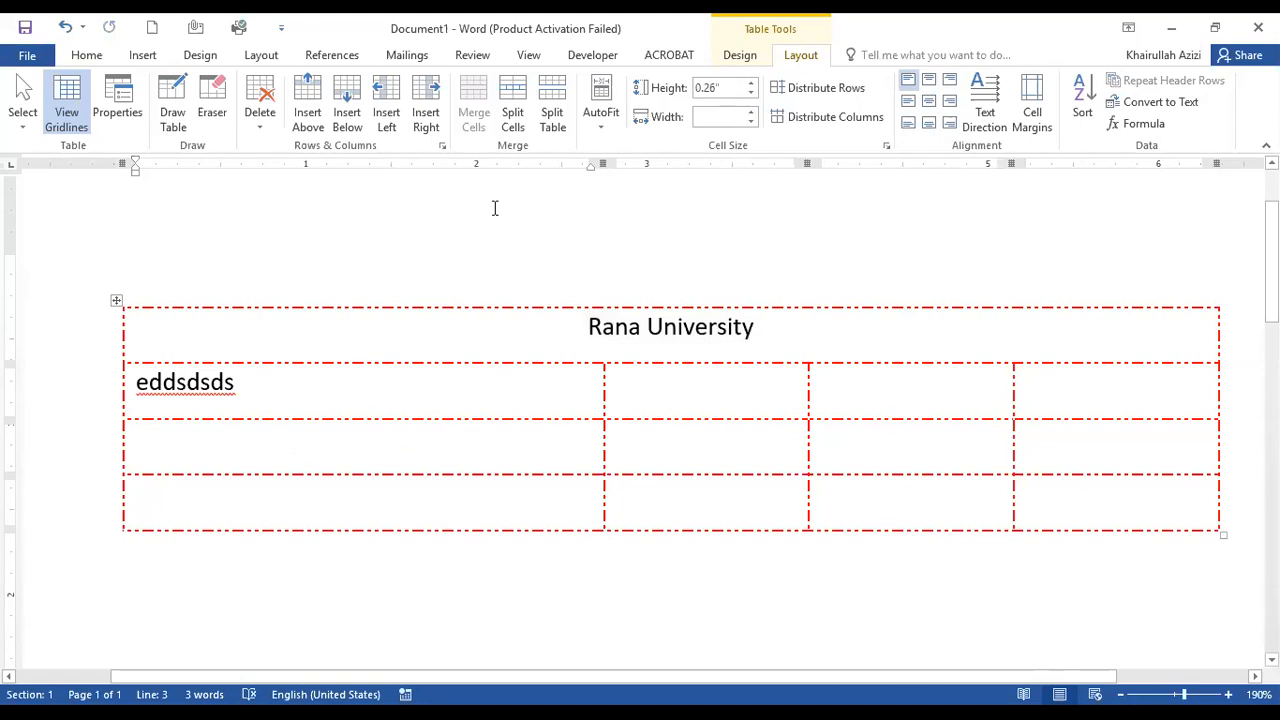
{"action": "left_click", "coordinate": [519, 131]}
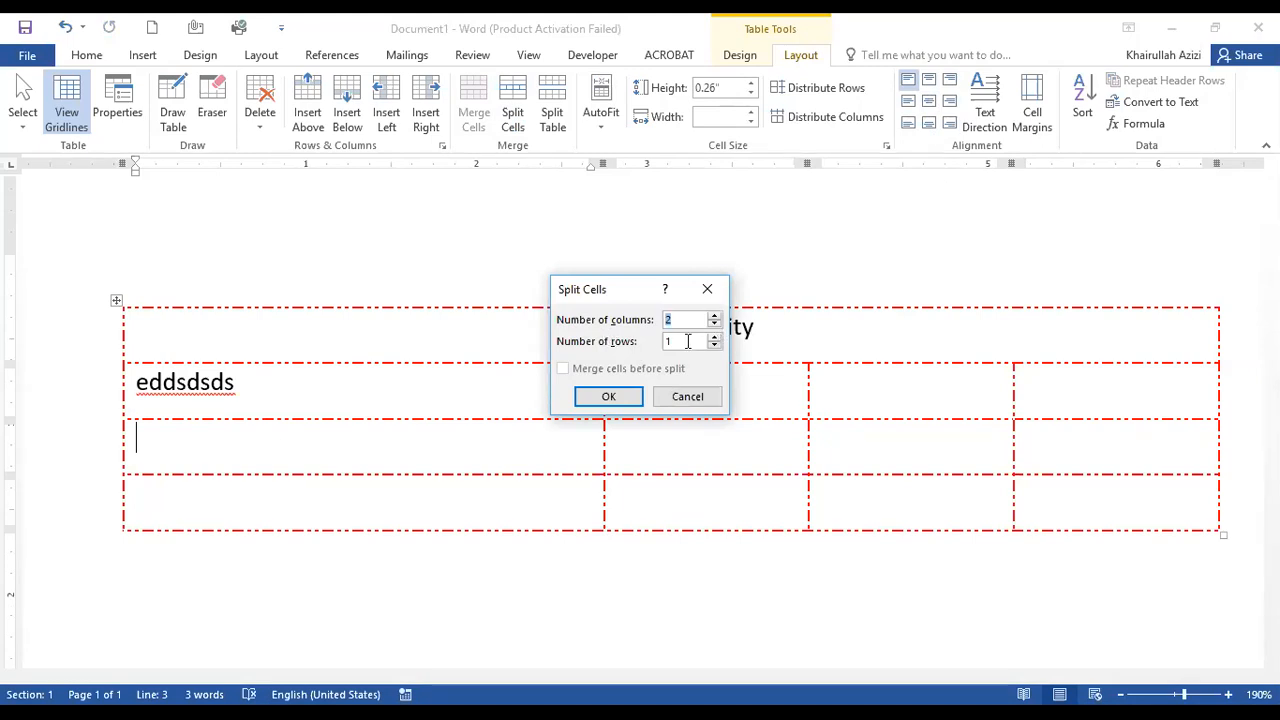
{"action": "left_click", "coordinate": [715, 337]}
{"action": "left_click", "coordinate": [622, 400]}
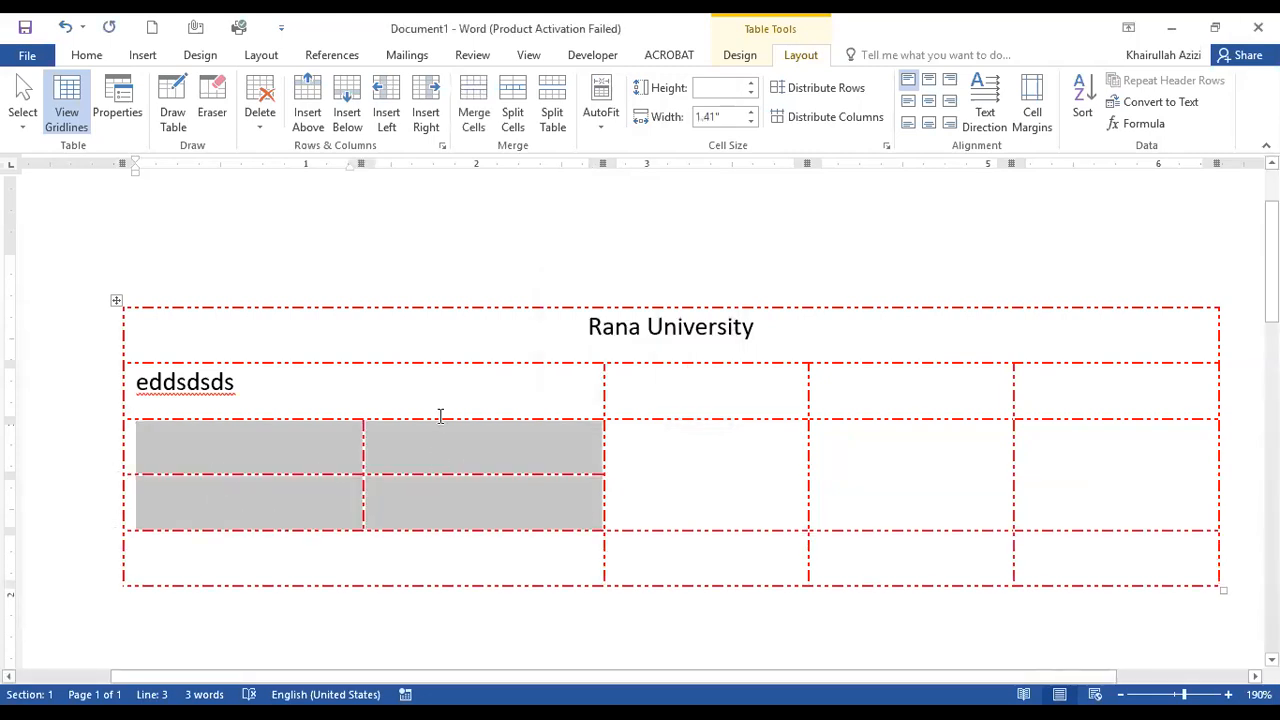
{"action": "left_click", "coordinate": [320, 503]}
{"action": "left_click", "coordinate": [494, 493]}
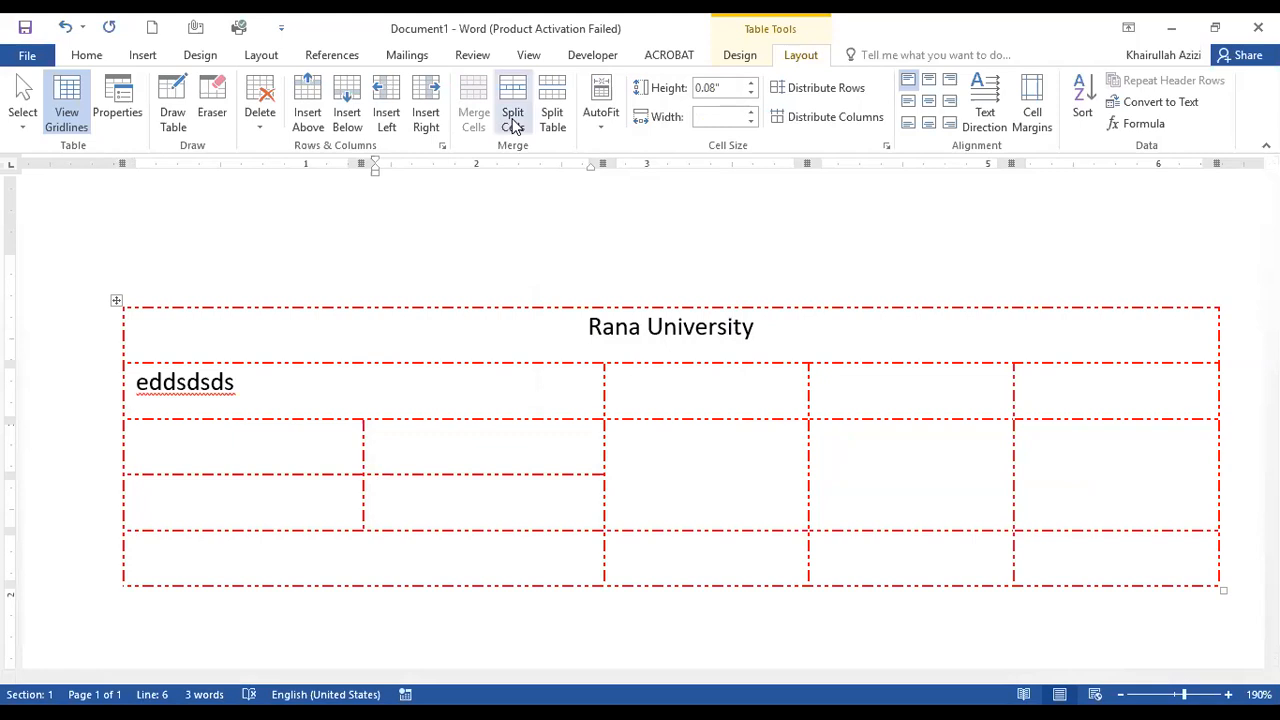
Split the third row's cell beside the four new cells into 2 columns and 1 row.
{"action": "left_click", "coordinate": [615, 440]}
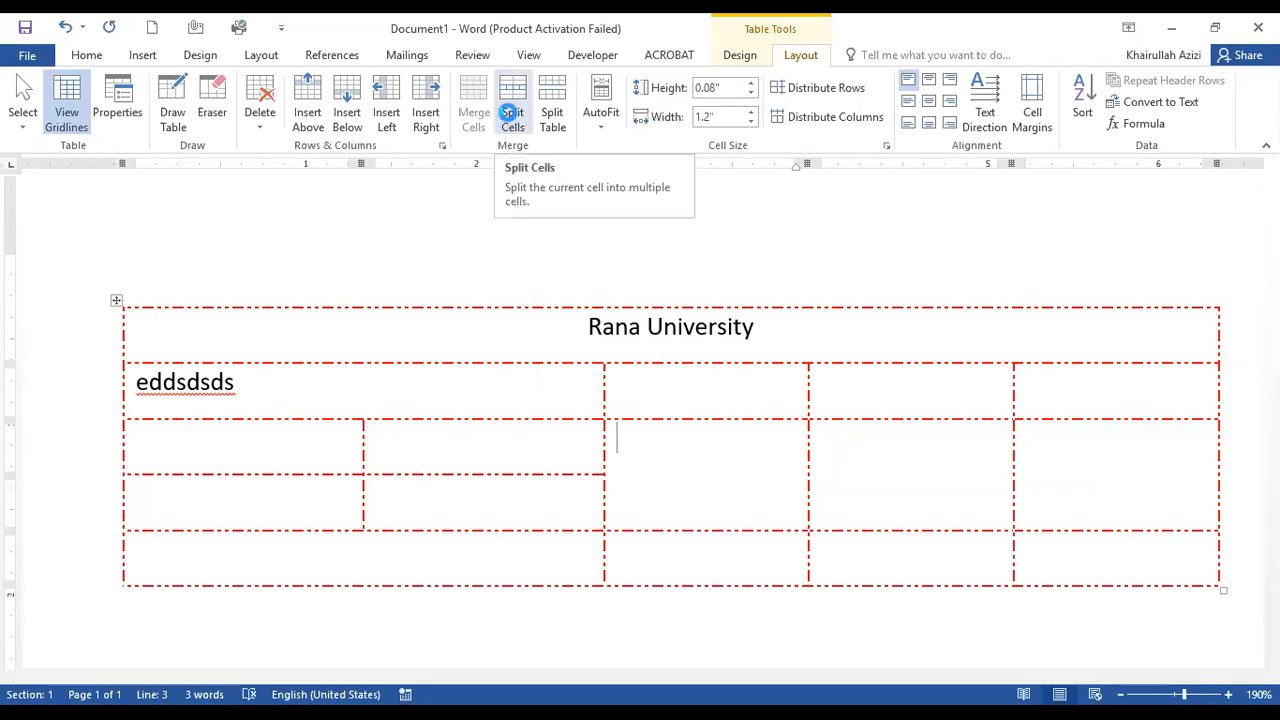
{"action": "left_click", "coordinate": [512, 118]}
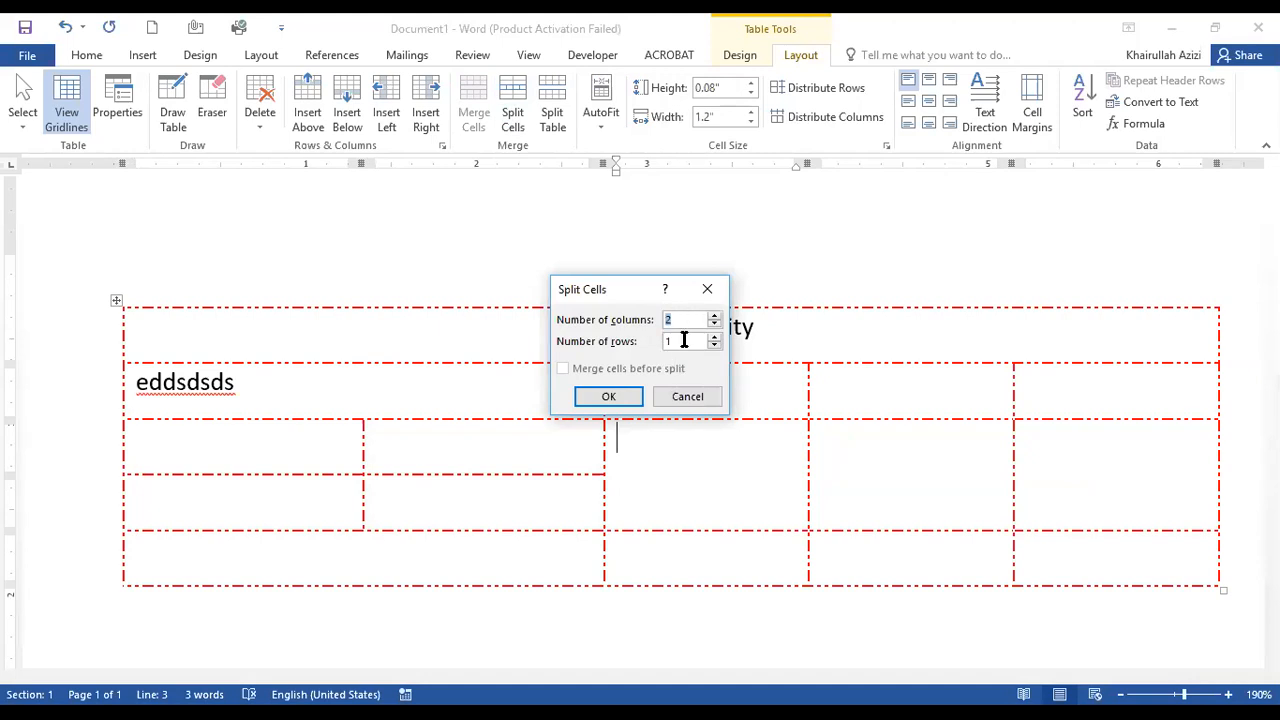
{"action": "left_click", "coordinate": [586, 408]}
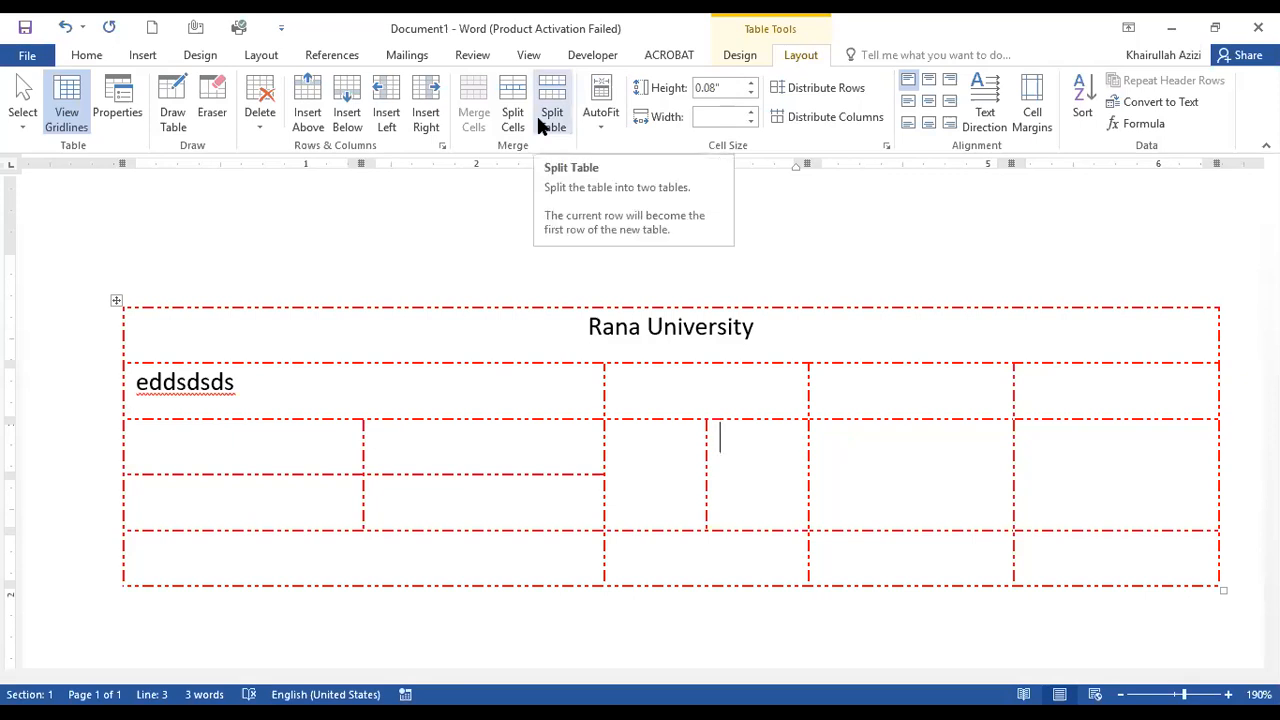
Review the table's AutoFit choices and the AutoFit behavior settings for inserting a new table, without inserting one.
{"action": "left_click", "coordinate": [601, 125]}
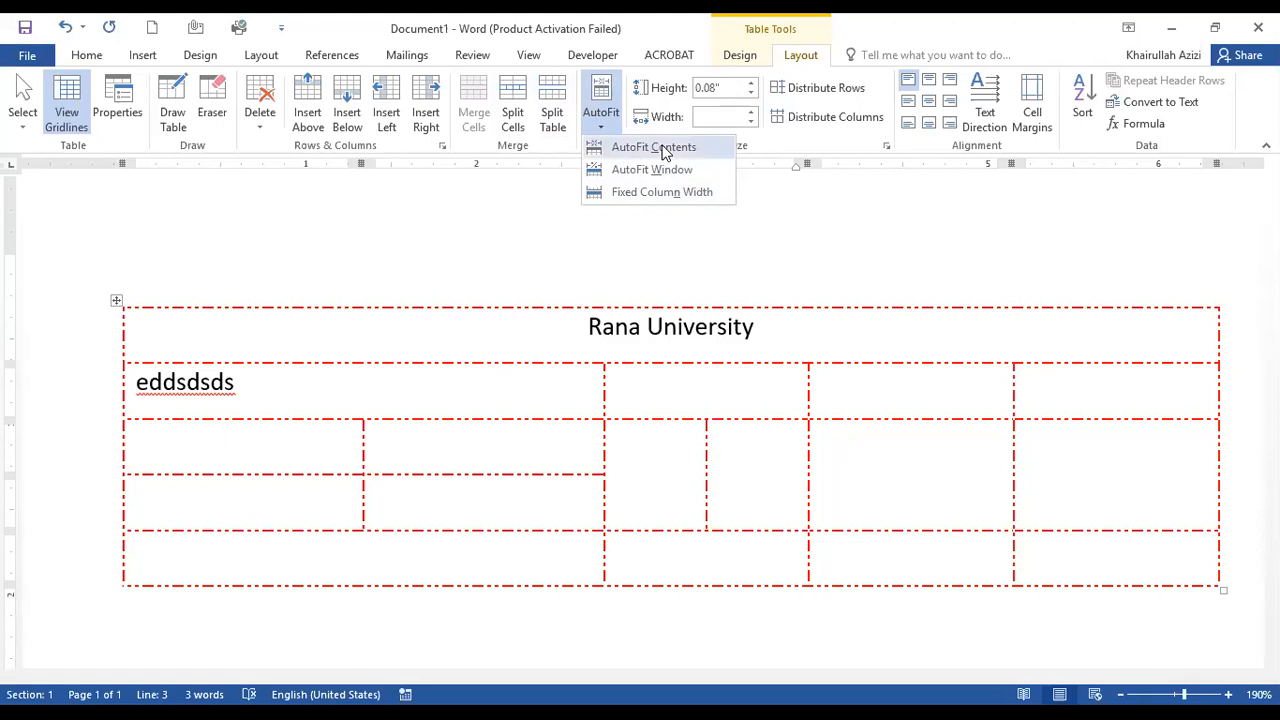
{"action": "left_click", "coordinate": [142, 58]}
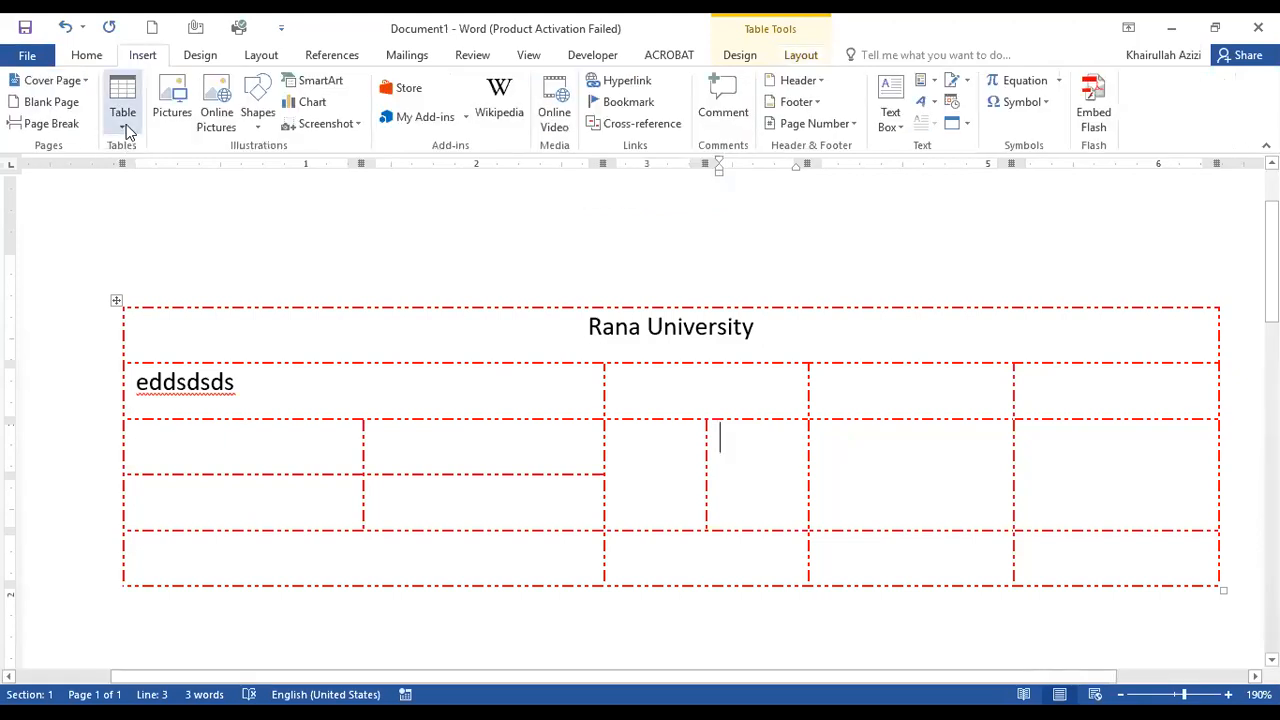
{"action": "left_click", "coordinate": [126, 124]}
{"action": "left_click", "coordinate": [165, 316]}
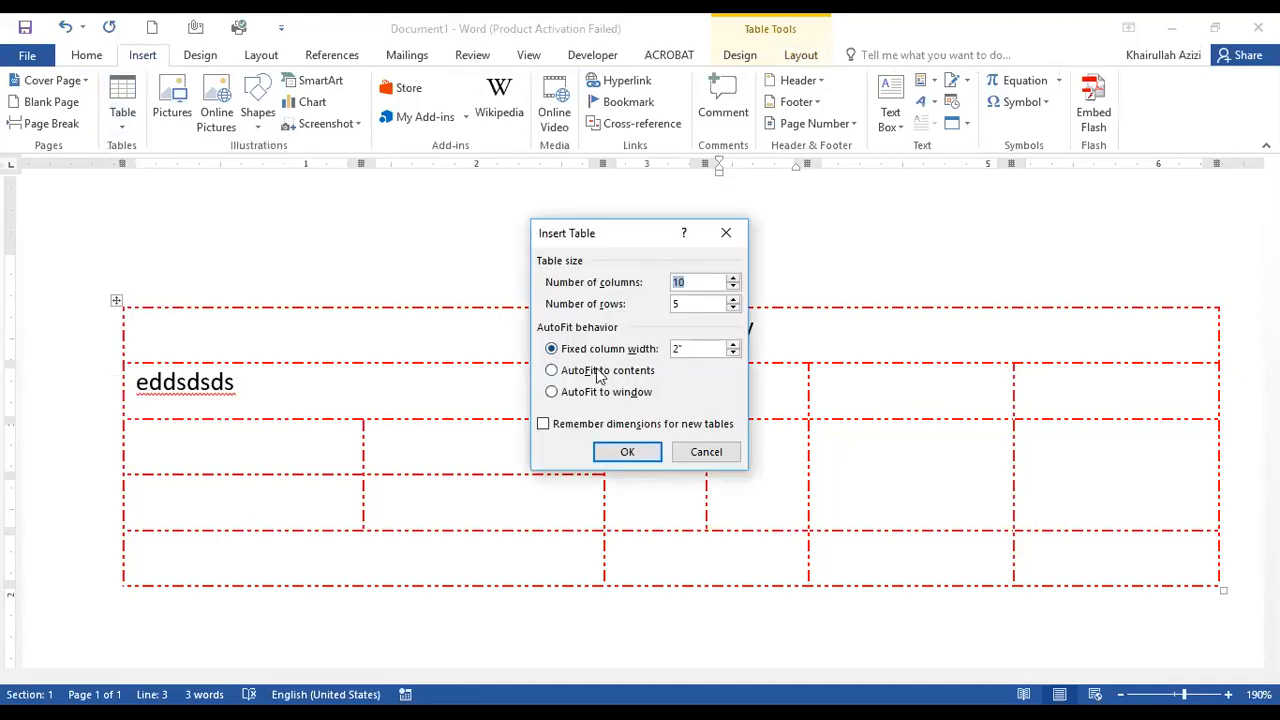
{"action": "left_click", "coordinate": [711, 457]}
{"action": "left_click", "coordinate": [800, 55]}
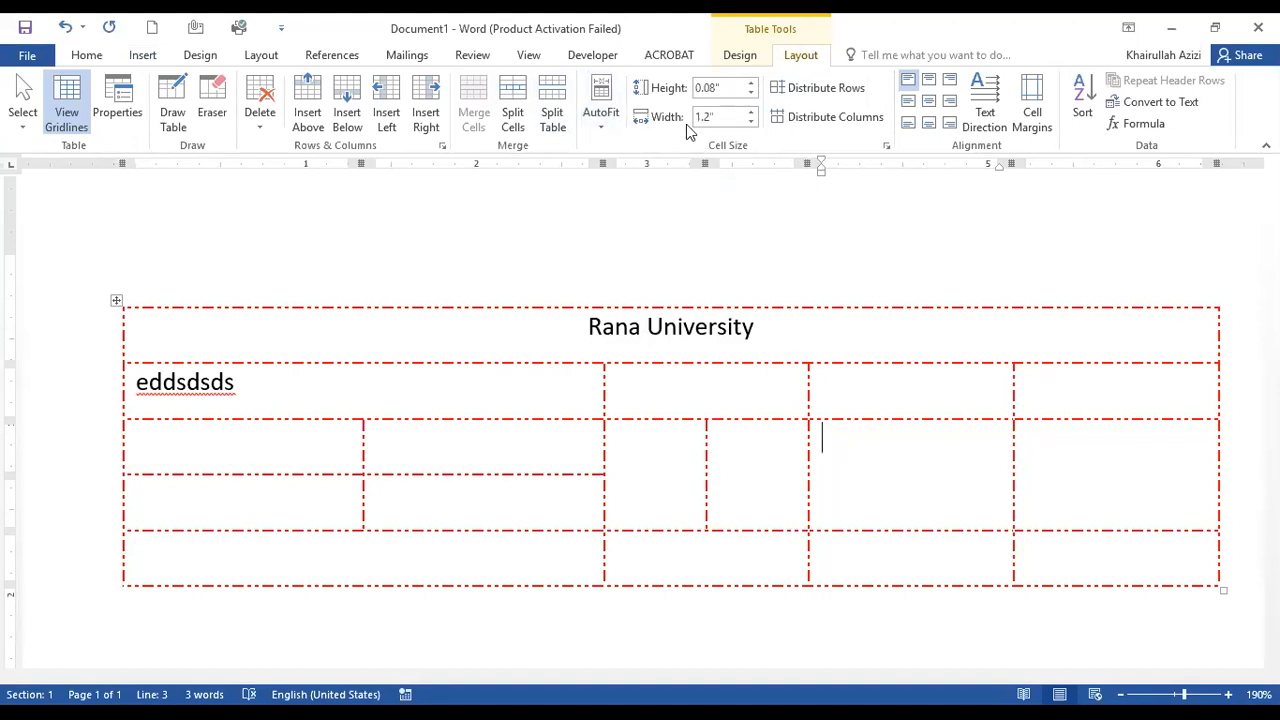
Raise the third row's height to 0.7", and lower it to 0.3".
{"action": "left_click", "coordinate": [754, 86]}
{"action": "left_click", "coordinate": [754, 86]}
{"action": "left_click", "coordinate": [754, 86]}
{"action": "left_click", "coordinate": [754, 86]}
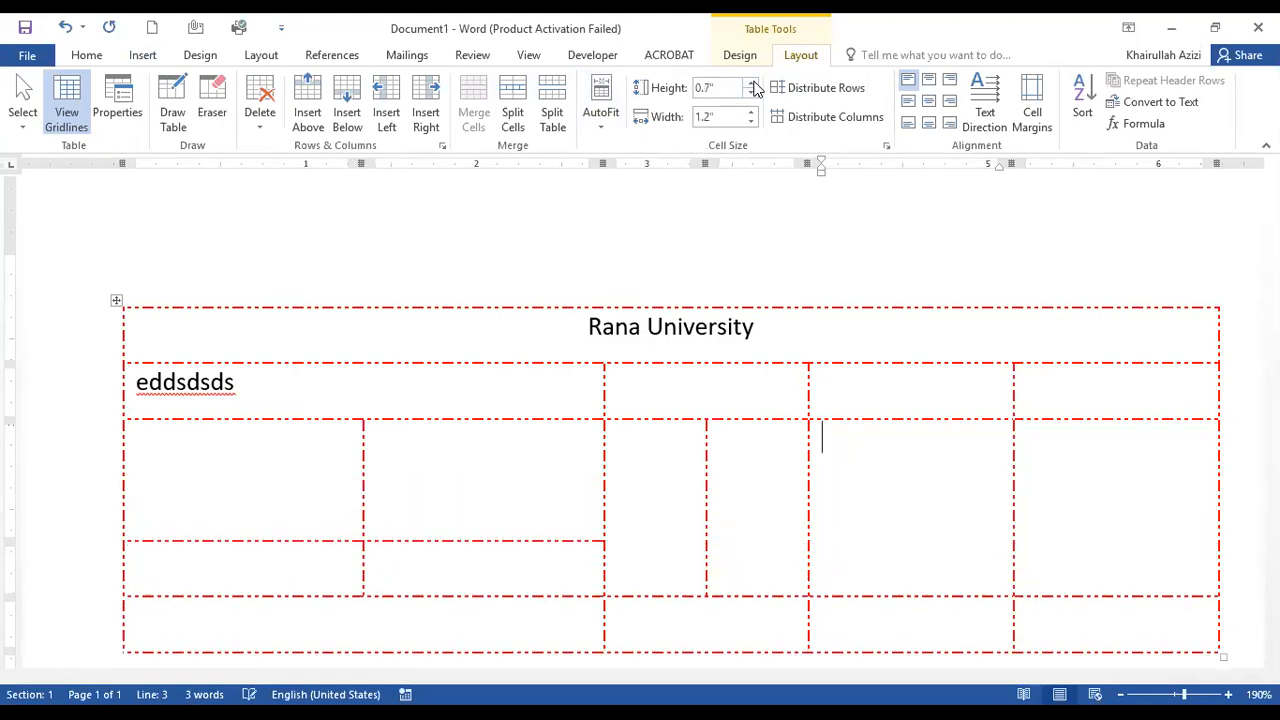
{"action": "left_click", "coordinate": [754, 95]}
{"action": "left_click", "coordinate": [754, 95]}
{"action": "left_click", "coordinate": [754, 95]}
{"action": "left_click", "coordinate": [754, 95]}
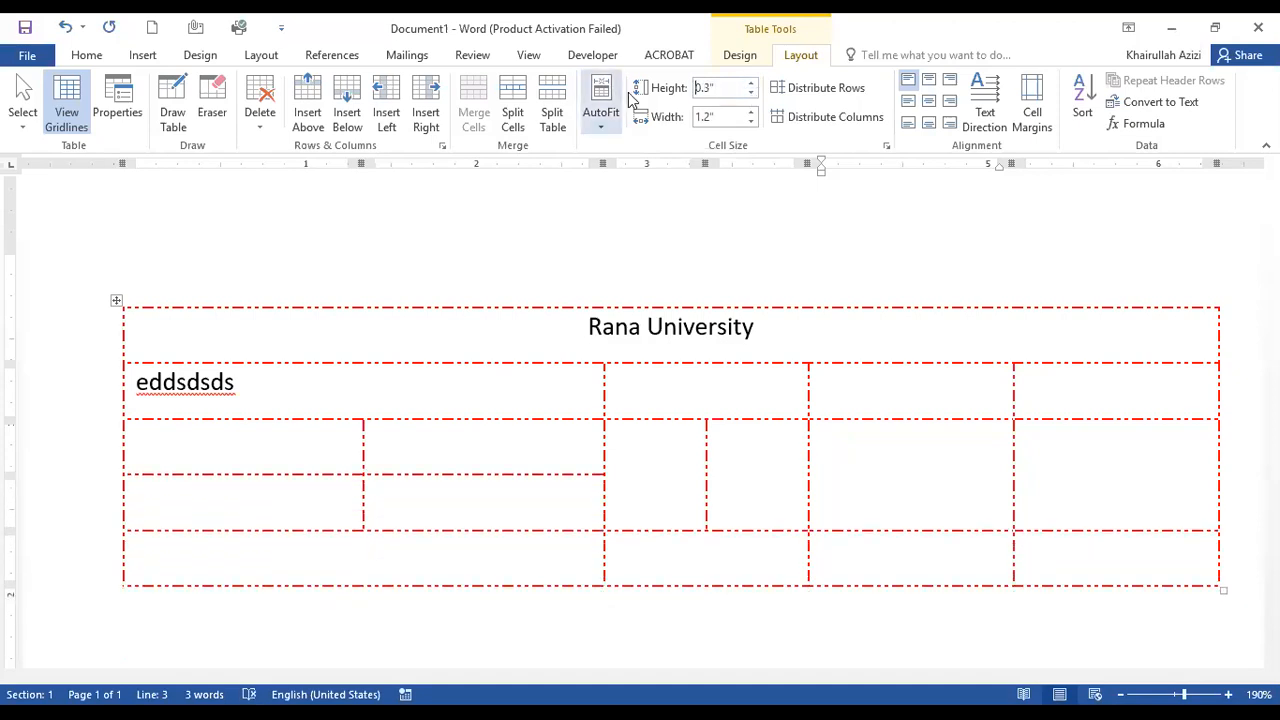
Set the third row's height to 1".
{"action": "left_click_drag", "start_coordinate": [694, 88], "coordinate": [706, 90]}
{"action": "type", "text": "1"}
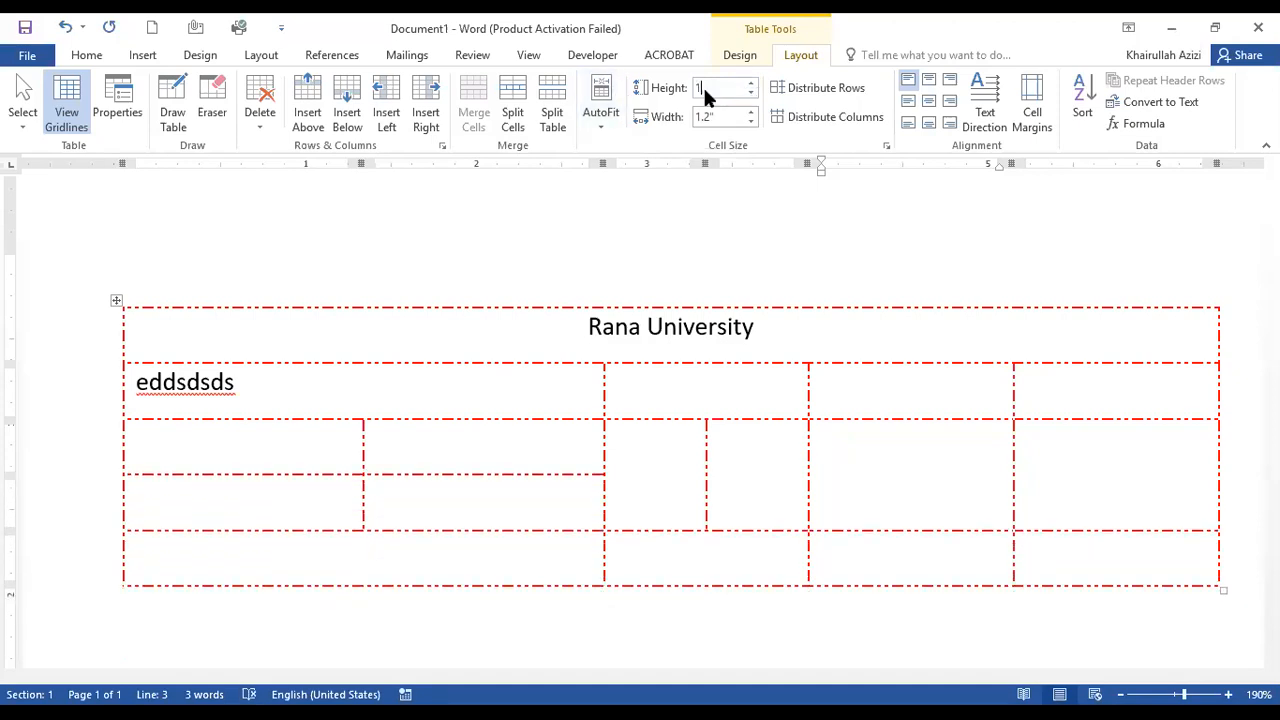
{"action": "key", "text": "Return"}
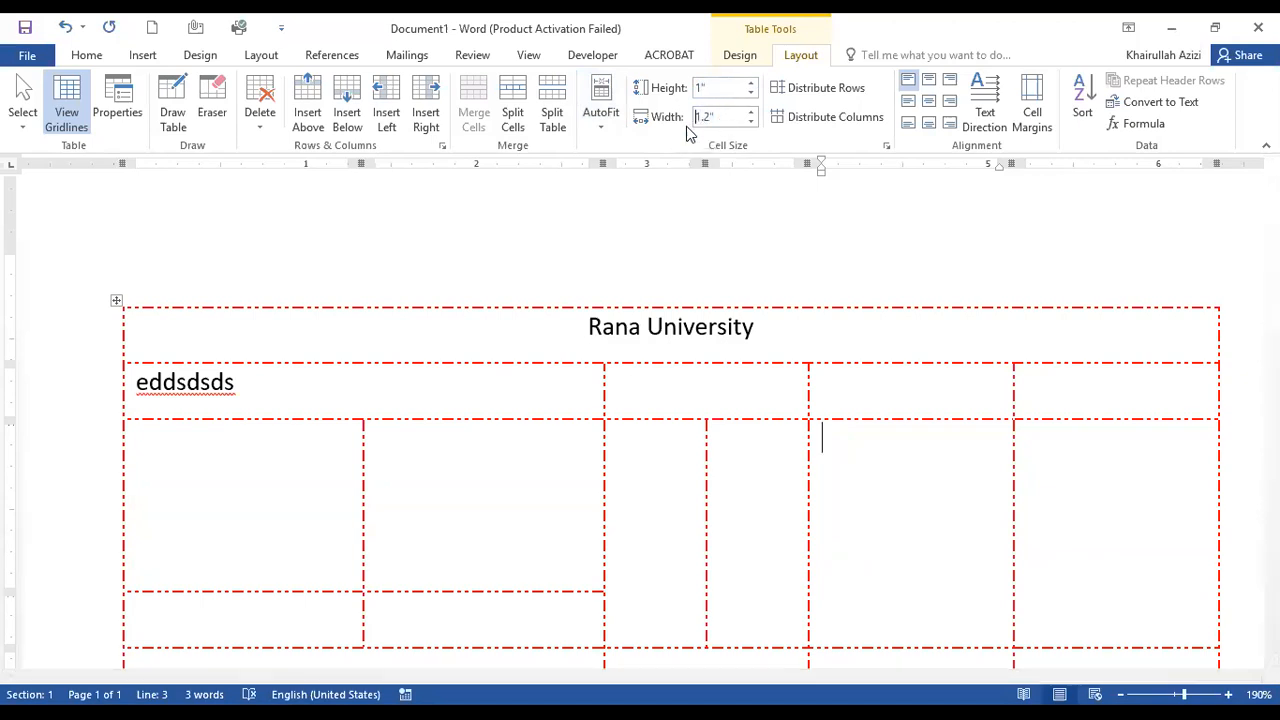
Set the width of the third row's second-to-last cell to 1", and increase it back to 1.2".
{"action": "left_click_drag", "start_coordinate": [718, 117], "coordinate": [685, 108]}
{"action": "type", "text": "1"}
{"action": "key", "text": "Return"}
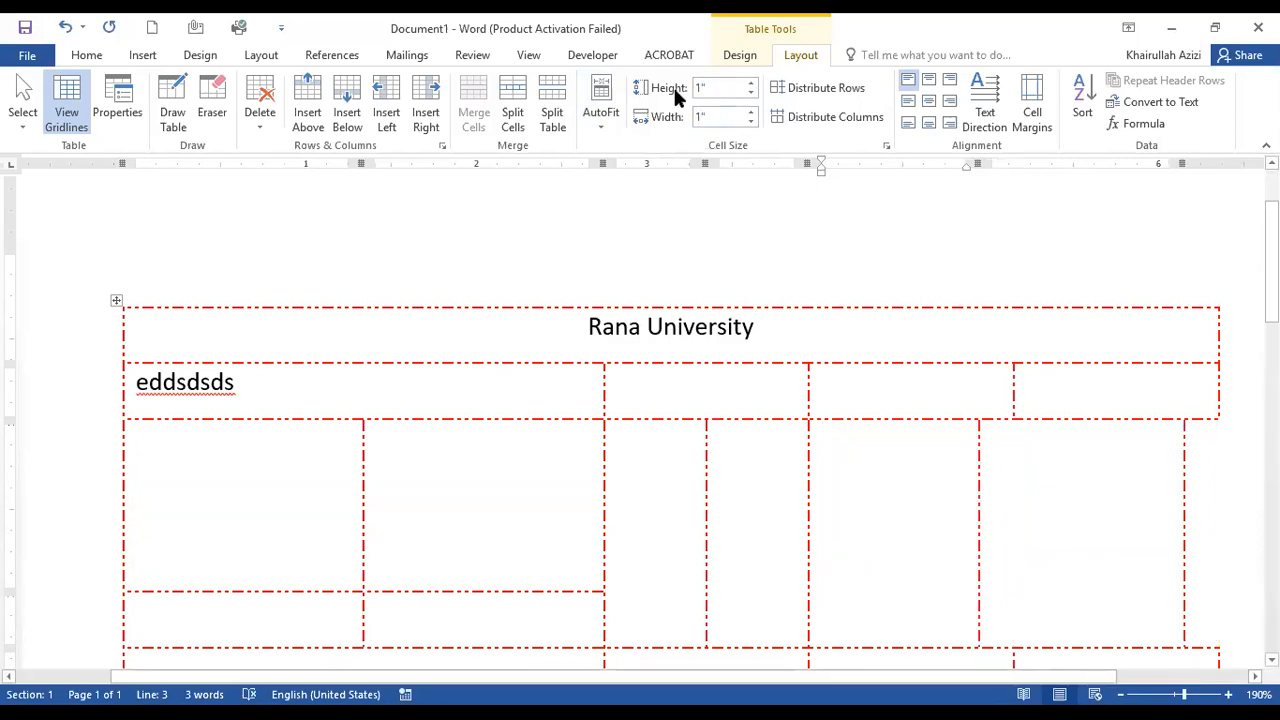
{"action": "left_click", "coordinate": [752, 112]}
{"action": "left_click", "coordinate": [752, 112]}
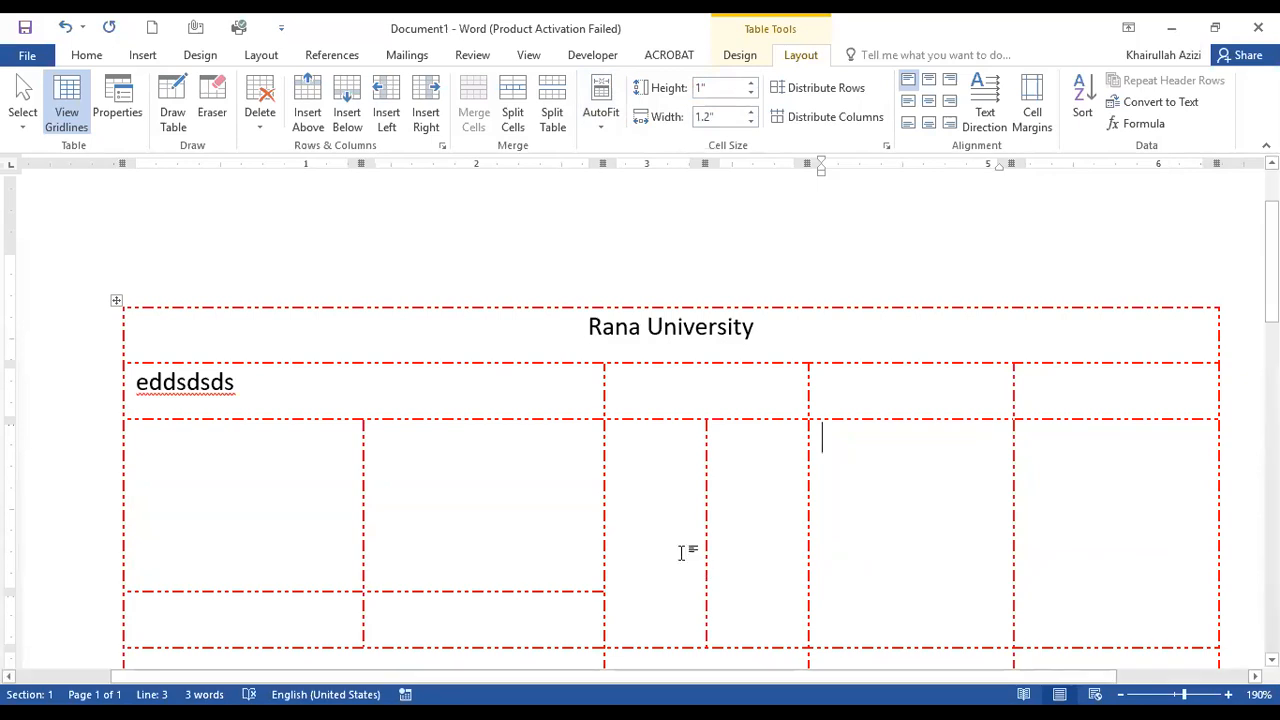
Insert a 6x6 table on a new line below the red-bordered table.
{"action": "scroll", "coordinate": [672, 536], "scroll_direction": "down", "scroll_amount": 3}
{"action": "scroll", "coordinate": [672, 536], "scroll_direction": "up", "scroll_amount": 3}
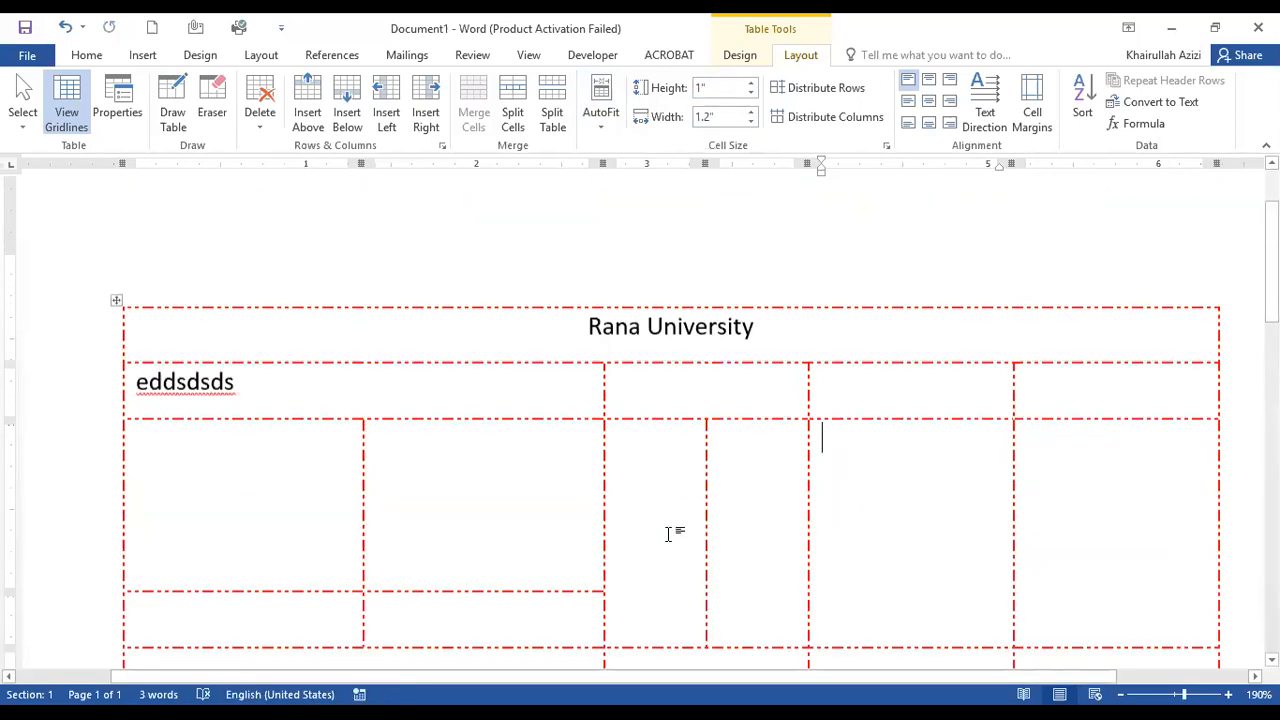
{"action": "scroll", "coordinate": [519, 525], "scroll_direction": "down", "scroll_amount": 3}
{"action": "left_click", "coordinate": [493, 404]}
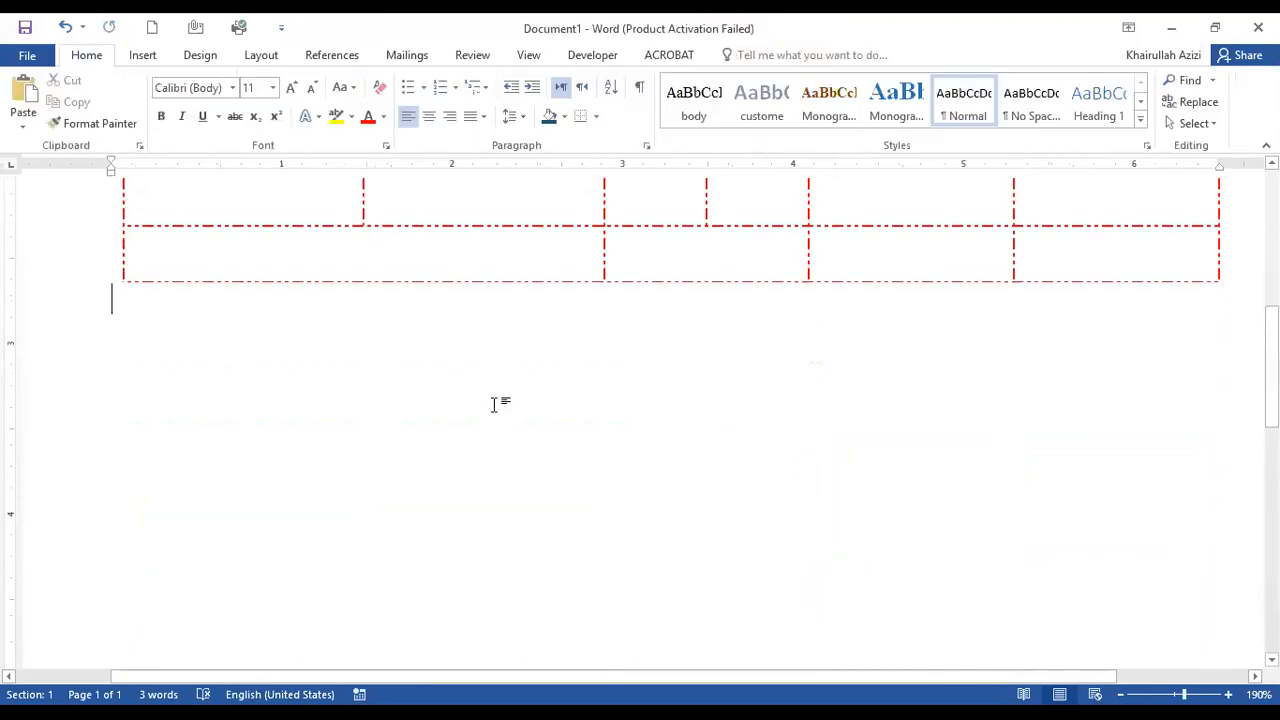
{"action": "left_click", "coordinate": [494, 345]}
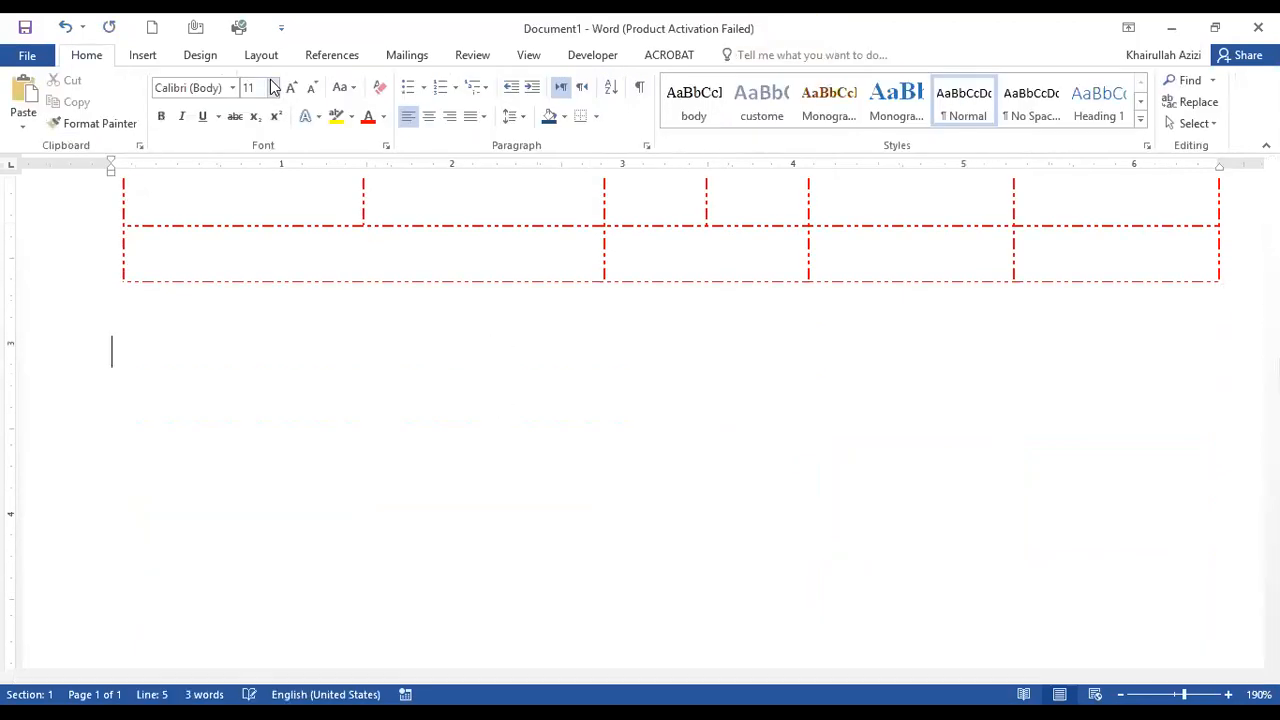
{"action": "left_click", "coordinate": [145, 58]}
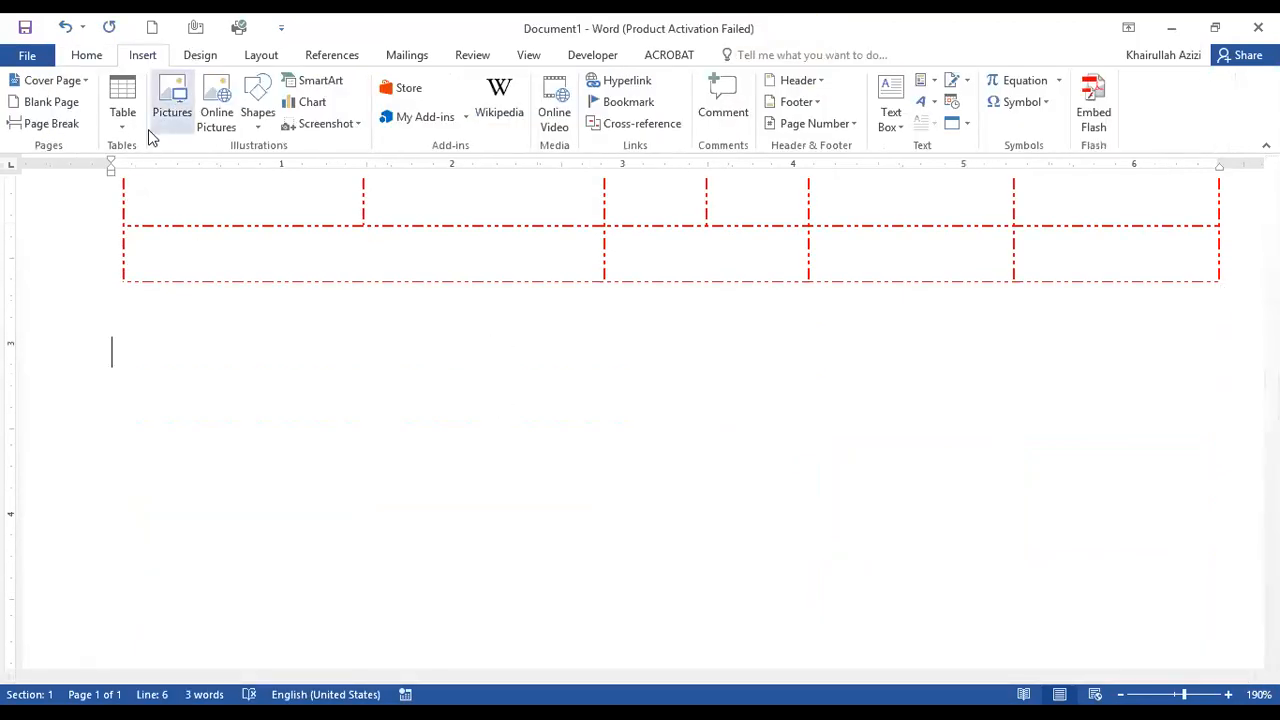
{"action": "left_click", "coordinate": [121, 128]}
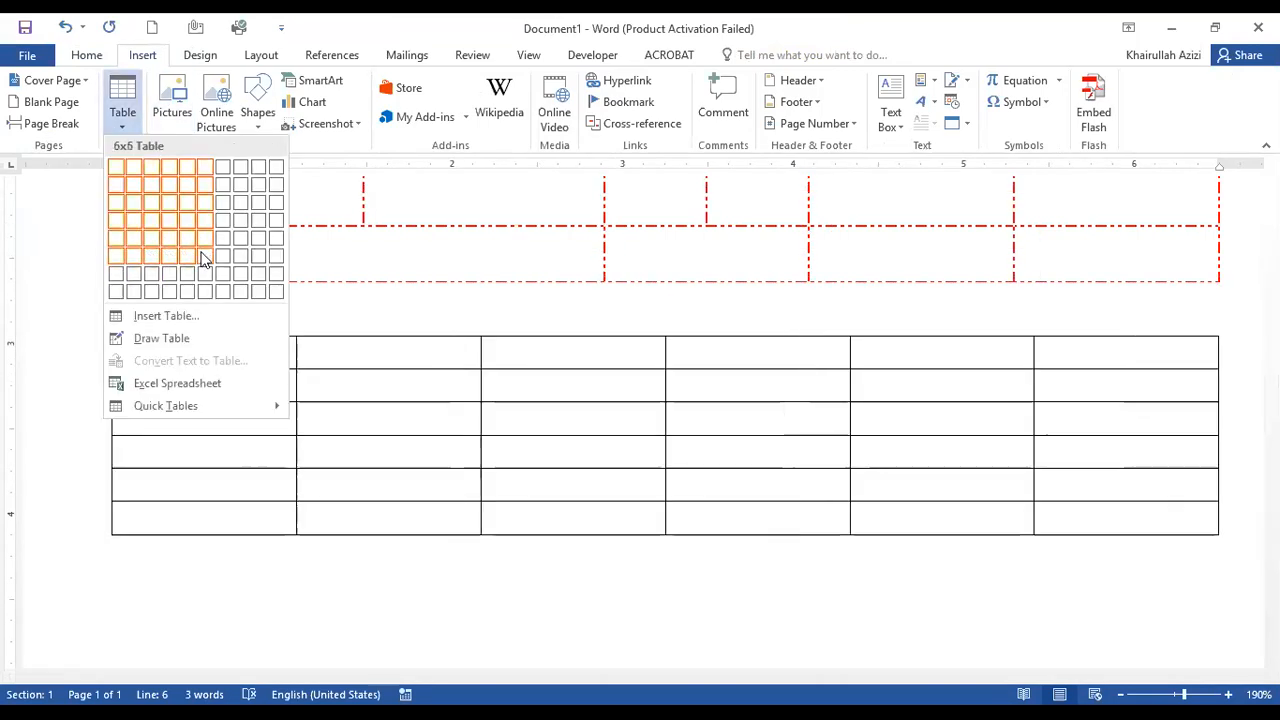
{"action": "left_click", "coordinate": [203, 258]}
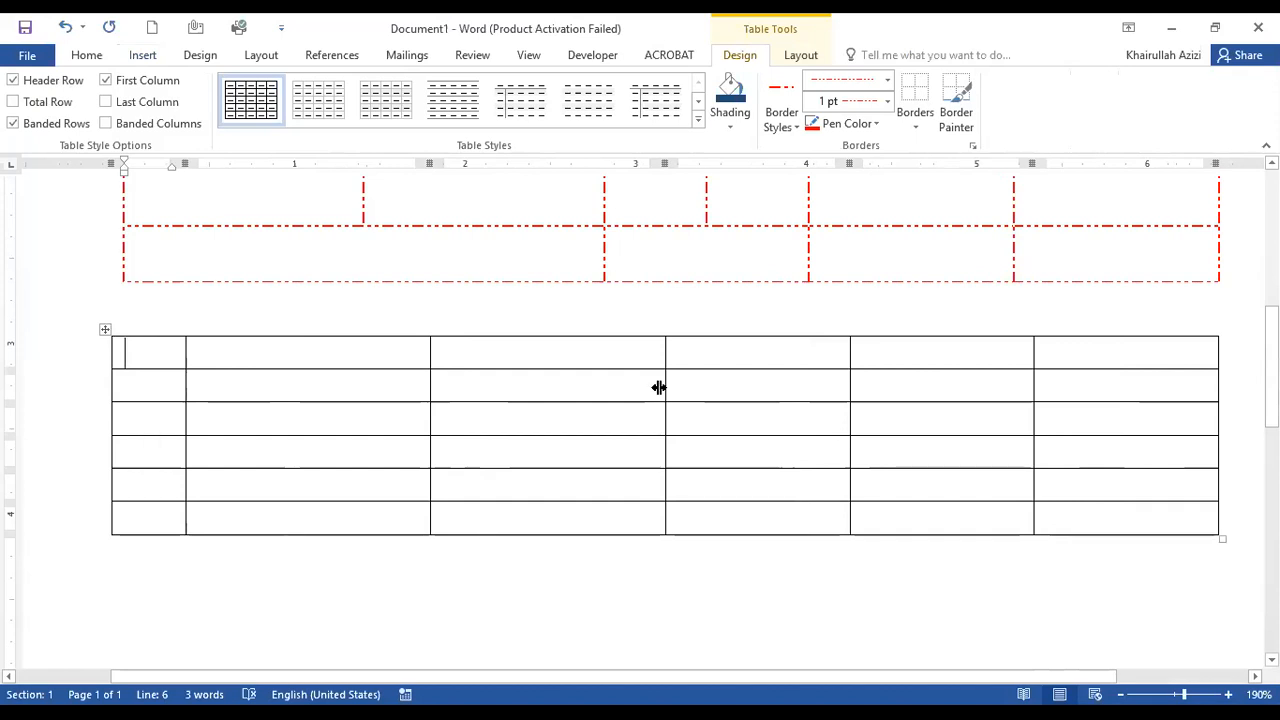
Make the new table's columns uneven by narrowing the third column and moving the fourth column's right border leftward.
{"action": "left_click_drag", "start_coordinate": [659, 387], "coordinate": [484, 387]}
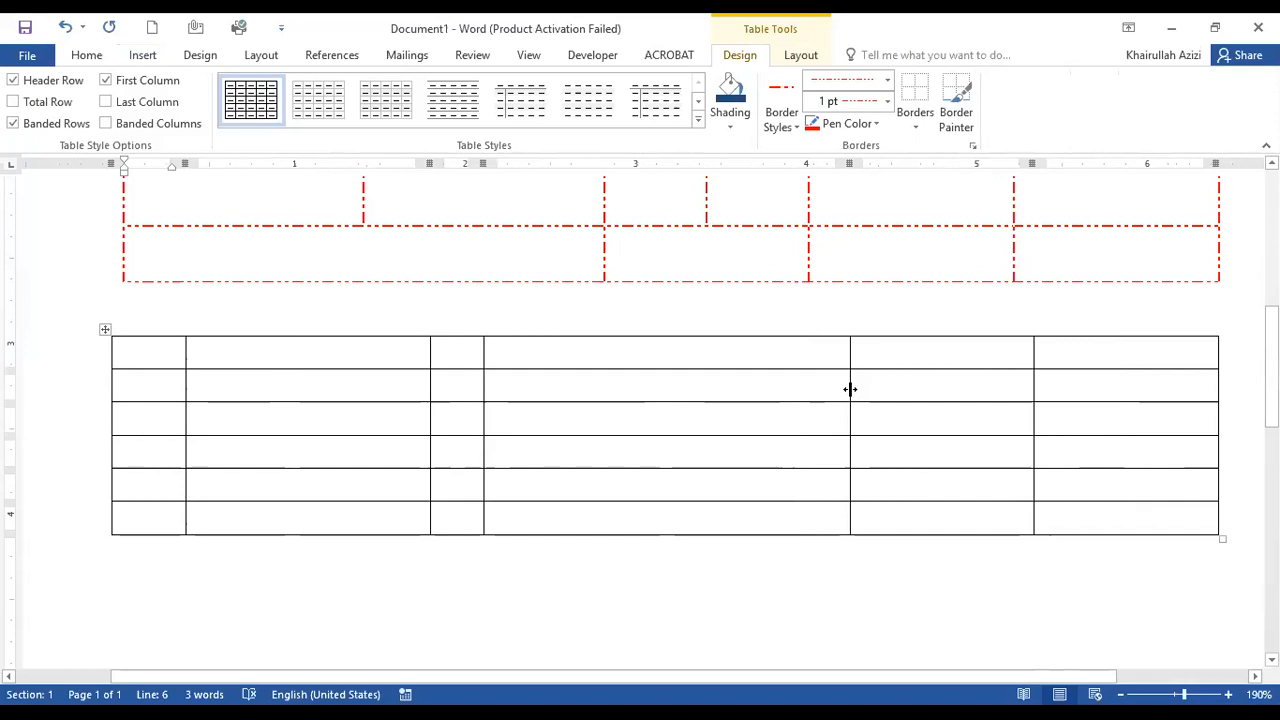
{"action": "left_click_drag", "start_coordinate": [850, 389], "coordinate": [676, 389]}
{"action": "left_click", "coordinate": [1036, 388]}
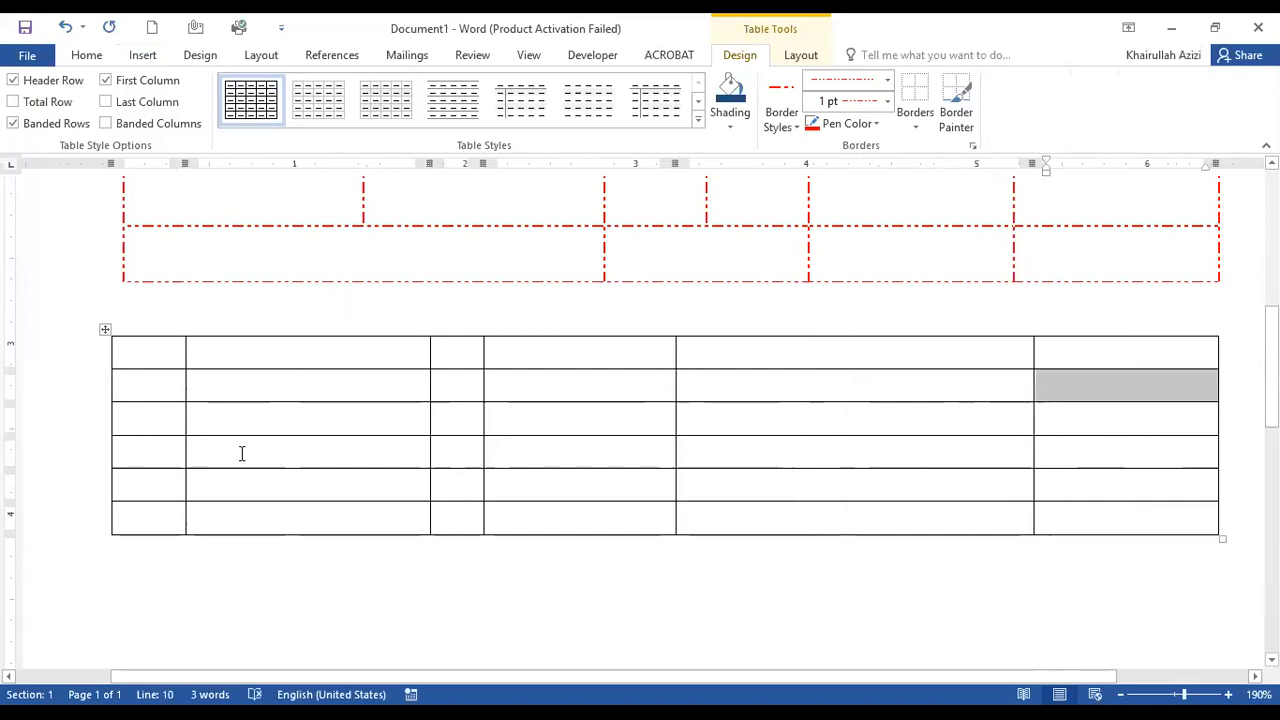
Distribute all columns of the new 6x6 table evenly so they share the same width.
{"action": "left_click", "coordinate": [105, 330]}
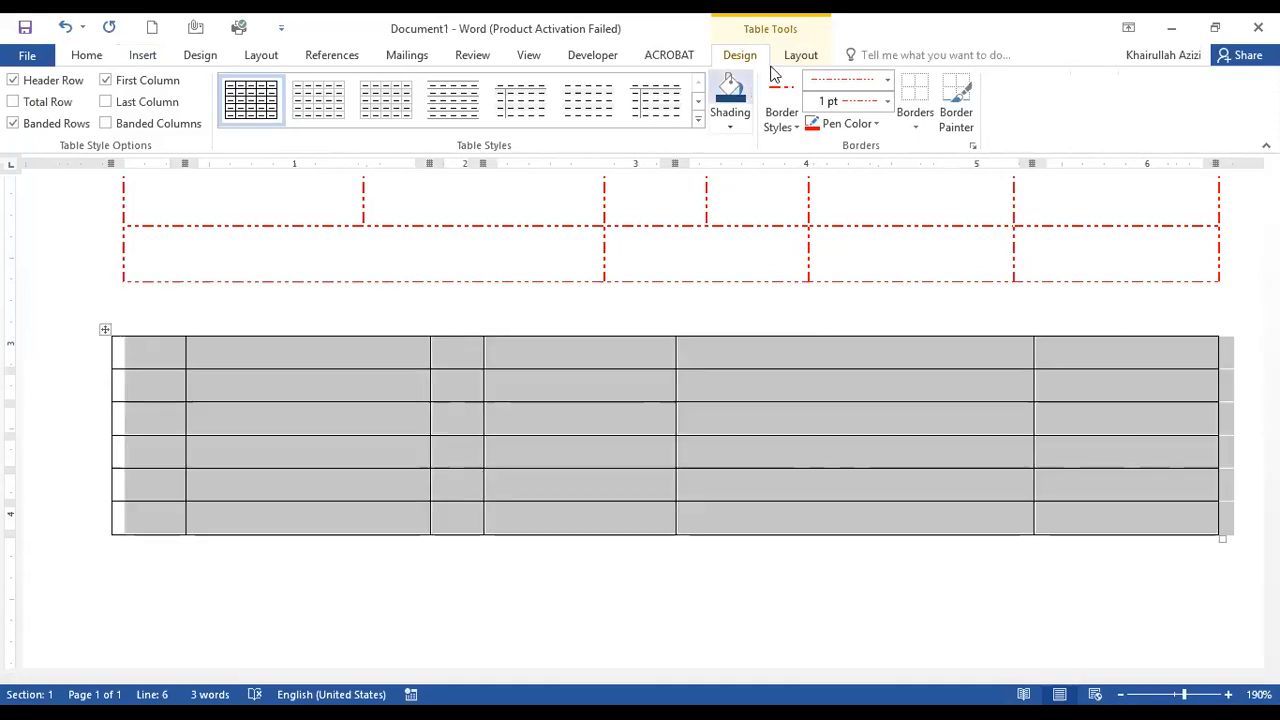
{"action": "left_click", "coordinate": [797, 55]}
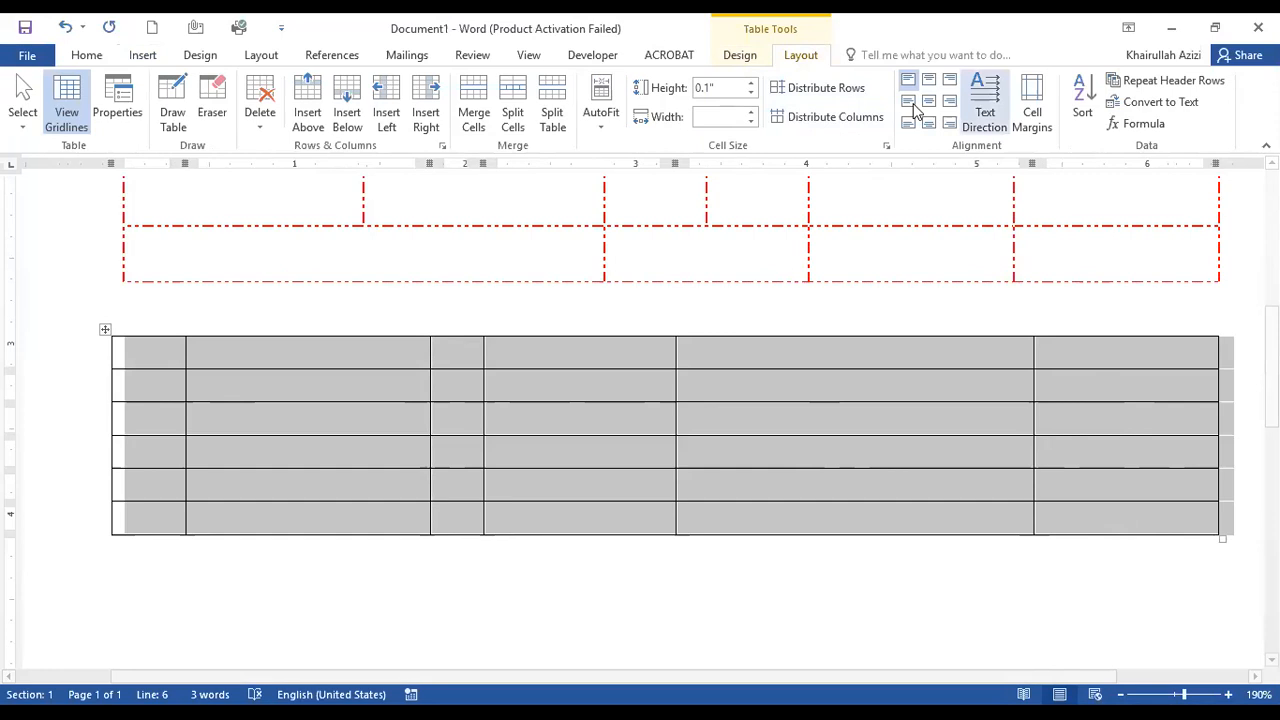
{"action": "left_click", "coordinate": [822, 121]}
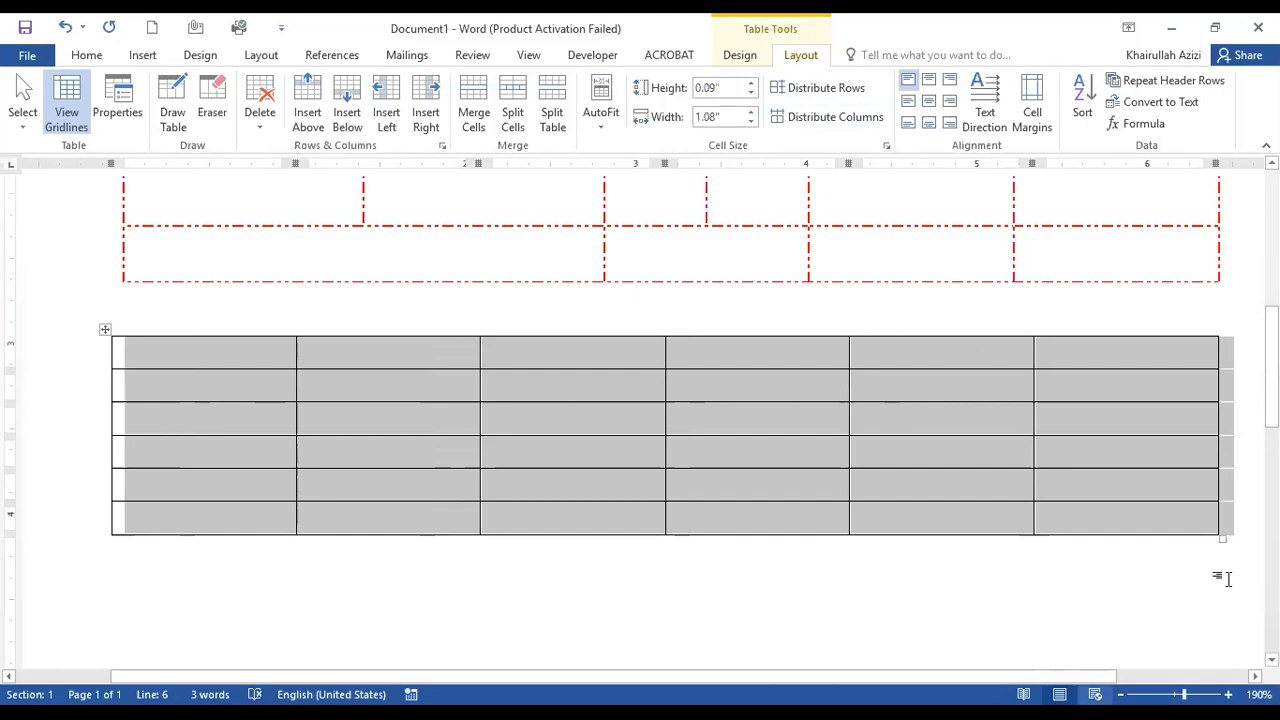
{"action": "left_click", "coordinate": [515, 405]}
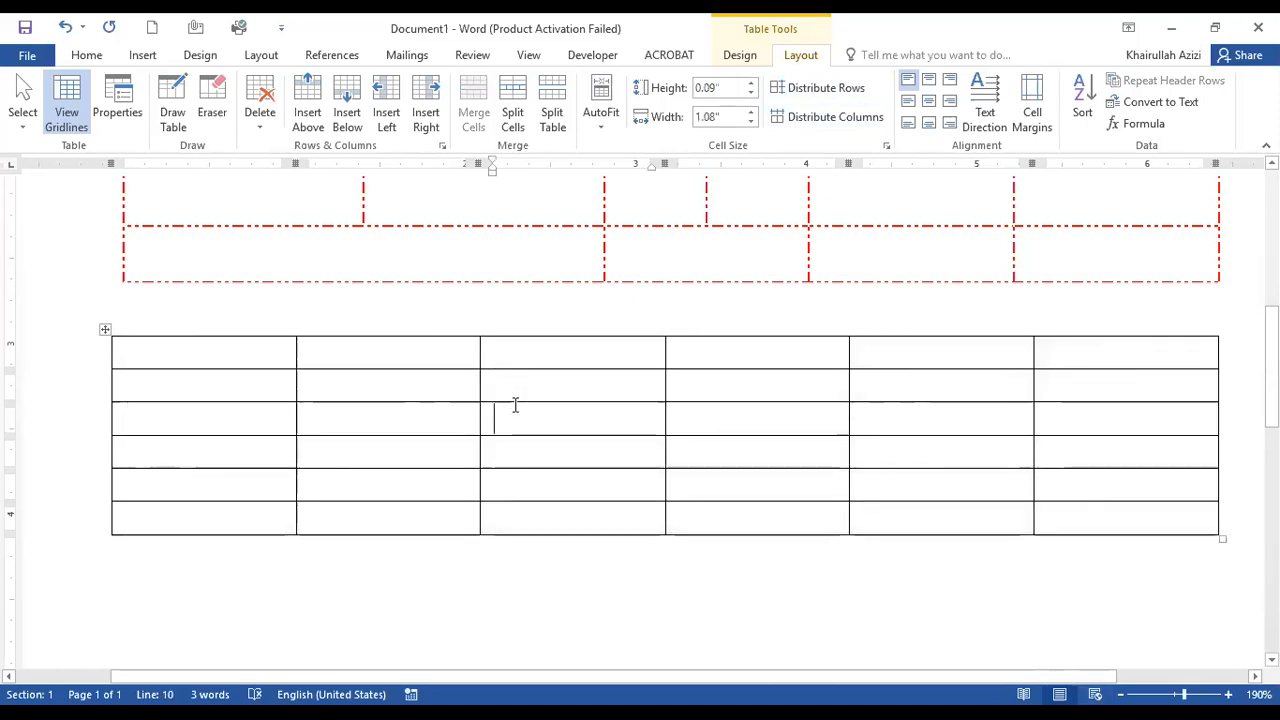
Make the new table's row heights uneven by moving row borders downward, and distribute all its rows evenly.
{"action": "left_click_drag", "start_coordinate": [515, 401], "coordinate": [500, 621]}
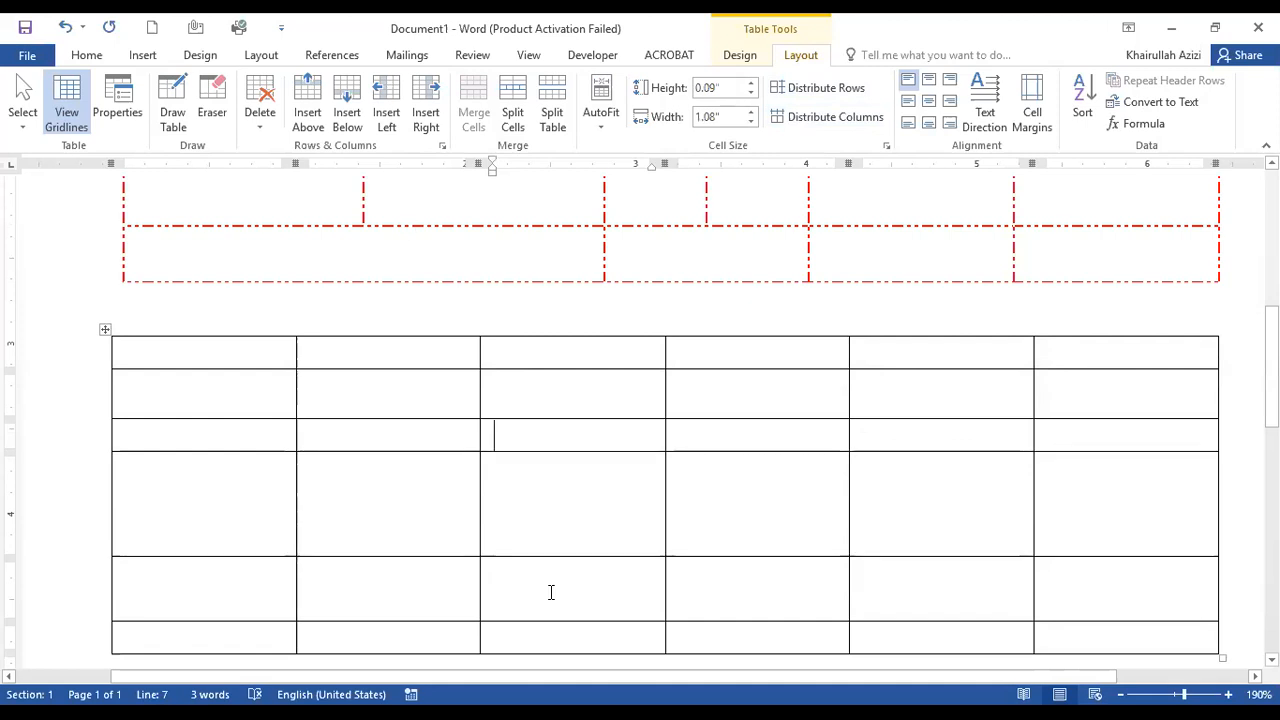
{"action": "left_click", "coordinate": [106, 330]}
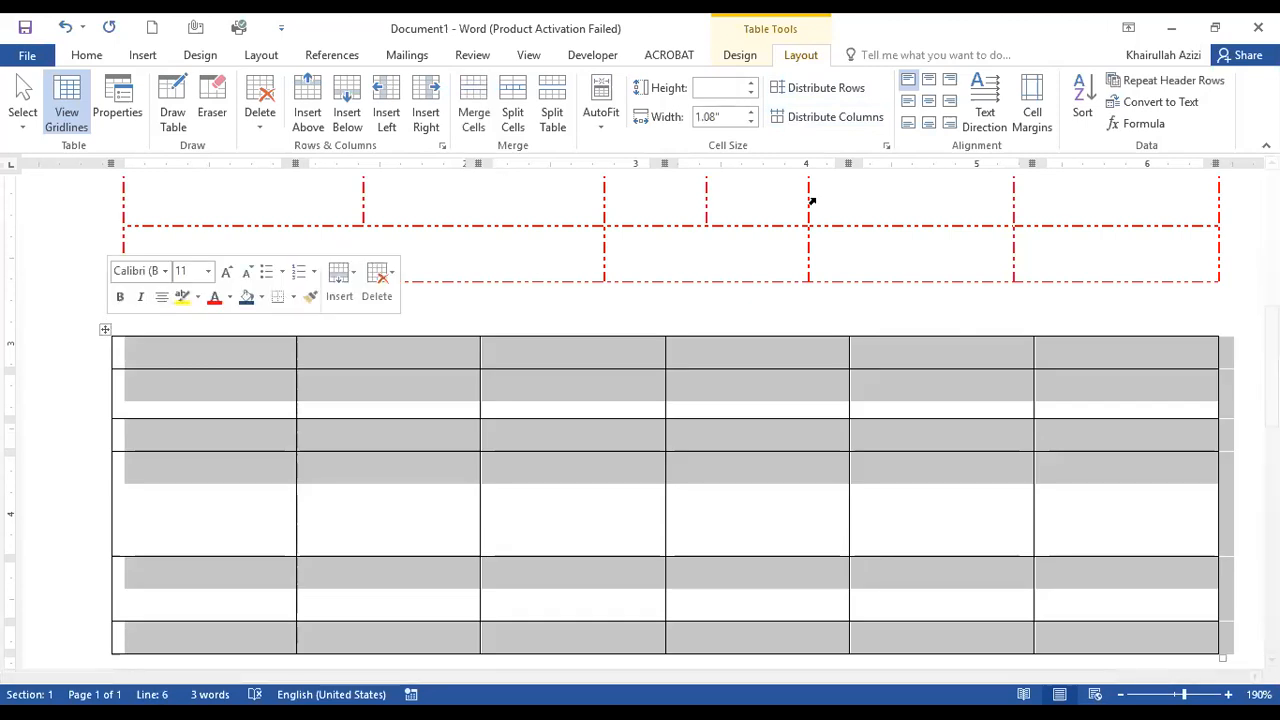
{"action": "left_click", "coordinate": [818, 90]}
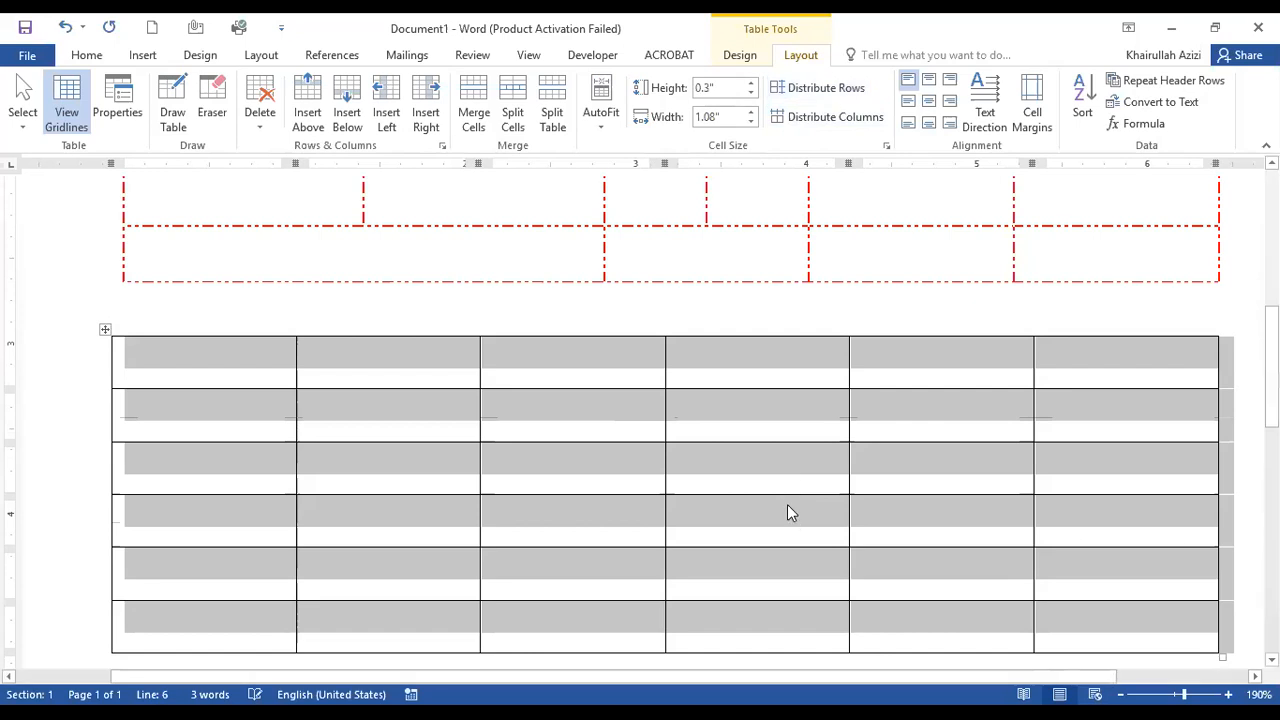
{"action": "left_click", "coordinate": [780, 490]}
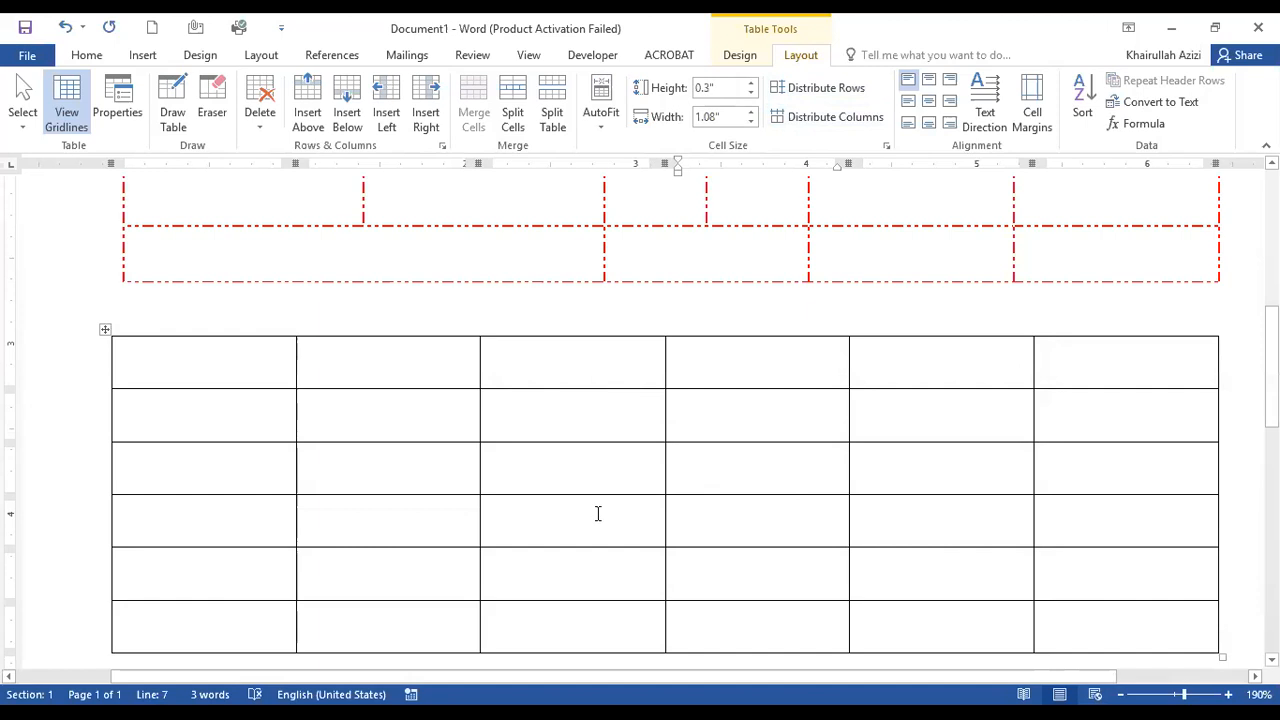
Merge the new table's first row into one cell and enter the title "Rana University", centred horizontally and vertically.
{"action": "left_click_drag", "start_coordinate": [142, 374], "coordinate": [1098, 376]}
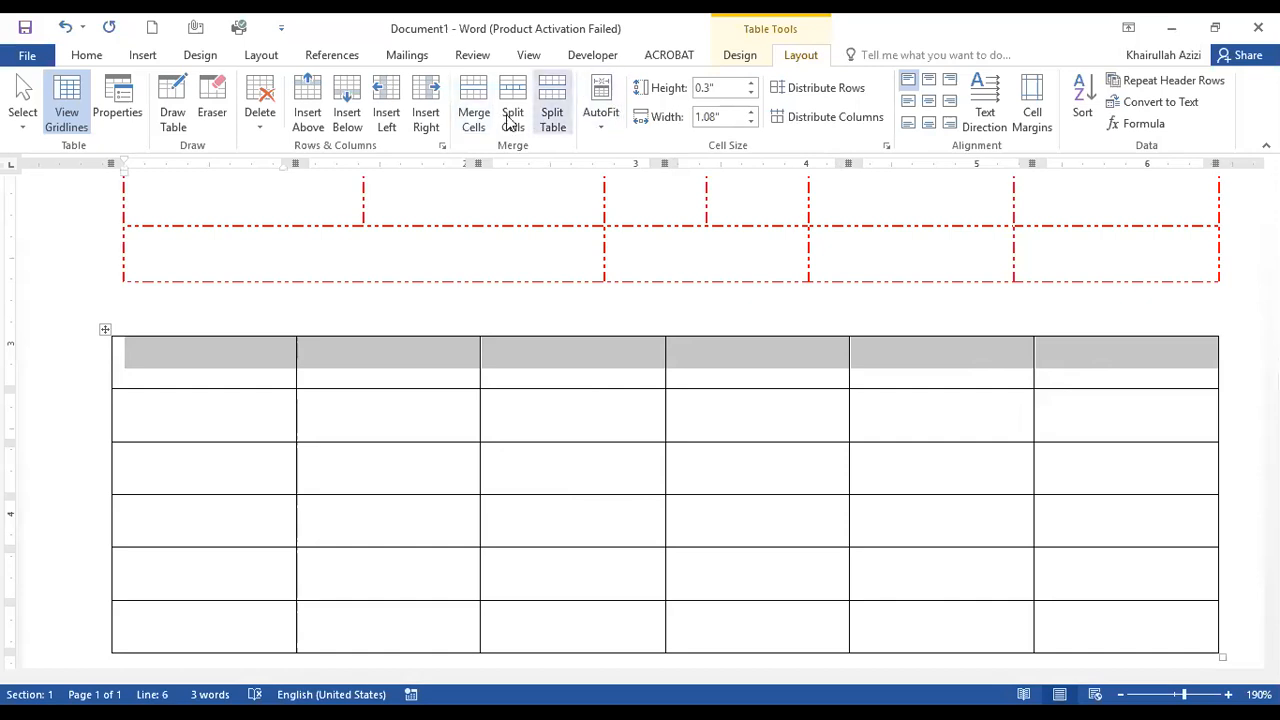
{"action": "left_click", "coordinate": [474, 118]}
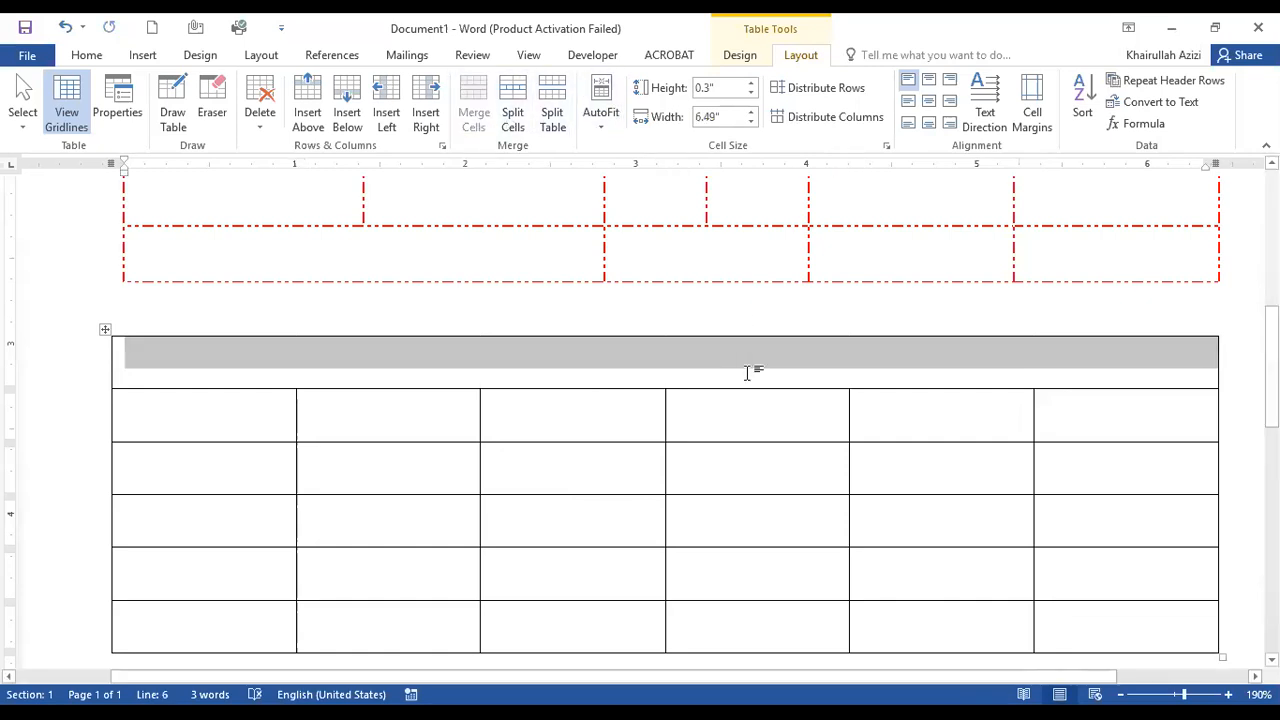
{"action": "type", "text": "Ran"}
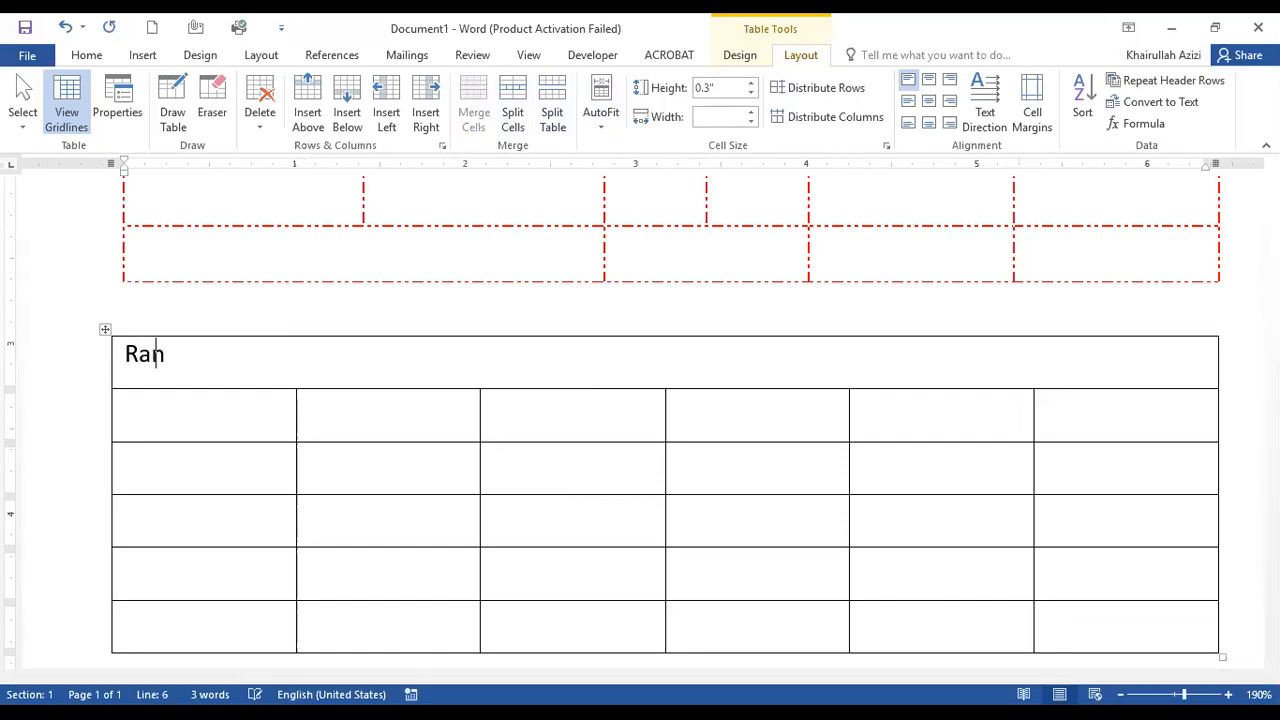
{"action": "type", "text": "a University"}
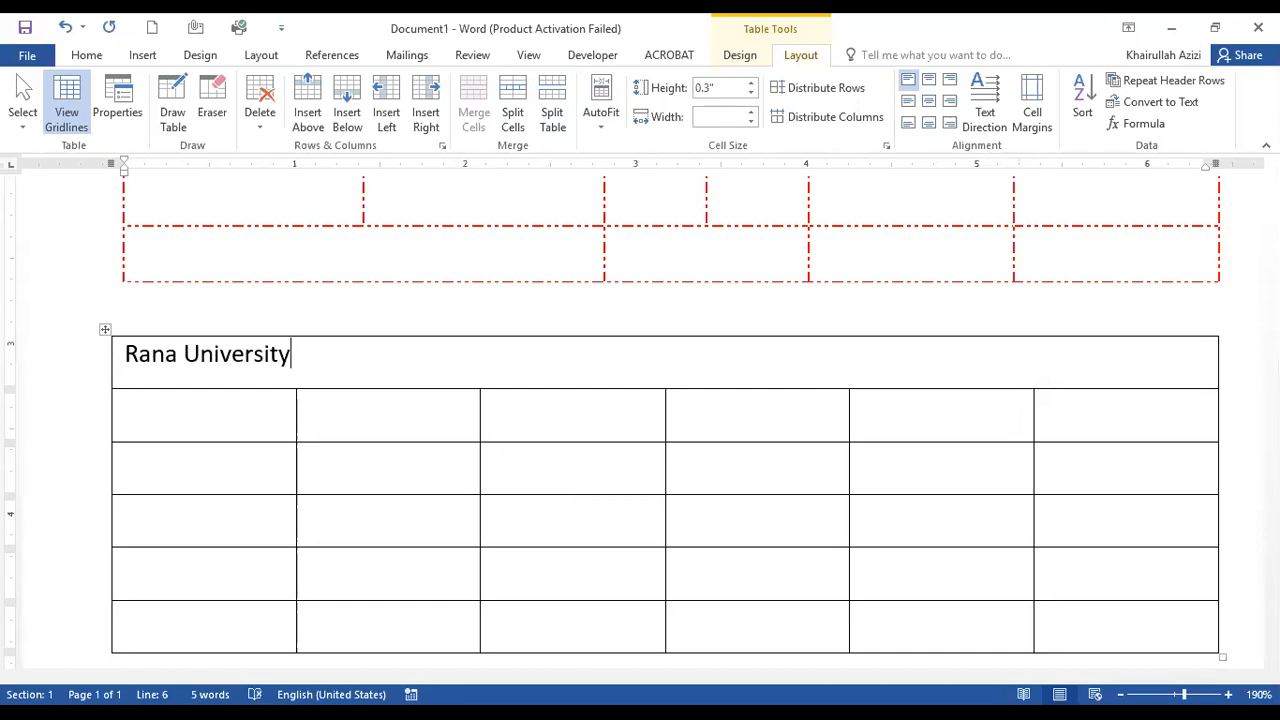
{"action": "left_click", "coordinate": [929, 101]}
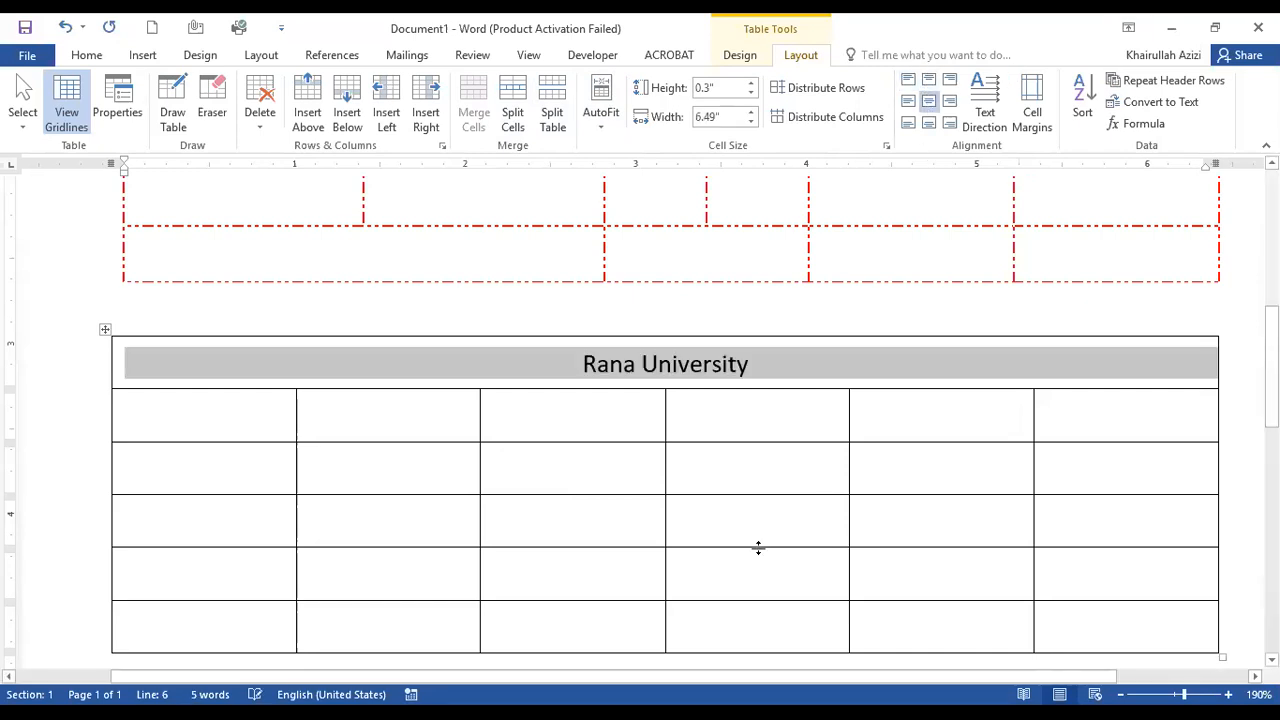
{"action": "left_click", "coordinate": [740, 423]}
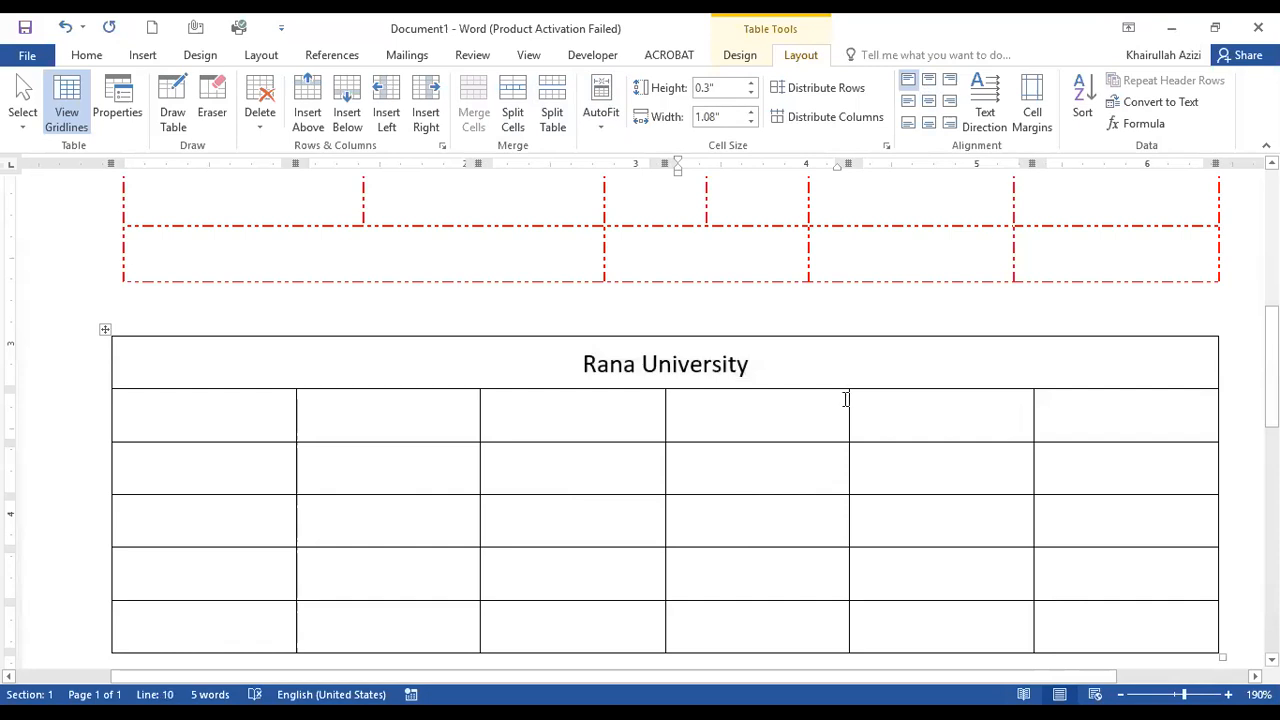
Enter the headings "Name" and "Designation" in the first two cells of the second row.
{"action": "left_click", "coordinate": [177, 398]}
{"action": "type", "text": "Name"}
{"action": "key", "text": "Tab"}
{"action": "type", "text": "Designation"}
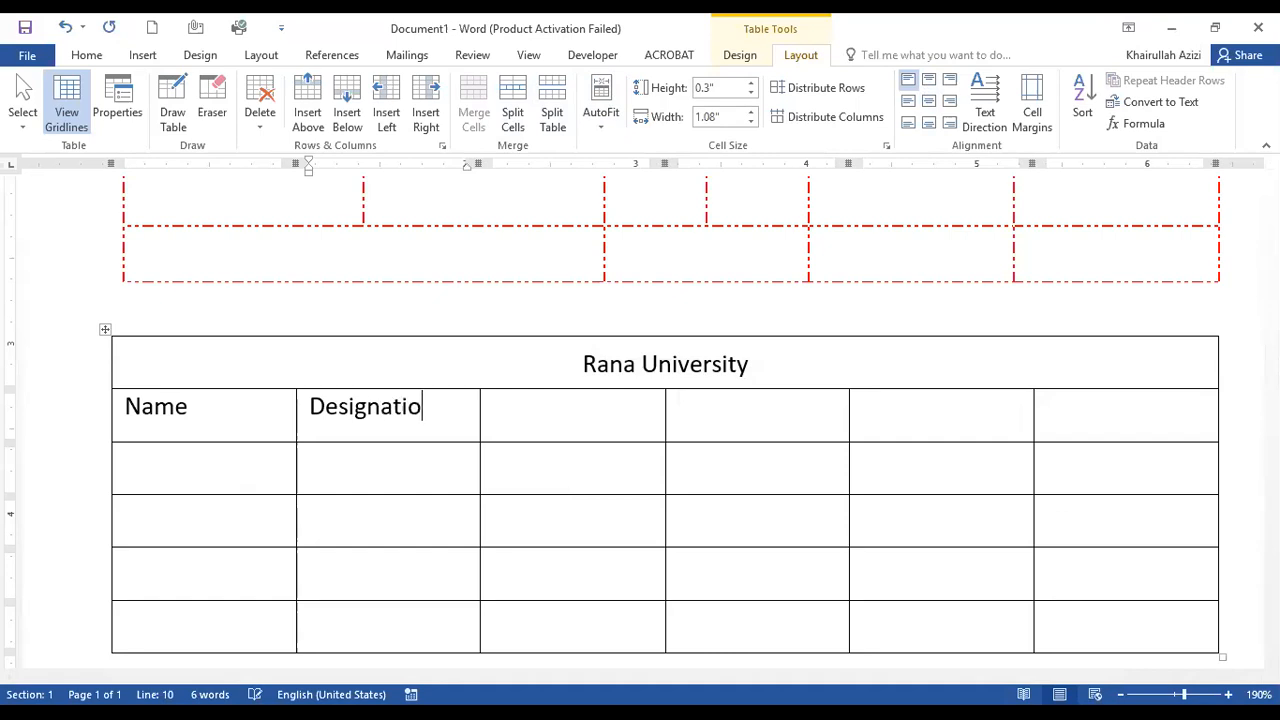
Change the text direction of the Name and Designation cells so both headings read vertically from top to bottom.
{"action": "left_click", "coordinate": [171, 408]}
{"action": "left_click", "coordinate": [978, 116]}
{"action": "left_click", "coordinate": [981, 119]}
{"action": "left_click", "coordinate": [983, 120]}
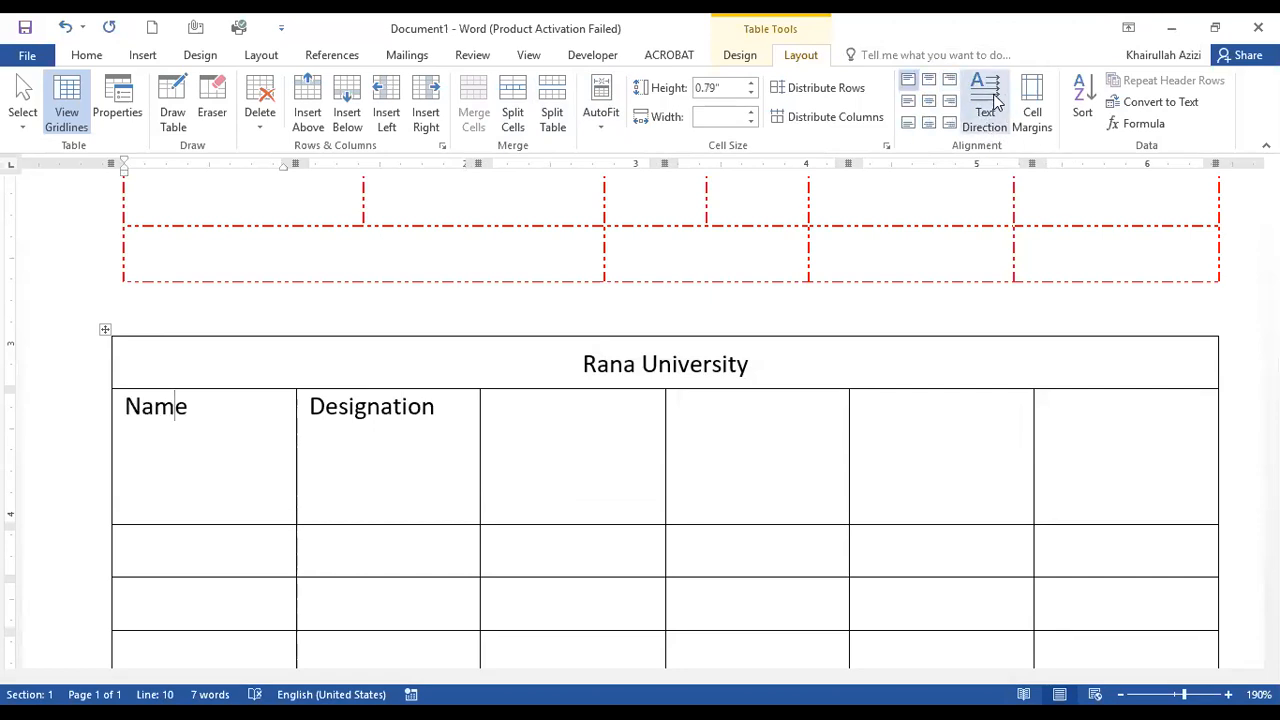
{"action": "left_click", "coordinate": [990, 106]}
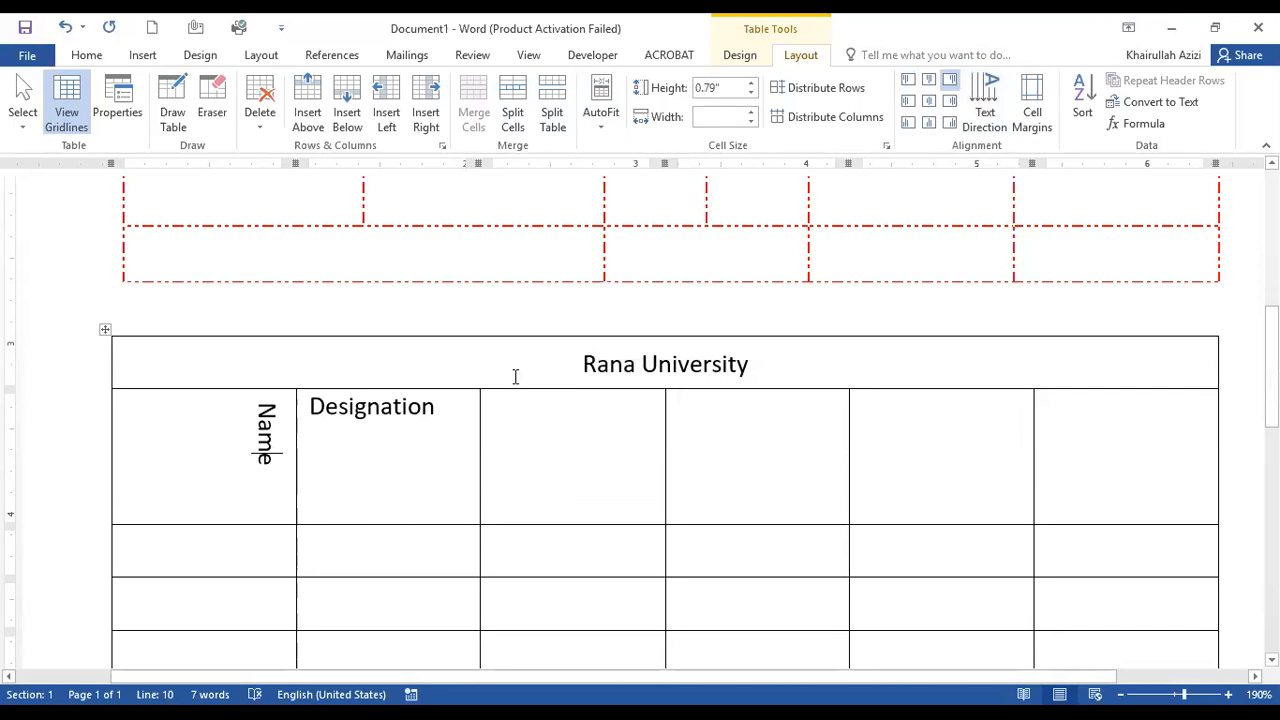
{"action": "left_click", "coordinate": [985, 112]}
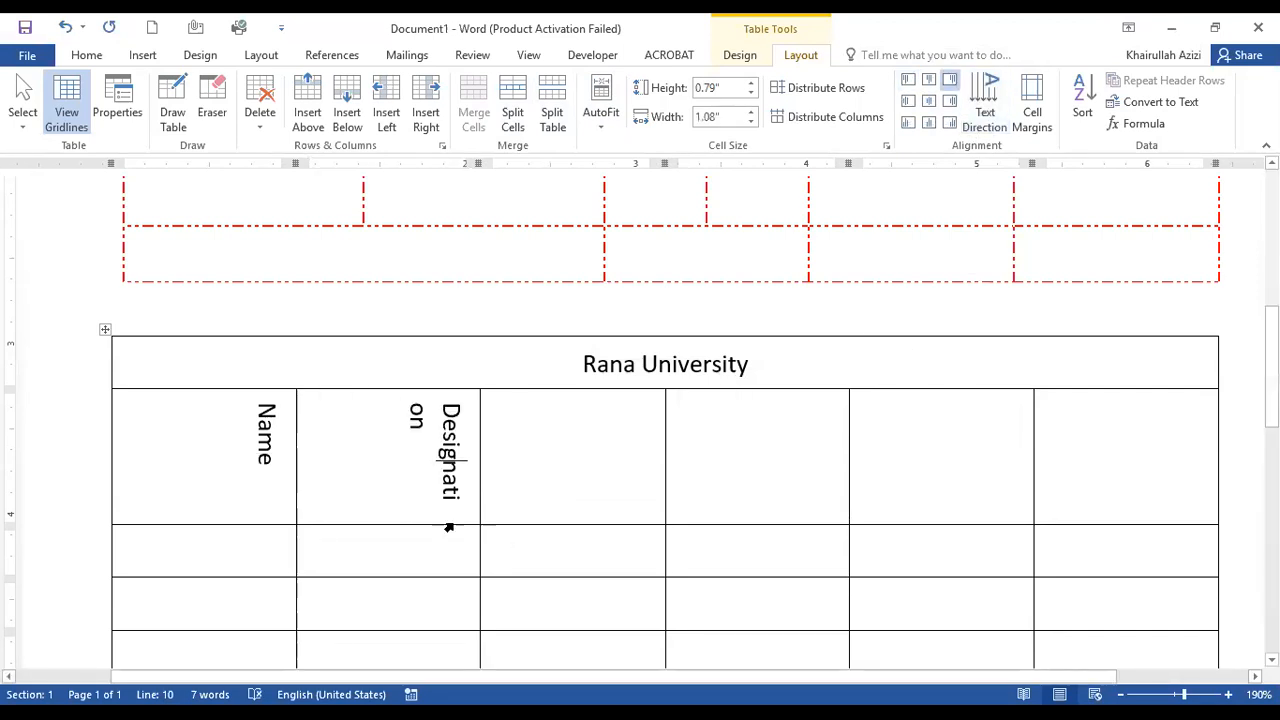
Increase the heading row's height to about 1.17" and centre the Designation and Name text in their cells.
{"action": "left_click_drag", "start_coordinate": [450, 530], "coordinate": [489, 590]}
{"action": "left_click", "coordinate": [929, 101]}
{"action": "key", "text": "Left"}
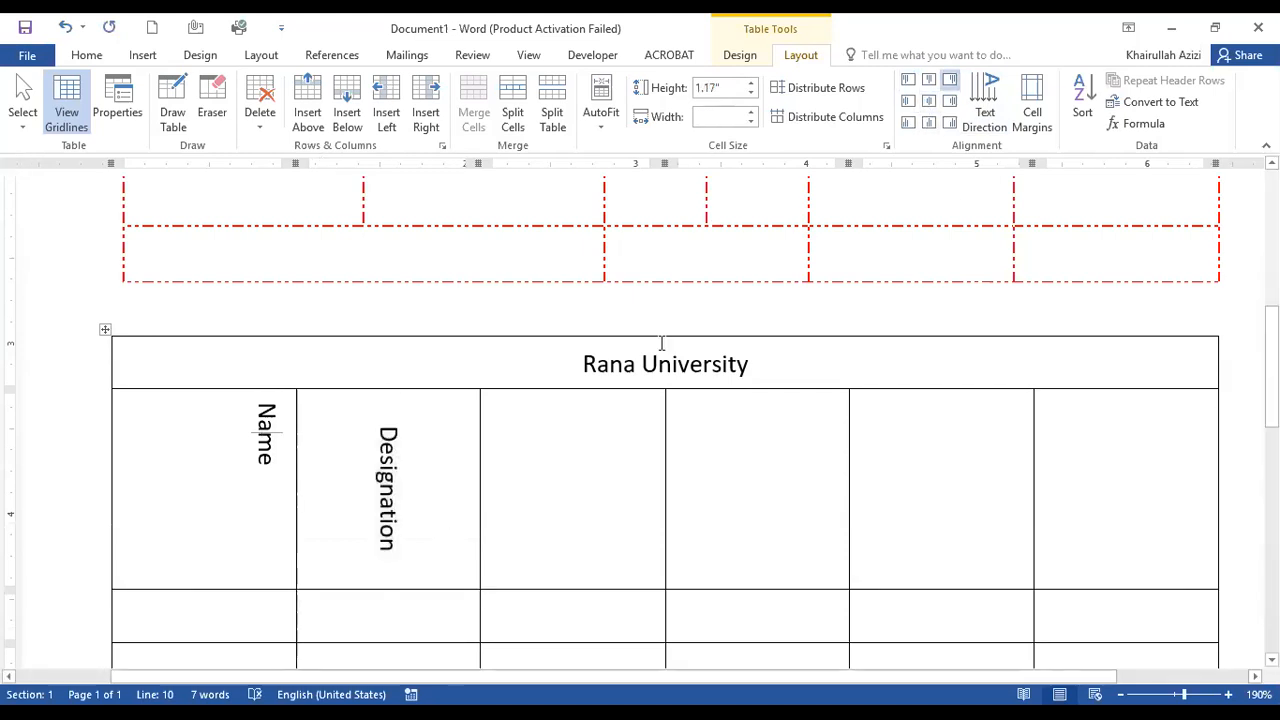
{"action": "left_click", "coordinate": [929, 101]}
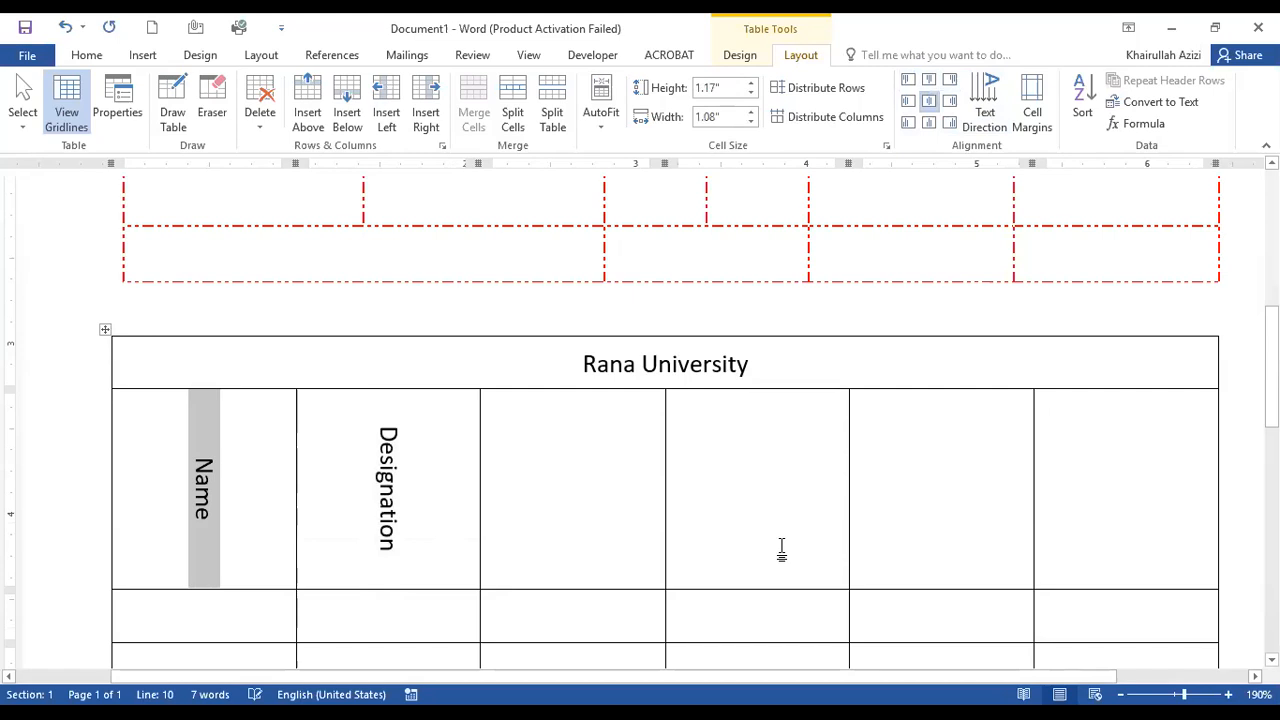
{"action": "left_click", "coordinate": [420, 466]}
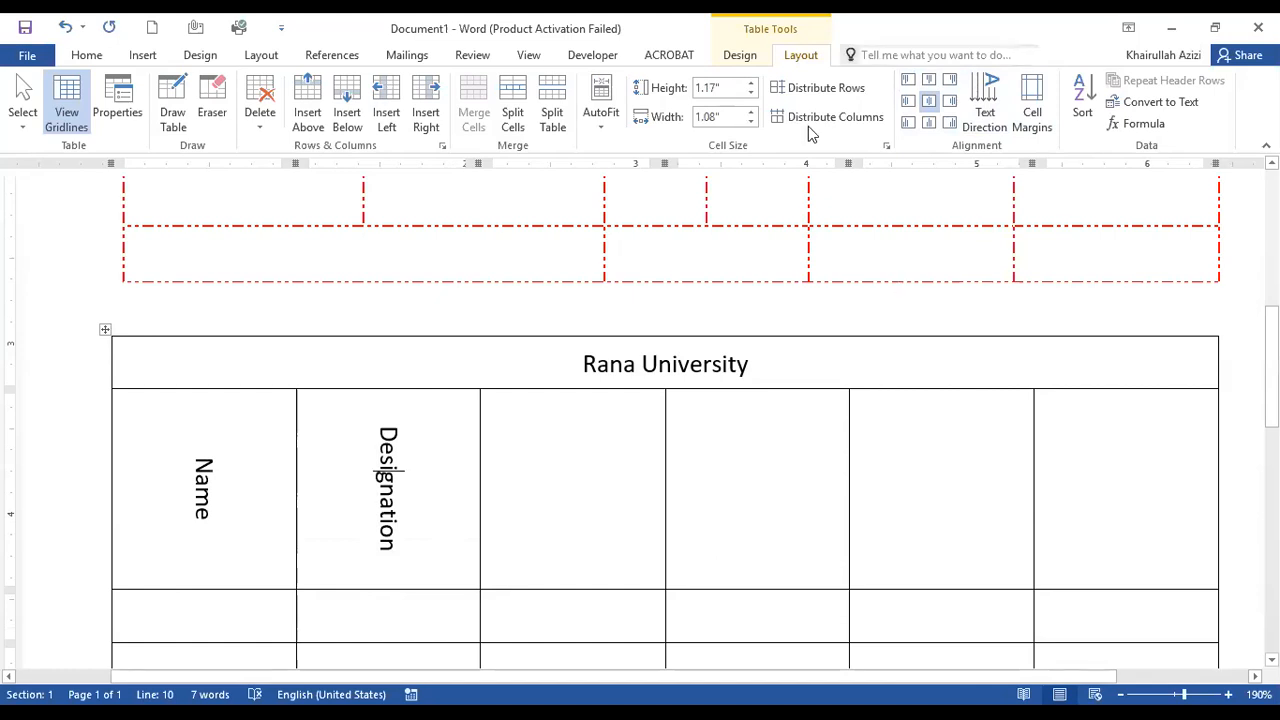
{"action": "left_click", "coordinate": [615, 455]}
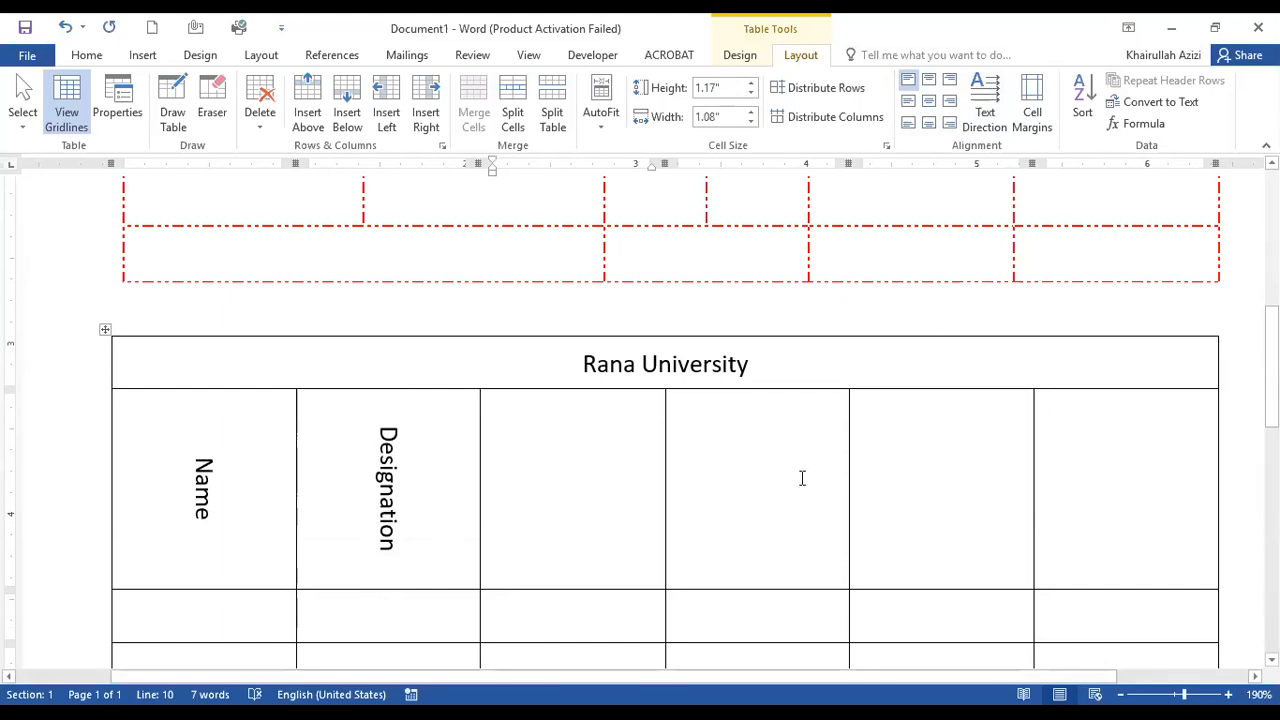
Select the title "Rana University" and rotate it vertically with Change Text Direction, found by a Tell Me search for "text direction".
{"action": "double_click", "coordinate": [662, 367]}
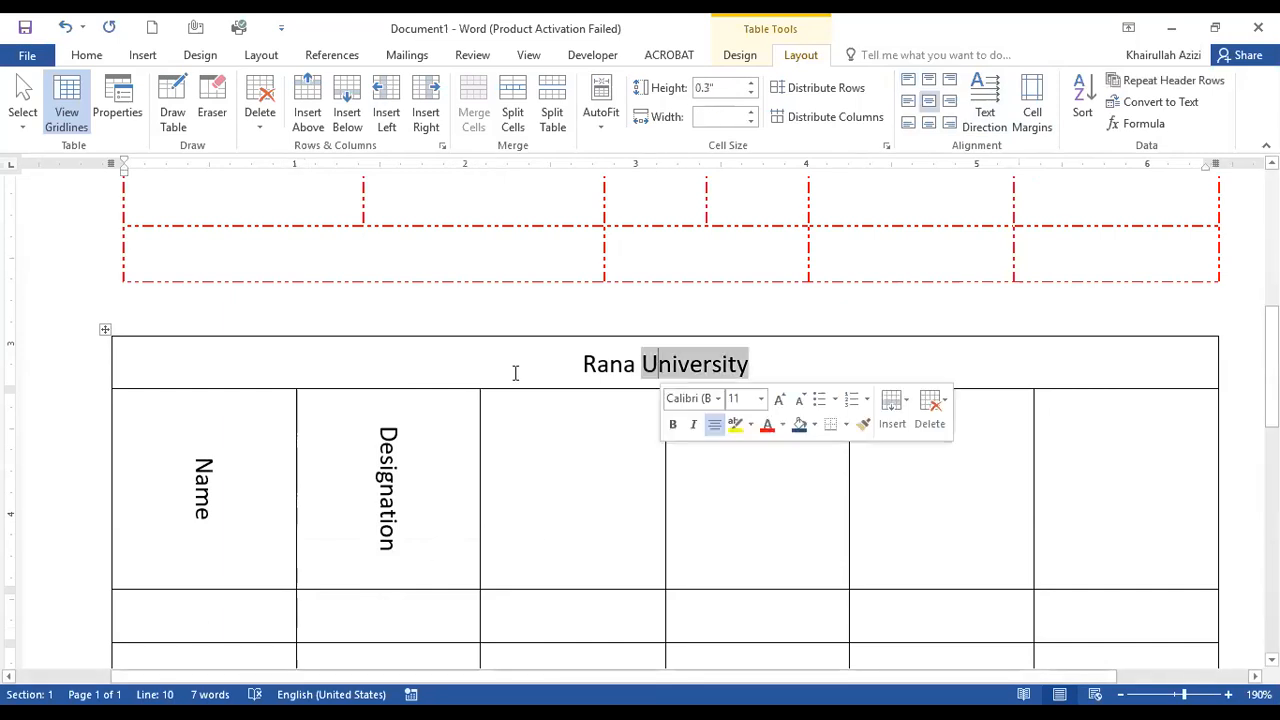
{"action": "left_click_drag", "start_coordinate": [573, 366], "coordinate": [809, 371]}
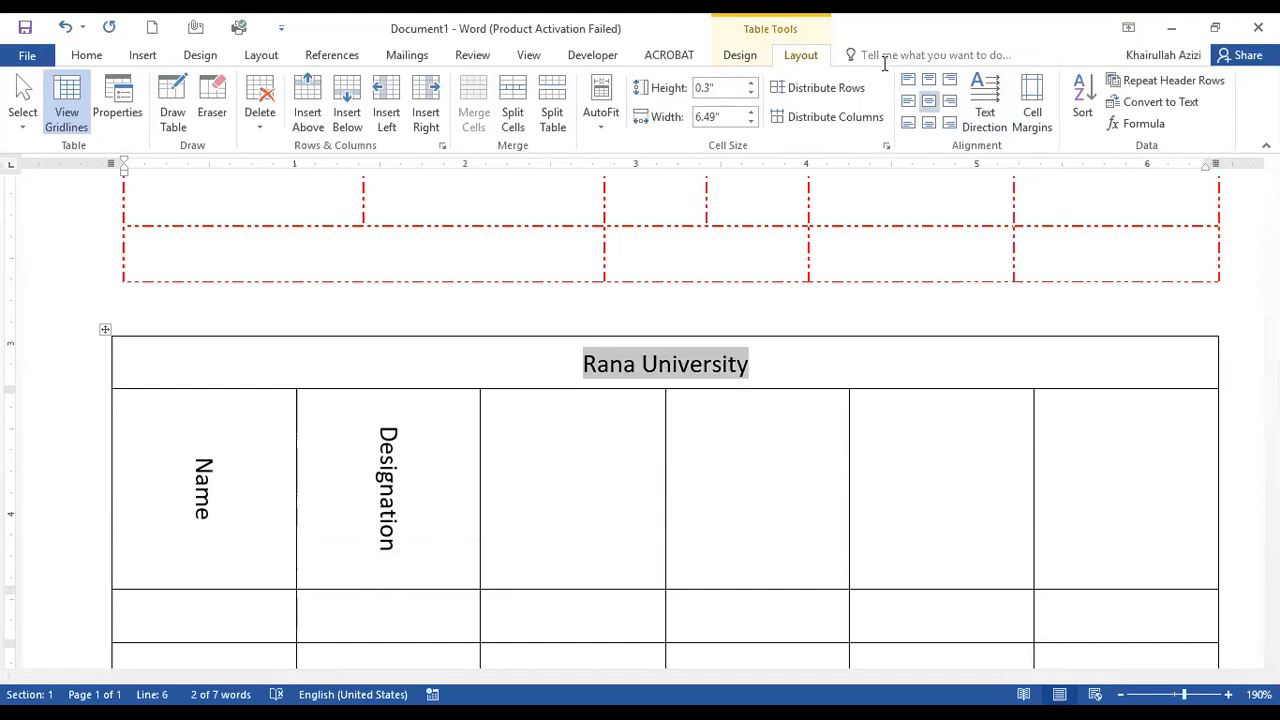
{"action": "left_click", "coordinate": [885, 55]}
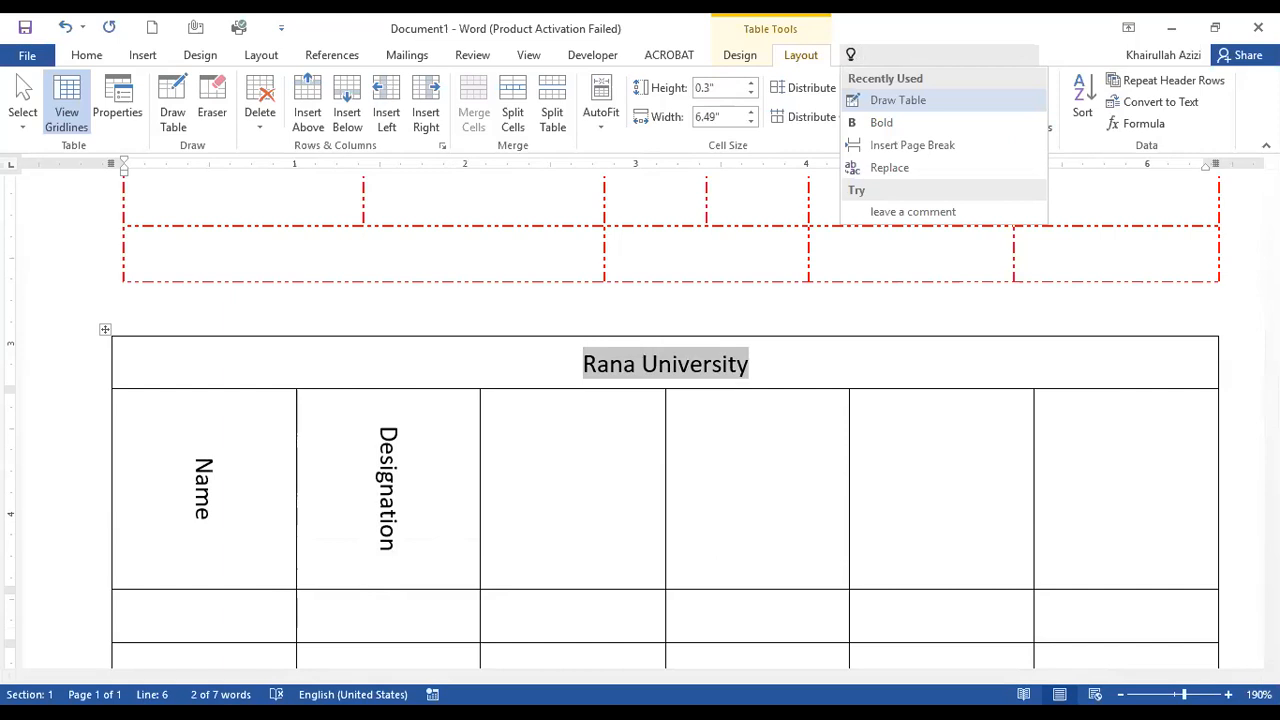
{"action": "type", "text": "text directi"}
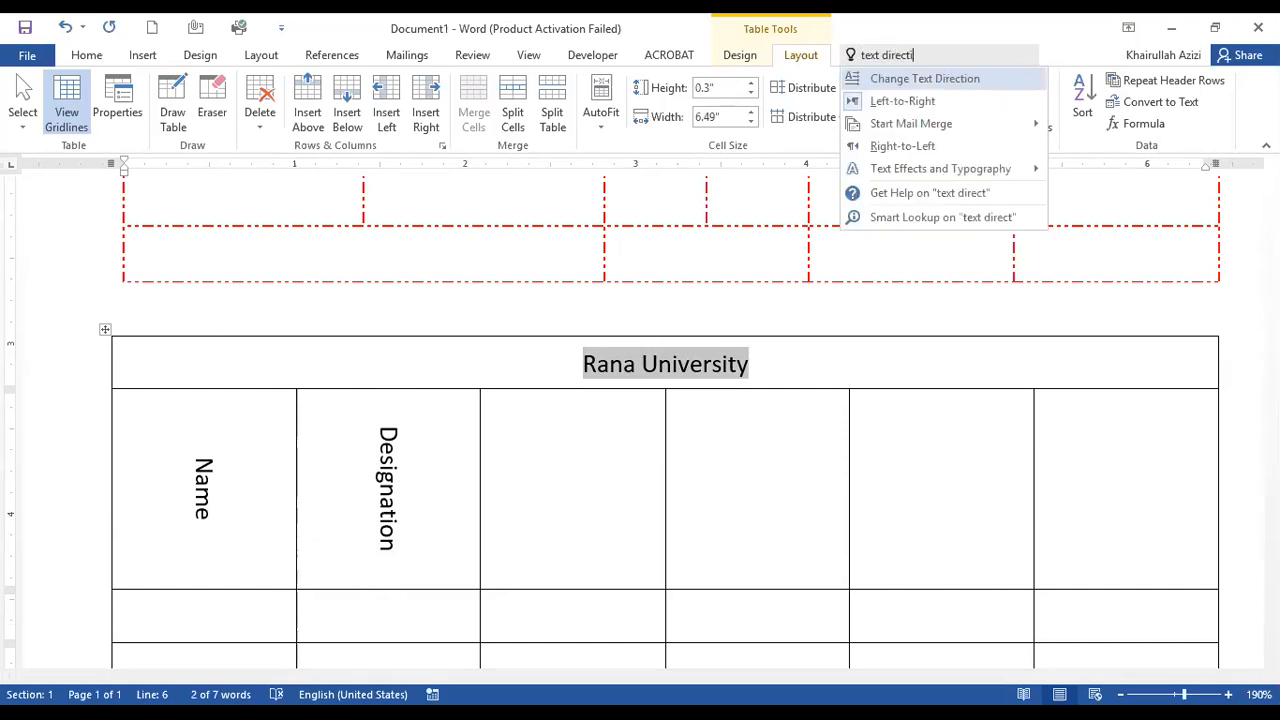
{"action": "type", "text": "on"}
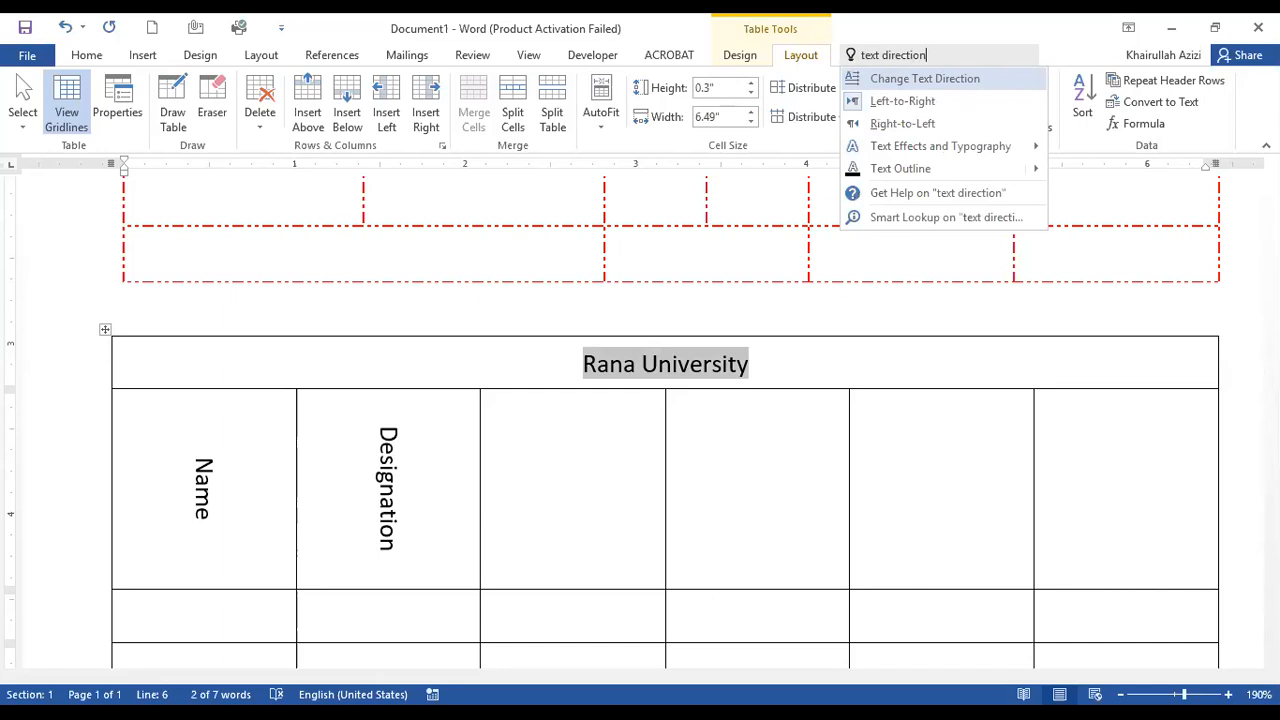
{"action": "key", "text": "Return"}
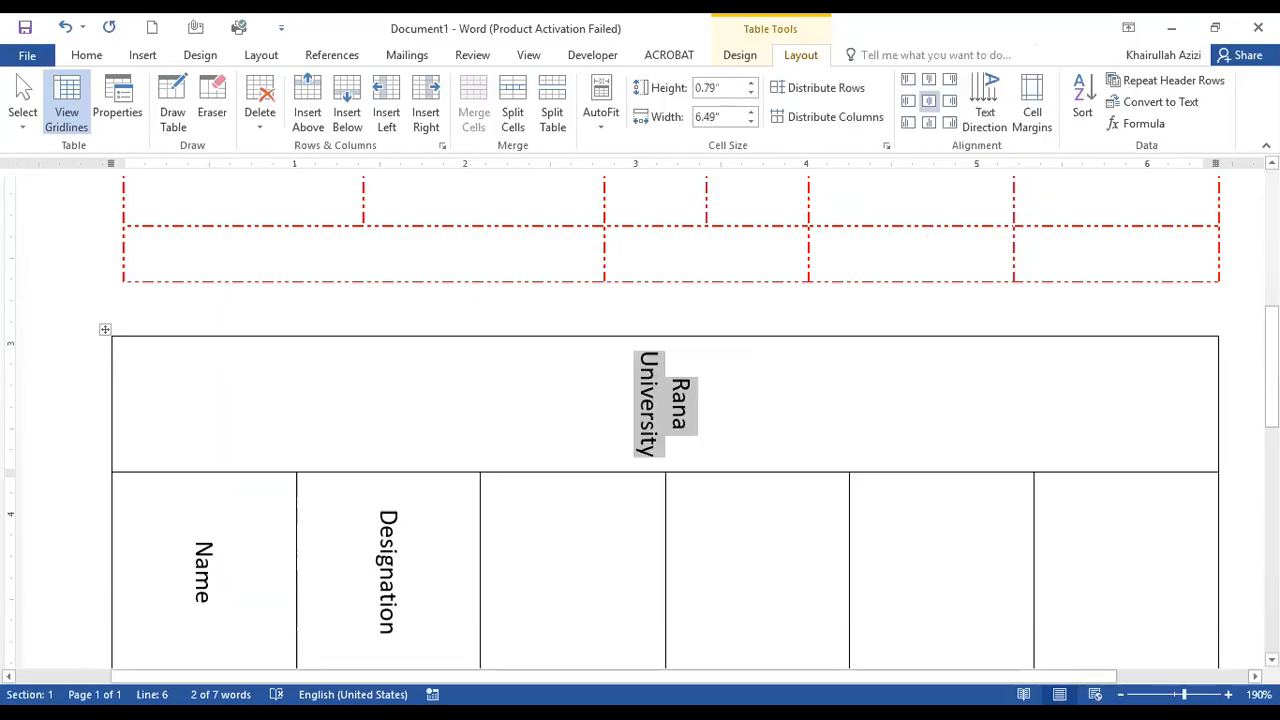
Apply Change Text Direction to the title twice more through Tell Me searches, turning it back to horizontal, and reopen the search suggestions.
{"action": "left_click", "coordinate": [922, 56]}
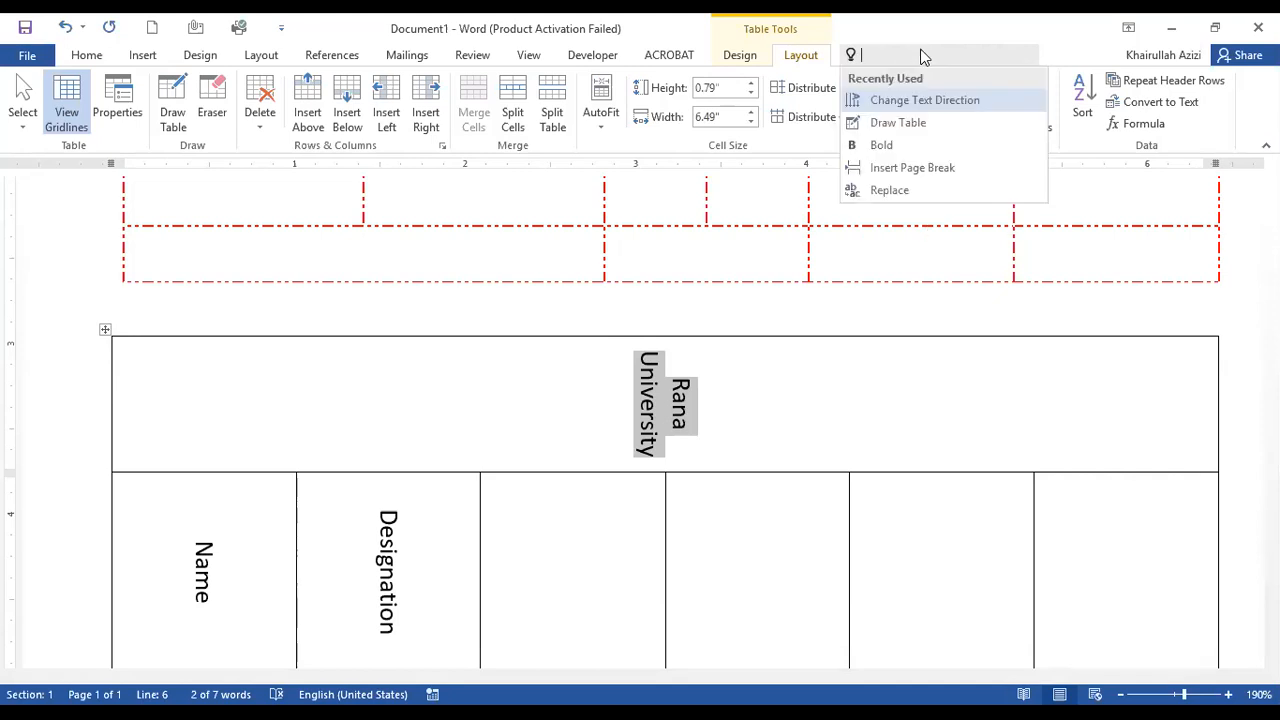
{"action": "type", "text": "text"}
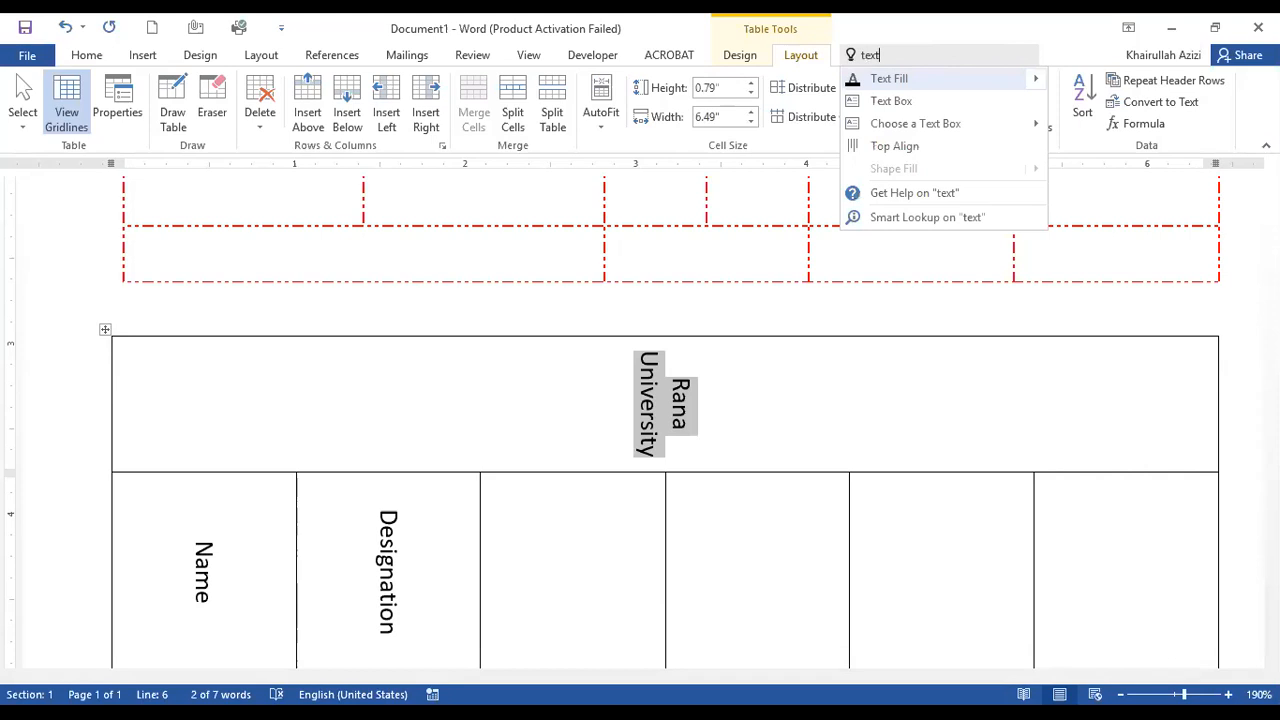
{"action": "type", "text": " dire"}
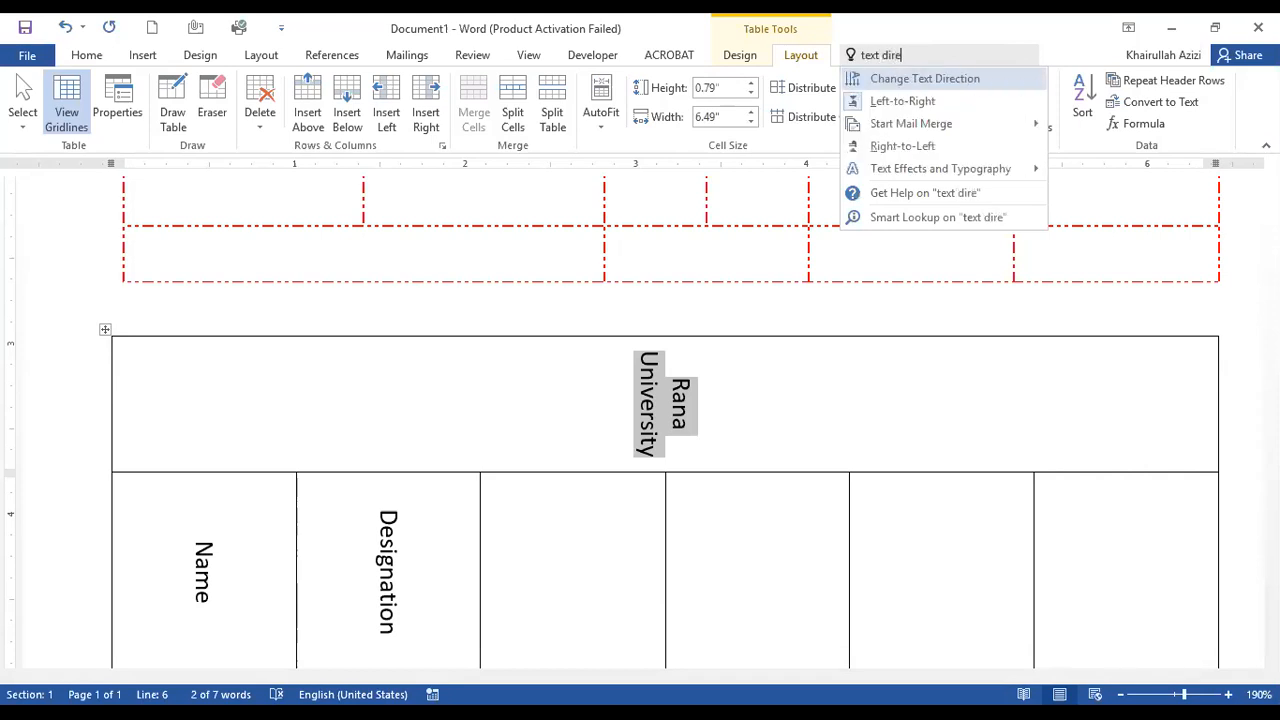
{"action": "key", "text": "Return"}
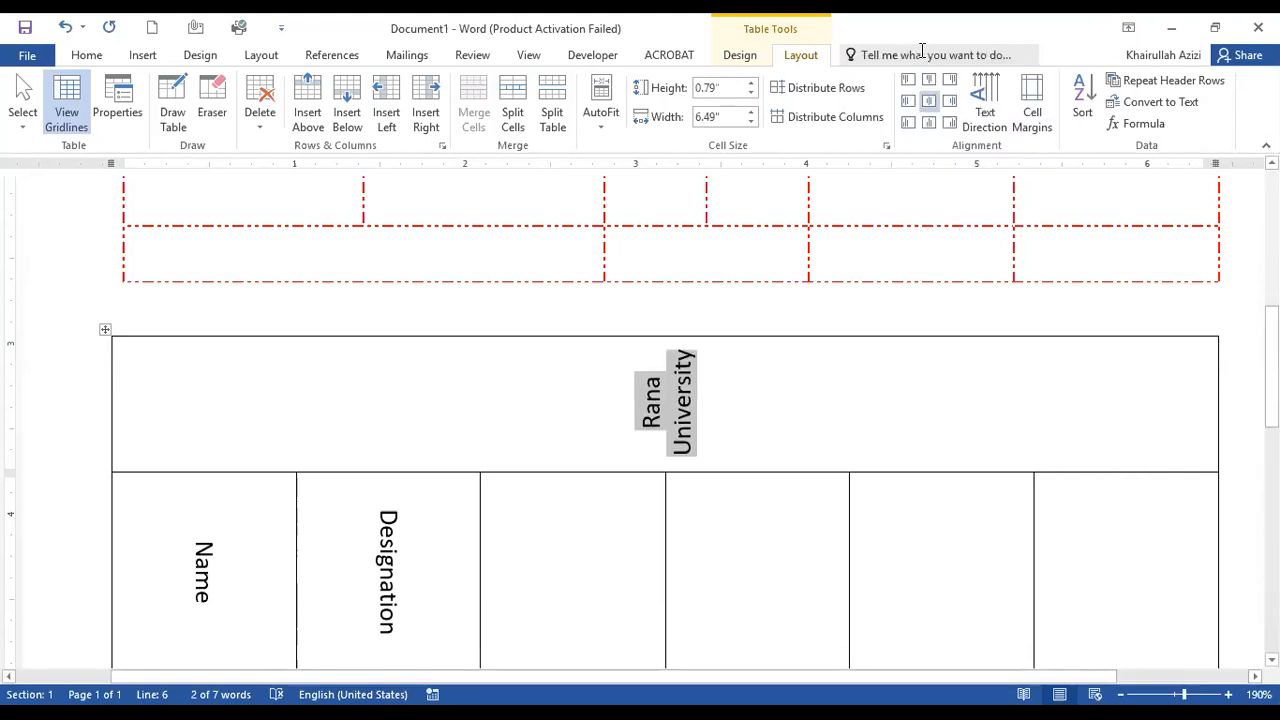
{"action": "left_click", "coordinate": [922, 52]}
{"action": "type", "text": "text di"}
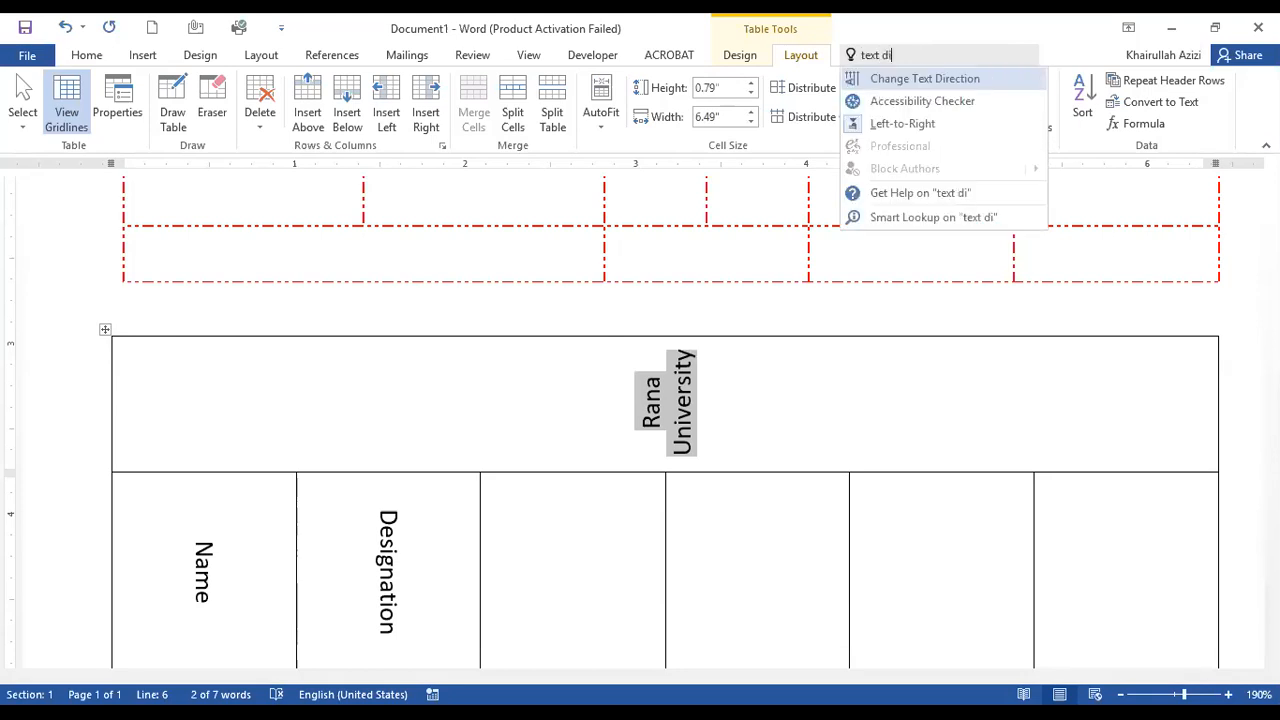
{"action": "key", "text": "Return"}
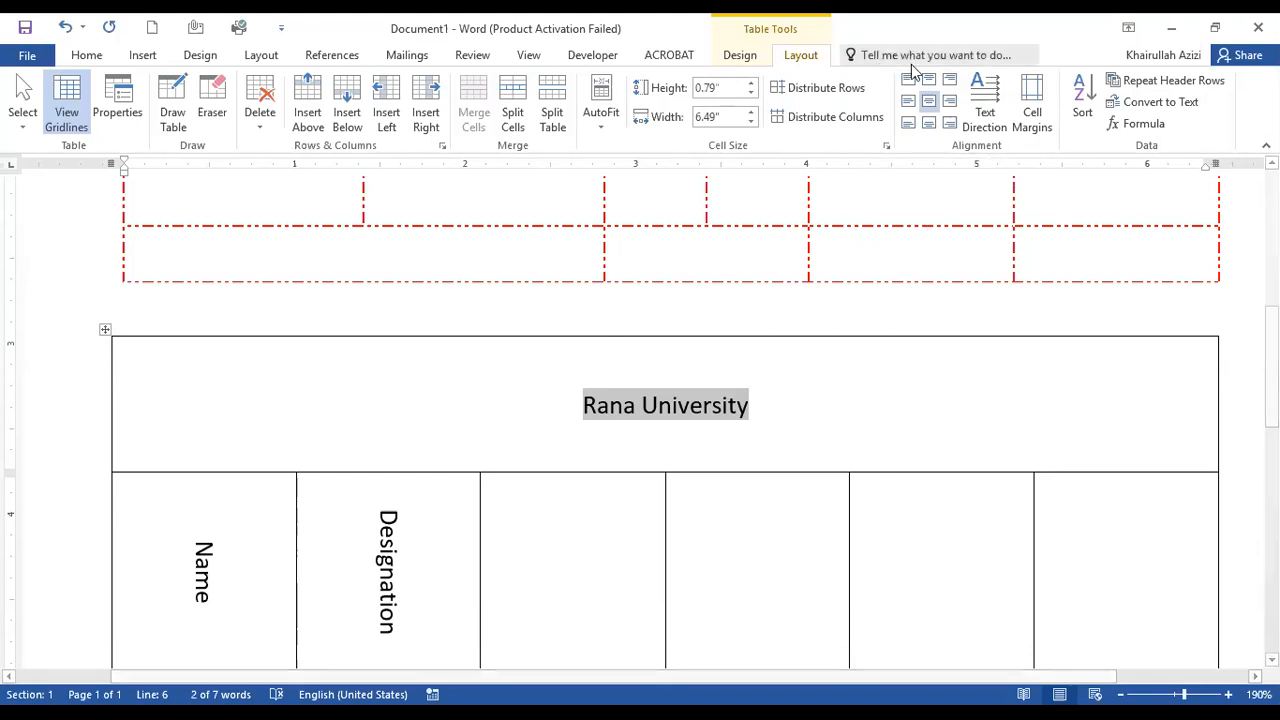
{"action": "left_click", "coordinate": [910, 50]}
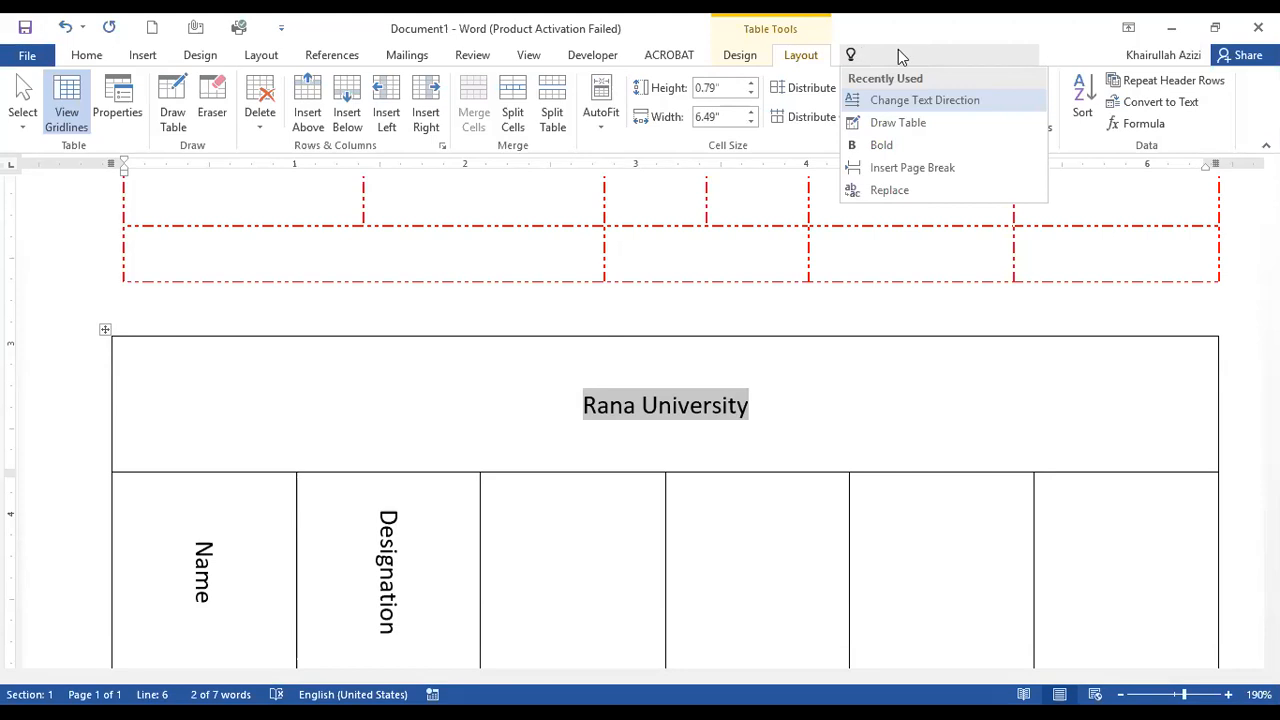
Make the title "Rana University" bold and italic through Tell Me, picking Bold from the recent commands and finding Italic with "it".
{"action": "left_click", "coordinate": [1037, 382]}
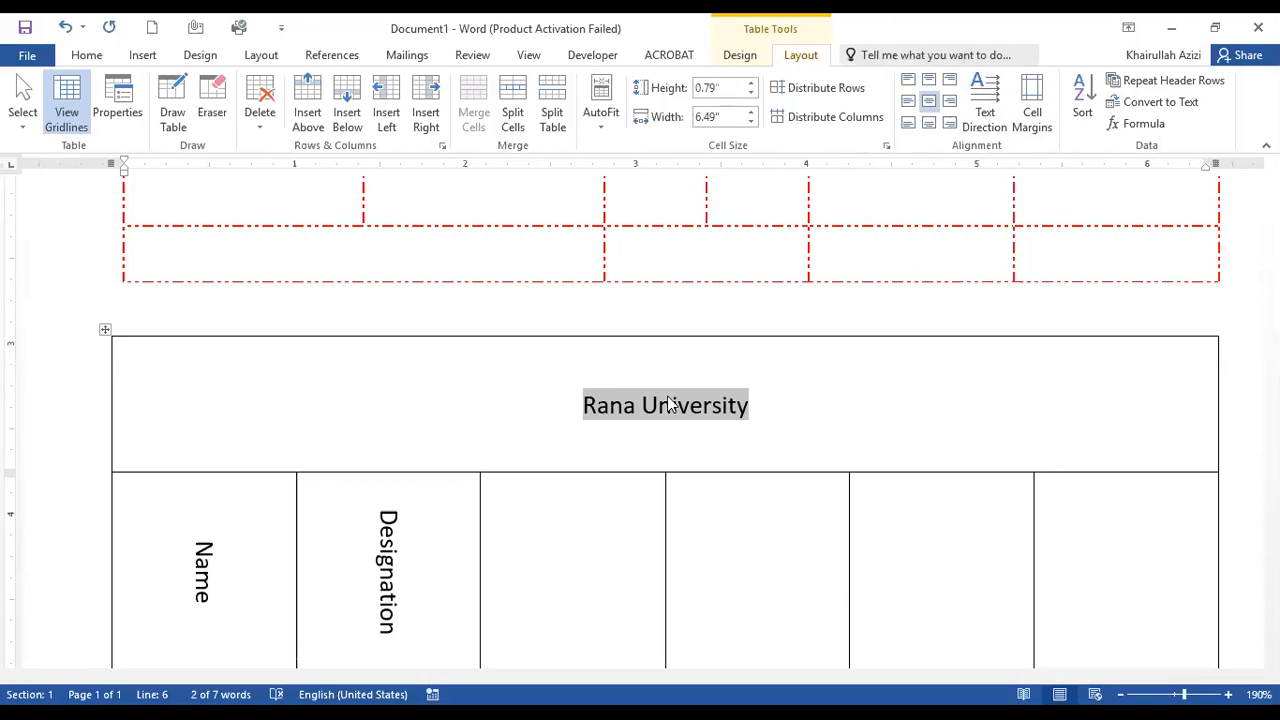
{"action": "left_click", "coordinate": [962, 54]}
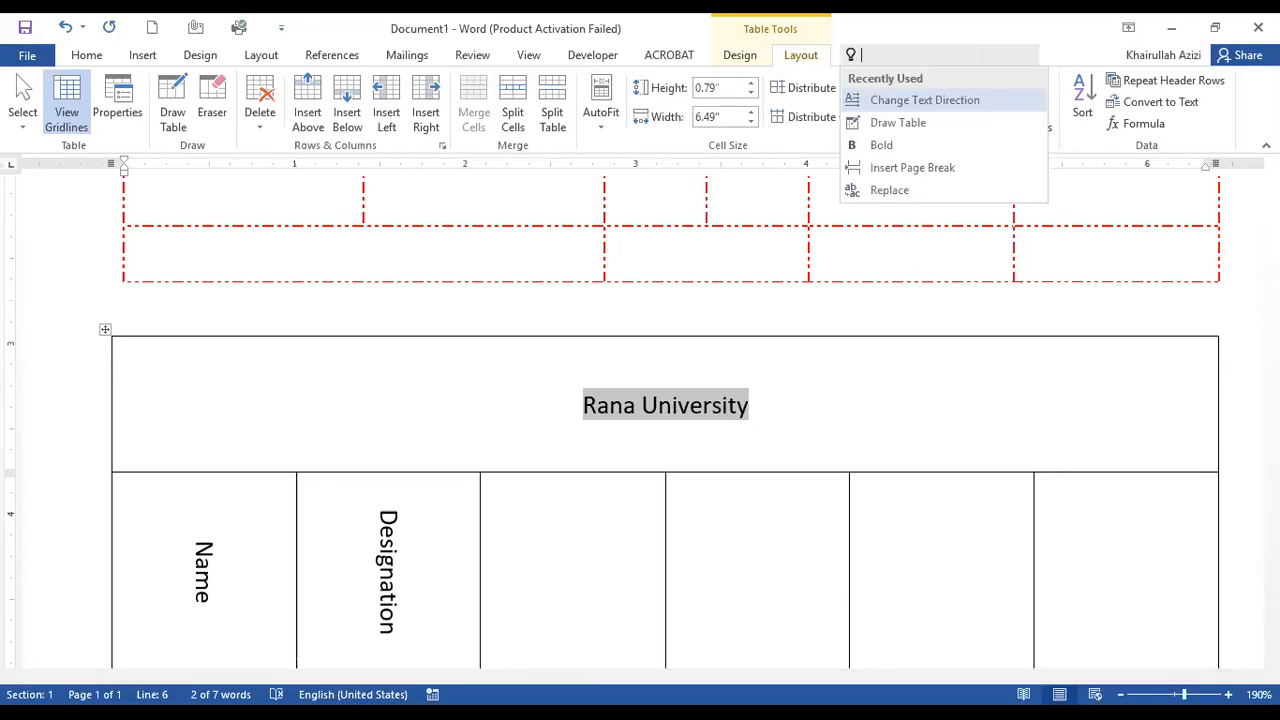
{"action": "left_click", "coordinate": [881, 145]}
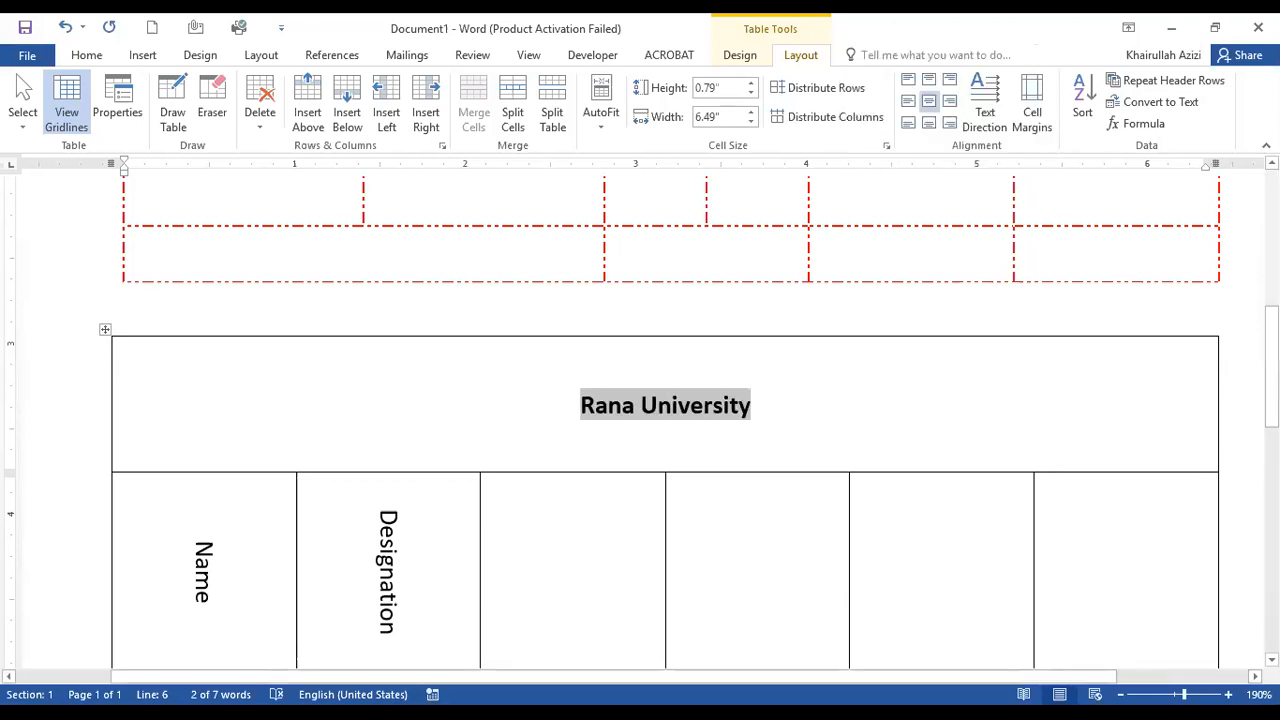
{"action": "left_click", "coordinate": [920, 58]}
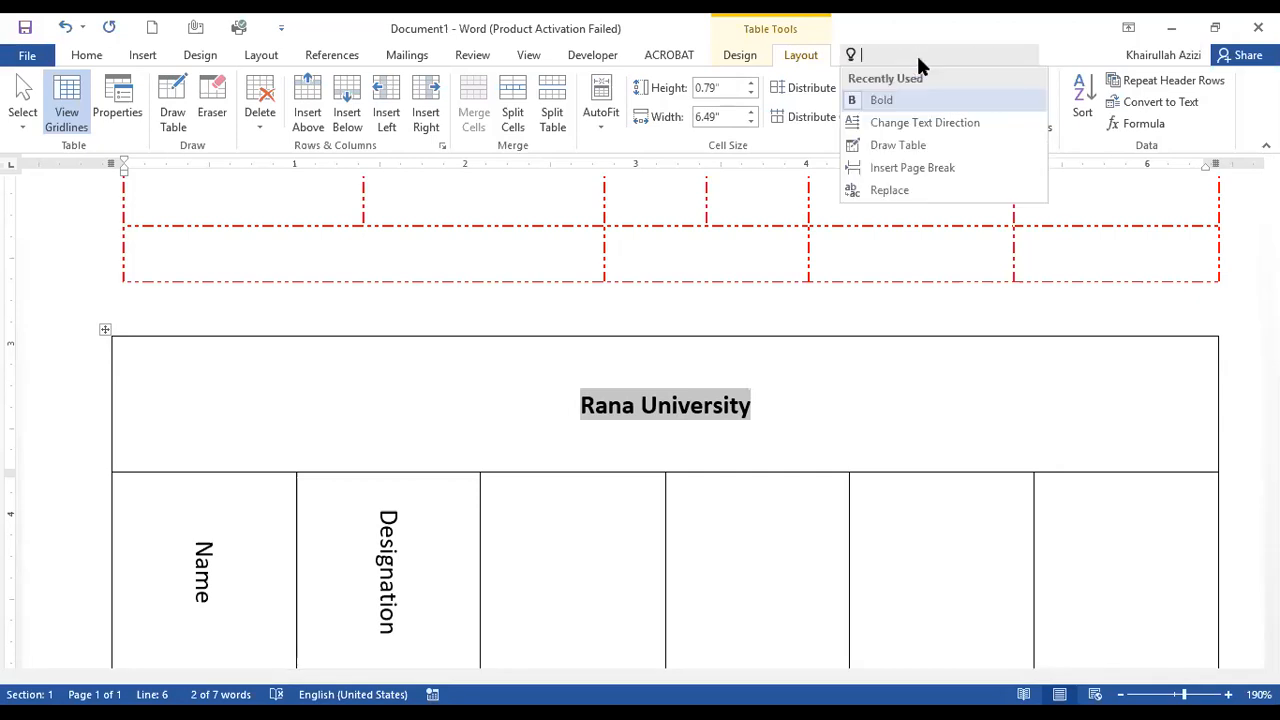
{"action": "type", "text": "it"}
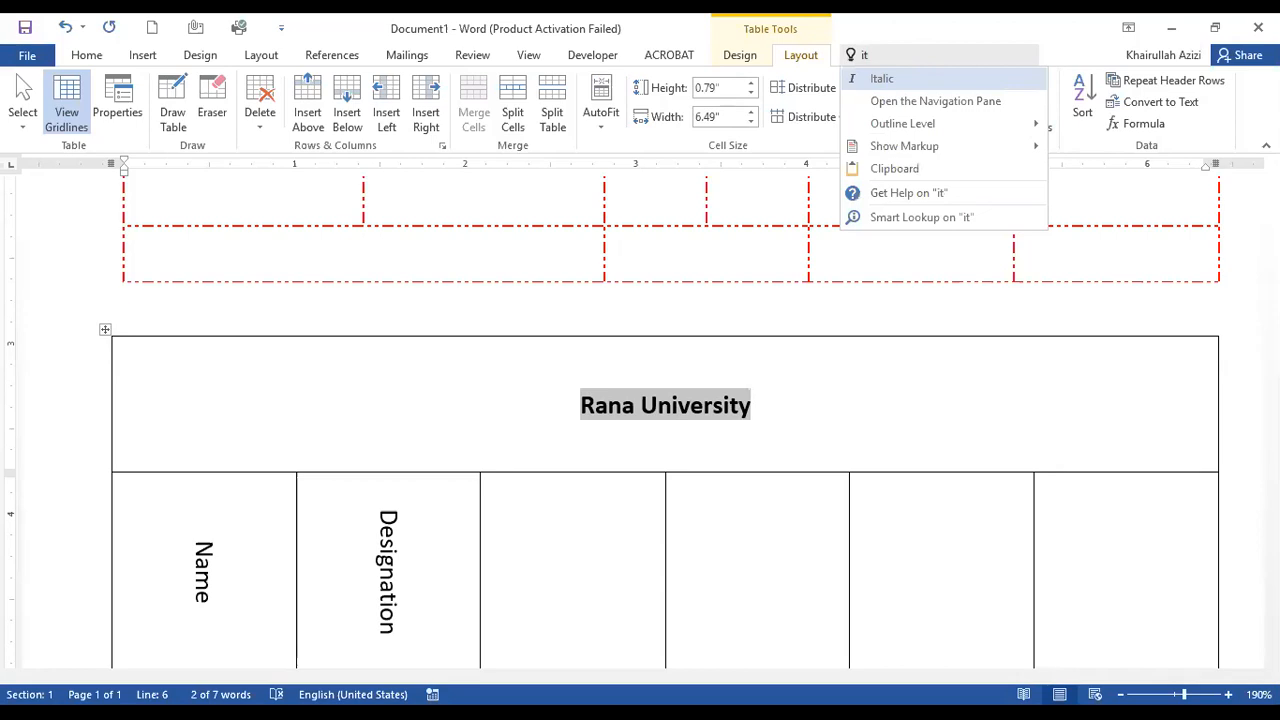
{"action": "key", "text": "Return"}
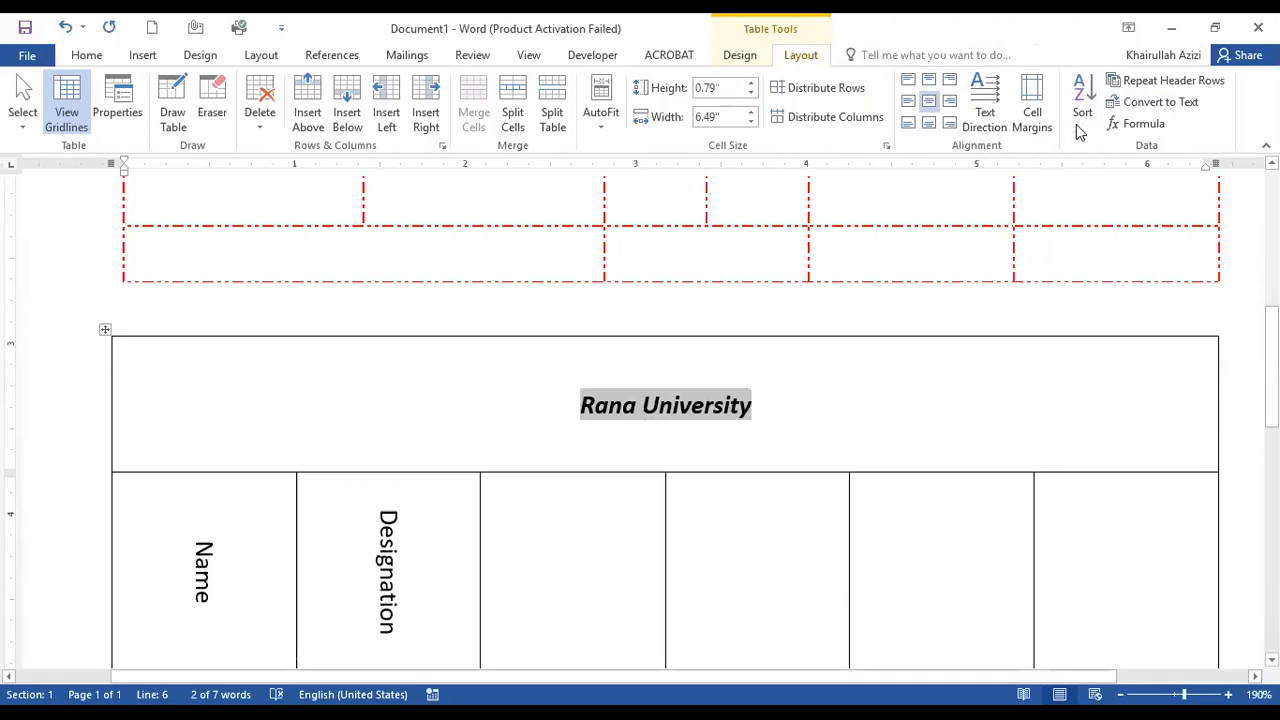
Fill the four empty cells below the Name heading with one first name each, in non-alphabetical order.
{"action": "scroll", "coordinate": [665, 420], "scroll_direction": "down", "scroll_amount": 2}
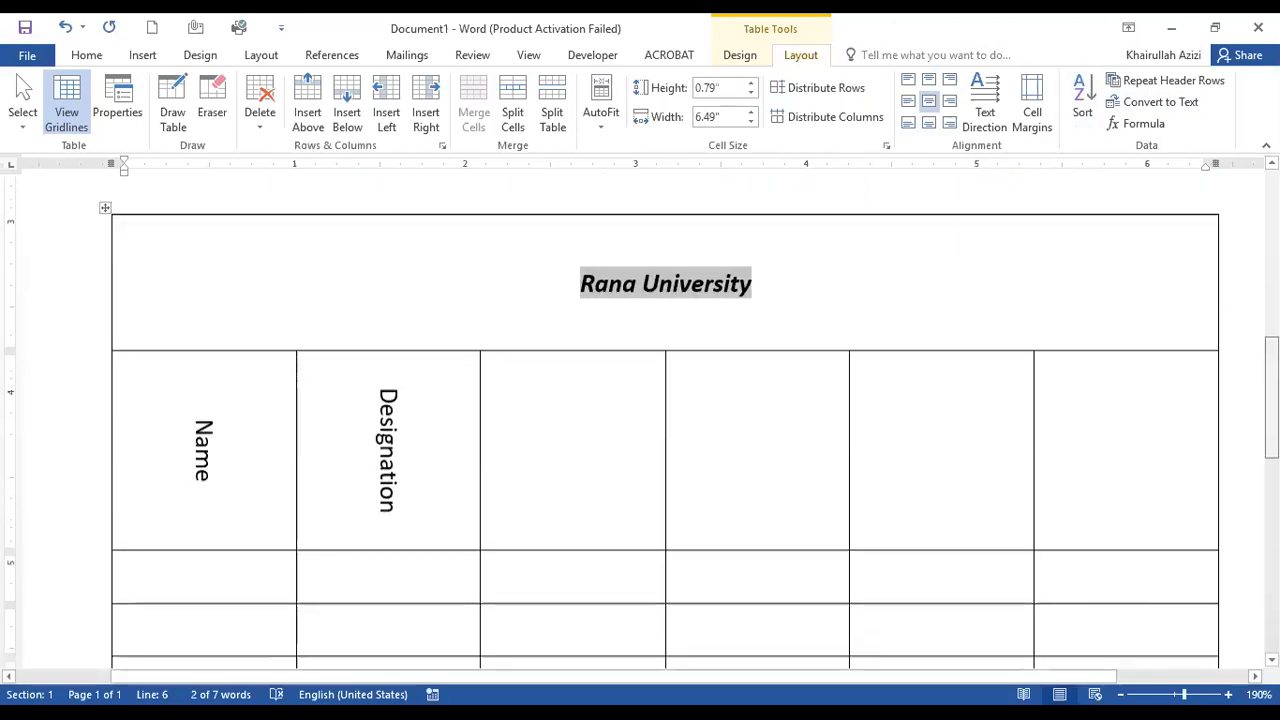
{"action": "scroll", "coordinate": [403, 514], "scroll_direction": "down", "scroll_amount": 2}
{"action": "left_click", "coordinate": [174, 443]}
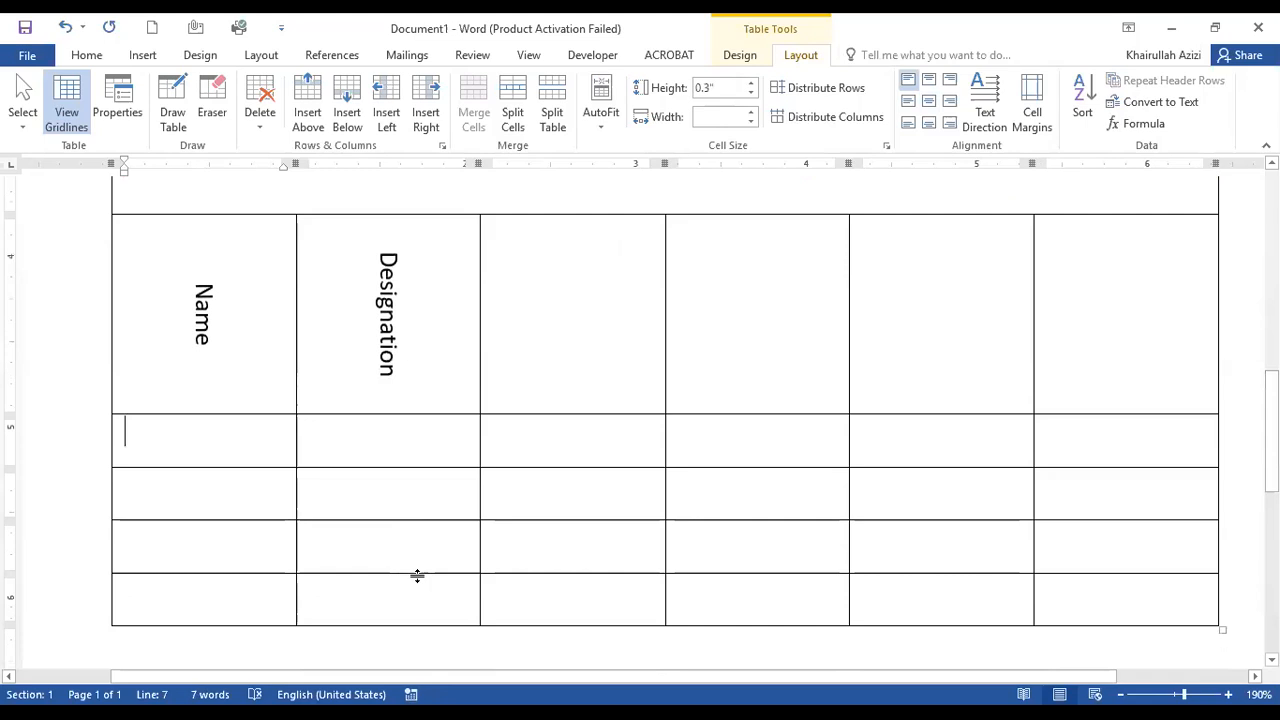
{"action": "type", "text": "Ahmad"}
{"action": "key", "text": "BackSpace"}
{"action": "key", "text": "BackSpace"}
{"action": "key", "text": "BackSpace"}
{"action": "key", "text": "BackSpace"}
{"action": "key", "text": "BackSpace"}
{"action": "type", "text": "Za"}
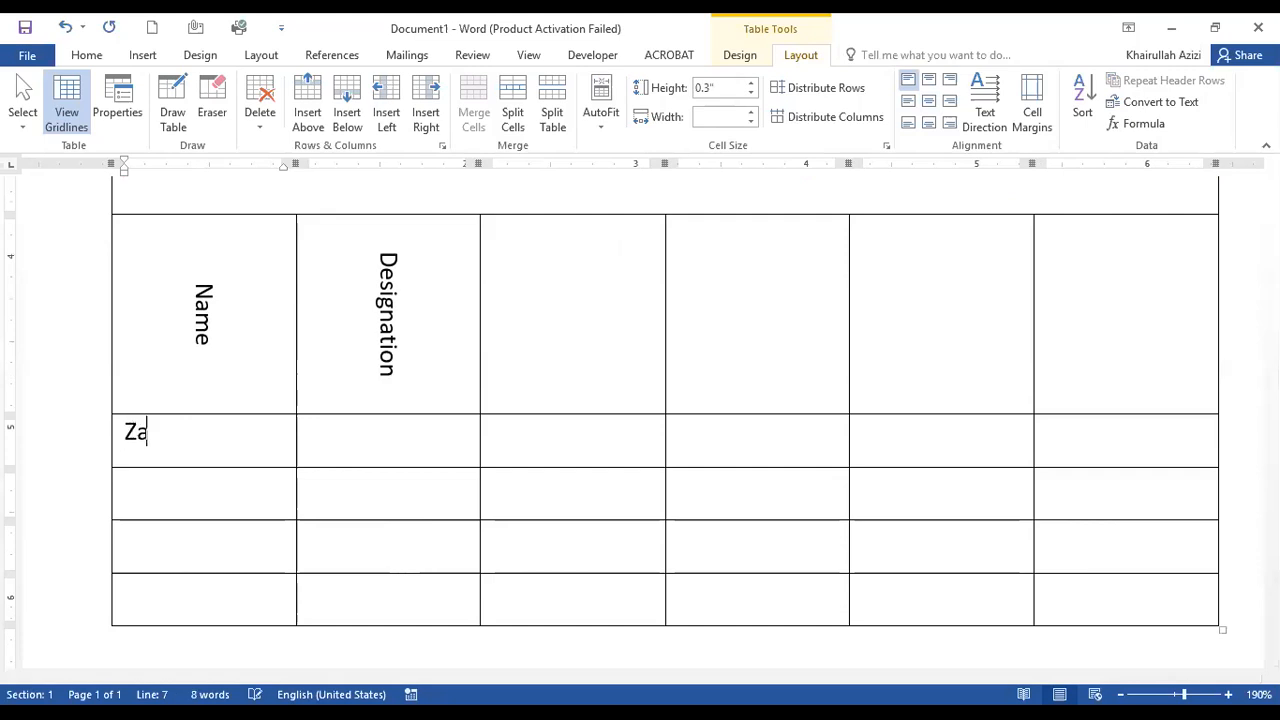
{"action": "type", "text": "mir"}
{"action": "key", "text": "Down"}
{"action": "type", "text": "Ahmad "}
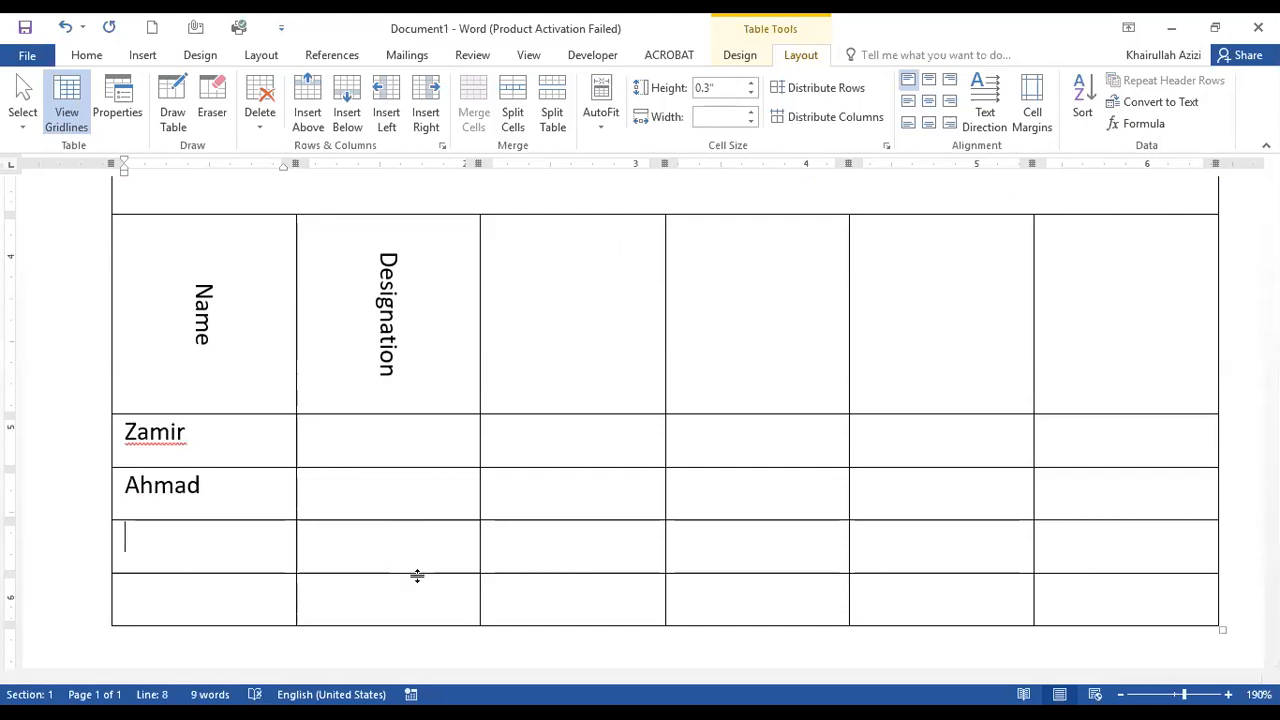
{"action": "type", "text": "Faisal "}
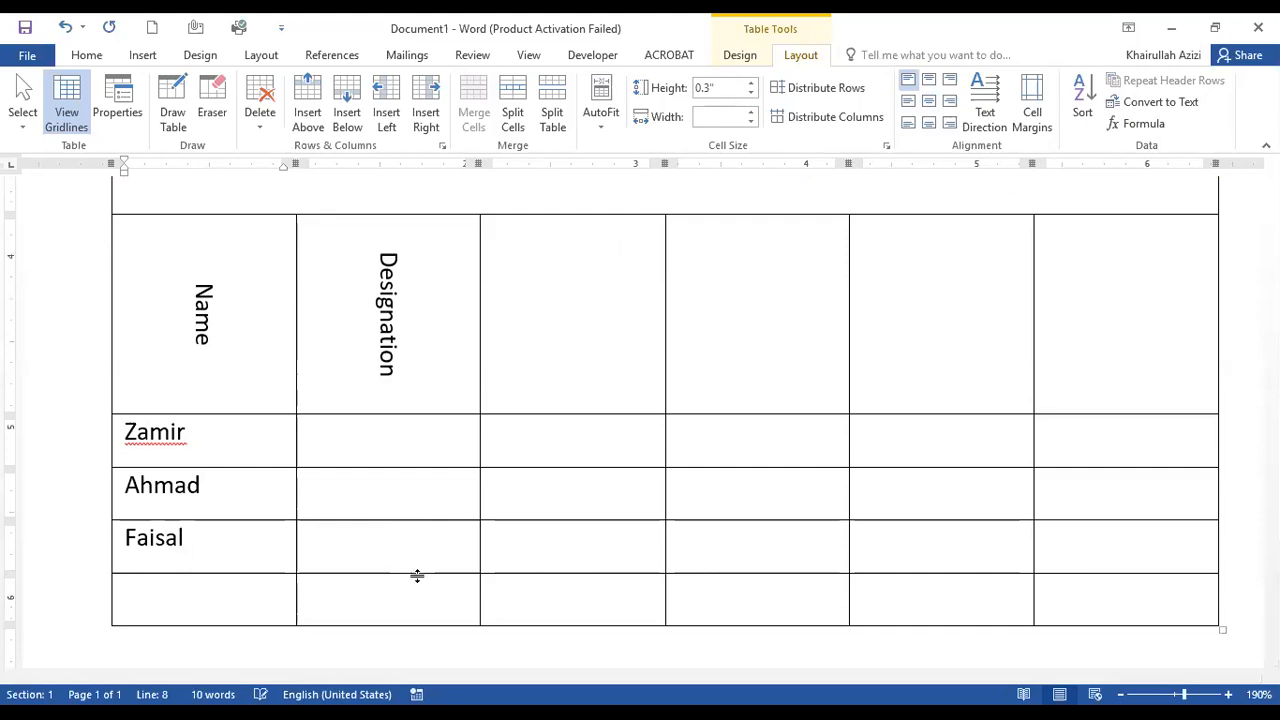
{"action": "type", "text": "Khan"}
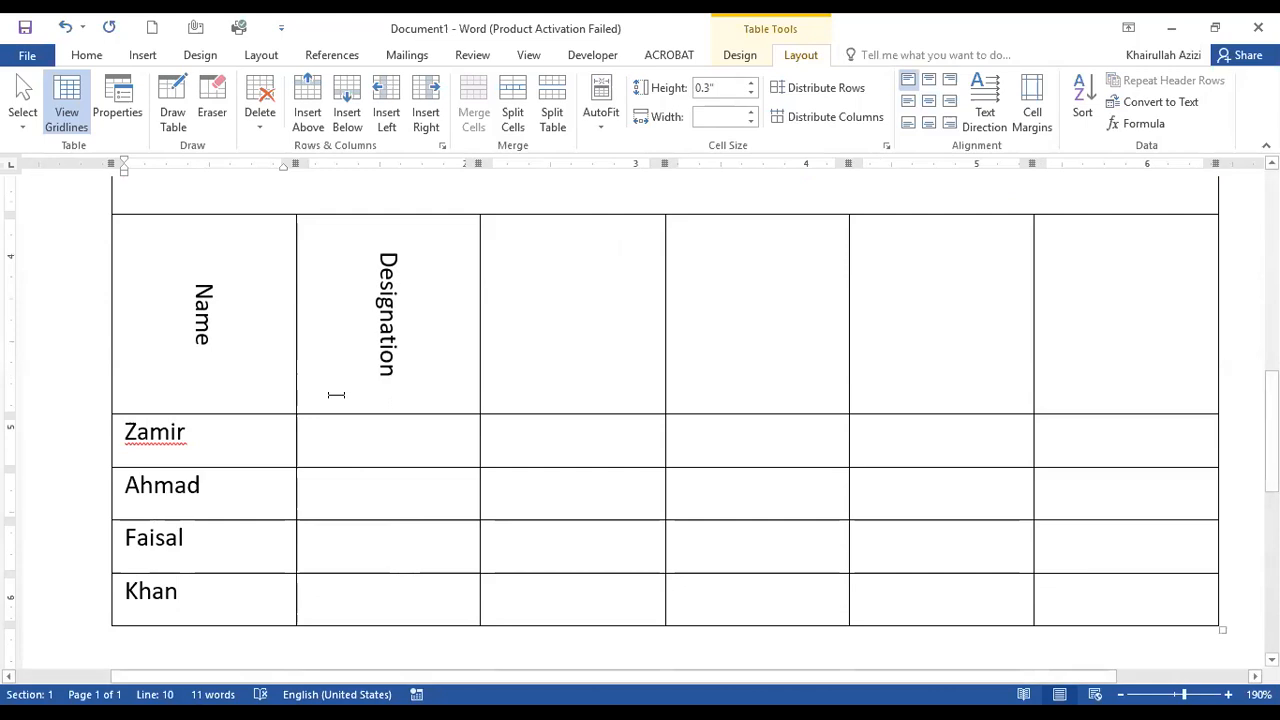
Sort the Name column as text in ascending order, treating the first selected row as a header row.
{"action": "left_click_drag", "start_coordinate": [240, 430], "coordinate": [240, 594]}
{"action": "left_click_drag", "start_coordinate": [220, 390], "coordinate": [238, 598]}
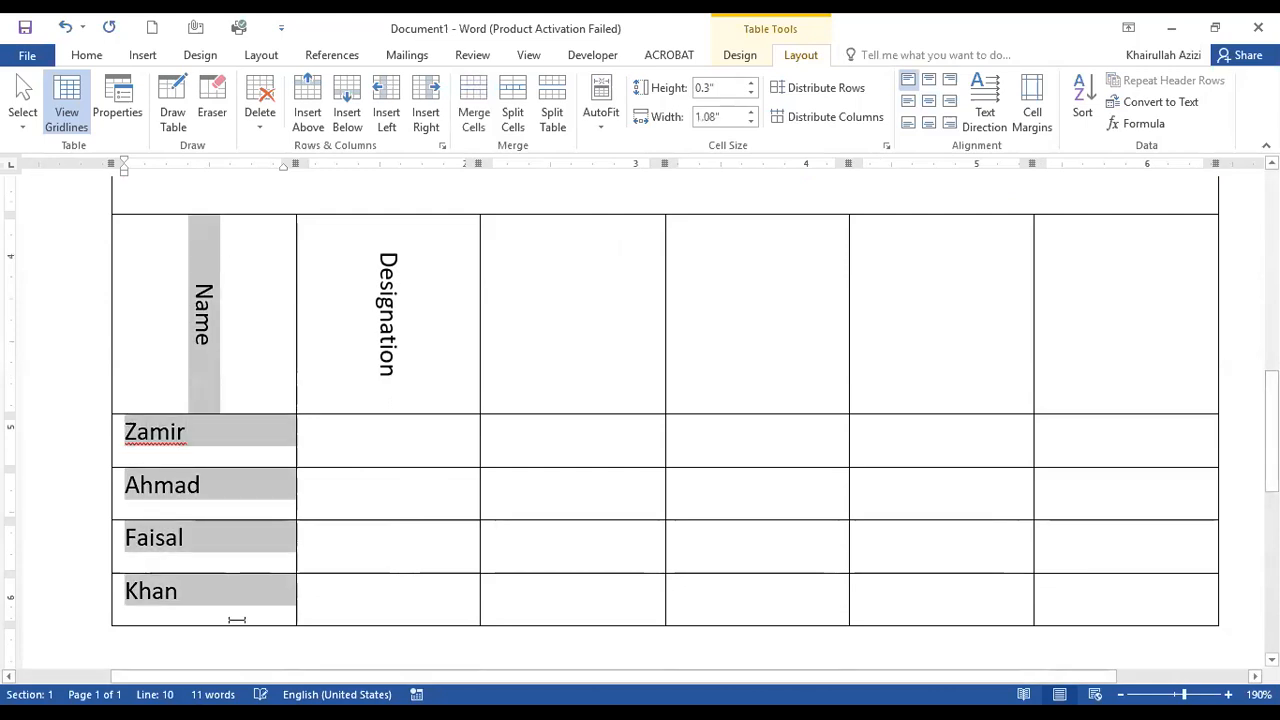
{"action": "left_click", "coordinate": [1082, 114]}
{"action": "left_click_drag", "start_coordinate": [360, 135], "coordinate": [755, 158]}
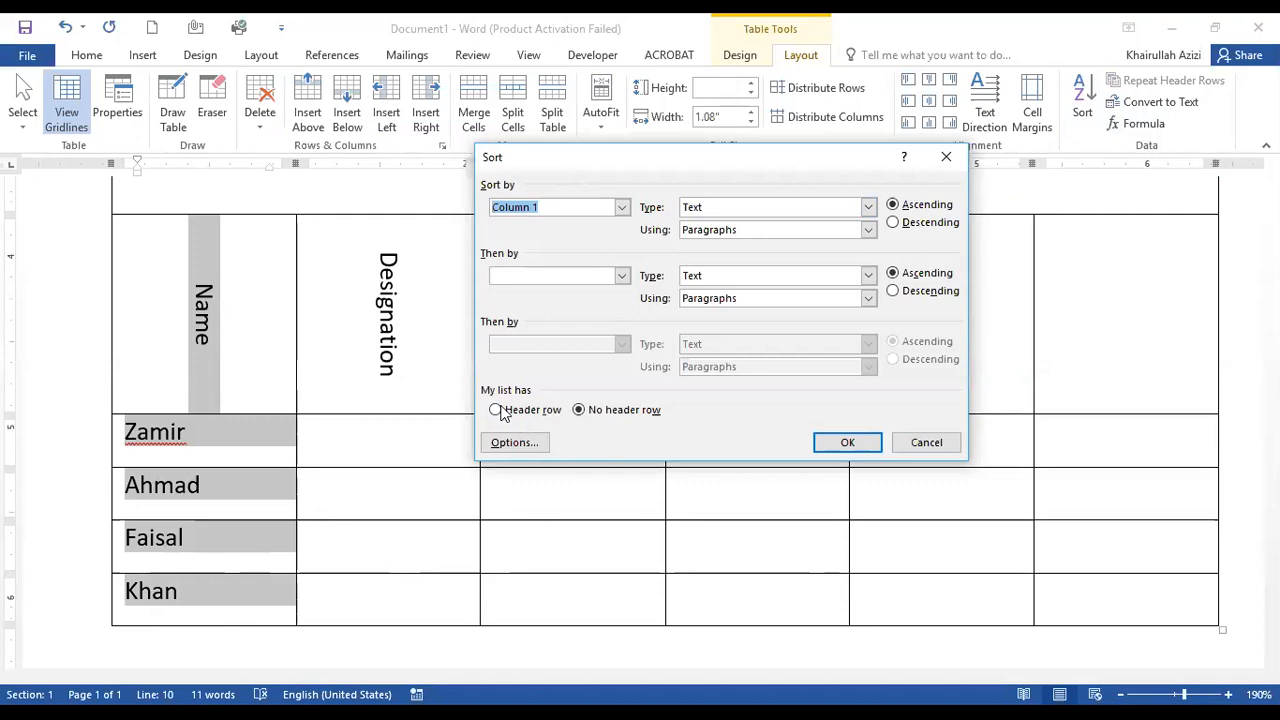
{"action": "left_click", "coordinate": [513, 414]}
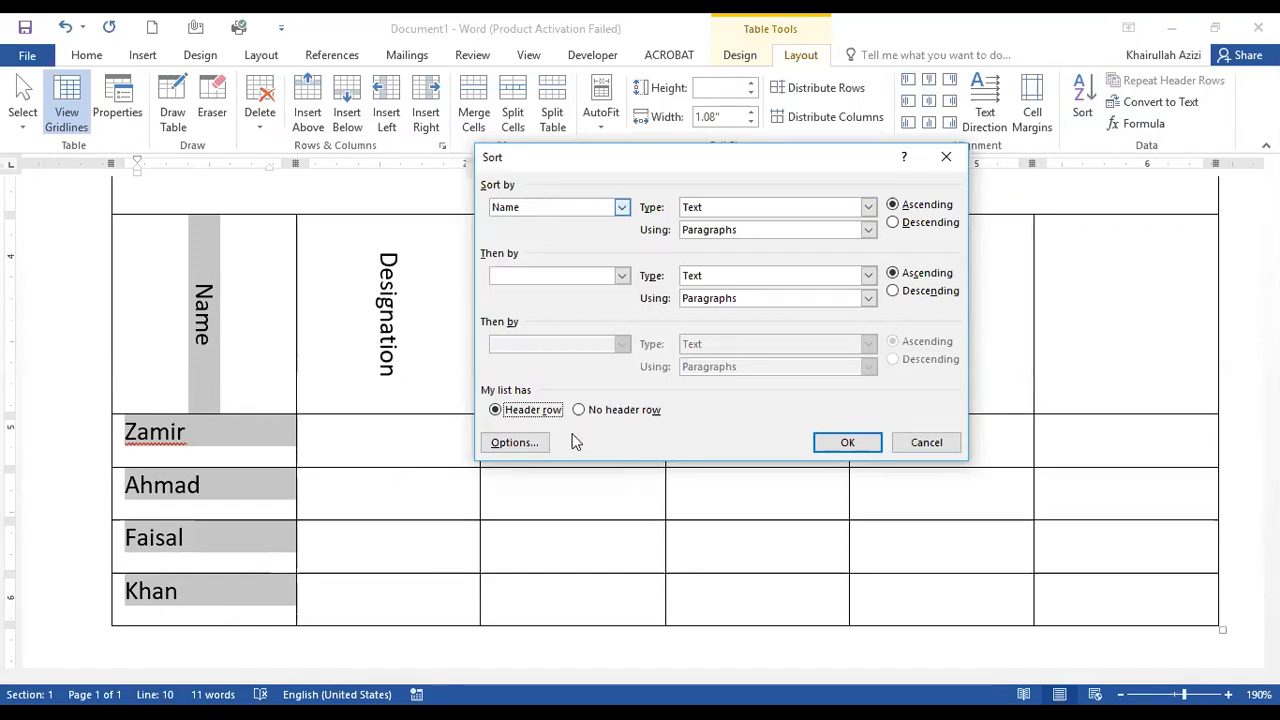
{"action": "left_click", "coordinate": [603, 416]}
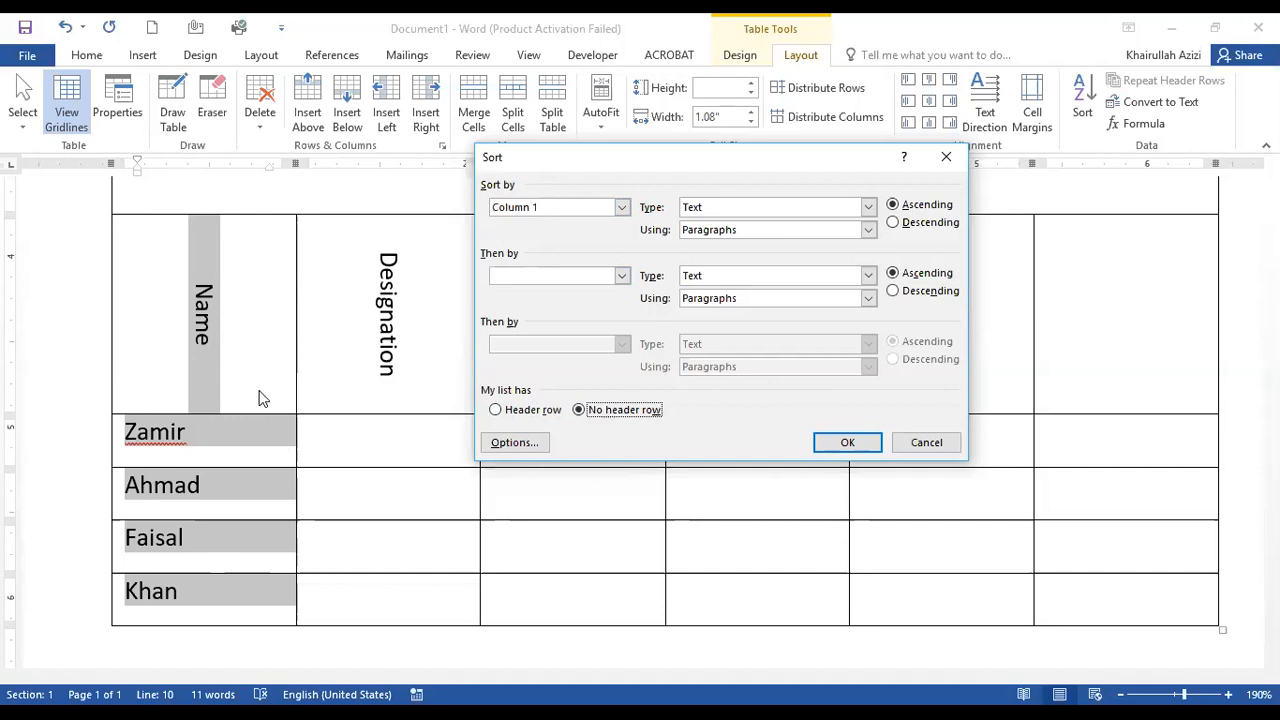
{"action": "left_click", "coordinate": [497, 410]}
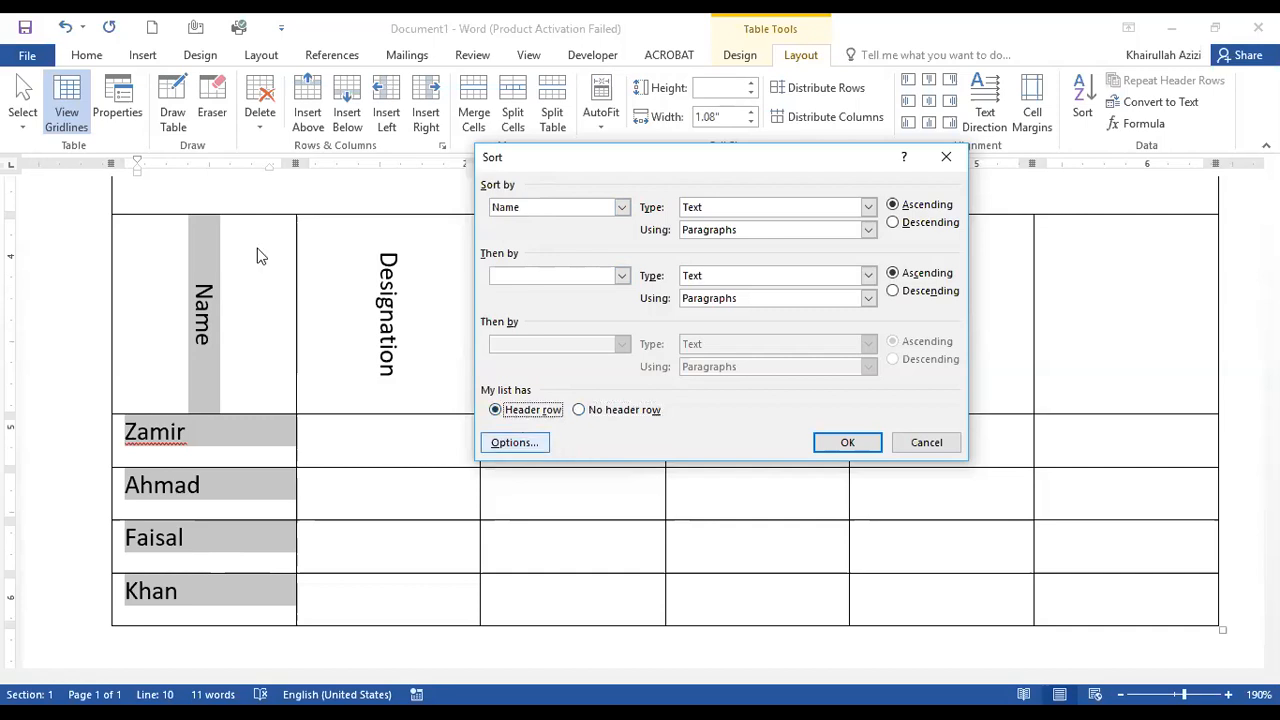
{"action": "left_click", "coordinate": [621, 208]}
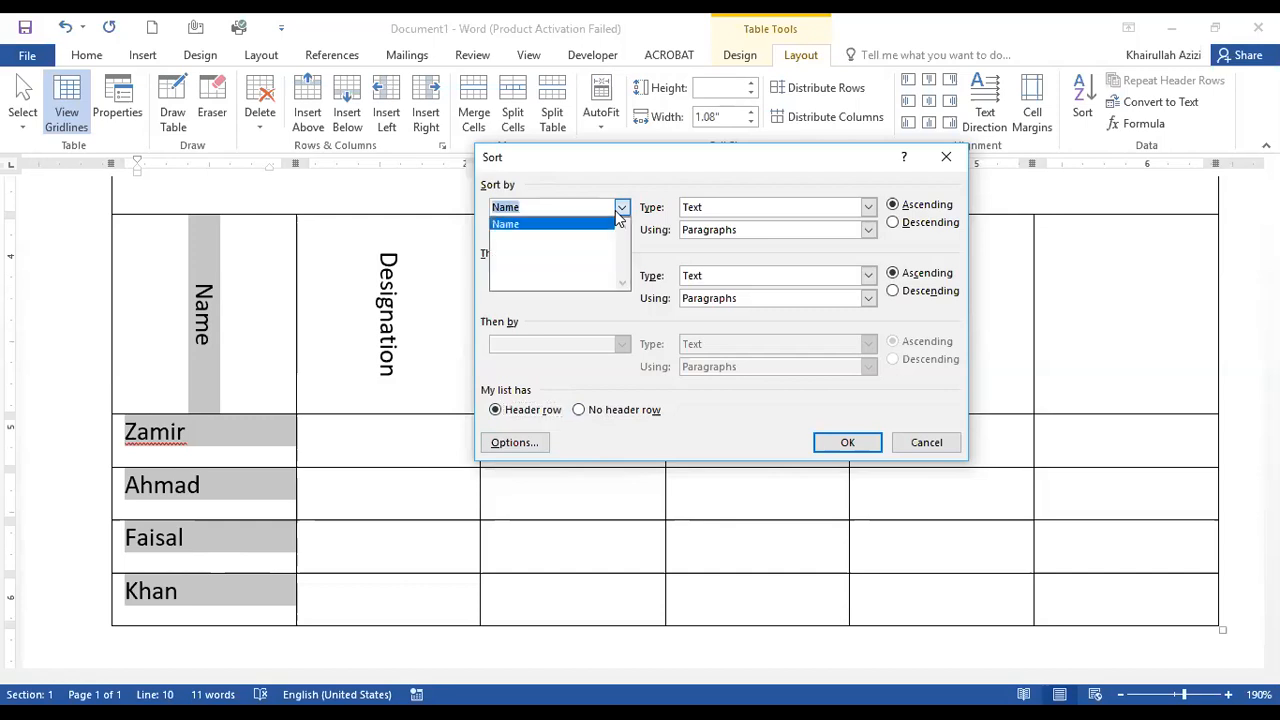
{"action": "left_click", "coordinate": [617, 215]}
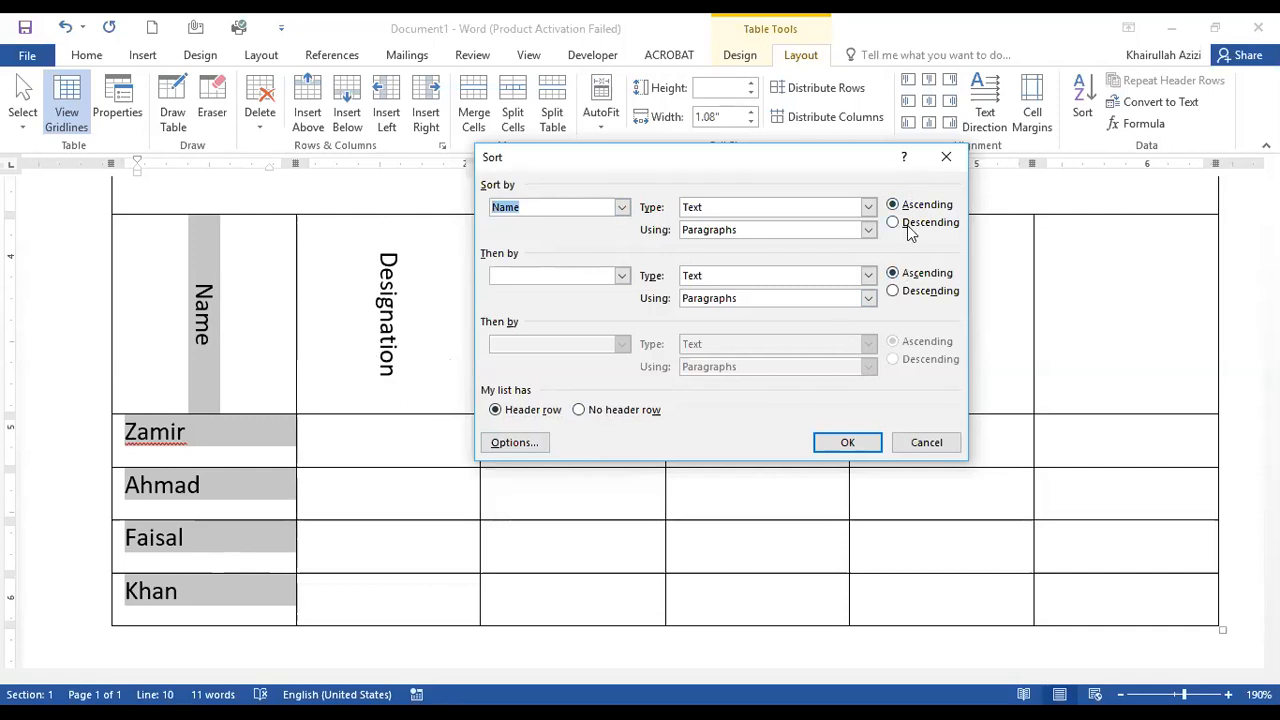
{"action": "left_click", "coordinate": [823, 207]}
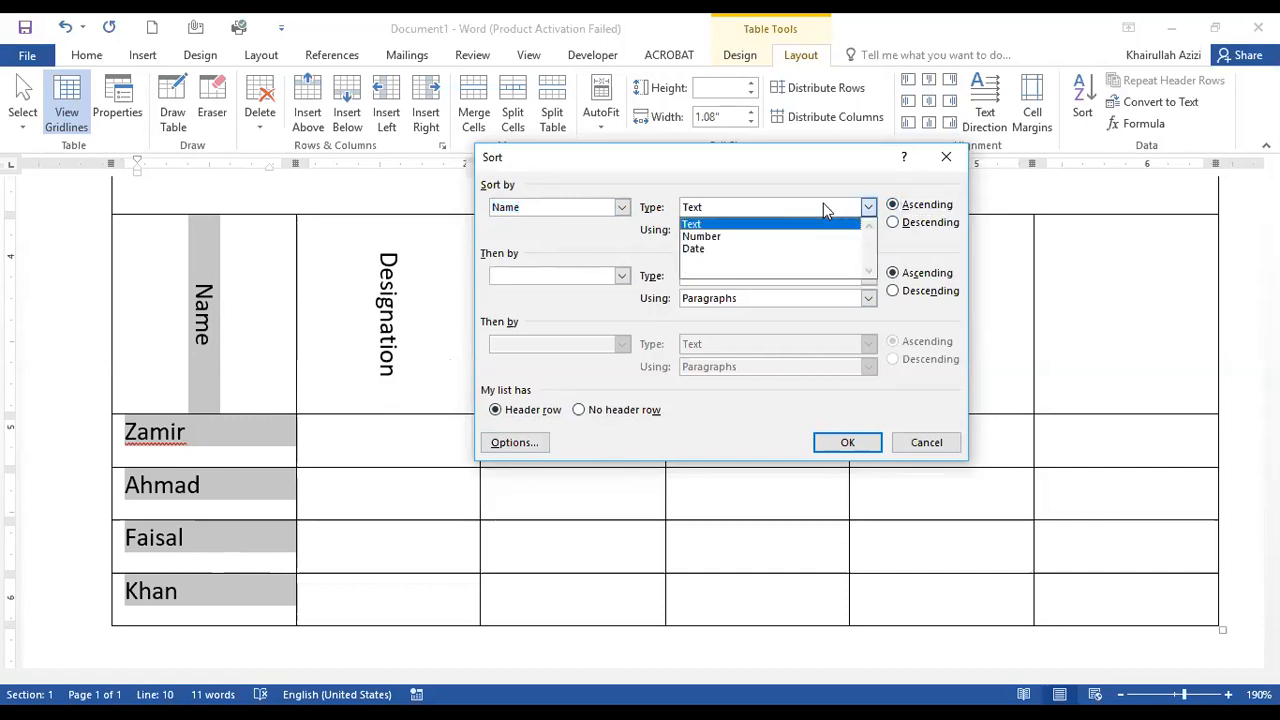
{"action": "left_click", "coordinate": [824, 207]}
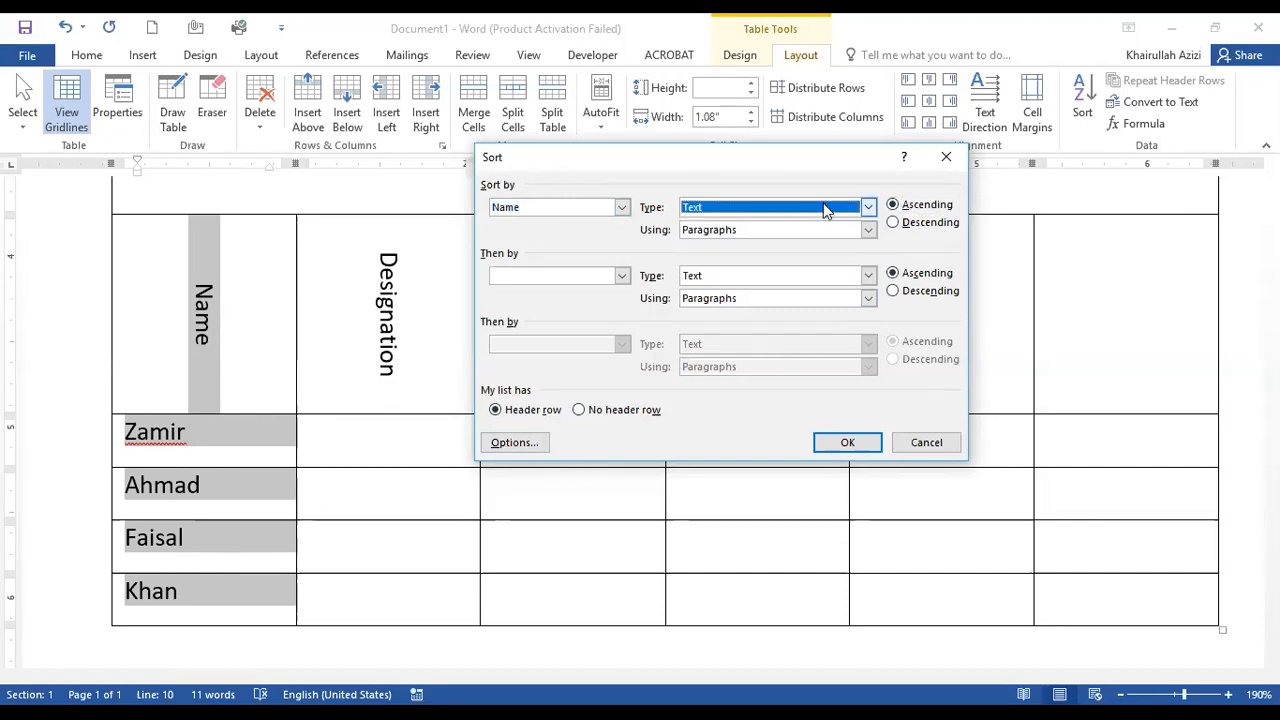
{"action": "left_click", "coordinate": [873, 441]}
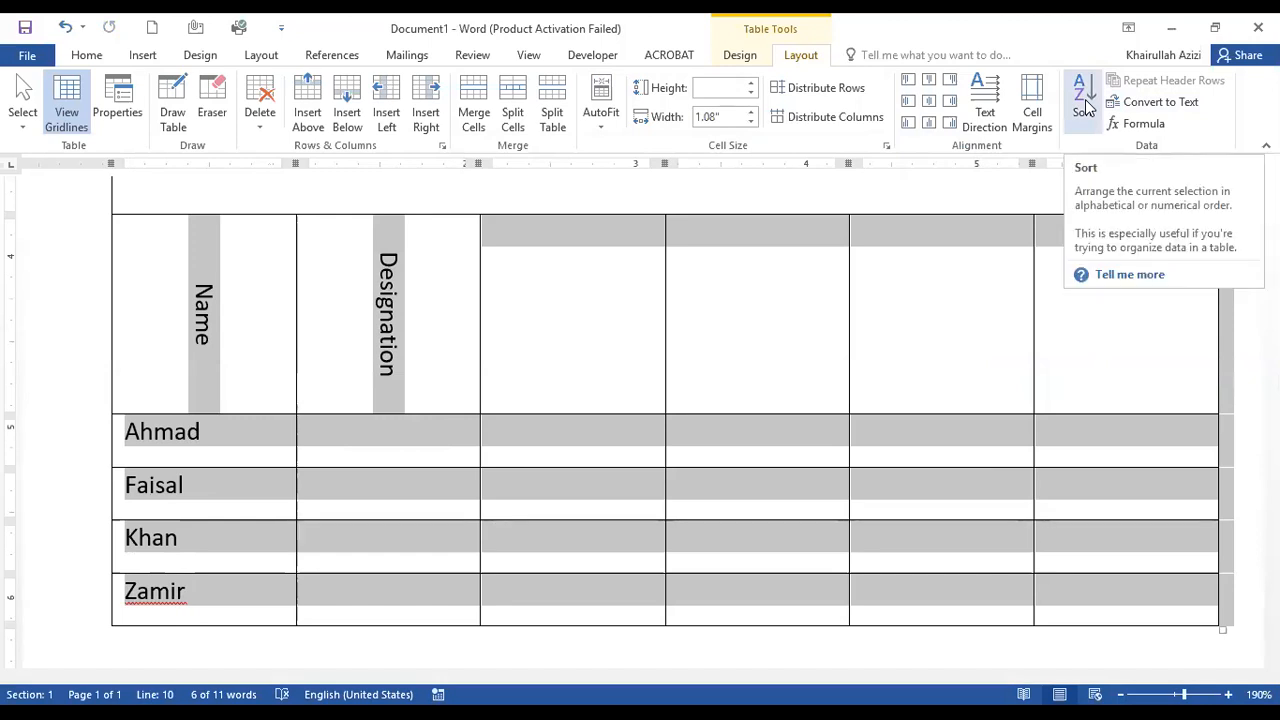
Fill the Designation column from the first row down with Engineer, Doctor, Lecturer and Clerk.
{"action": "left_click", "coordinate": [436, 462]}
{"action": "type", "text": "E"}
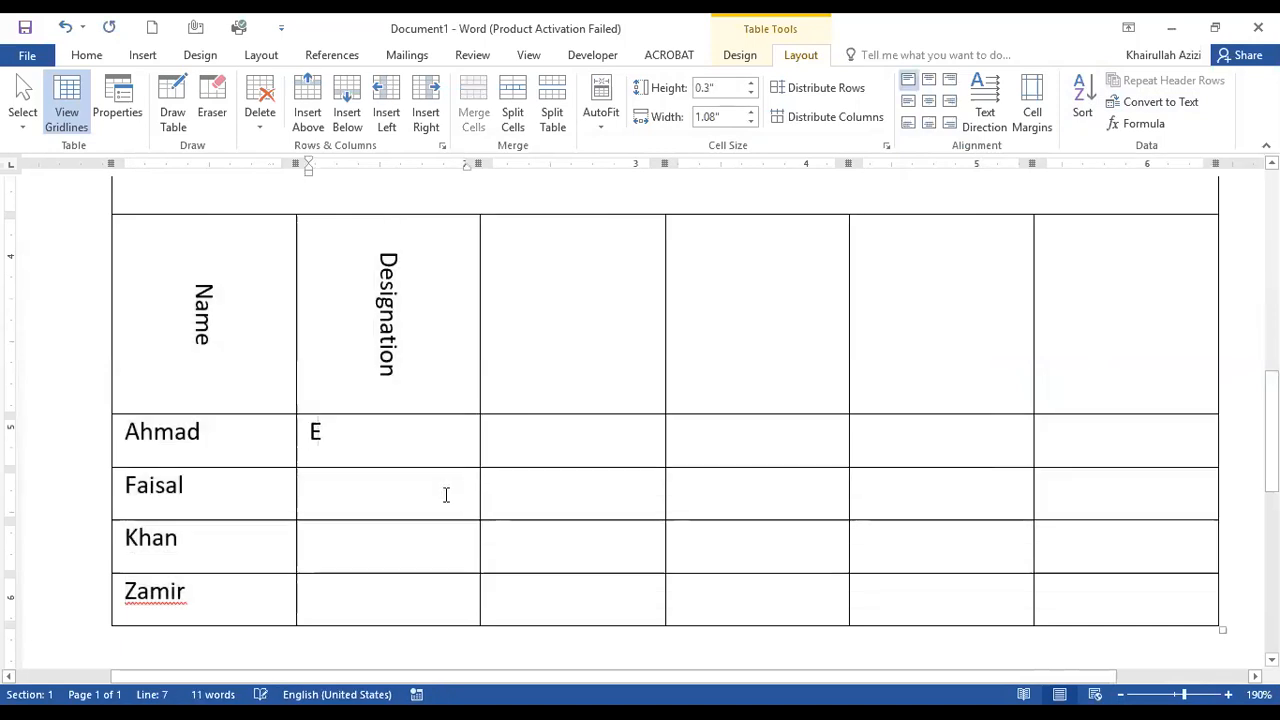
{"action": "type", "text": "ngineer"}
{"action": "left_click", "coordinate": [445, 494]}
{"action": "type", "text": "Doctor"}
{"action": "key", "text": "Down"}
{"action": "type", "text": "Lecturer"}
{"action": "key", "text": "Down"}
{"action": "type", "text": "E"}
{"action": "key", "text": "BackSpace"}
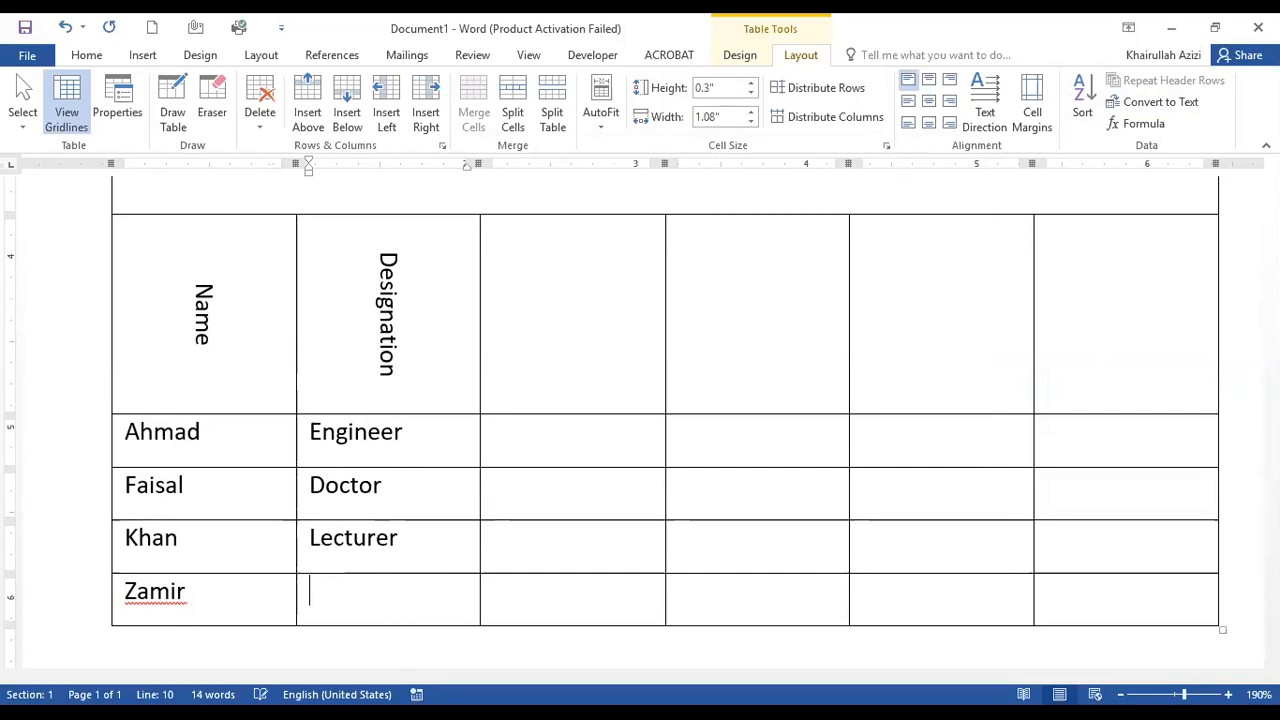
{"action": "type", "text": "Clerk"}
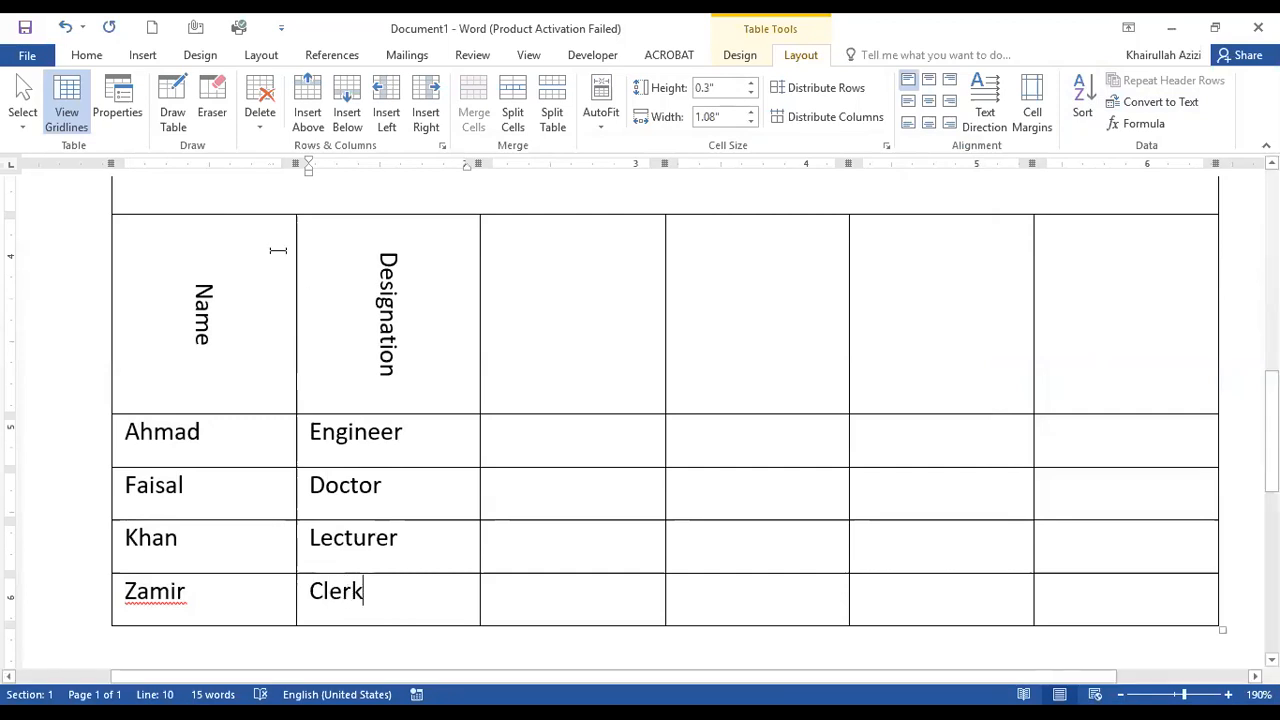
Sort the Name and Designation columns by Designation as text in descending order, with a header row, and clear the selection.
{"action": "left_click_drag", "start_coordinate": [234, 249], "coordinate": [340, 610]}
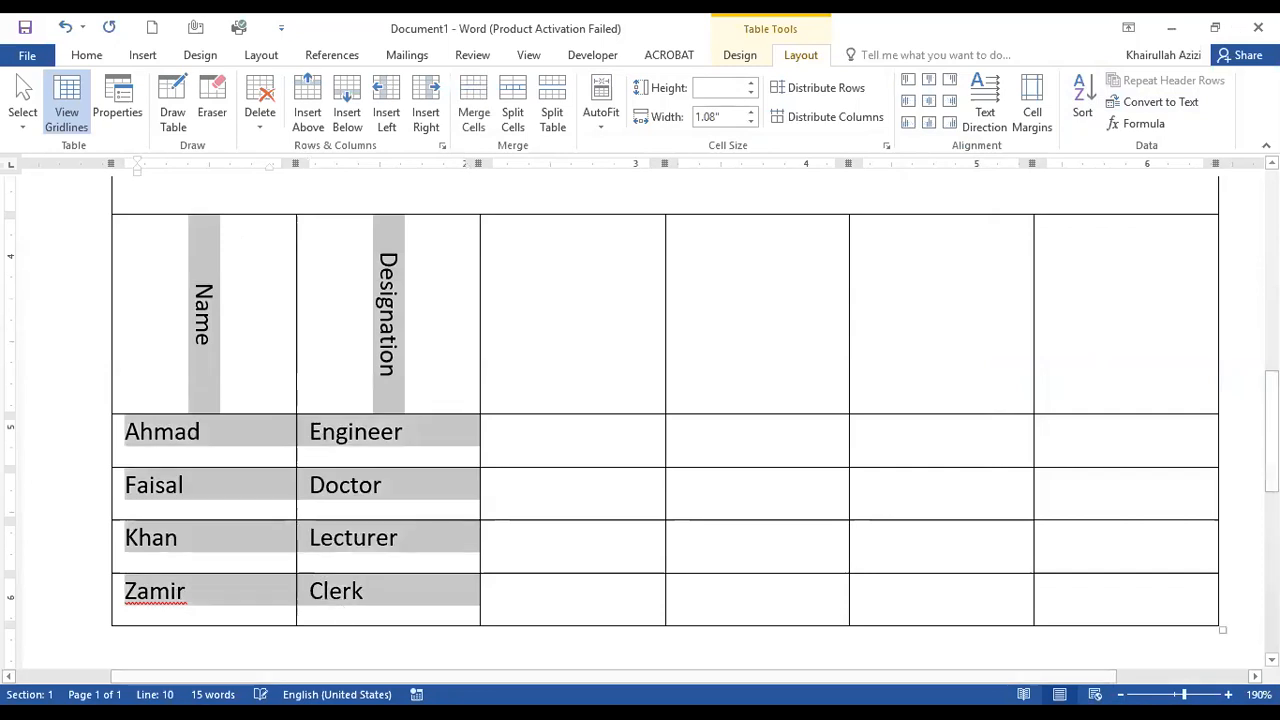
{"action": "left_click", "coordinate": [1077, 92]}
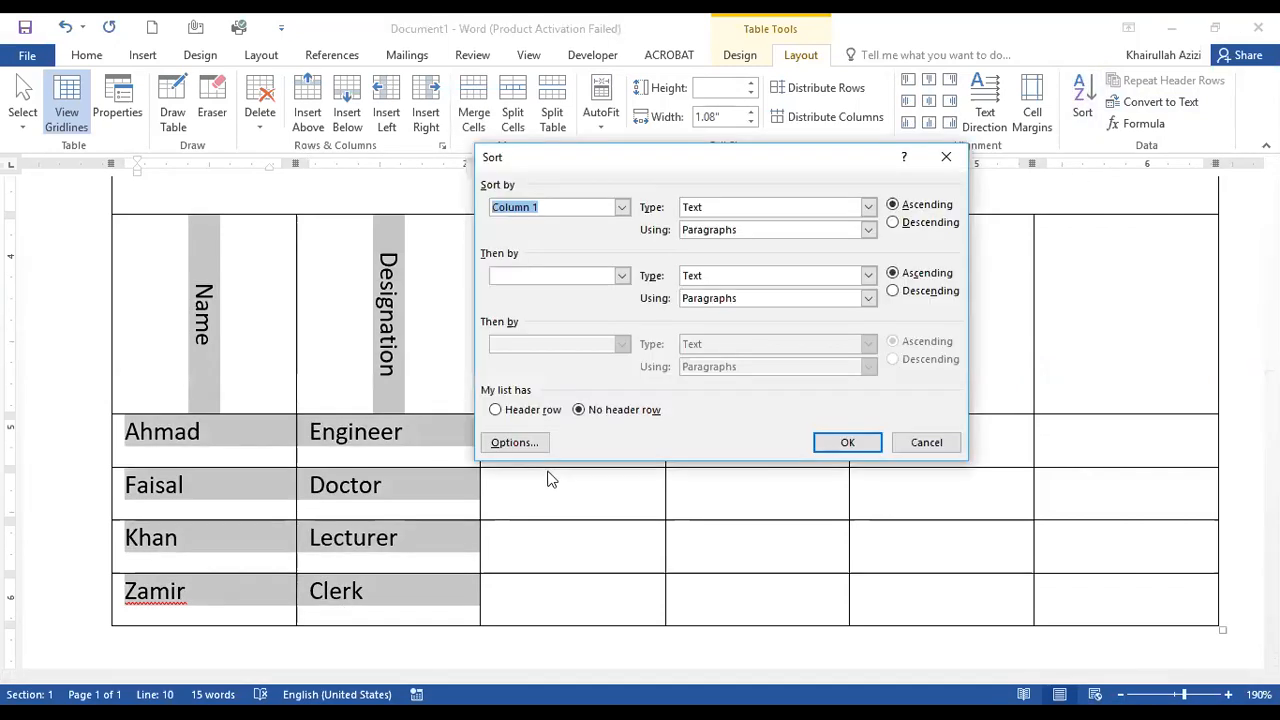
{"action": "left_click", "coordinate": [533, 410]}
{"action": "left_click", "coordinate": [621, 207]}
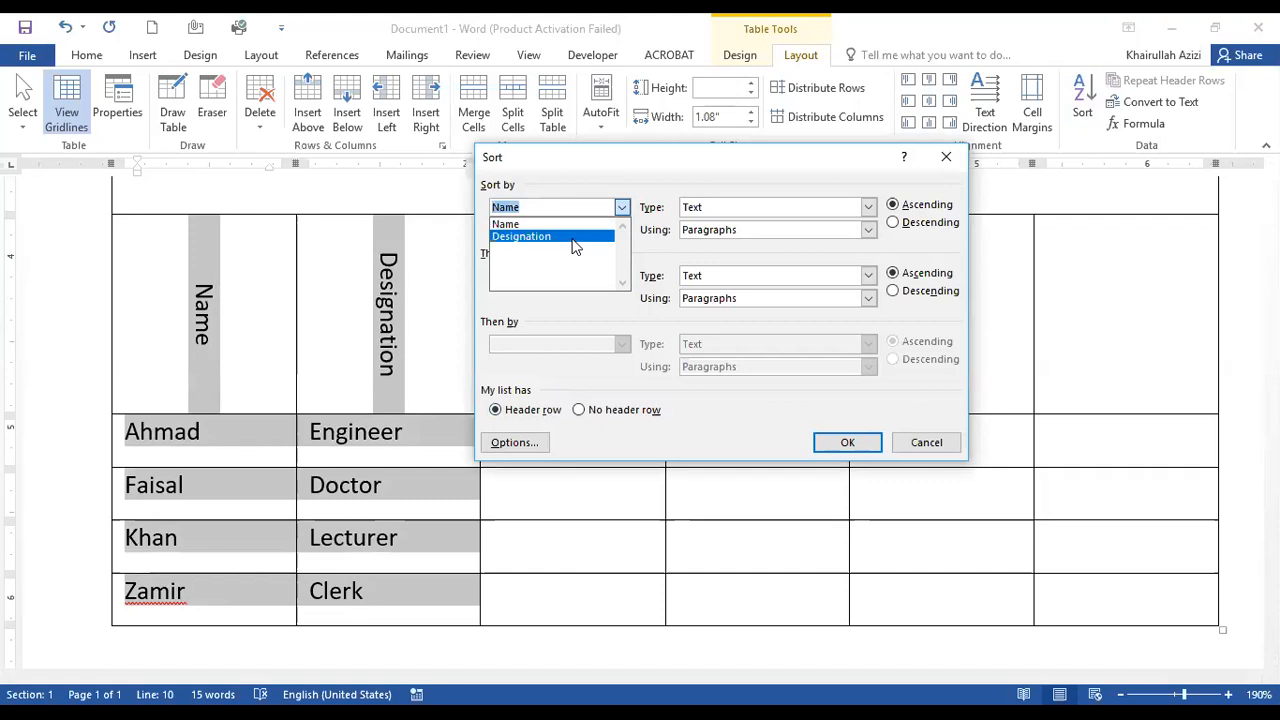
{"action": "left_click", "coordinate": [536, 236]}
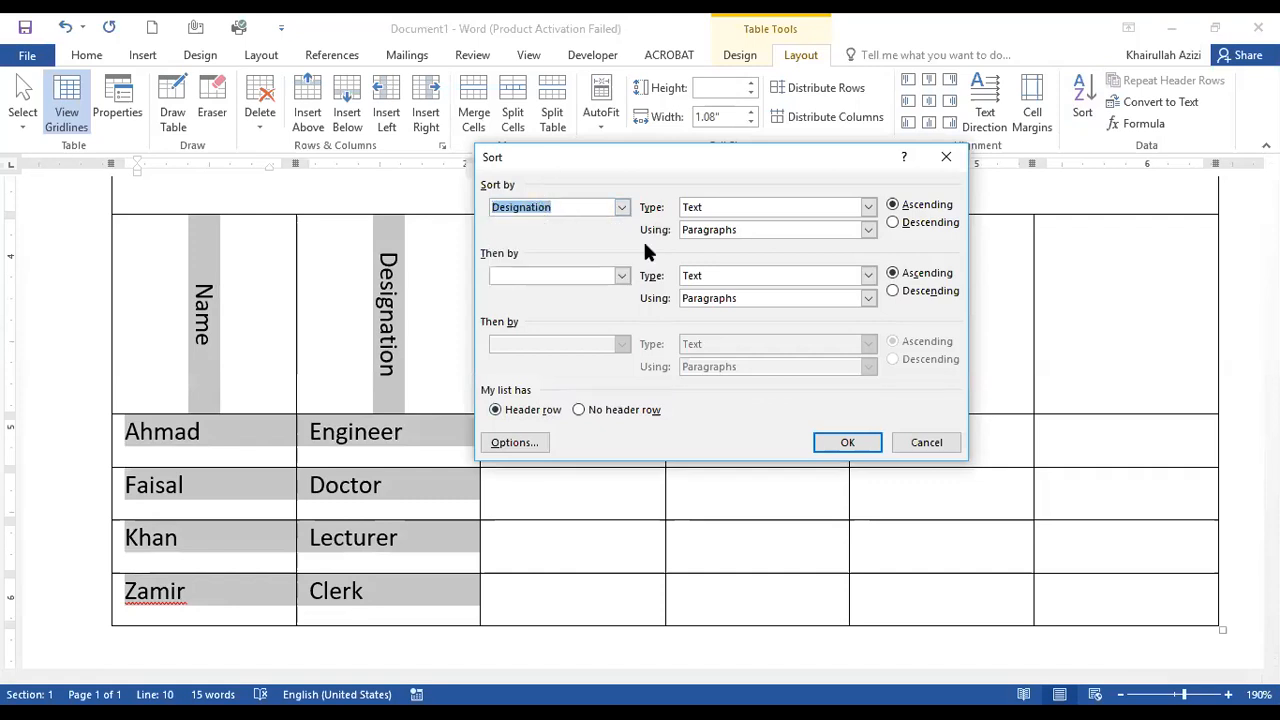
{"action": "left_click", "coordinate": [783, 206]}
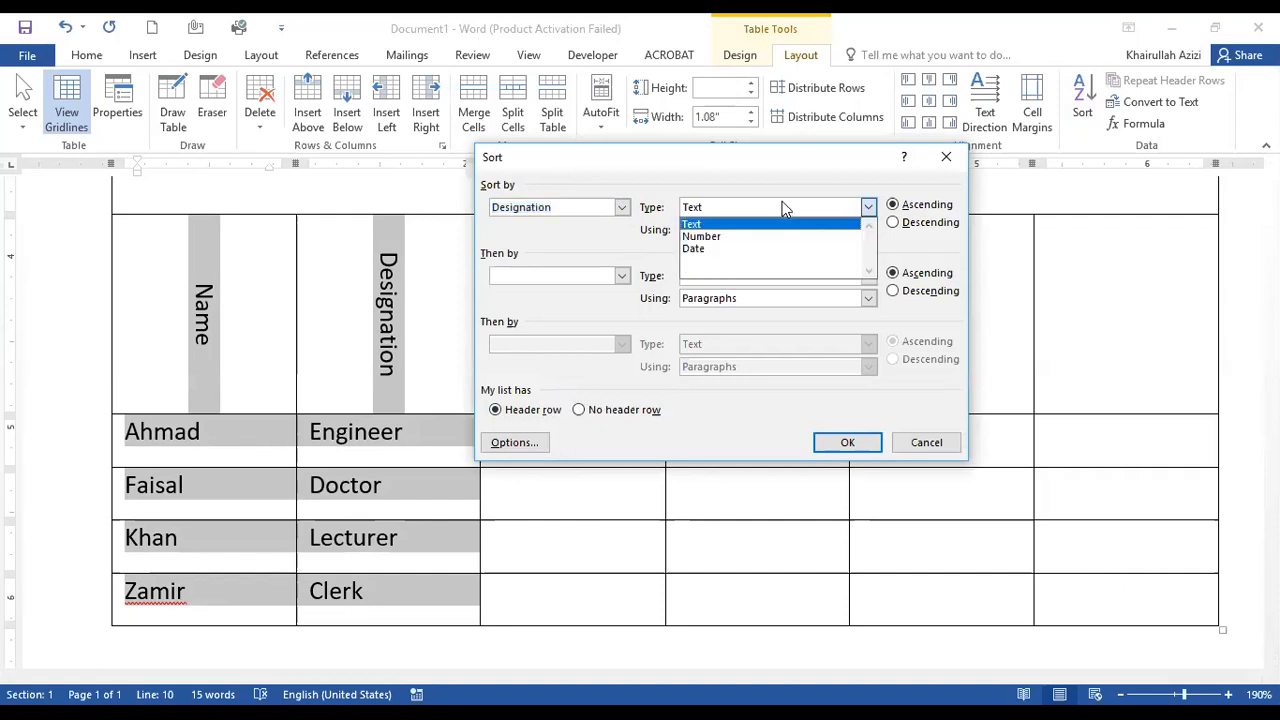
{"action": "left_click", "coordinate": [783, 206]}
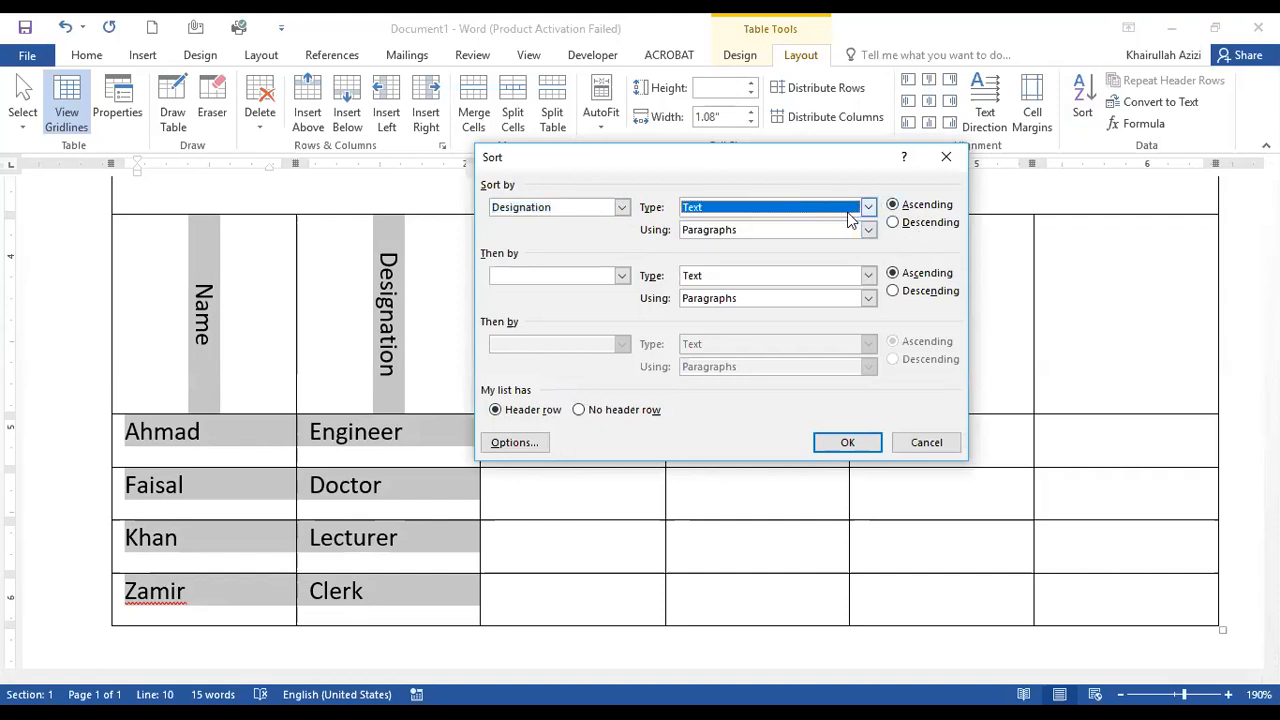
{"action": "left_click", "coordinate": [894, 222]}
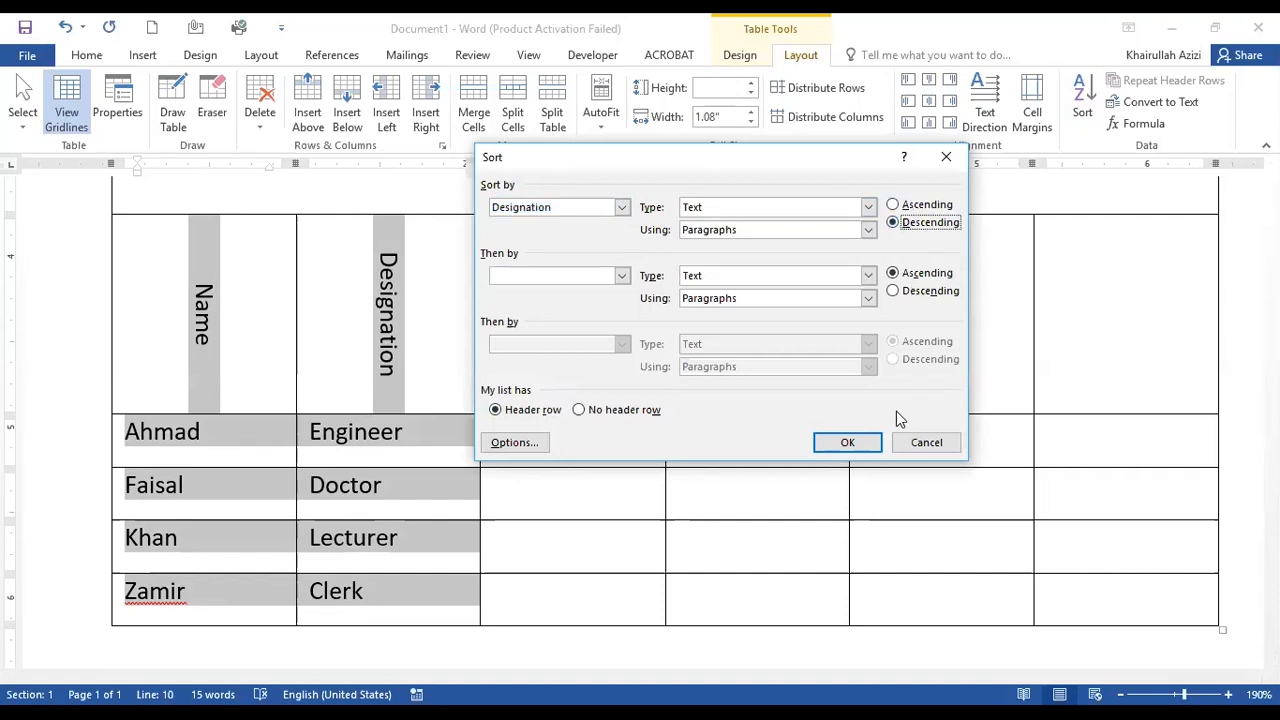
{"action": "left_click", "coordinate": [868, 450]}
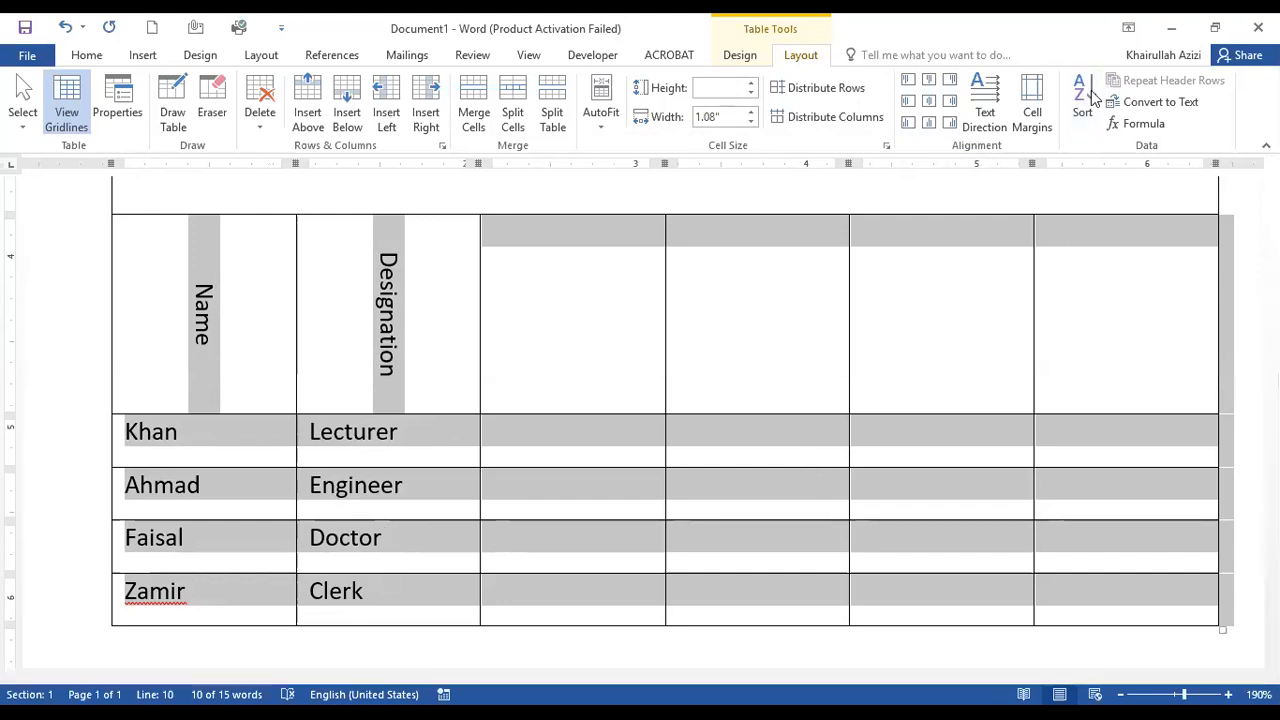
{"action": "left_click", "coordinate": [965, 440]}
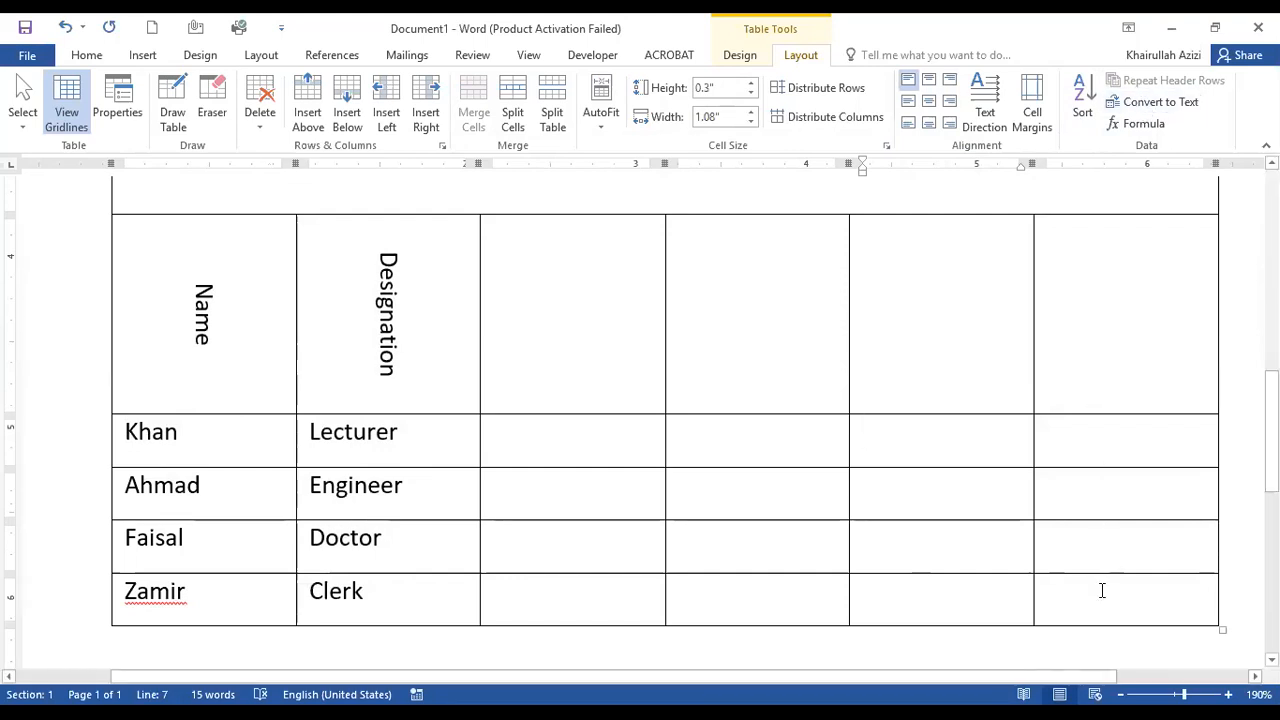
Delete all existing content from the document and insert a new table with two columns and three rows.
{"action": "left_click_drag", "start_coordinate": [1184, 609], "coordinate": [5, 20]}
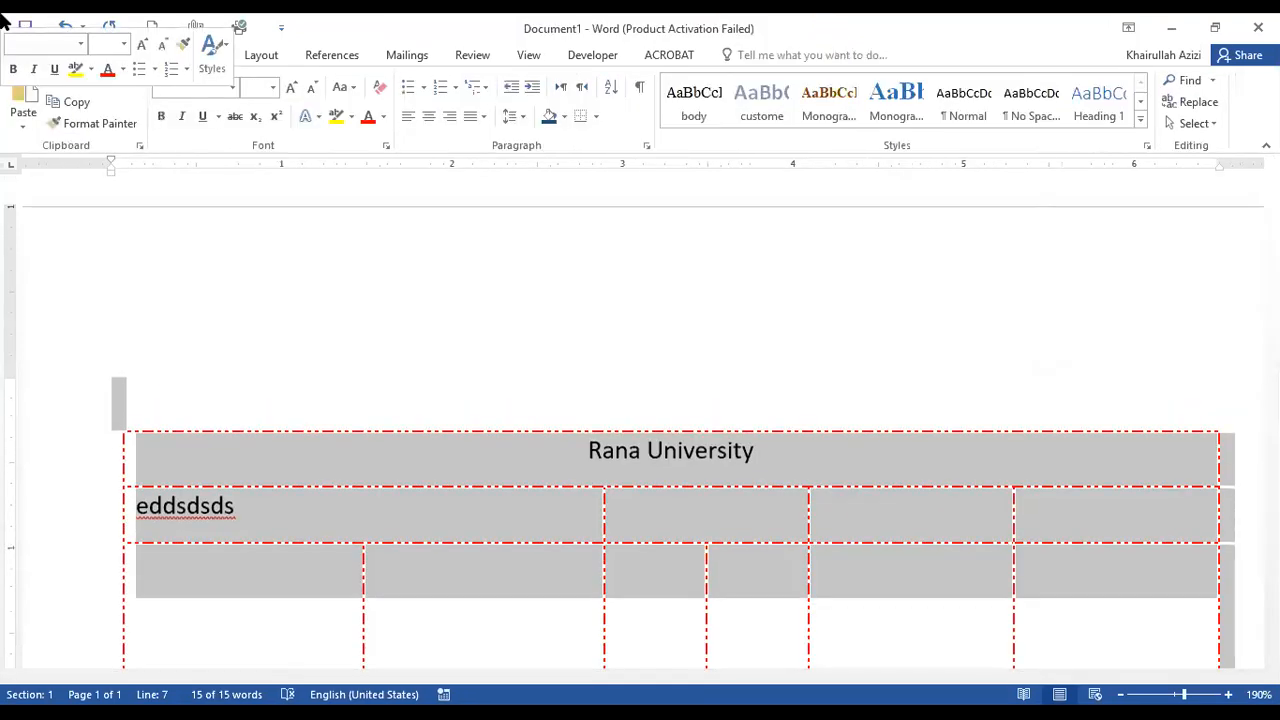
{"action": "key", "text": "Delete"}
{"action": "left_click", "coordinate": [139, 58]}
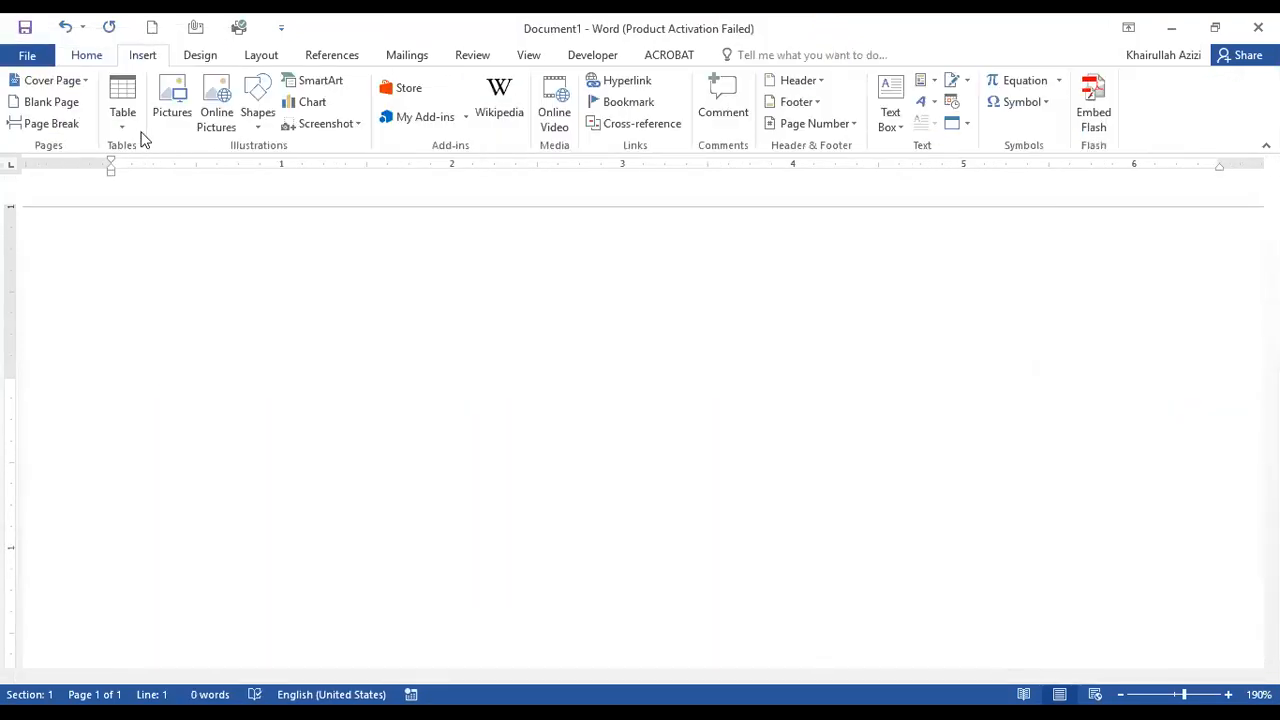
{"action": "left_click", "coordinate": [129, 113]}
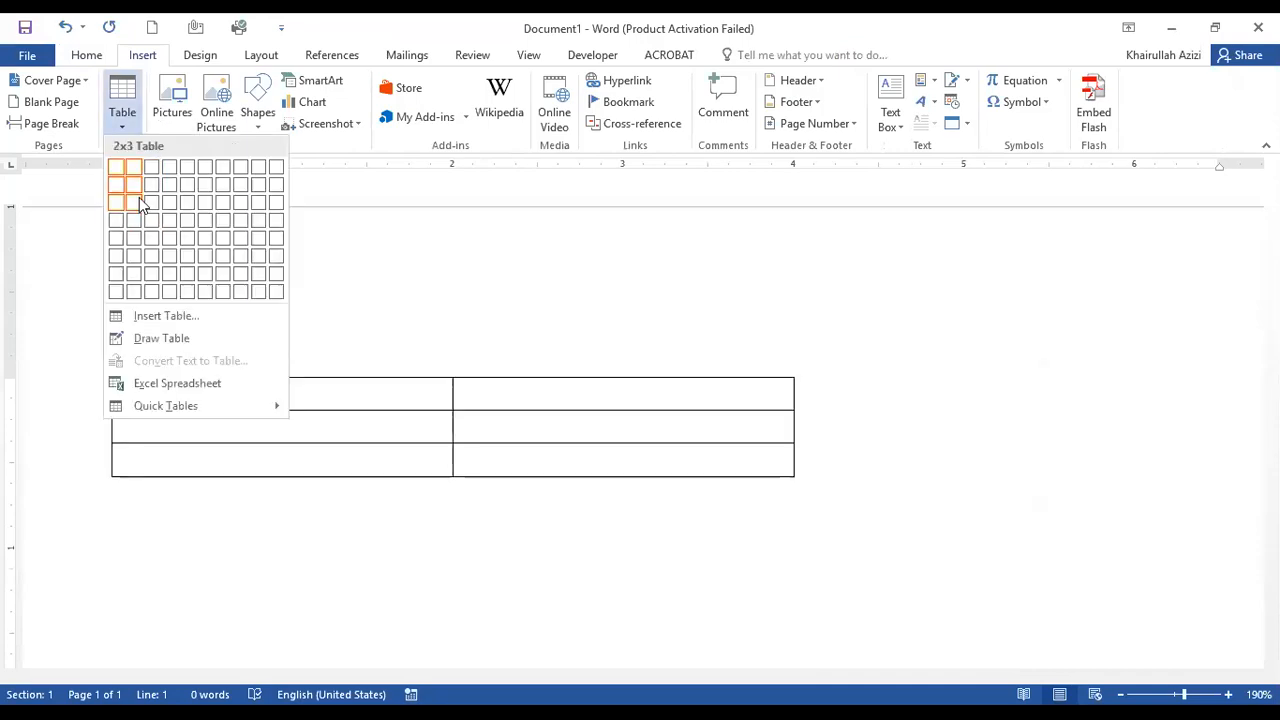
{"action": "left_click", "coordinate": [139, 200]}
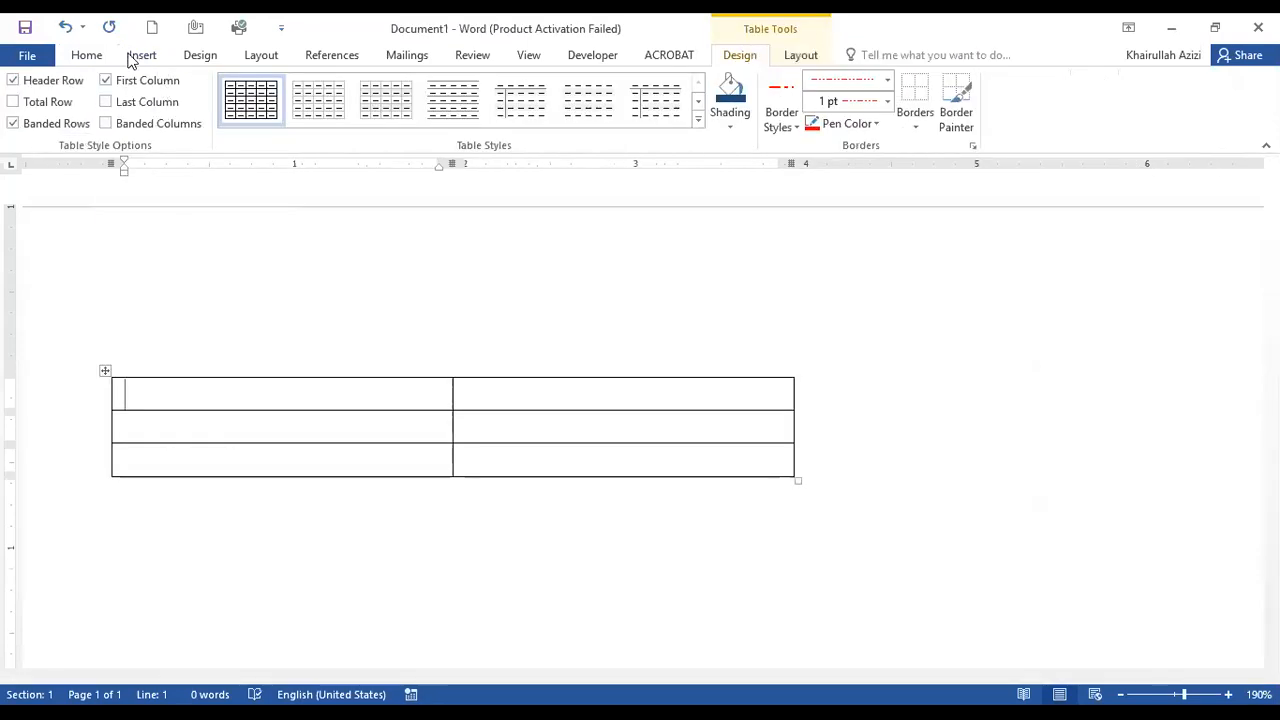
{"action": "left_click", "coordinate": [574, 398]}
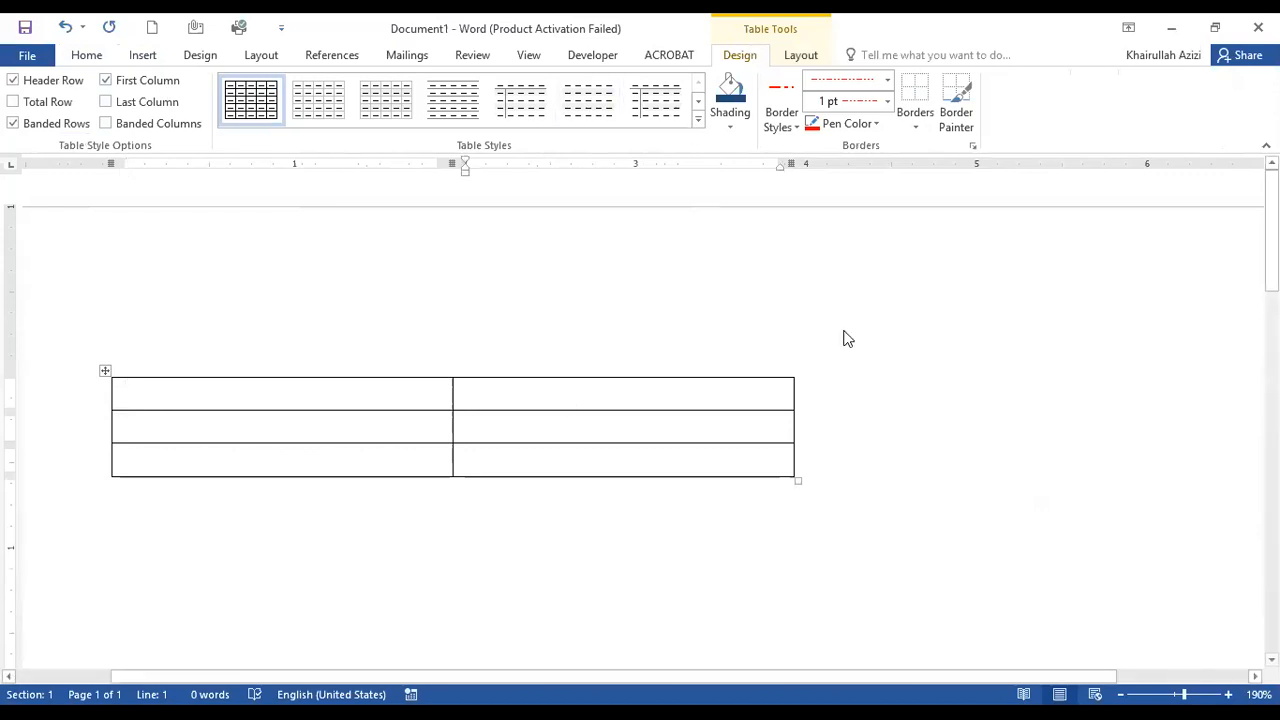
Enter the headings Name and Designation in the two cells of the new table's first row.
{"action": "left_click", "coordinate": [287, 400]}
{"action": "type", "text": "Name"}
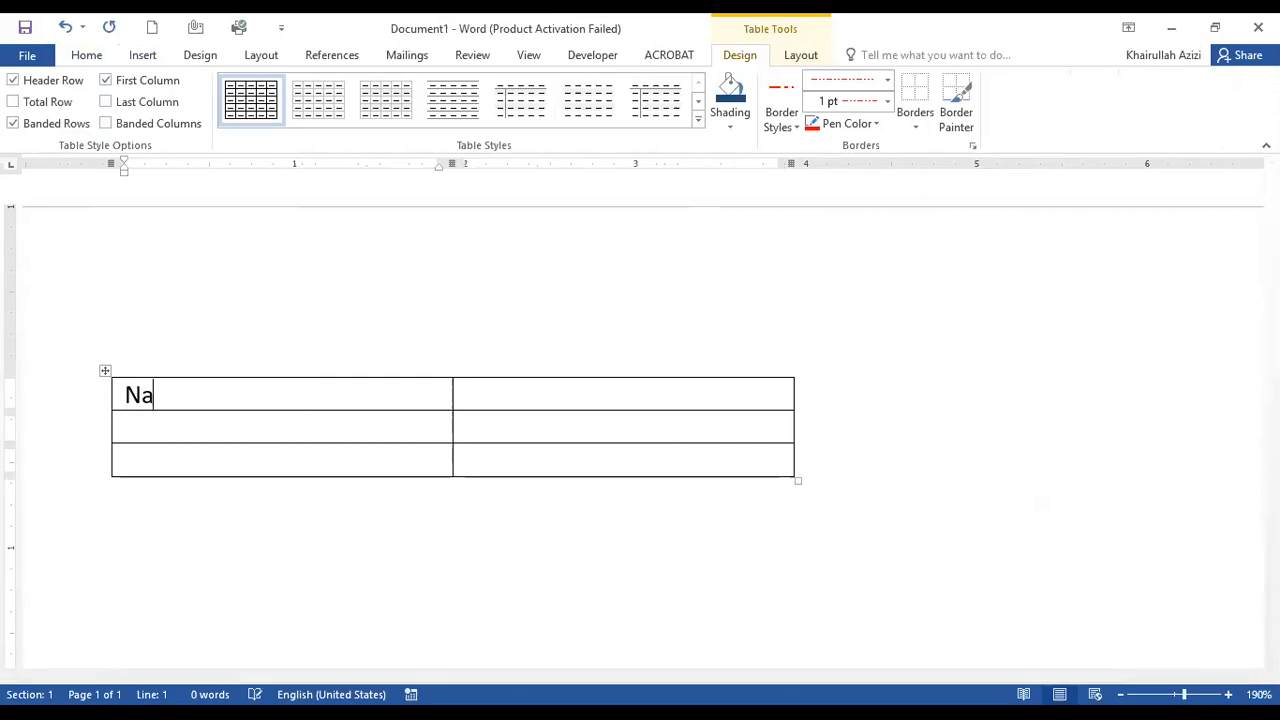
{"action": "key", "text": "Tab"}
{"action": "type", "text": "Dei"}
{"action": "key", "text": "BackSpace"}
{"action": "key", "text": "BackSpace"}
{"action": "type", "text": "signation"}
{"action": "key", "text": "BackSpace"}
{"action": "key", "text": "BackSpace"}
{"action": "key", "text": "BackSpace"}
{"action": "key", "text": "BackSpace"}
{"action": "key", "text": "BackSpace"}
{"action": "key", "text": "BackSpace"}
{"action": "key", "text": "BackSpace"}
{"action": "key", "text": "BackSpace"}
{"action": "key", "text": "BackSpace"}
{"action": "type", "text": "esignation"}
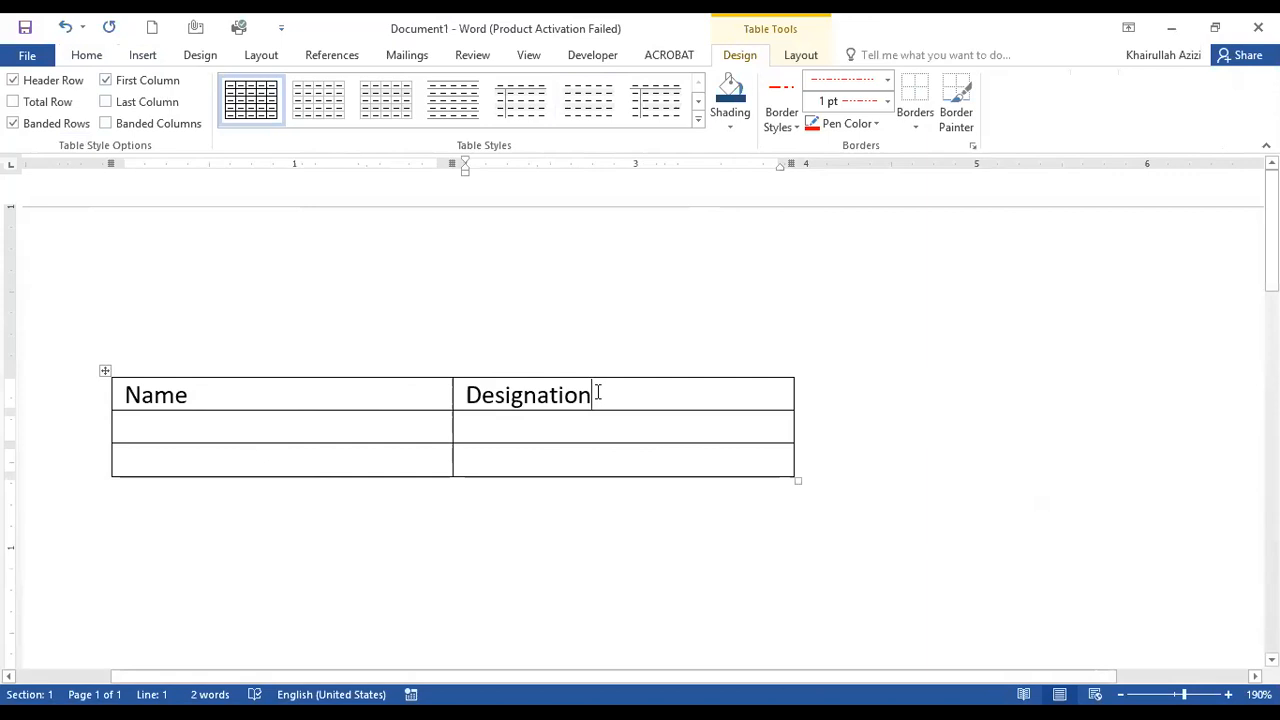
Set the table's heading row to repeat as a header row and append empty rows until the table extends onto a second page.
{"action": "left_click", "coordinate": [798, 56]}
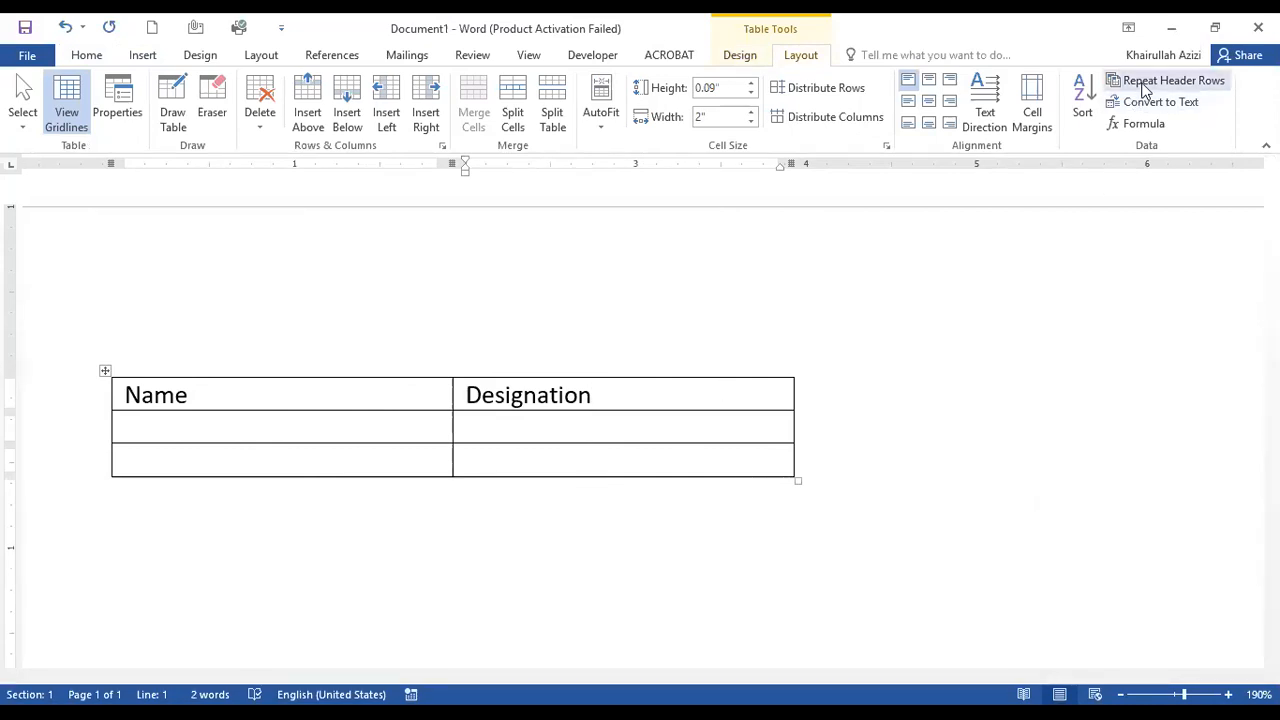
{"action": "left_click", "coordinate": [723, 428]}
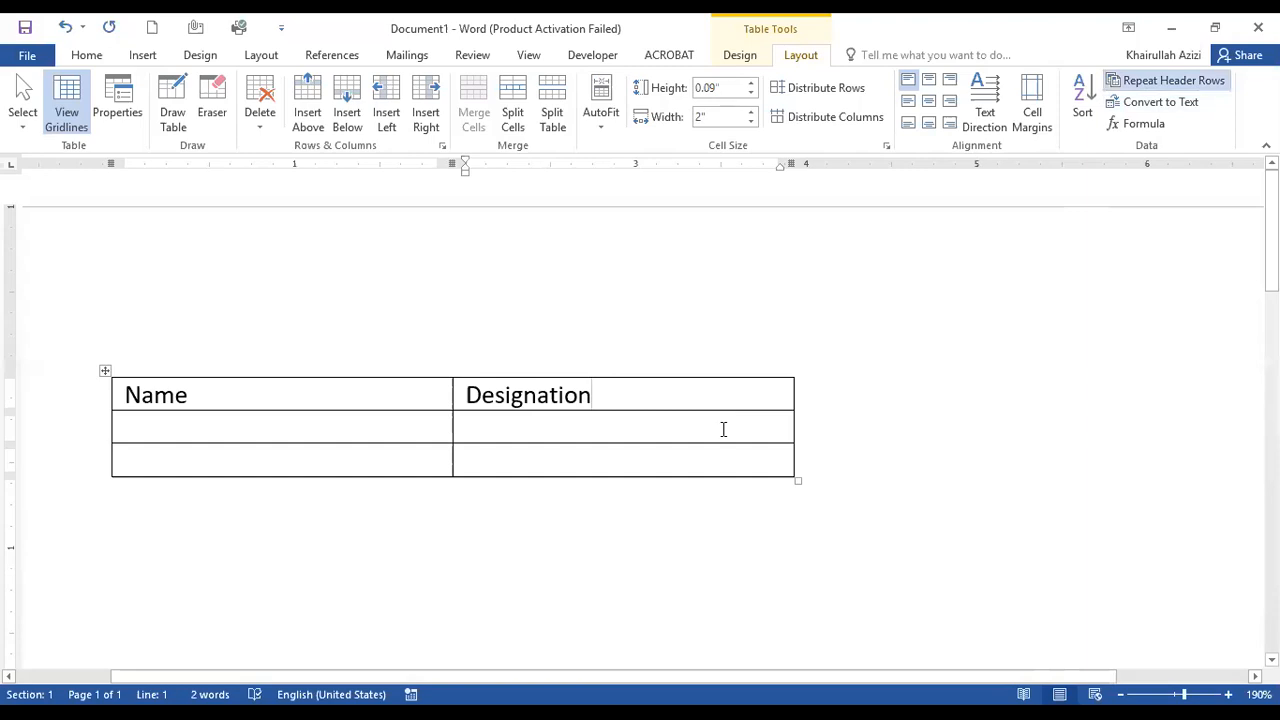
{"action": "key", "text": "Tab"}
{"action": "key", "text": "Tab"}
{"action": "key", "text": "Tab"}
{"action": "key", "text": "Tab"}
{"action": "key", "text": "Tab"}
{"action": "key", "text": "Tab"}
{"action": "key", "text": "Tab"}
{"action": "key", "text": "Tab"}
{"action": "key", "text": "Tab"}
{"action": "key", "text": "Tab"}
{"action": "key", "text": "Tab"}
{"action": "key", "text": "Tab"}
{"action": "key", "text": "Tab"}
{"action": "key", "text": "Tab"}
{"action": "key", "text": "Tab"}
{"action": "key", "text": "Tab"}
{"action": "key", "text": "Tab"}
{"action": "key", "text": "Tab"}
{"action": "key", "text": "Tab"}
{"action": "key", "text": "Tab"}
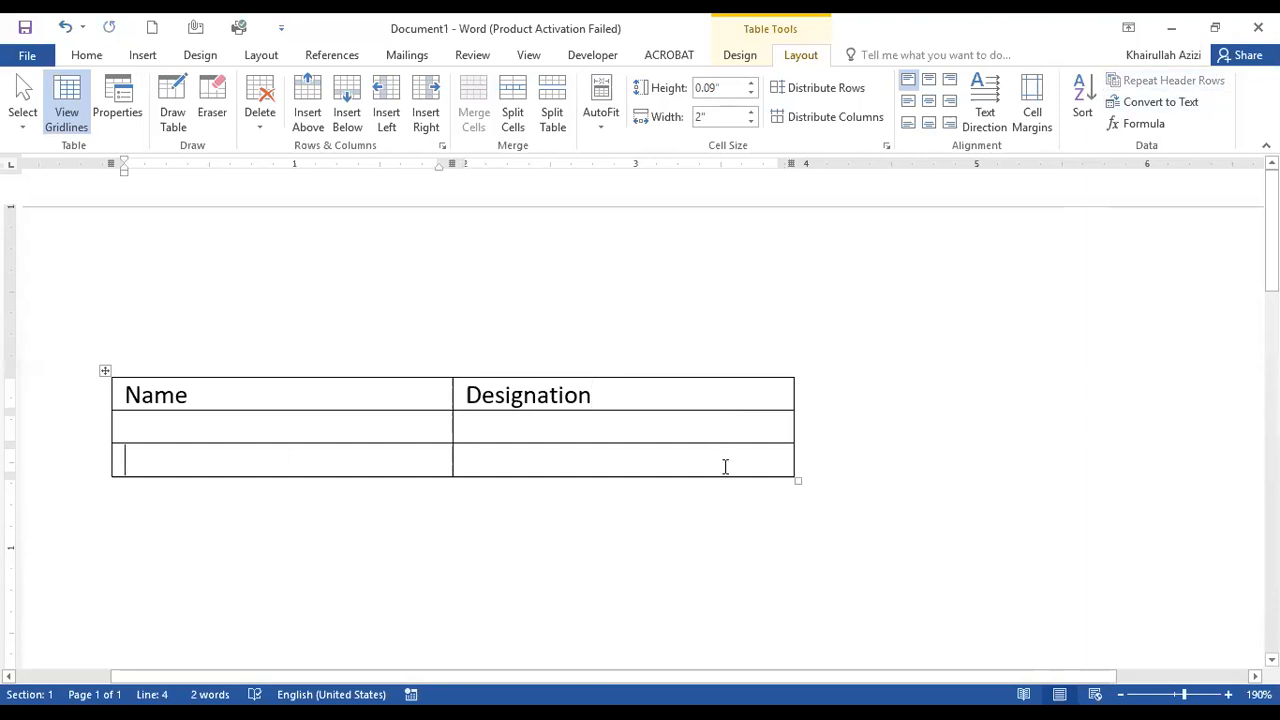
{"action": "key", "text": "Tab"}
{"action": "key", "text": "Tab"}
{"action": "key", "text": "Tab"}
{"action": "key", "text": "Tab"}
{"action": "key", "text": "Tab"}
{"action": "key", "text": "Tab"}
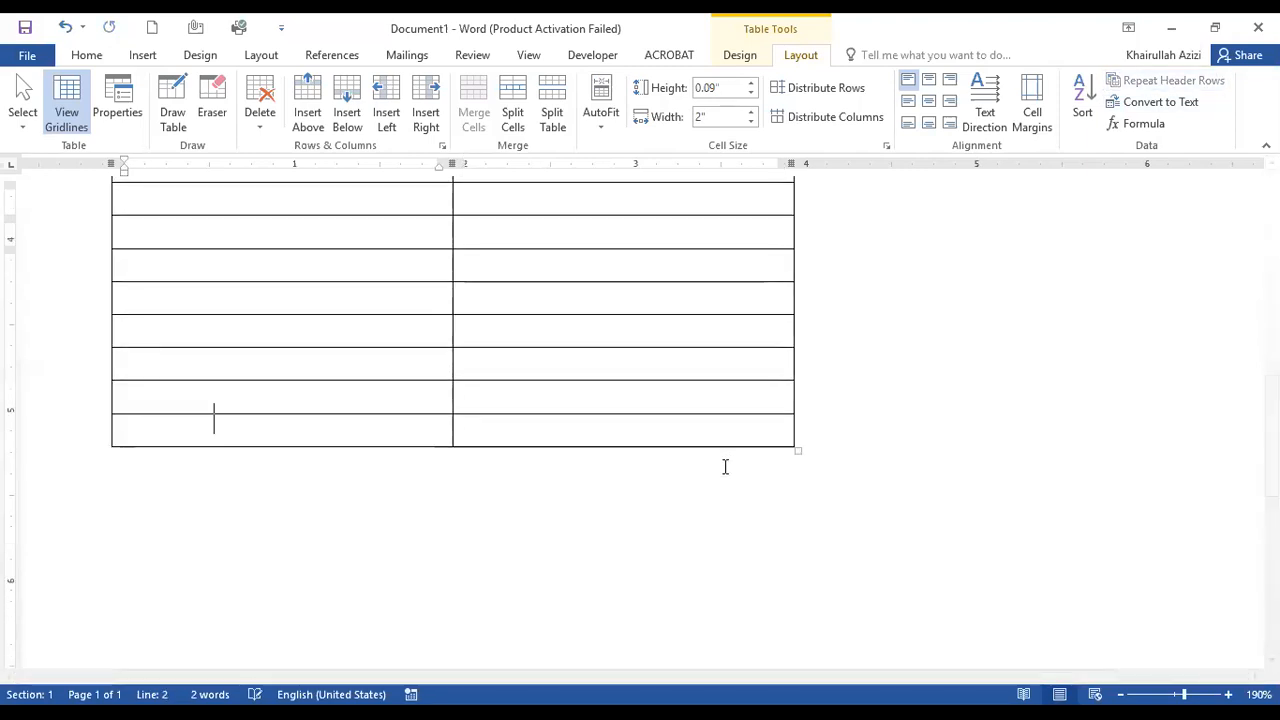
{"action": "key", "text": "Tab"}
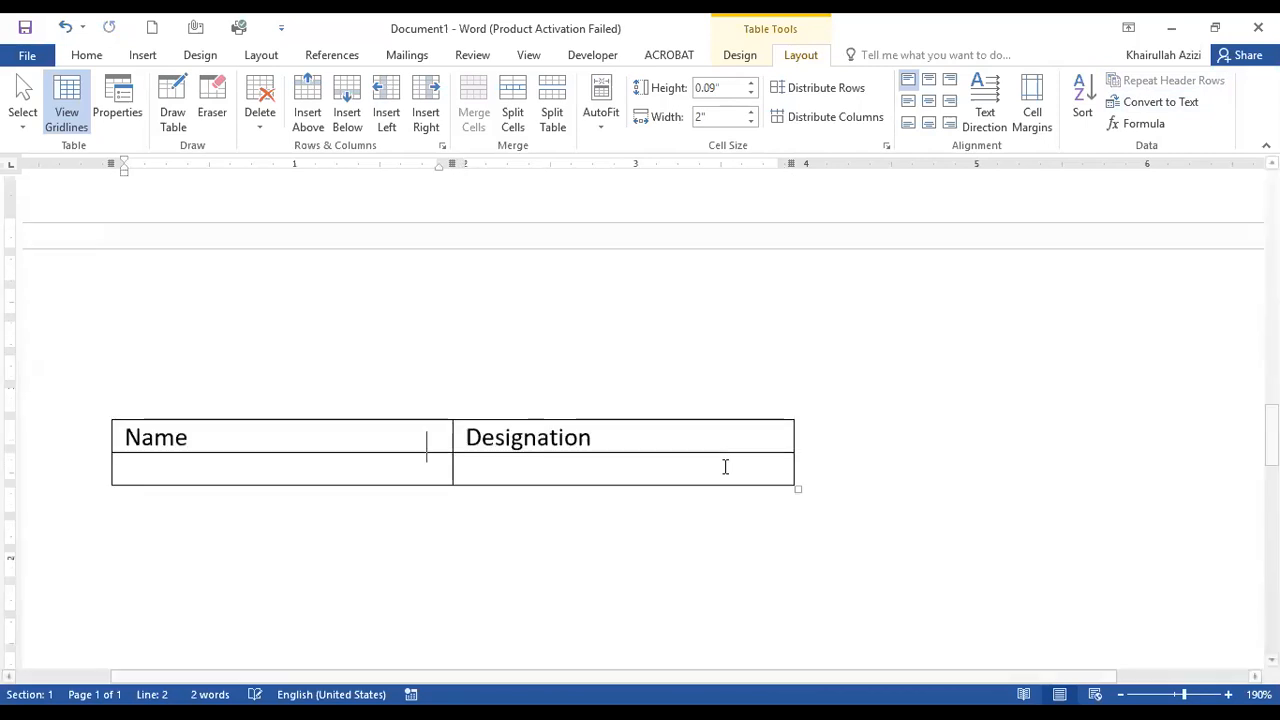